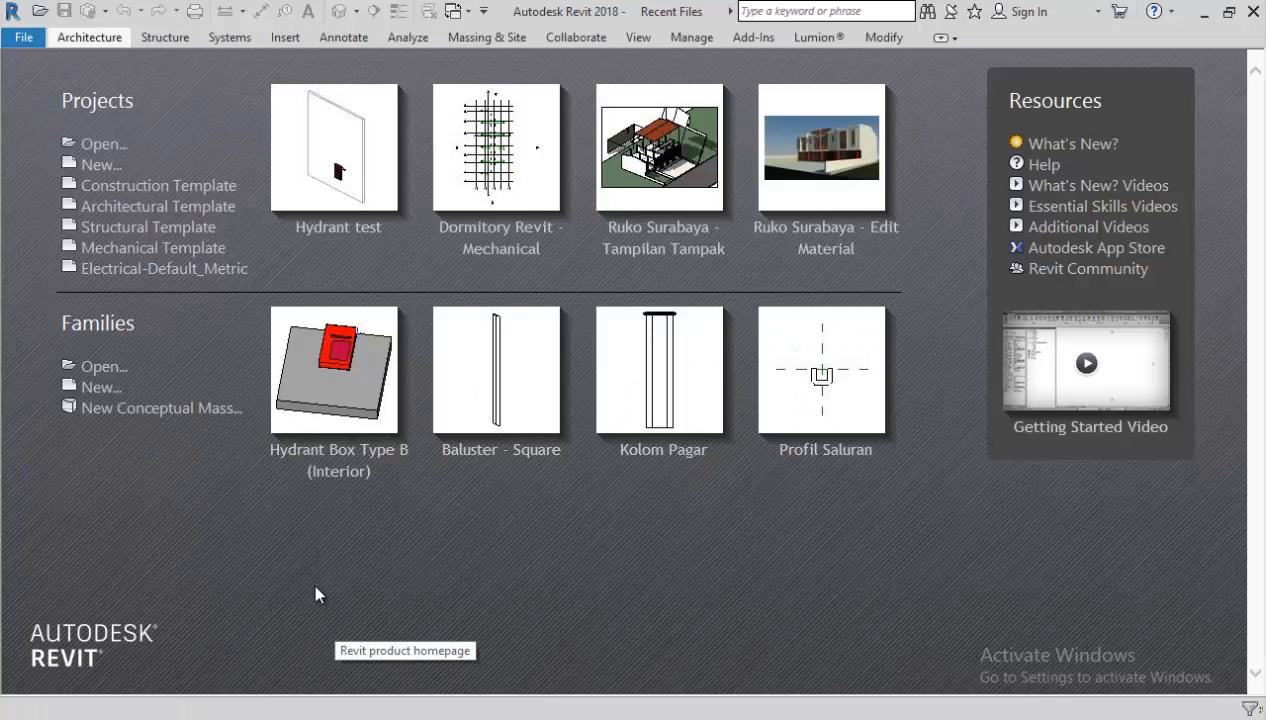
# Create a new family from the Metric Mechanical Equipment template.
pyautogui.click(96, 388)
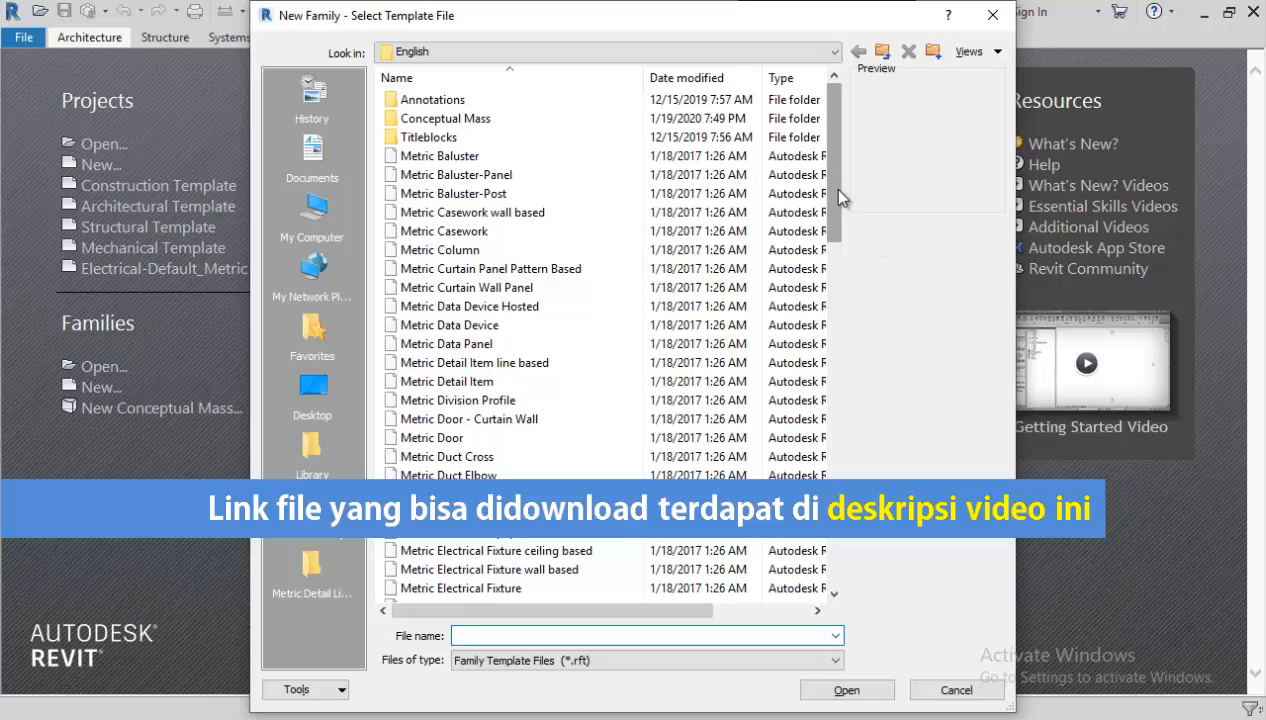
pyautogui.moveTo(829, 187); pyautogui.dragTo(812, 376)
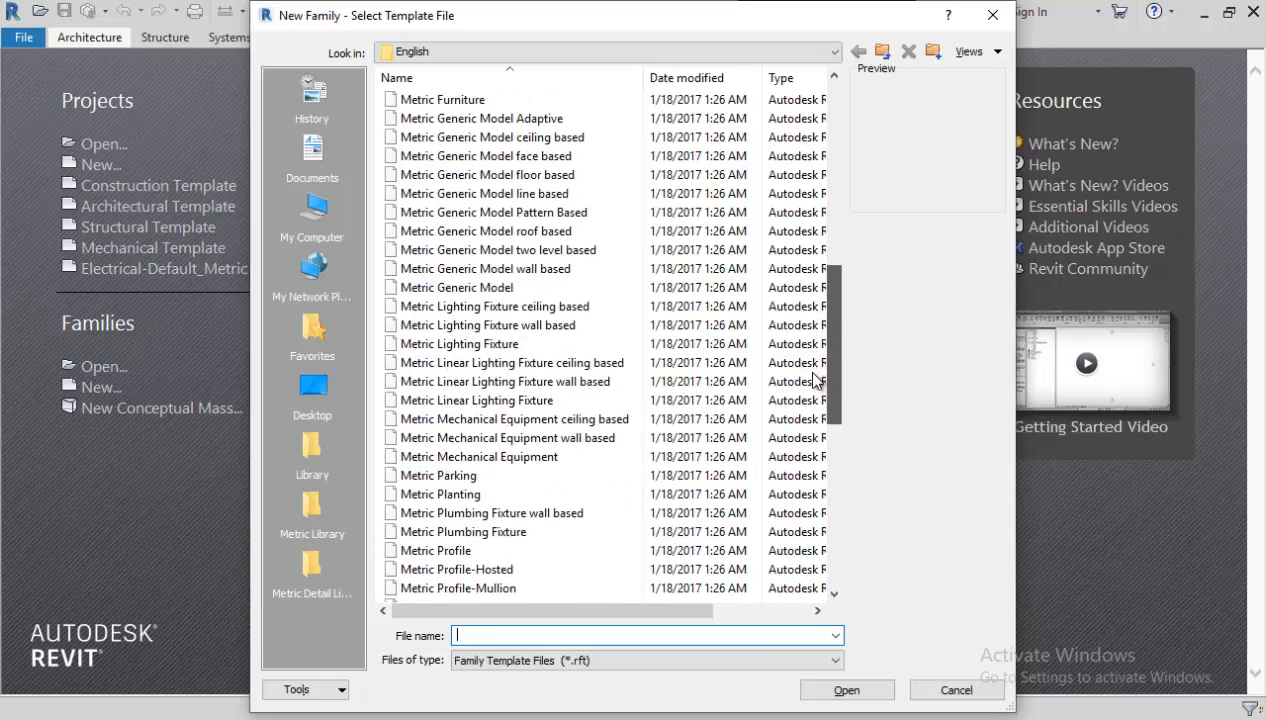
pyautogui.click(488, 457)
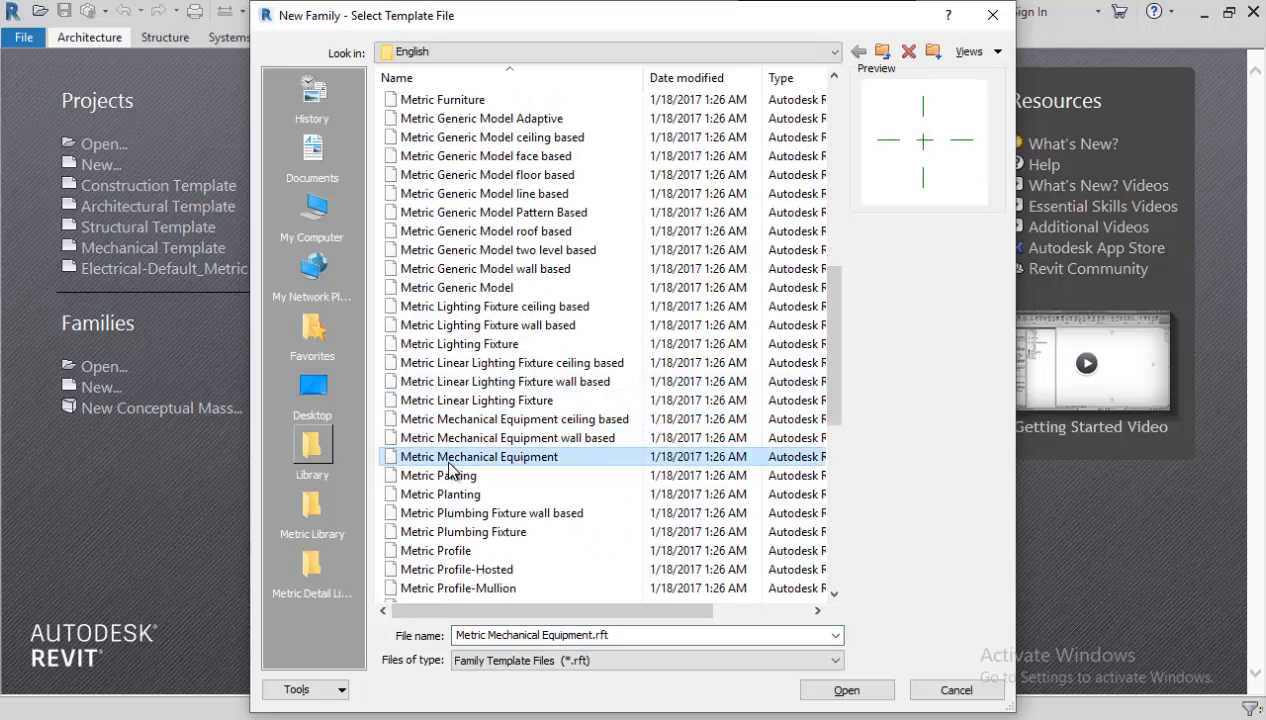
pyautogui.click(859, 696)
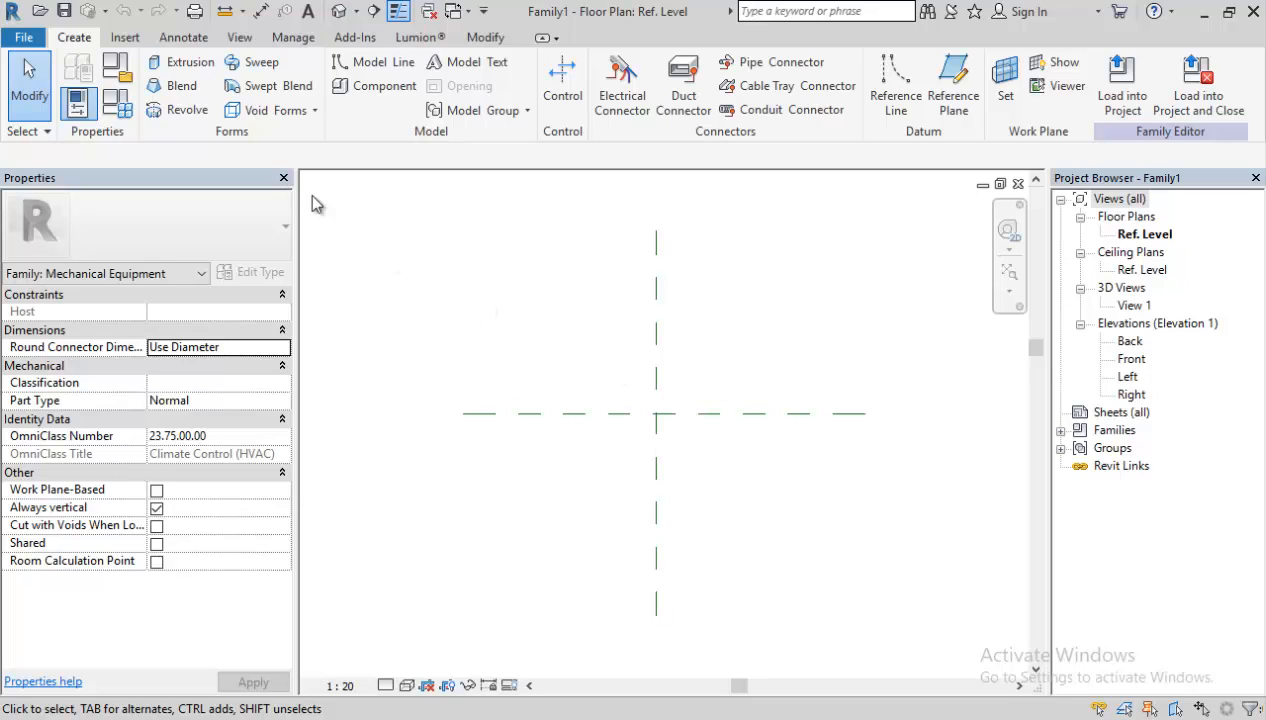
# Start an extrusion and sketch a rectangular profile about 1300 by 600 mm around the intersection of the reference planes.
pyautogui.click(182, 62)
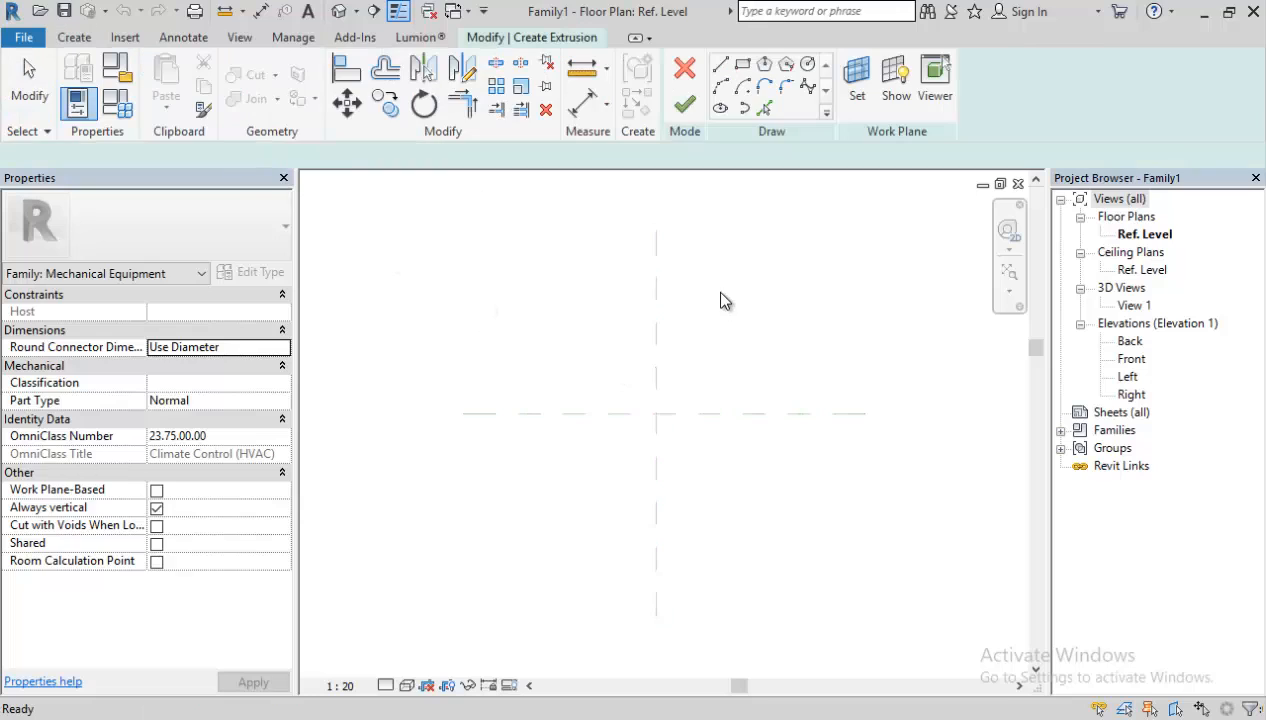
pyautogui.click(743, 66)
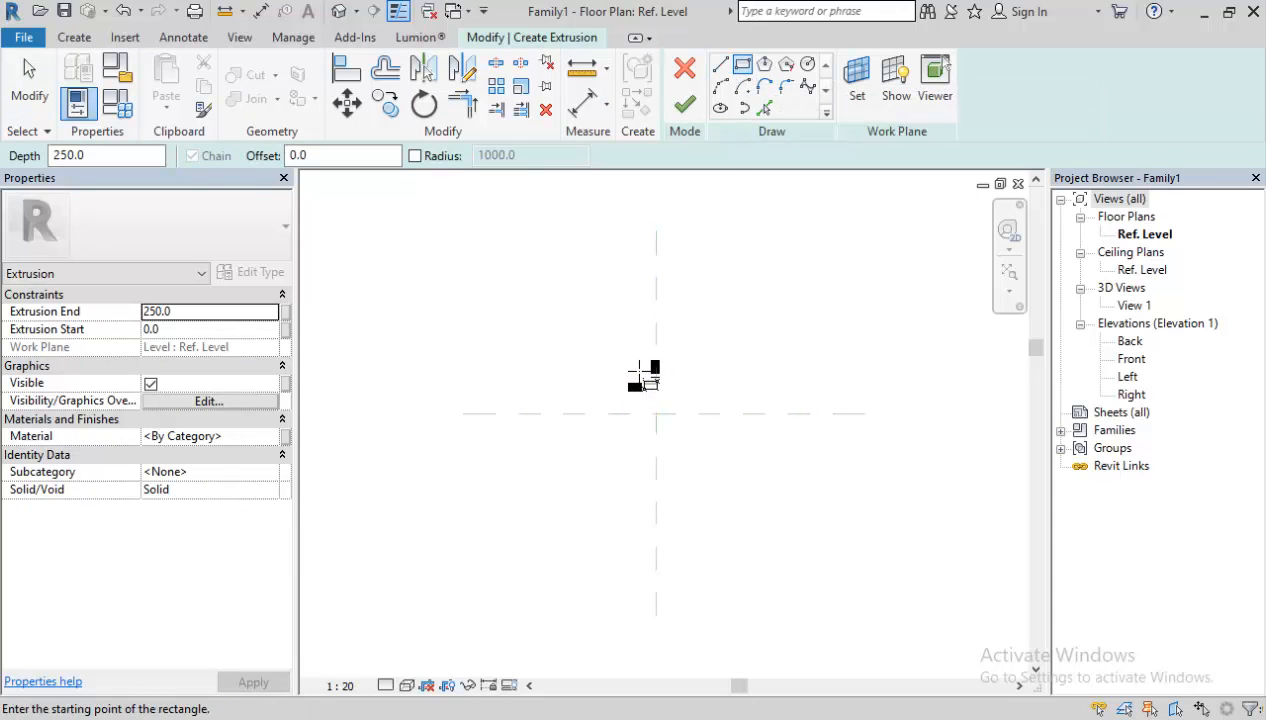
pyautogui.click(603, 375)
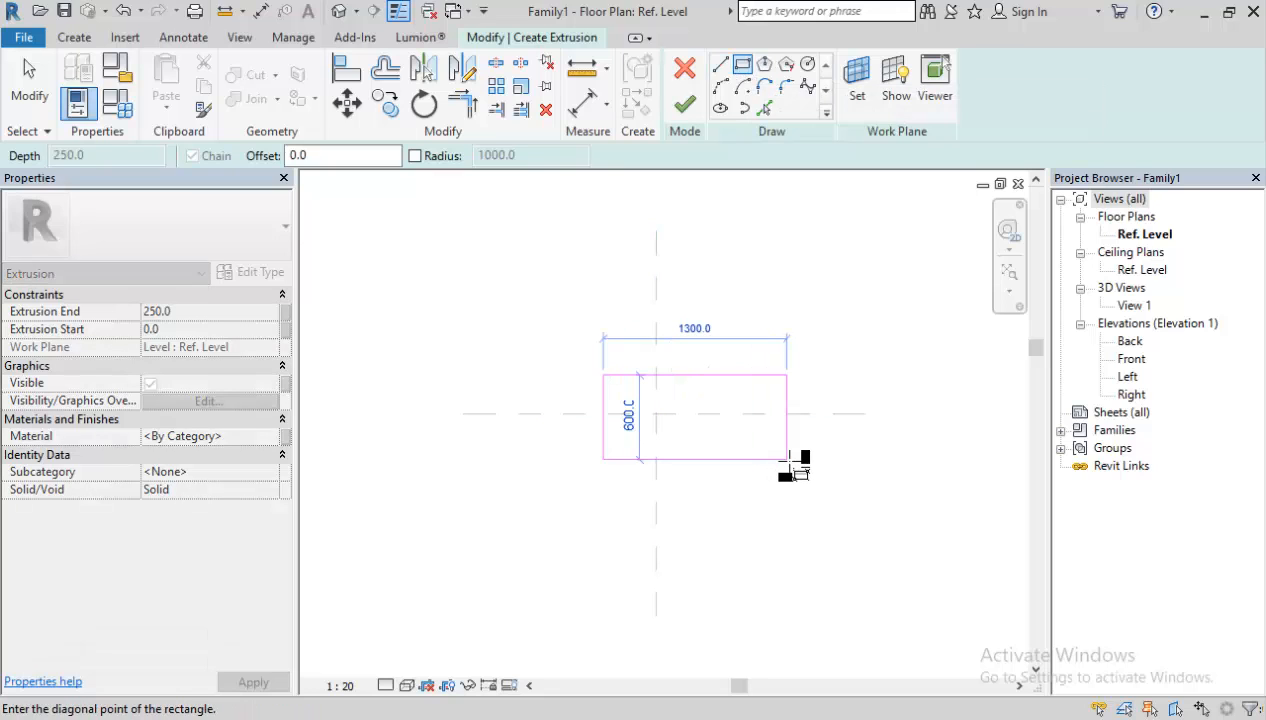
pyautogui.click(787, 459)
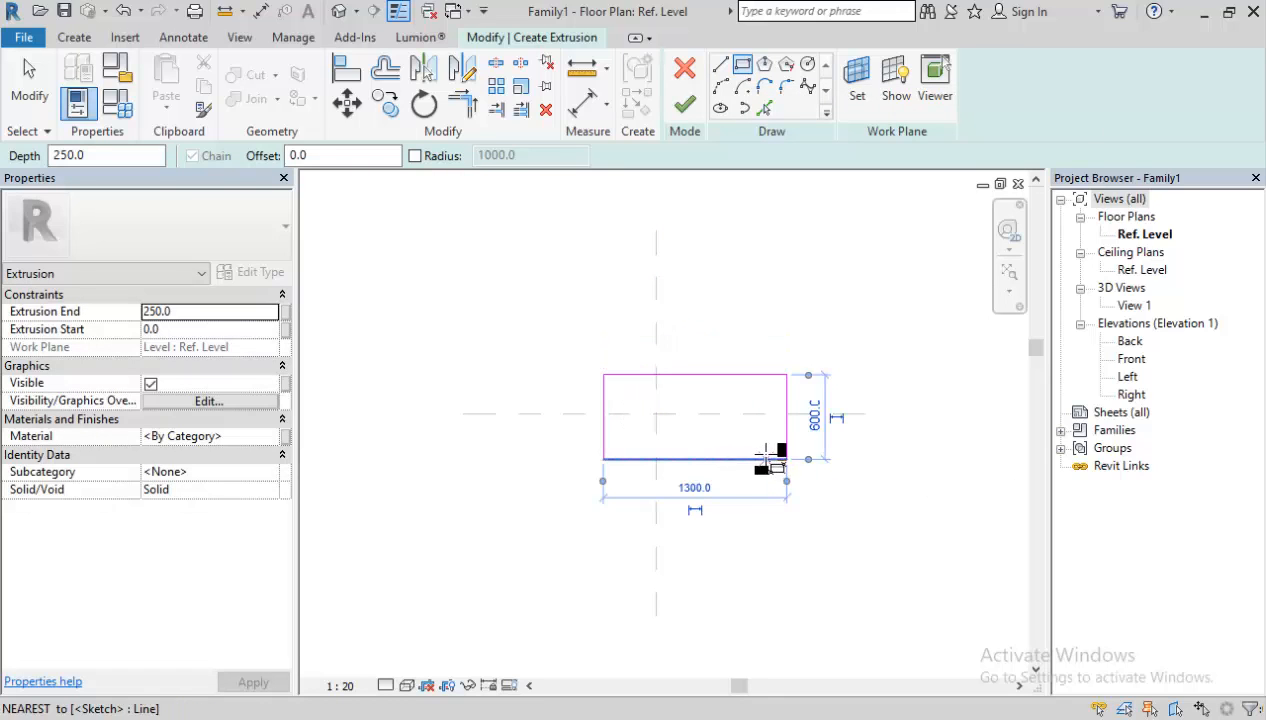
# Set the rectangle profile's length to 1900 mm and its width to 900 mm.
pyautogui.click(704, 490)
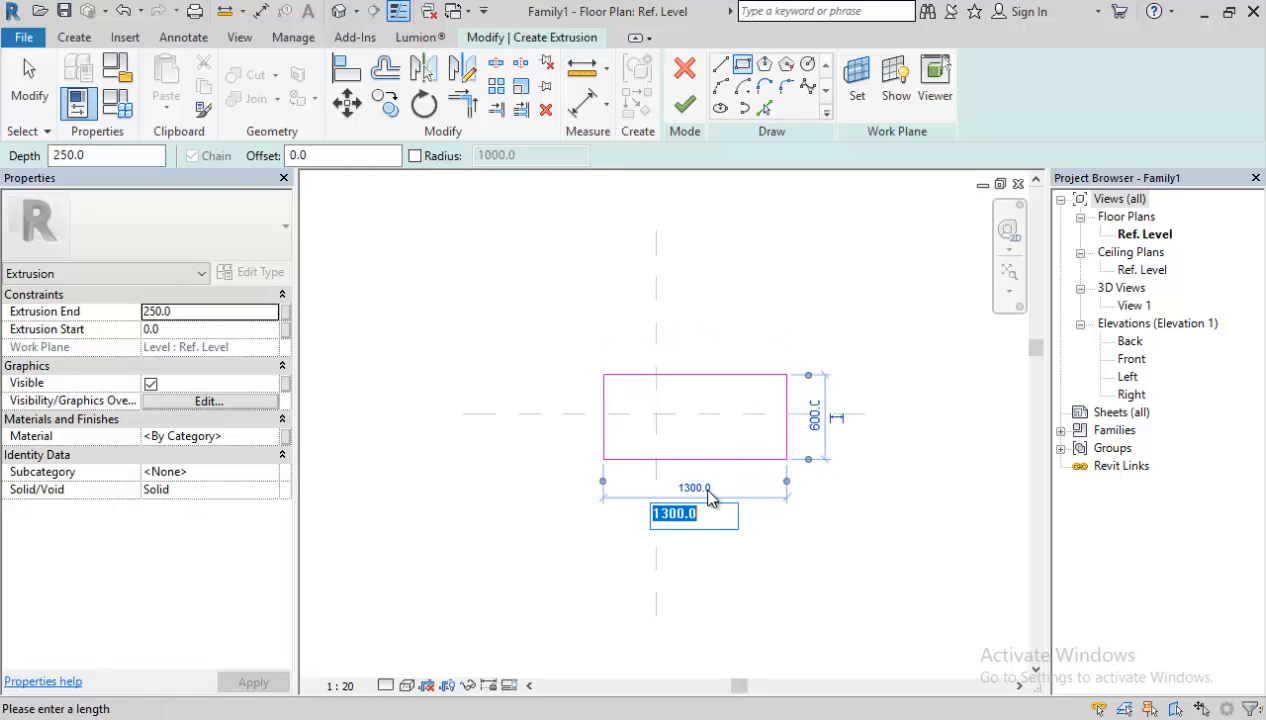
pyautogui.write('19')
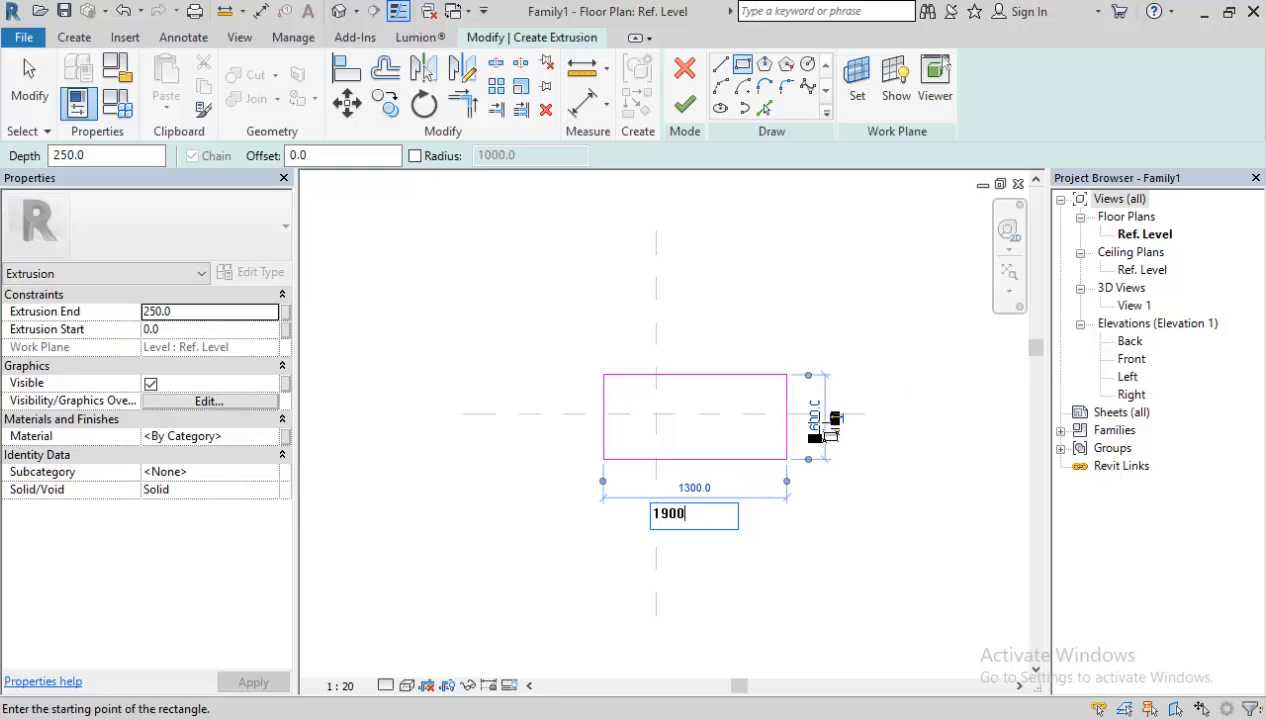
pyautogui.press('Return')
pyautogui.click(899, 415)
pyautogui.write('90')
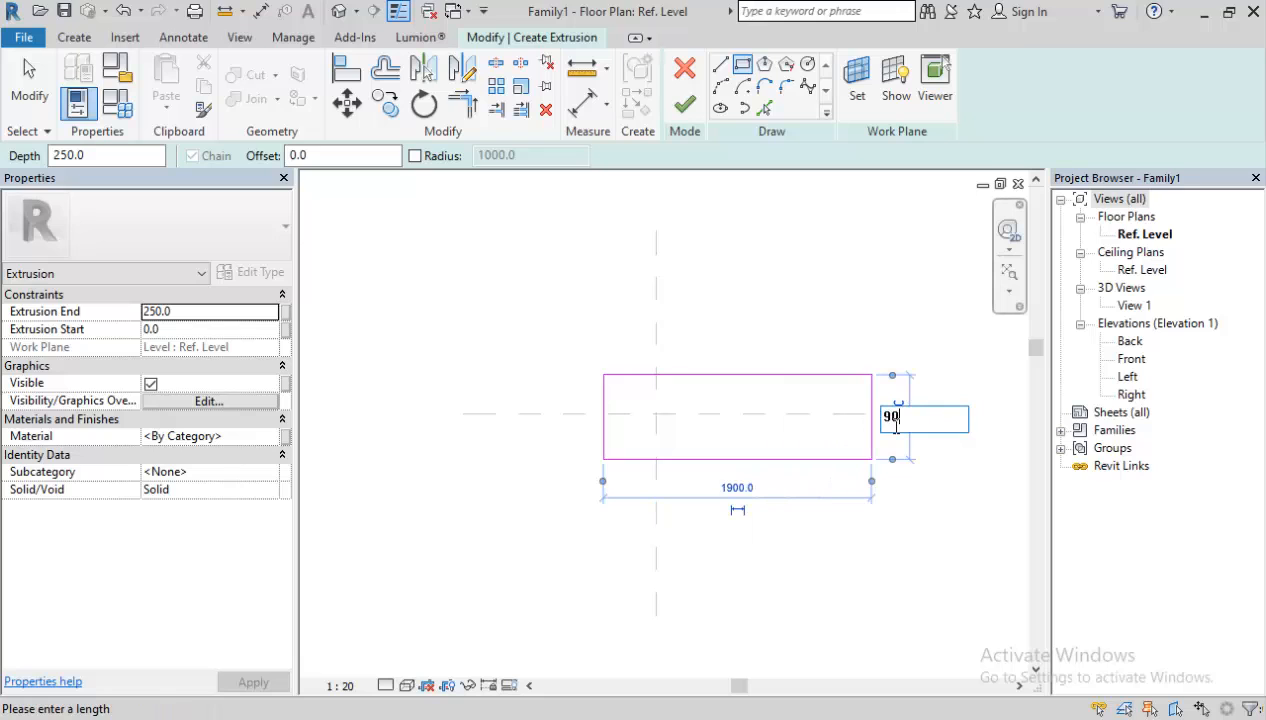
pyautogui.write('0')
pyautogui.press('Return')
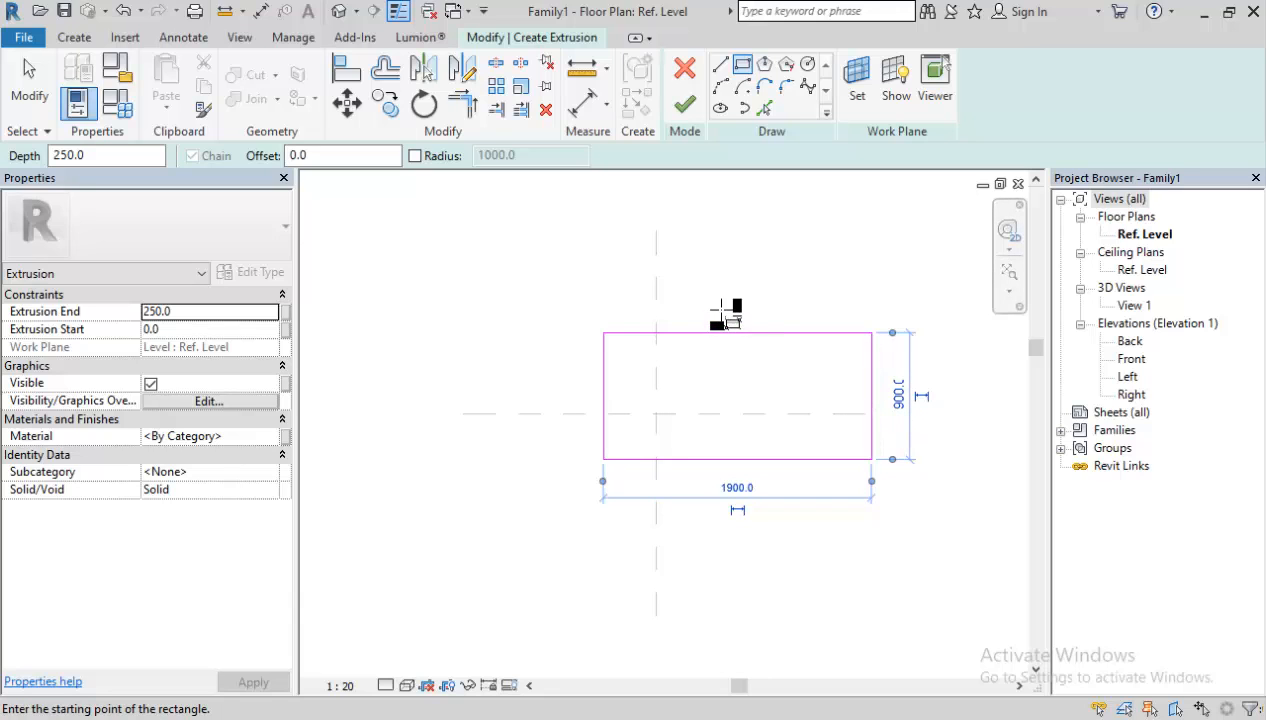
# Finish the extrusion sketch and set the extrusion end to 100 mm.
pyautogui.click(684, 104)
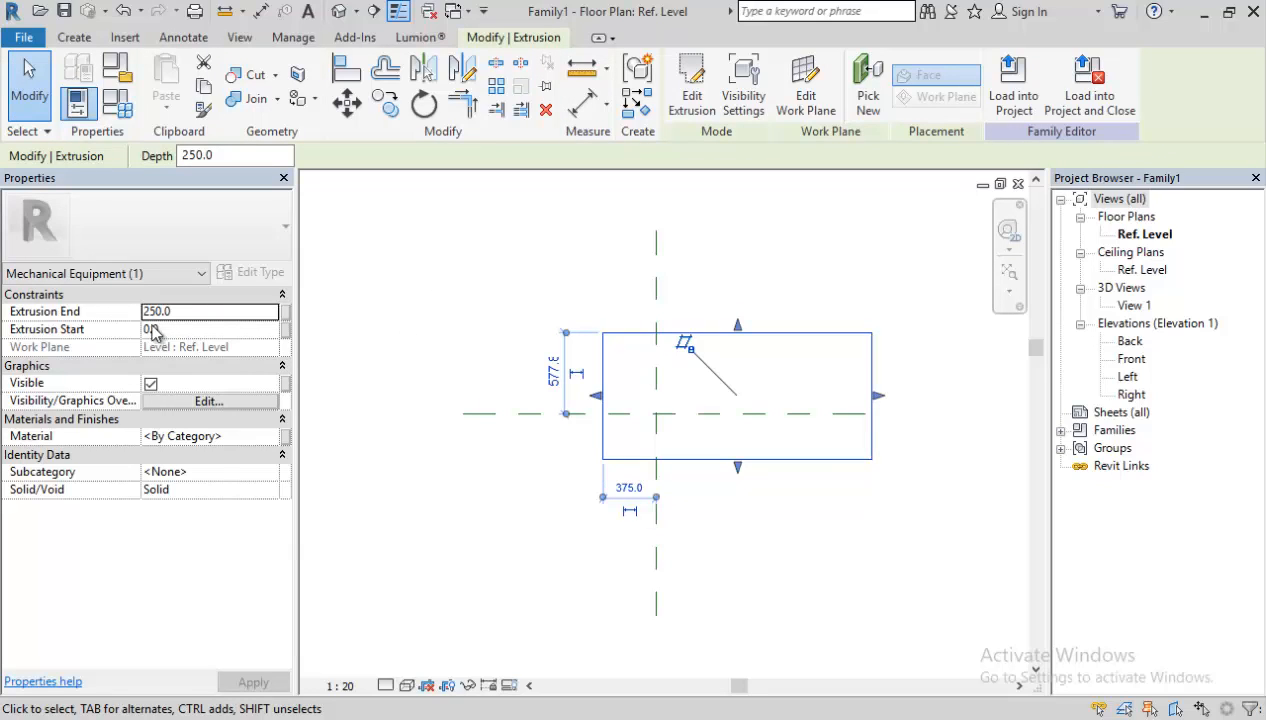
pyautogui.click(196, 316)
pyautogui.click(208, 314)
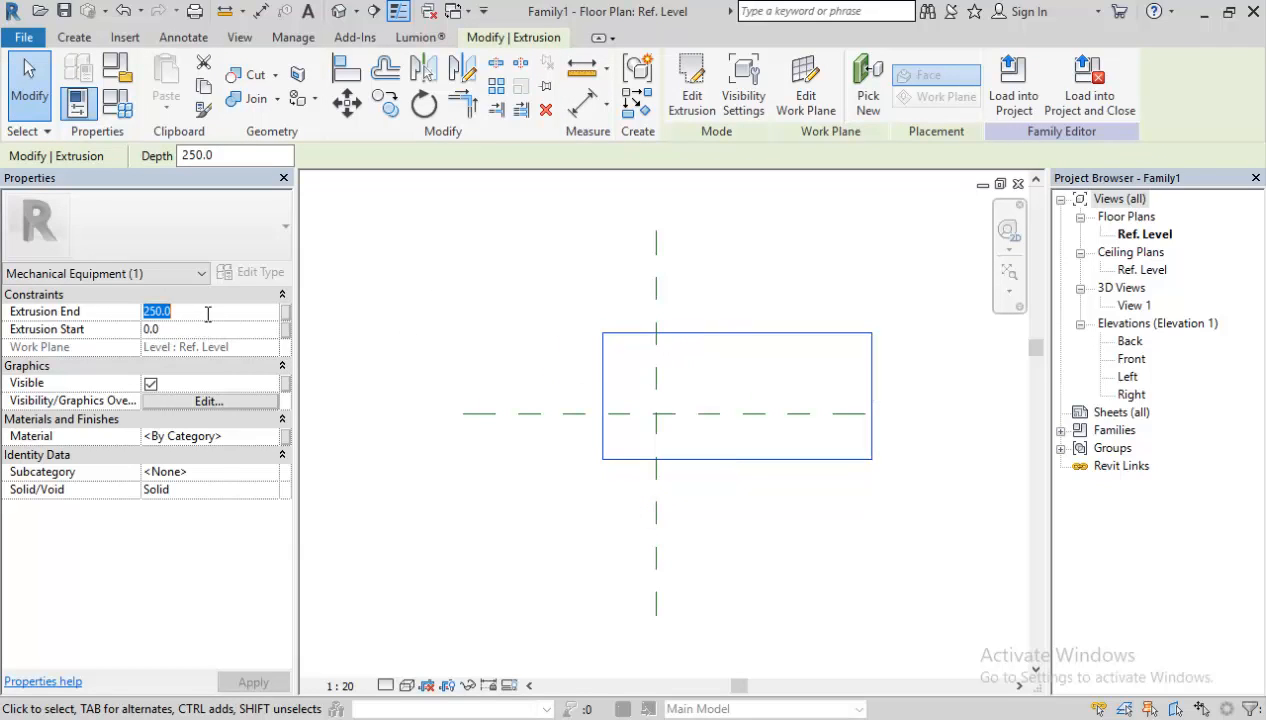
pyautogui.write('100')
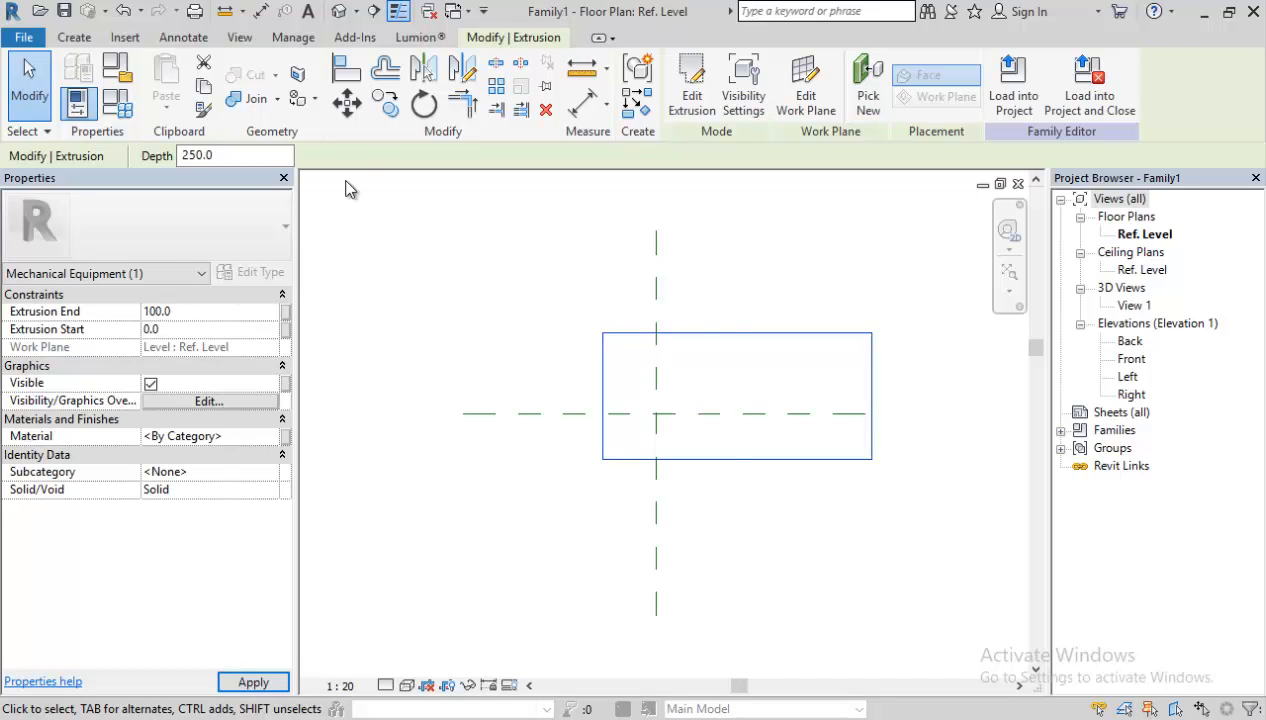
# Move the extrusion vertically in plan so its left edge midpoint lies on the horizontal reference plane.
pyautogui.moveTo(503, 443); pyautogui.dragTo(490, 438, button='middle')
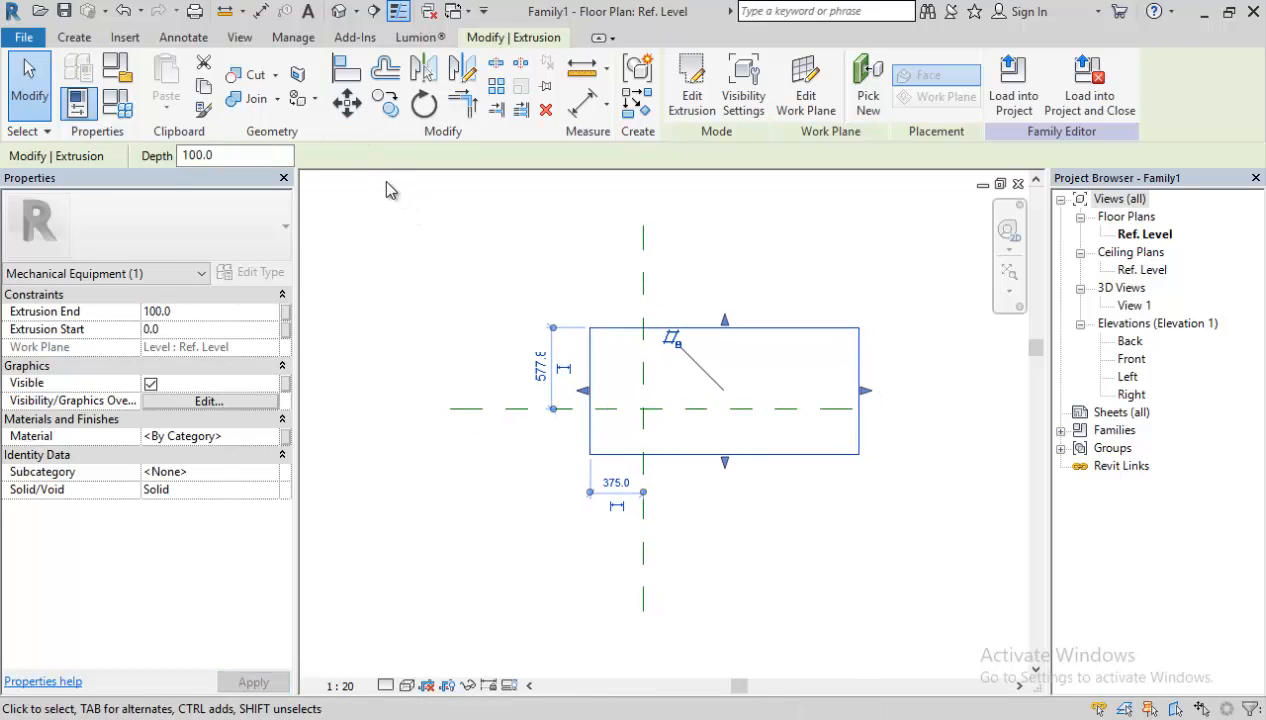
pyautogui.click(347, 101)
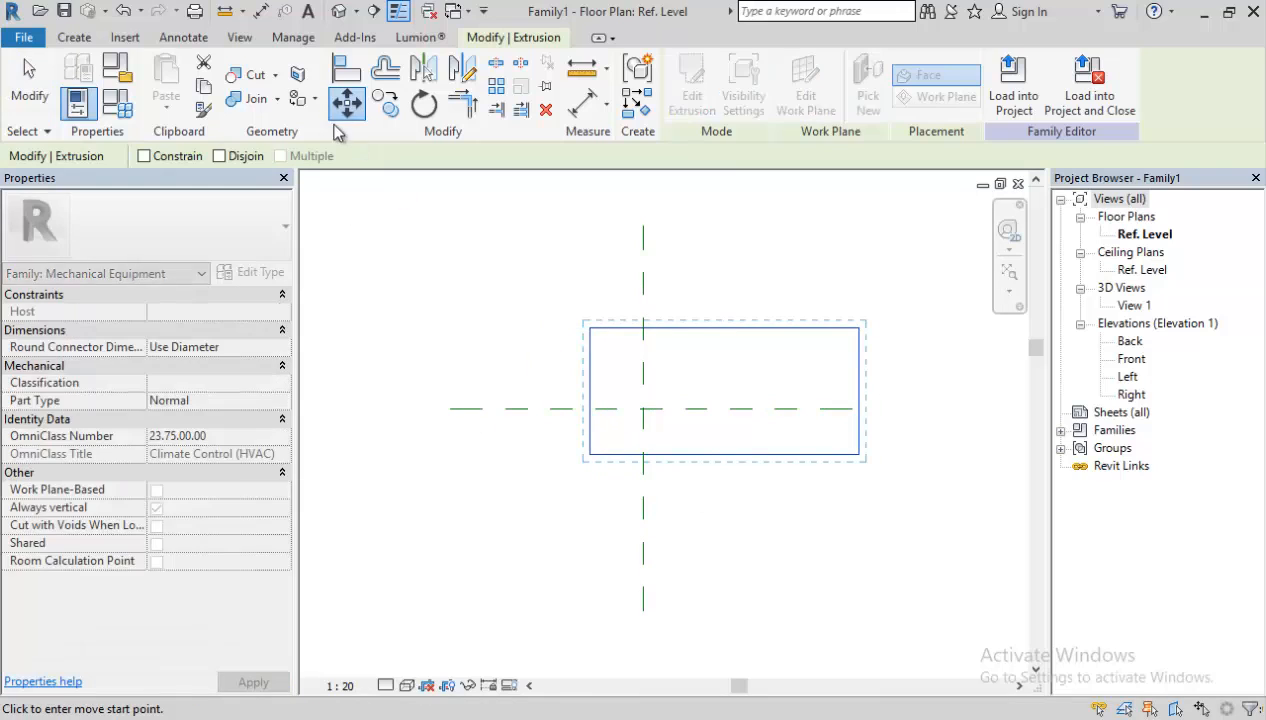
pyautogui.click(590, 391)
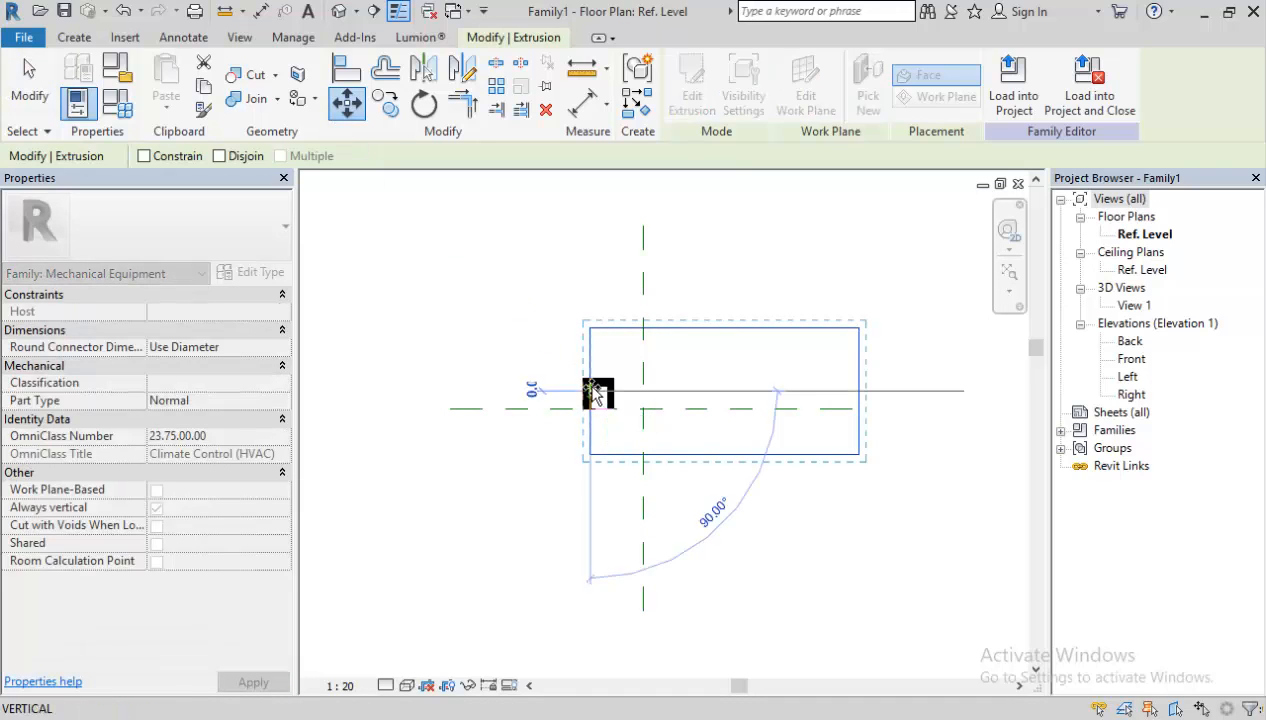
pyautogui.click(590, 408)
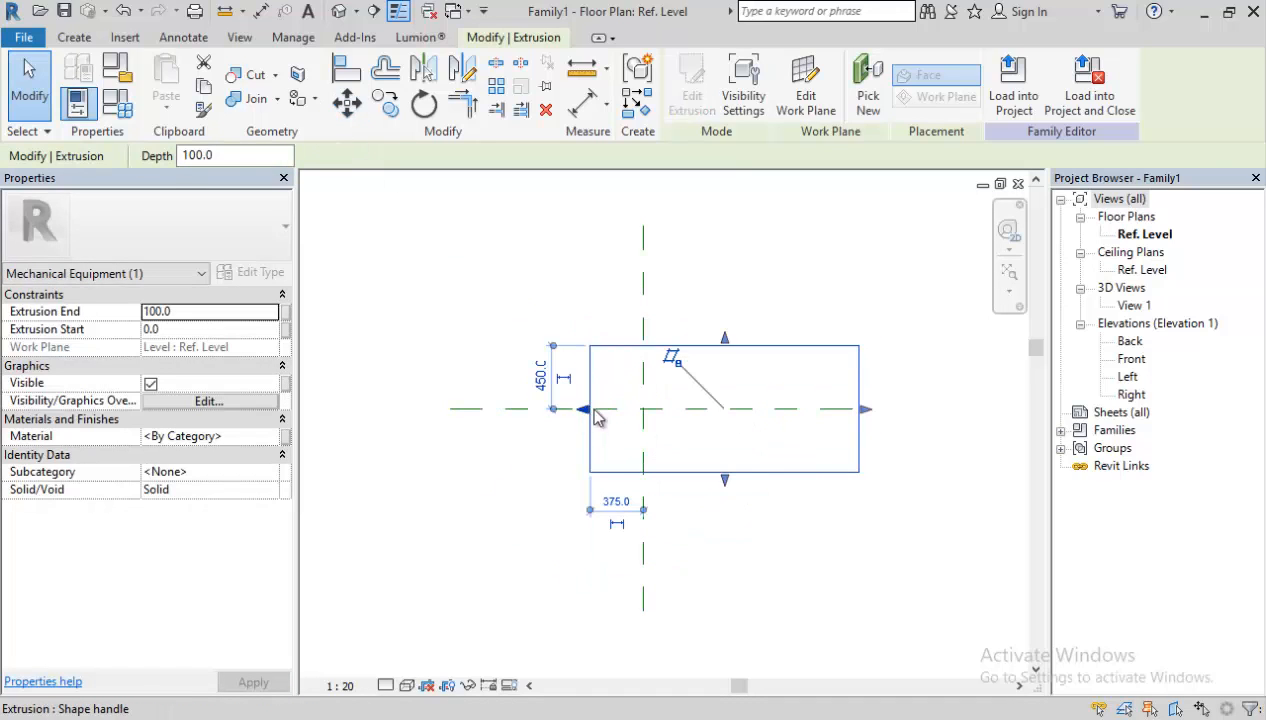
# Move the extrusion horizontally in plan about 60 mm to the right and deselect it.
pyautogui.scroll(2, 646, 326)
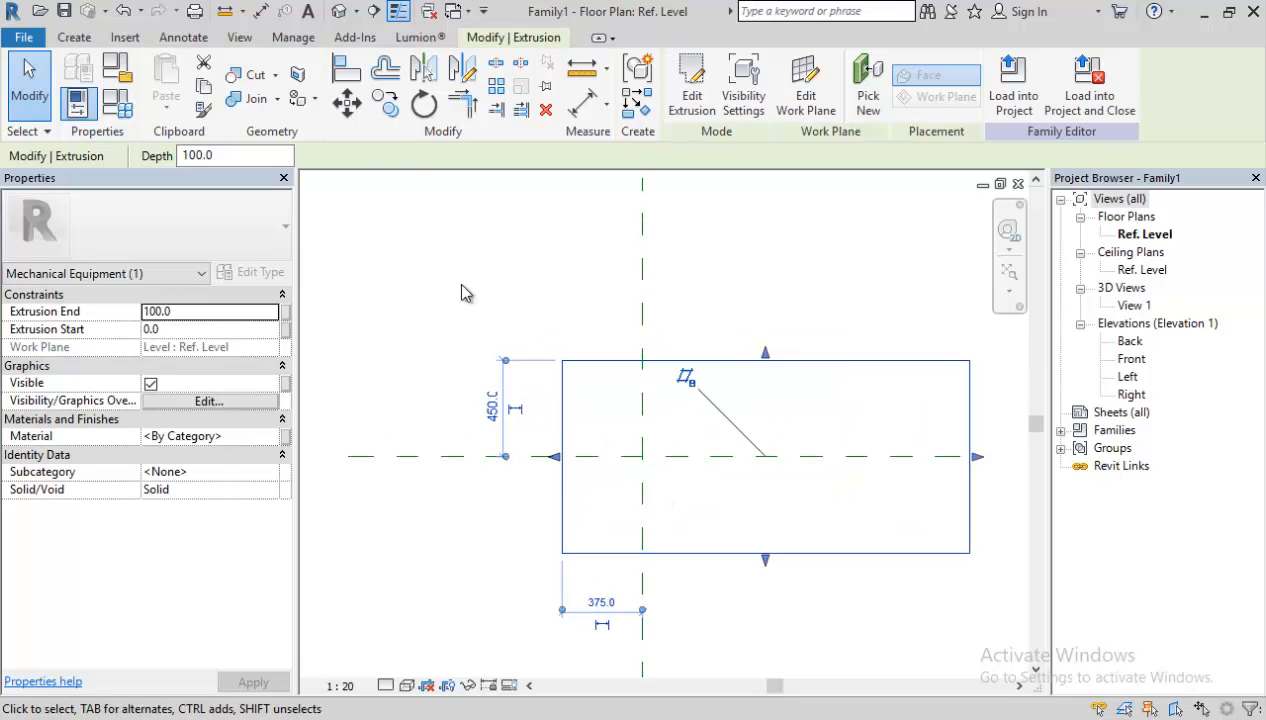
pyautogui.click(347, 101)
pyautogui.scroll(2, 622, 353)
pyautogui.click(620, 350)
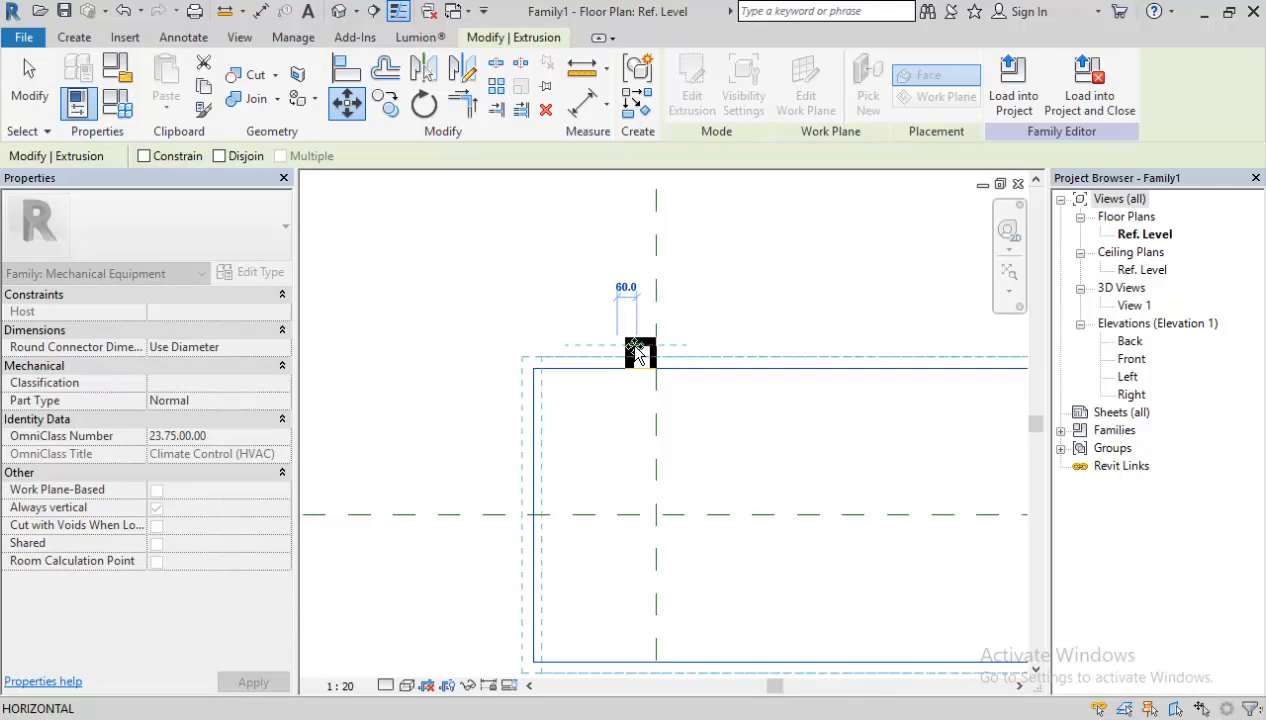
pyautogui.click(641, 351)
pyautogui.click(788, 330)
pyautogui.scroll(-2, 788, 330)
pyautogui.moveTo(788, 330); pyautogui.dragTo(574, 330, button='middle')
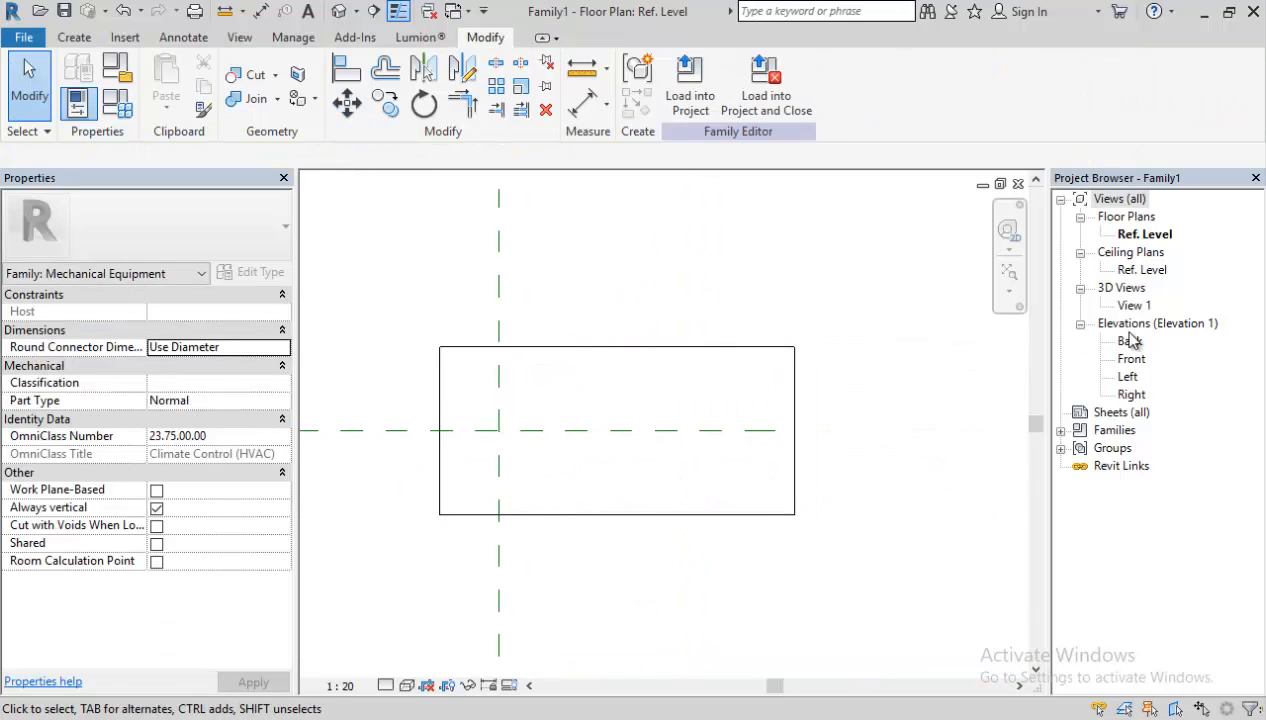
# Show the slab in the View 1 3D view from an angle, fitted to the window, in Shaded style.
pyautogui.doubleClick(1134, 305)
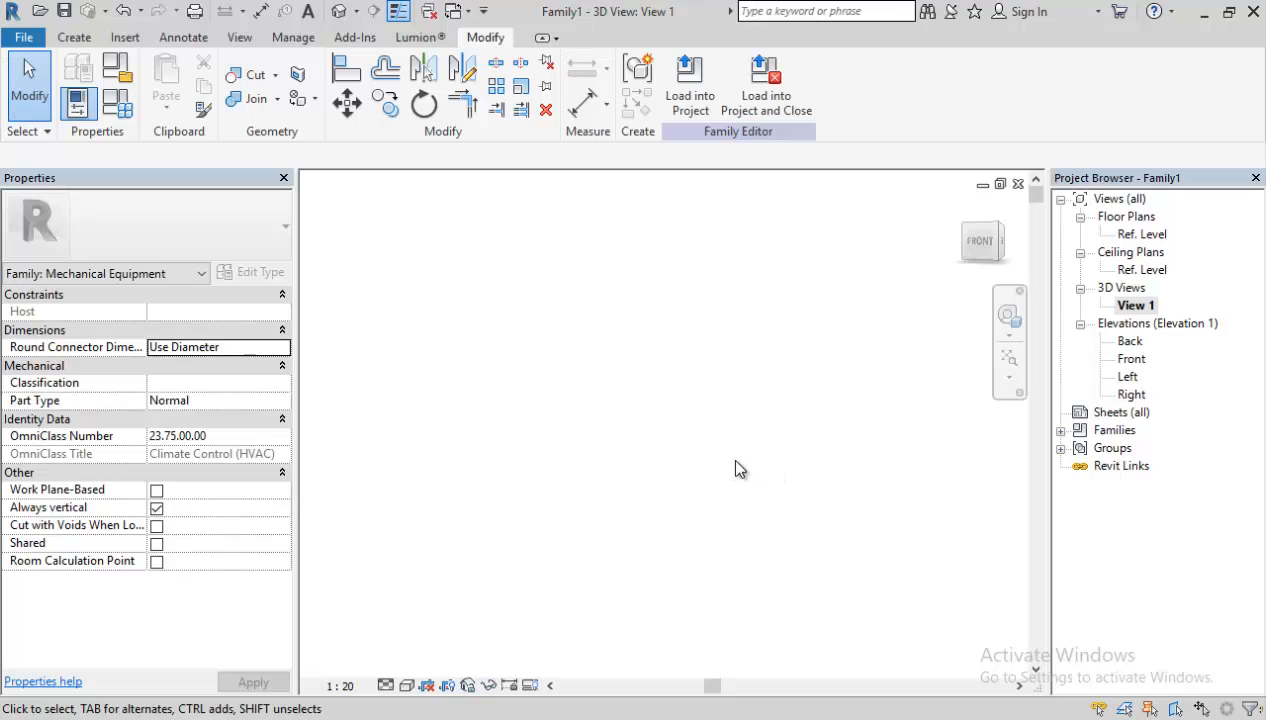
pyautogui.click(1011, 379)
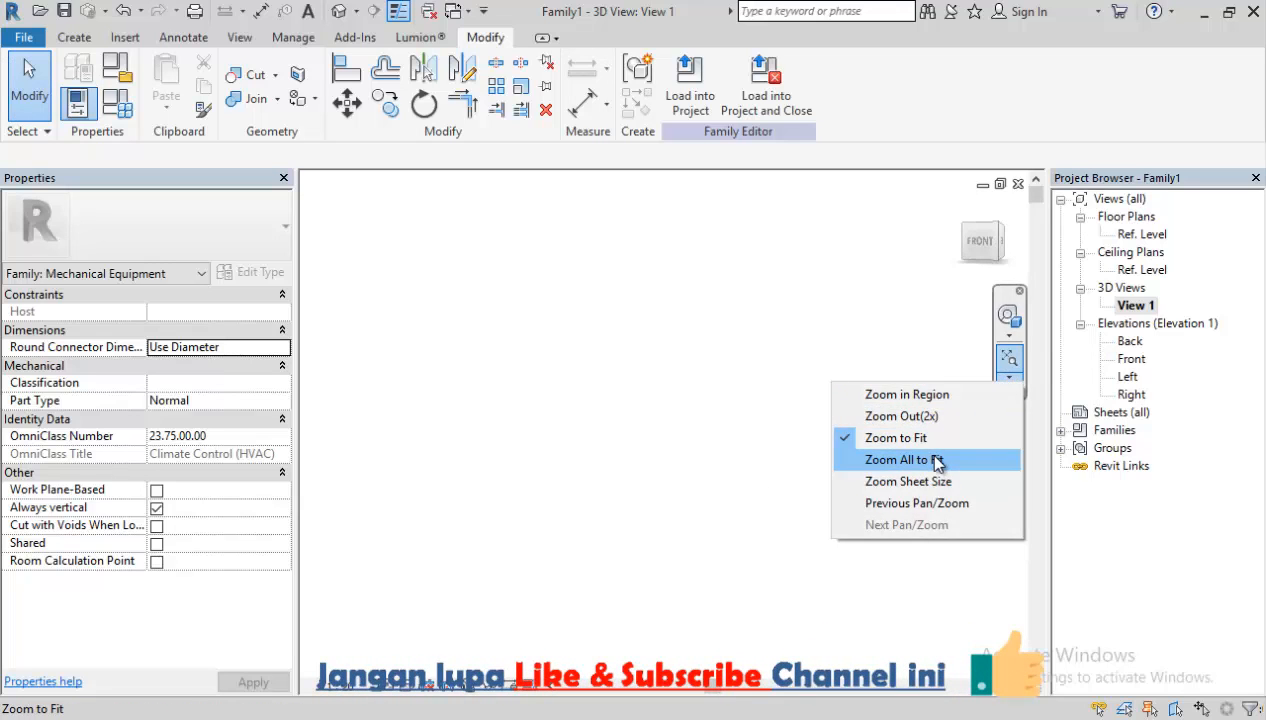
pyautogui.click(937, 460)
pyautogui.keyDown('shift'); pyautogui.moveTo(757, 379); pyautogui.dragTo(418, 359, button='middle'); pyautogui.keyUp('shift')
pyautogui.keyDown('shift'); pyautogui.moveTo(670, 449); pyautogui.dragTo(666, 455, button='middle'); pyautogui.keyUp('shift')
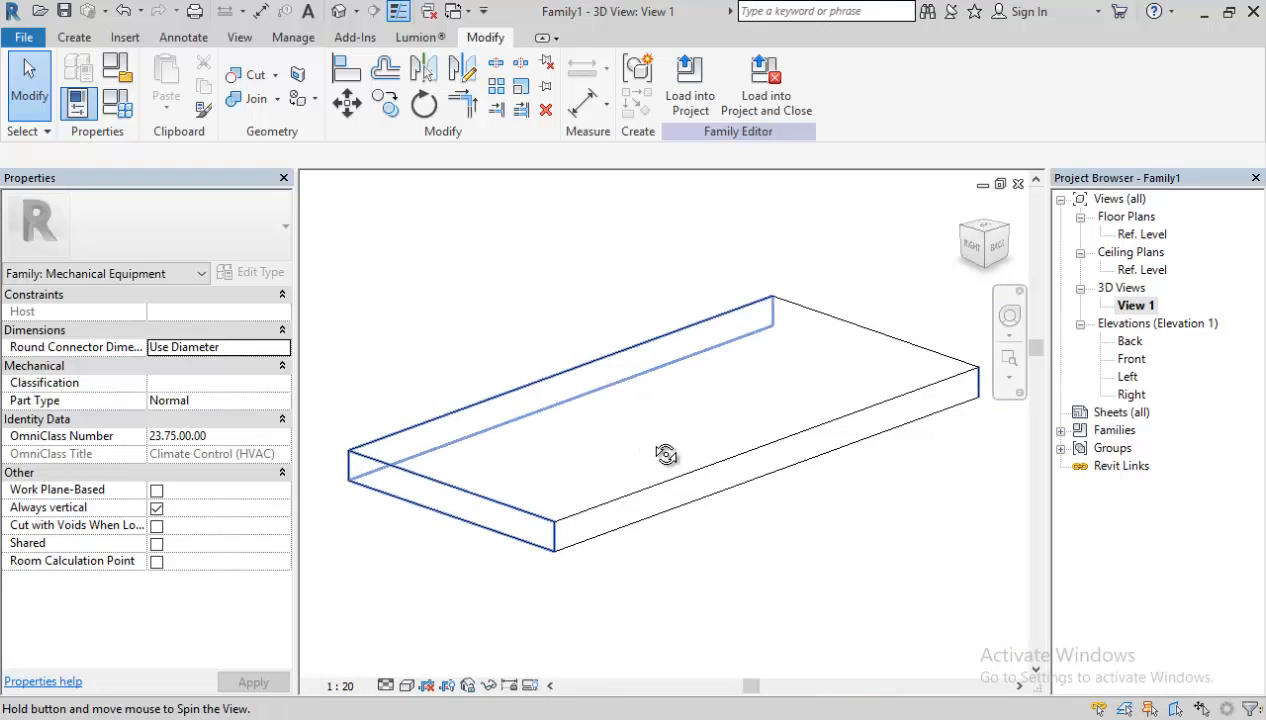
pyautogui.scroll(-3, 803, 518)
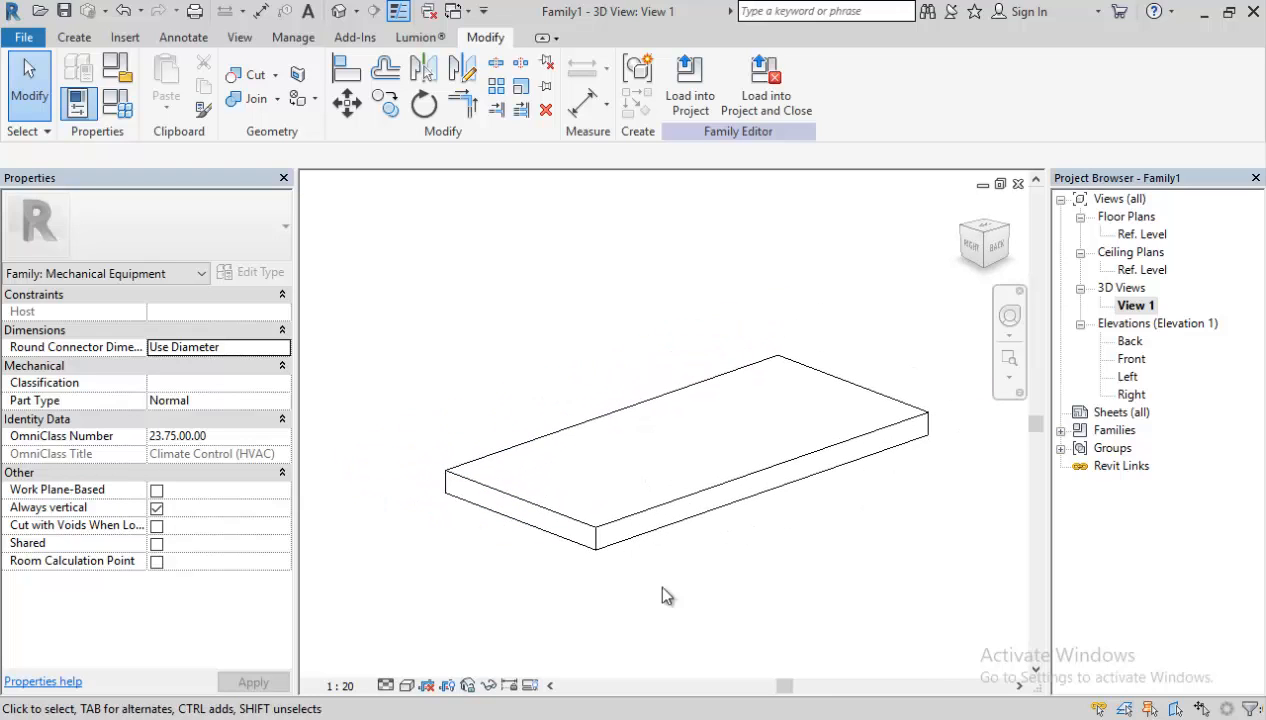
pyautogui.click(408, 686)
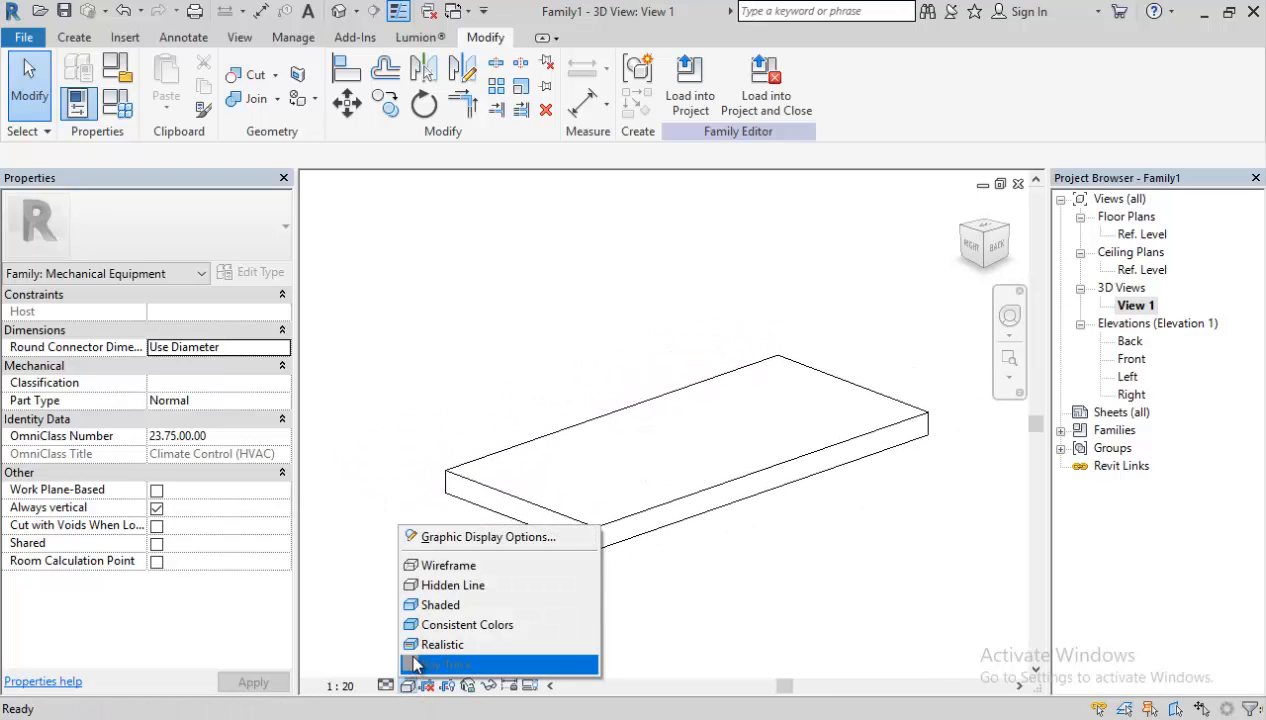
pyautogui.click(440, 605)
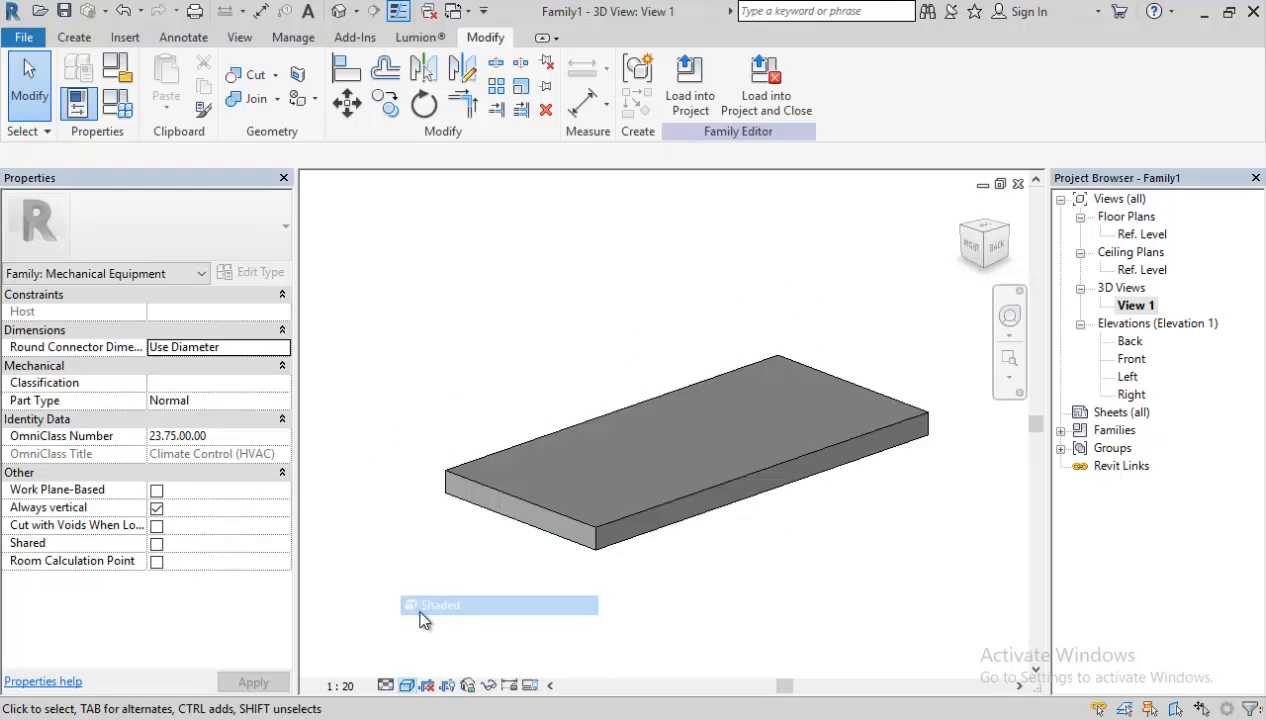
# For the extrusion's material, duplicate the Default material and name the copy Fire Pump Paint.
pyautogui.click(620, 542)
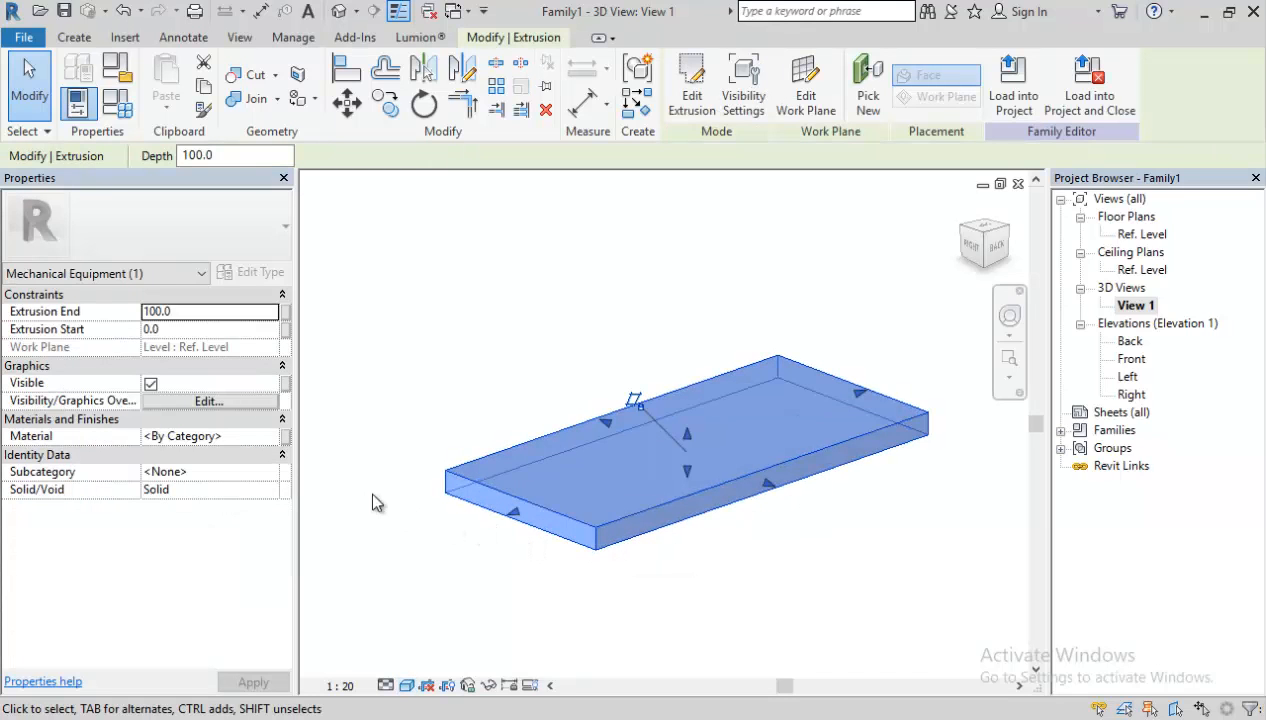
pyautogui.click(230, 437)
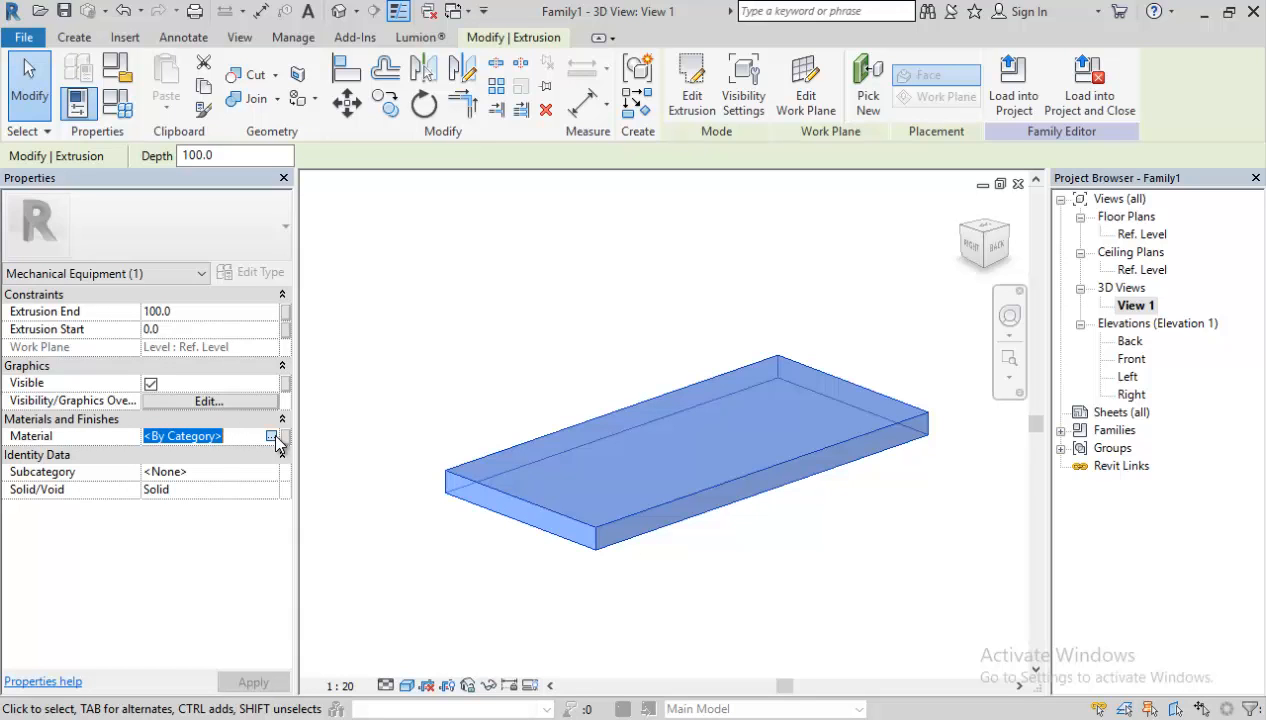
pyautogui.click(272, 437)
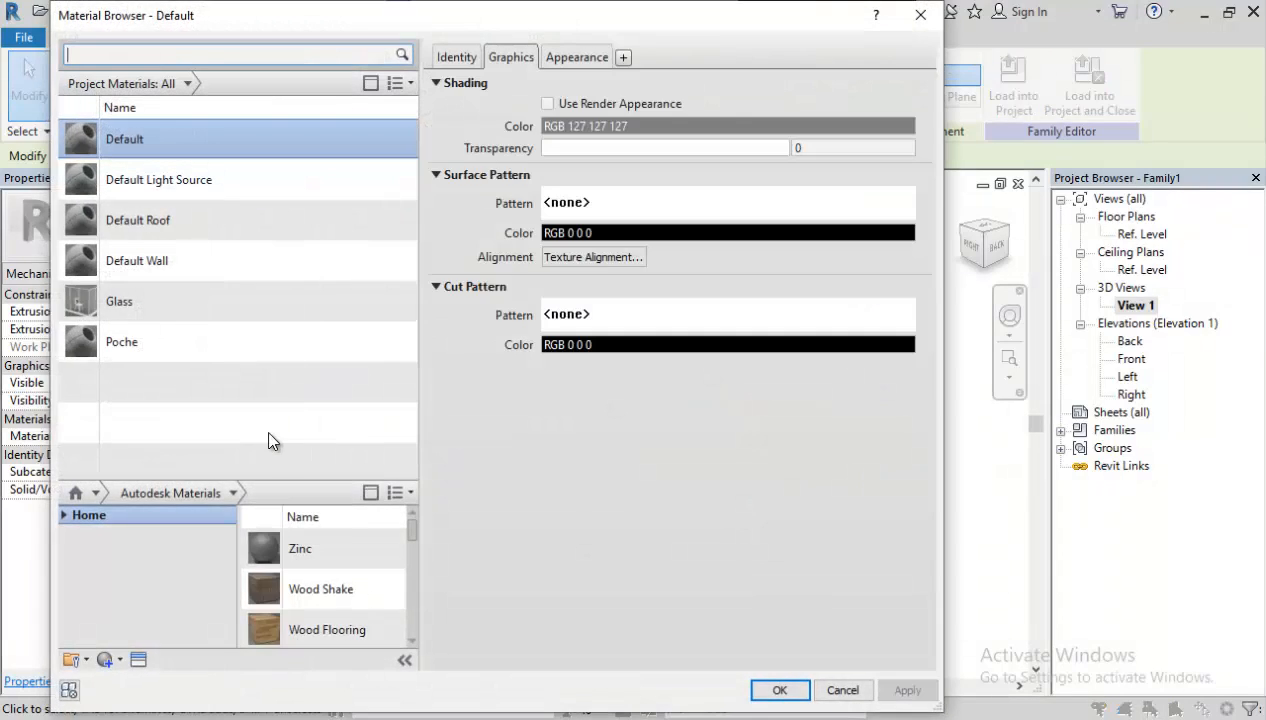
pyautogui.rightClick(141, 146)
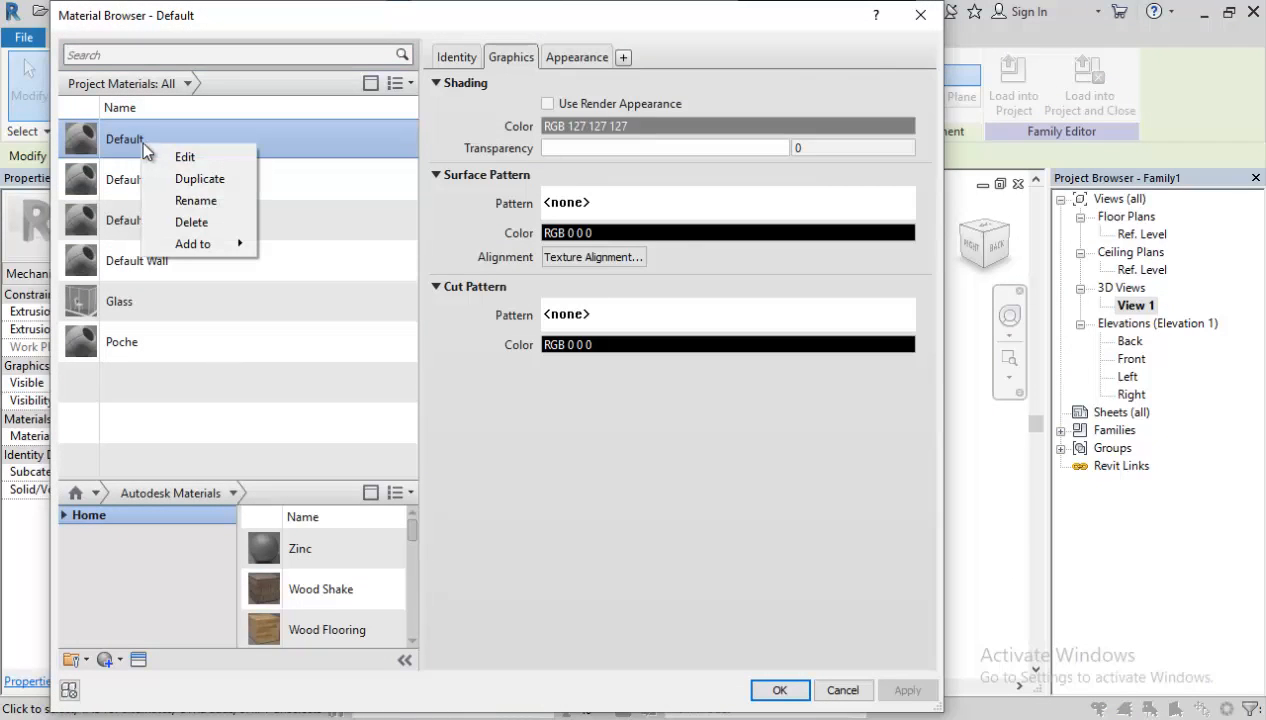
pyautogui.click(175, 179)
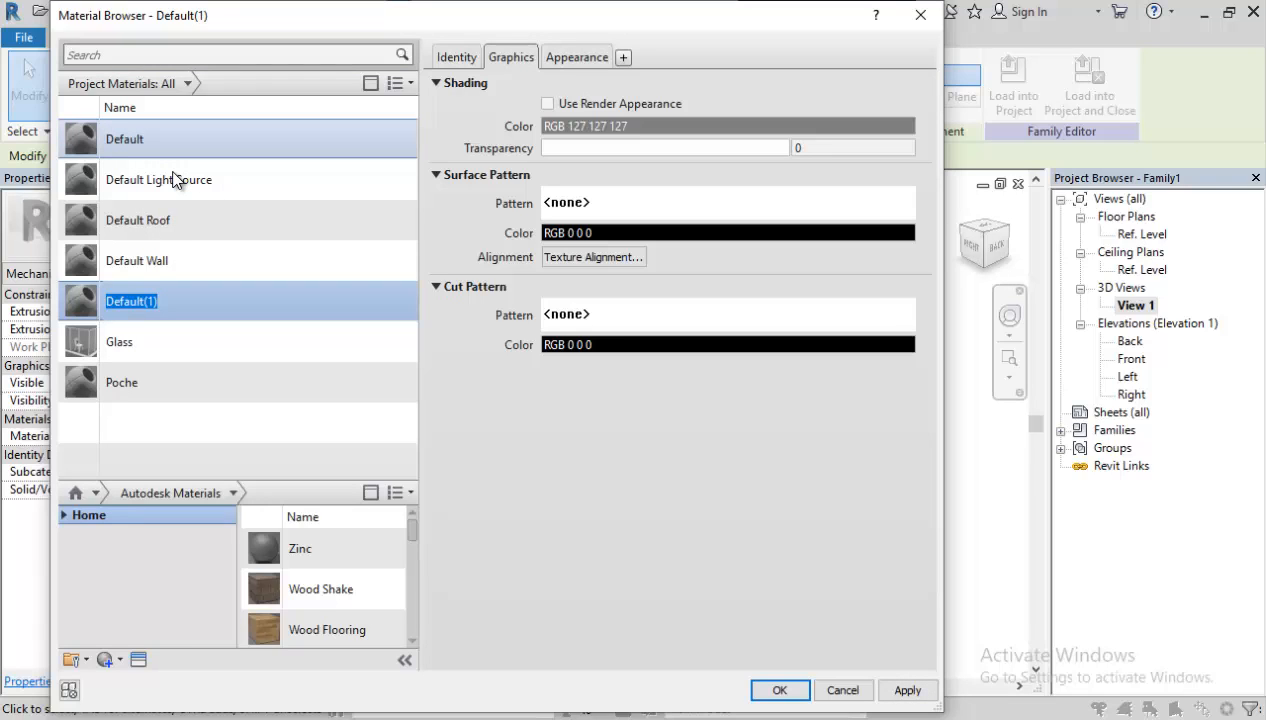
pyautogui.write('Fire Pump Paint')
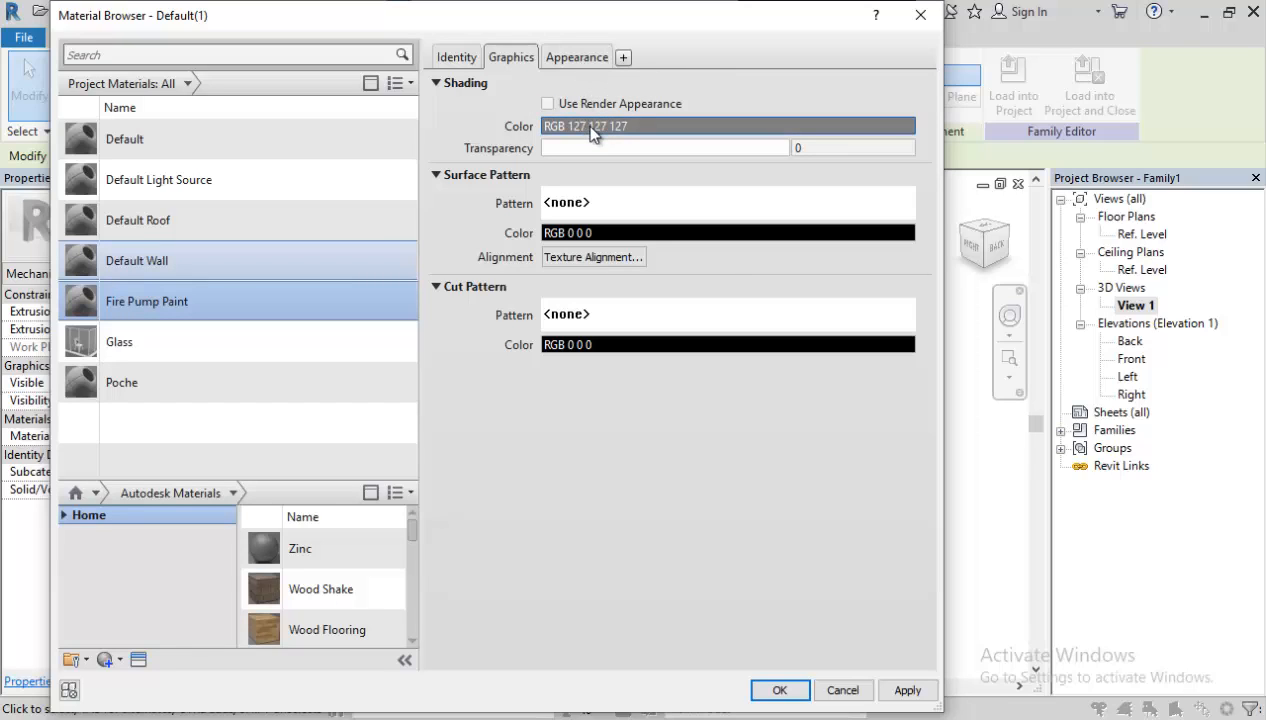
# Replace the Fire Pump Paint material's appearance asset with Dark Red from the Appearance Library's glossy wall paints.
pyautogui.click(576, 58)
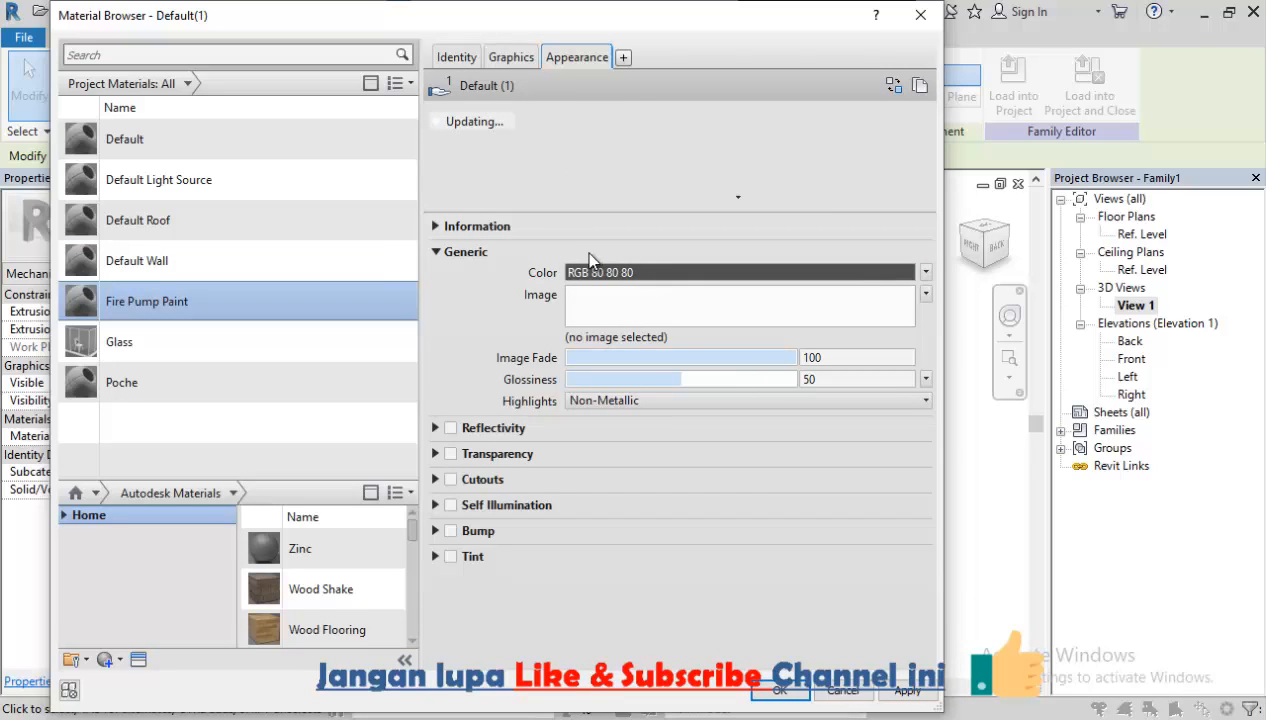
pyautogui.click(514, 56)
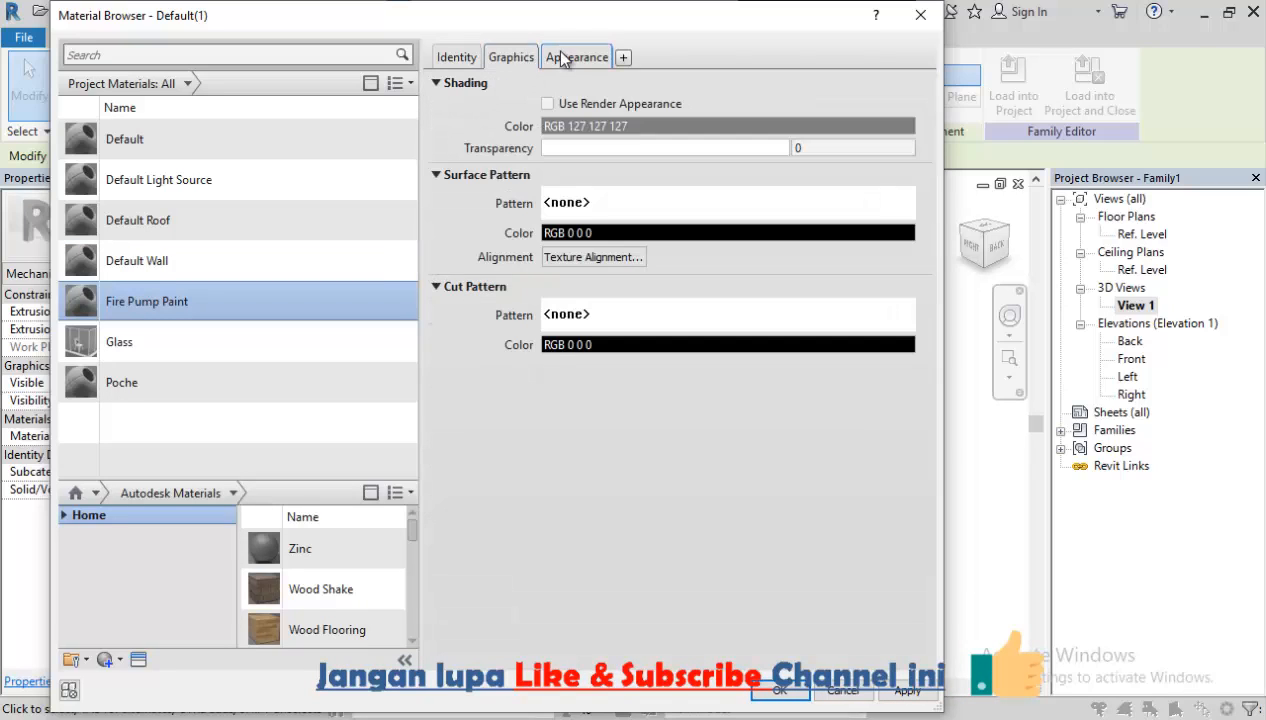
pyautogui.click(554, 52)
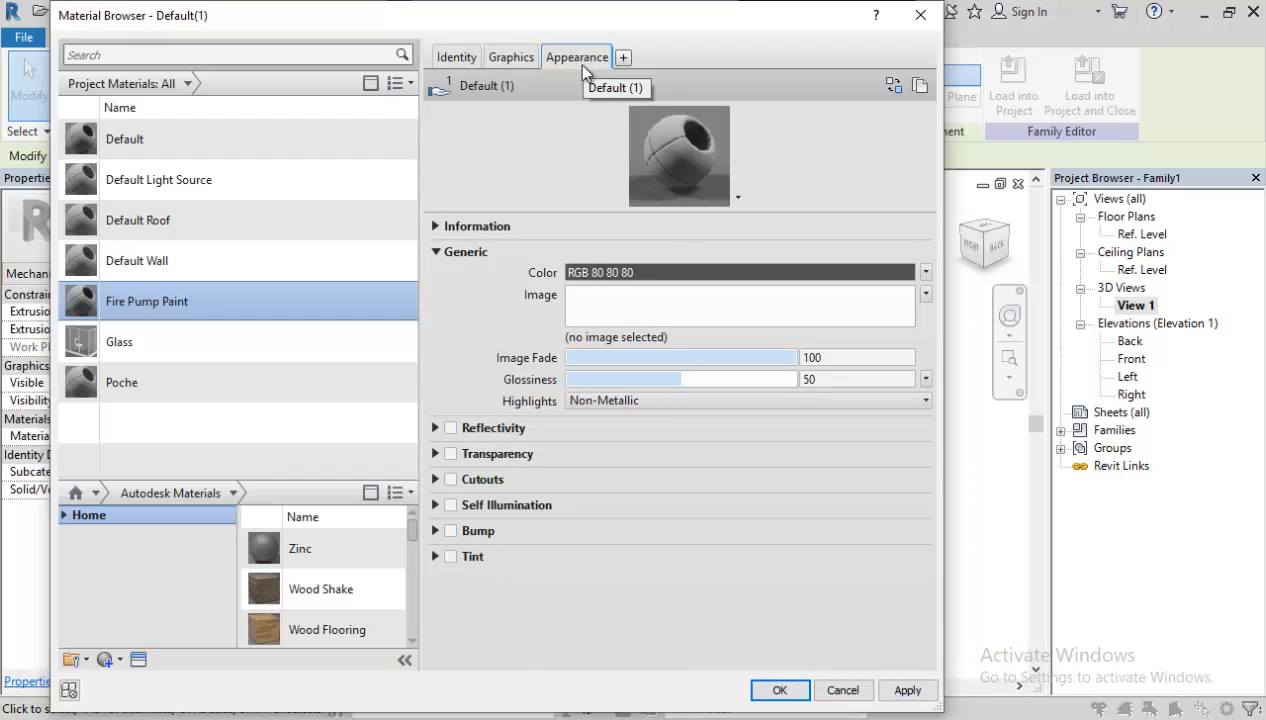
pyautogui.click(892, 87)
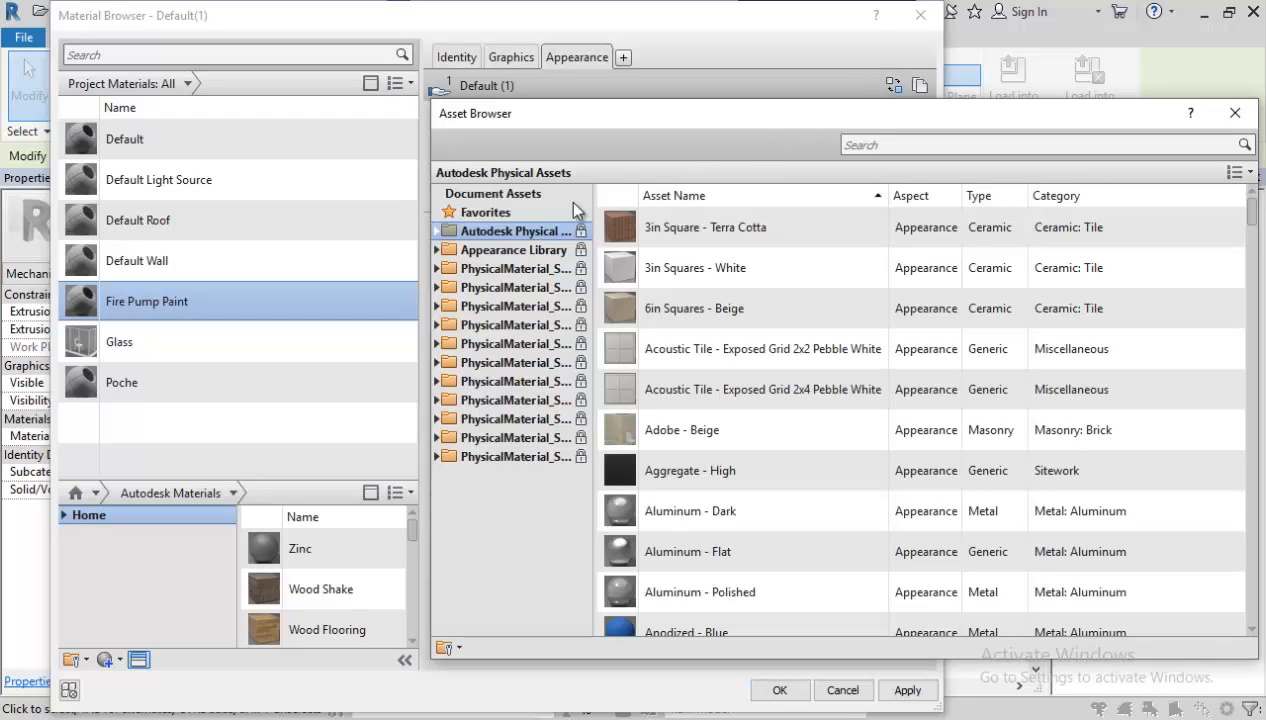
pyautogui.click(437, 250)
pyautogui.scroll(-4, 521, 321)
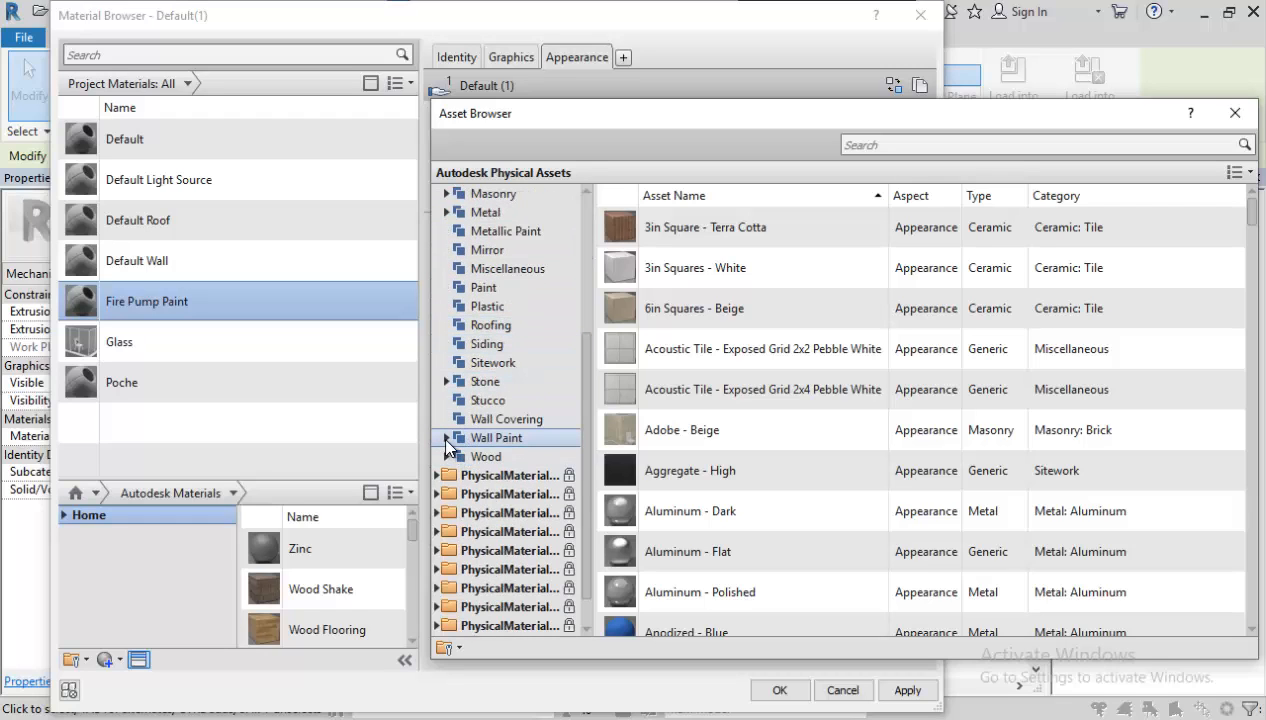
pyautogui.click(447, 438)
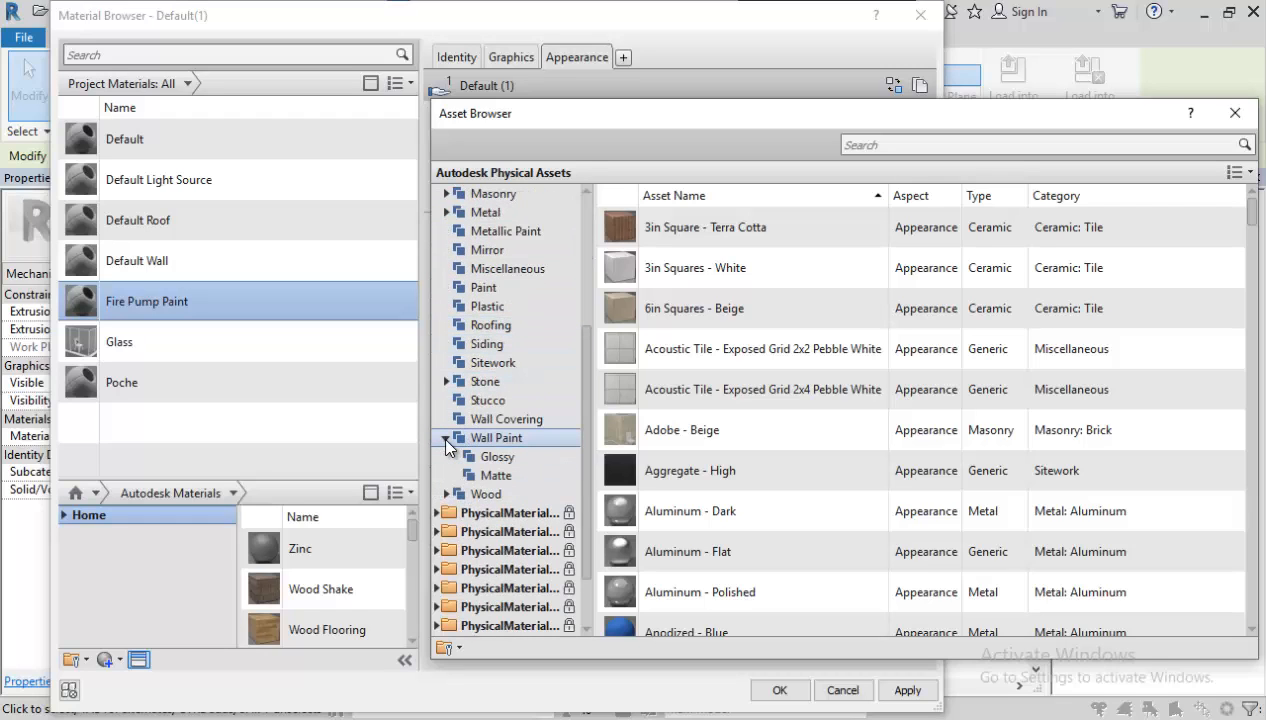
pyautogui.click(509, 462)
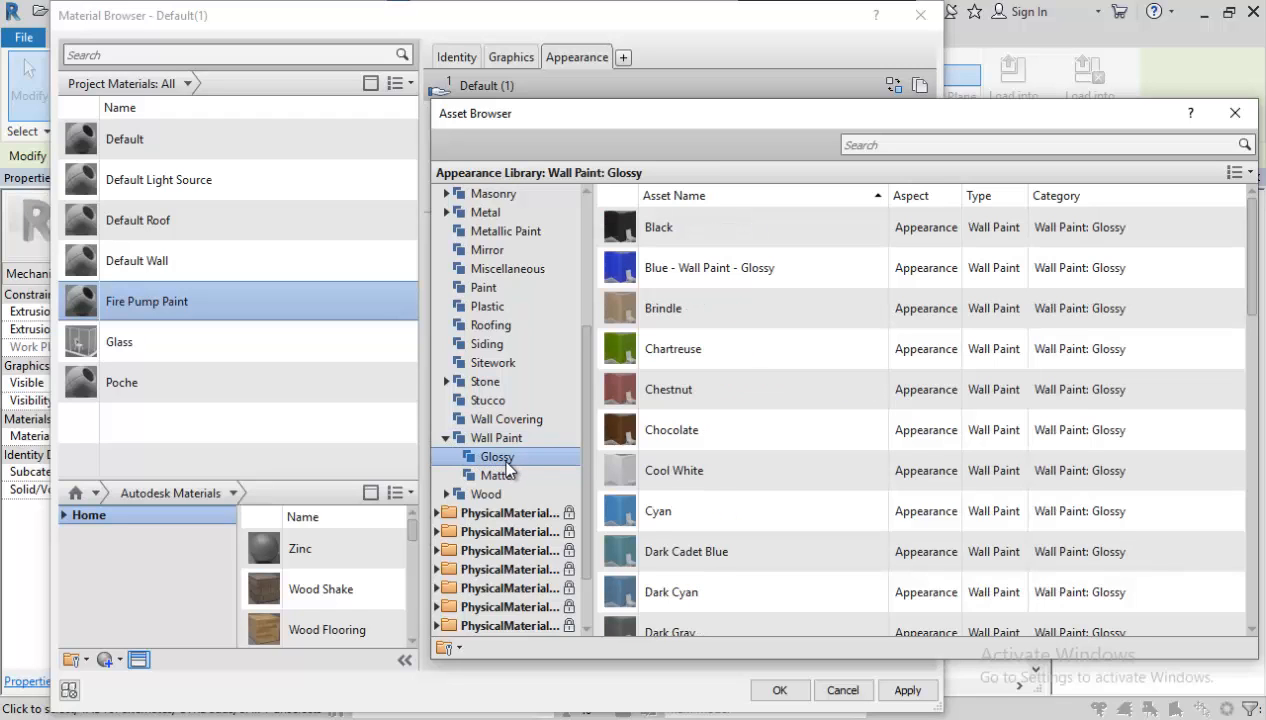
pyautogui.scroll(-4, 815, 452)
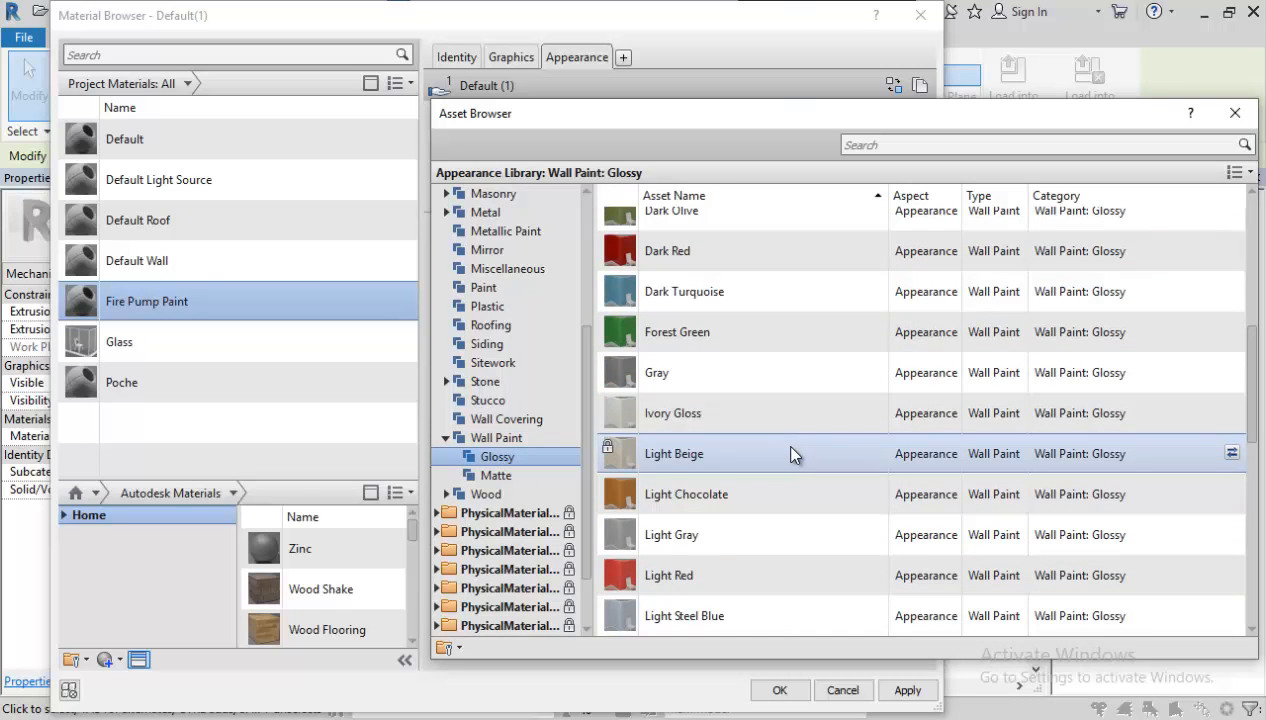
pyautogui.scroll(4, 692, 275)
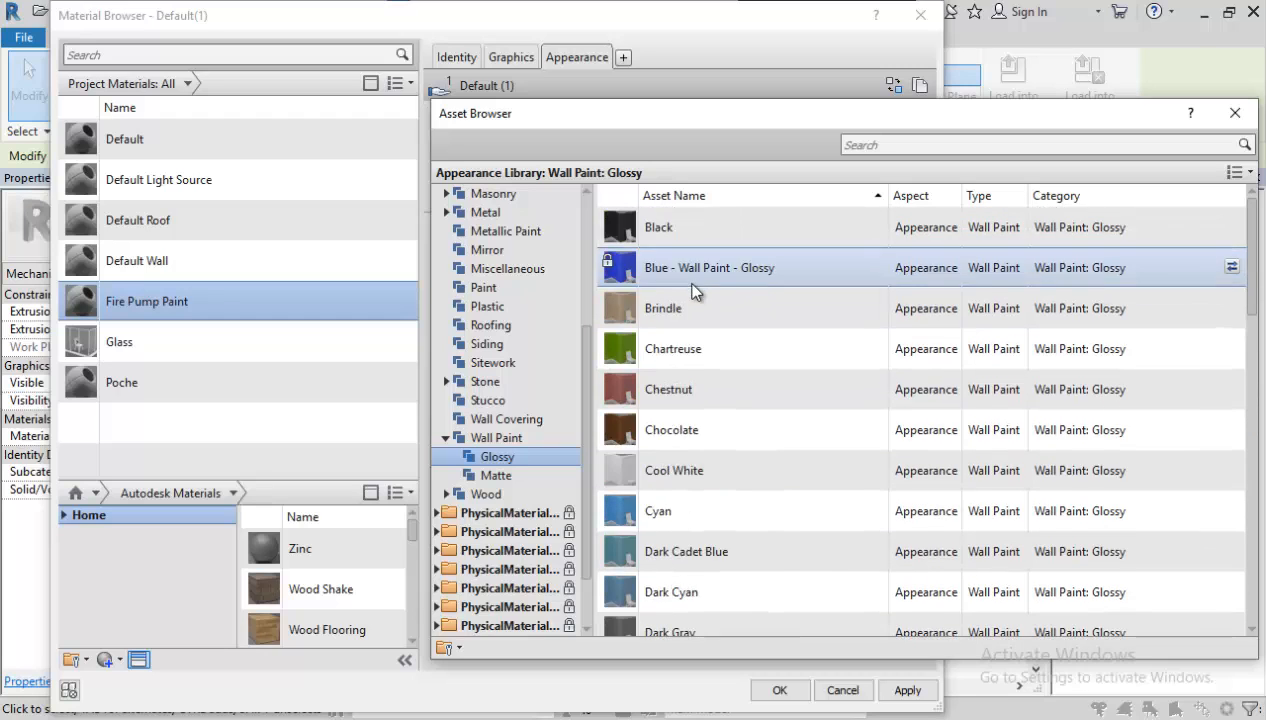
pyautogui.scroll(-3, 693, 290)
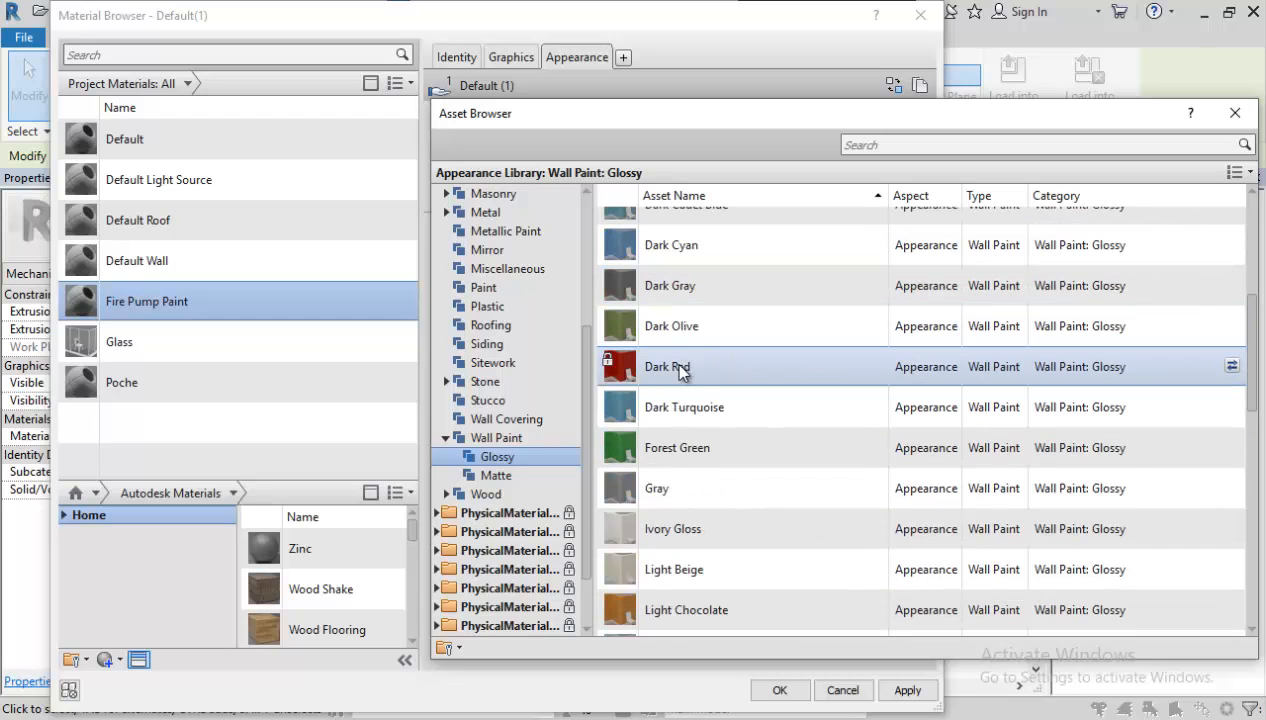
pyautogui.click(1231, 367)
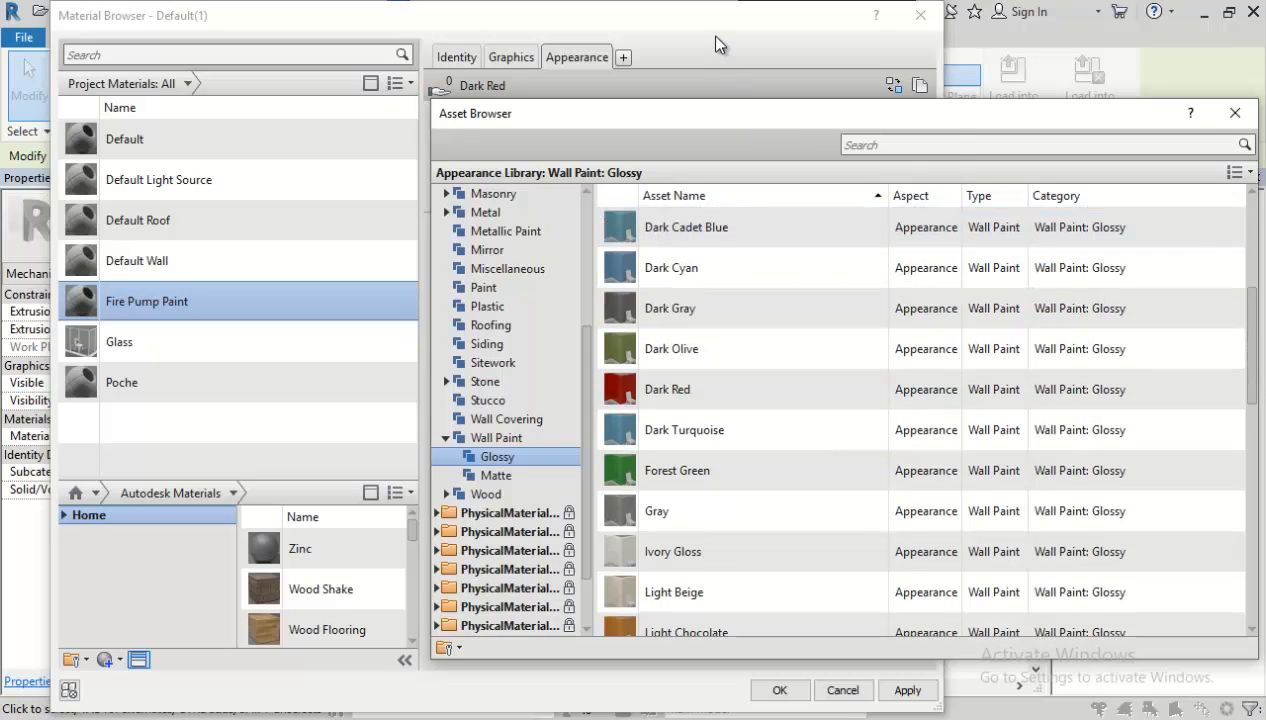
# Set the wall paint colour of the Fire Pump Paint appearance to pure red, RGB 255 0 0.
pyautogui.click(707, 36)
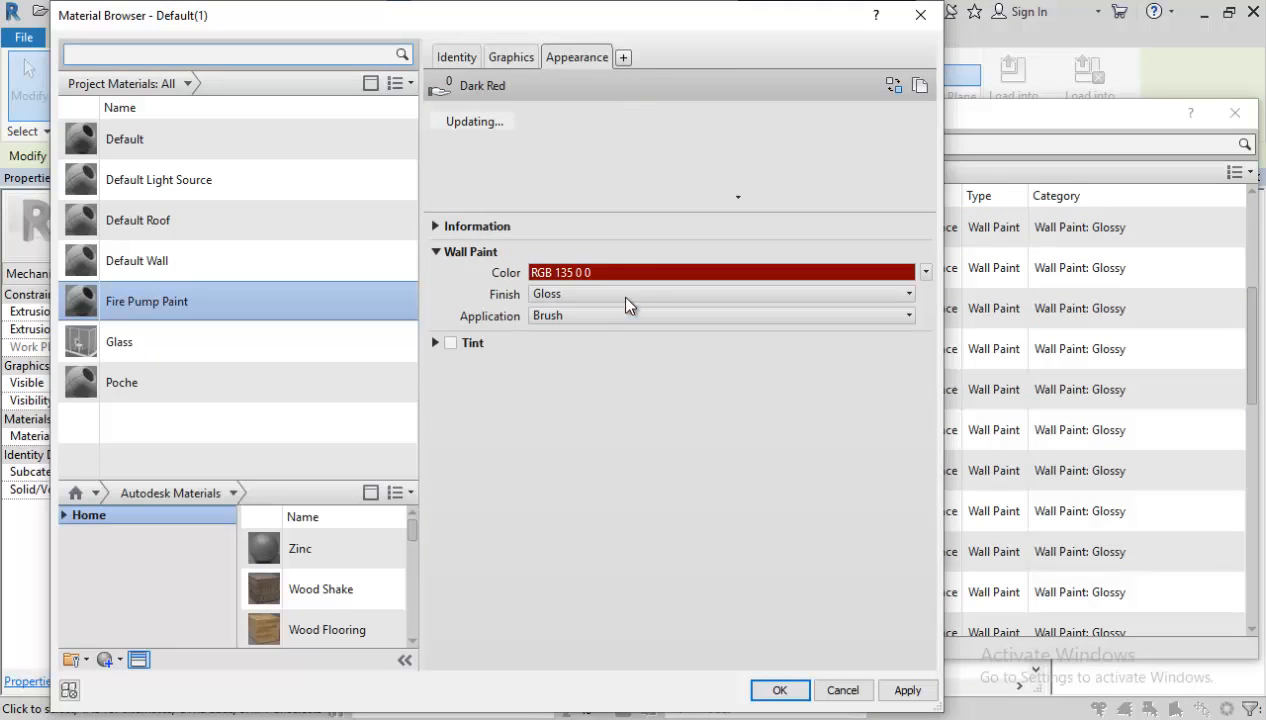
pyautogui.click(626, 271)
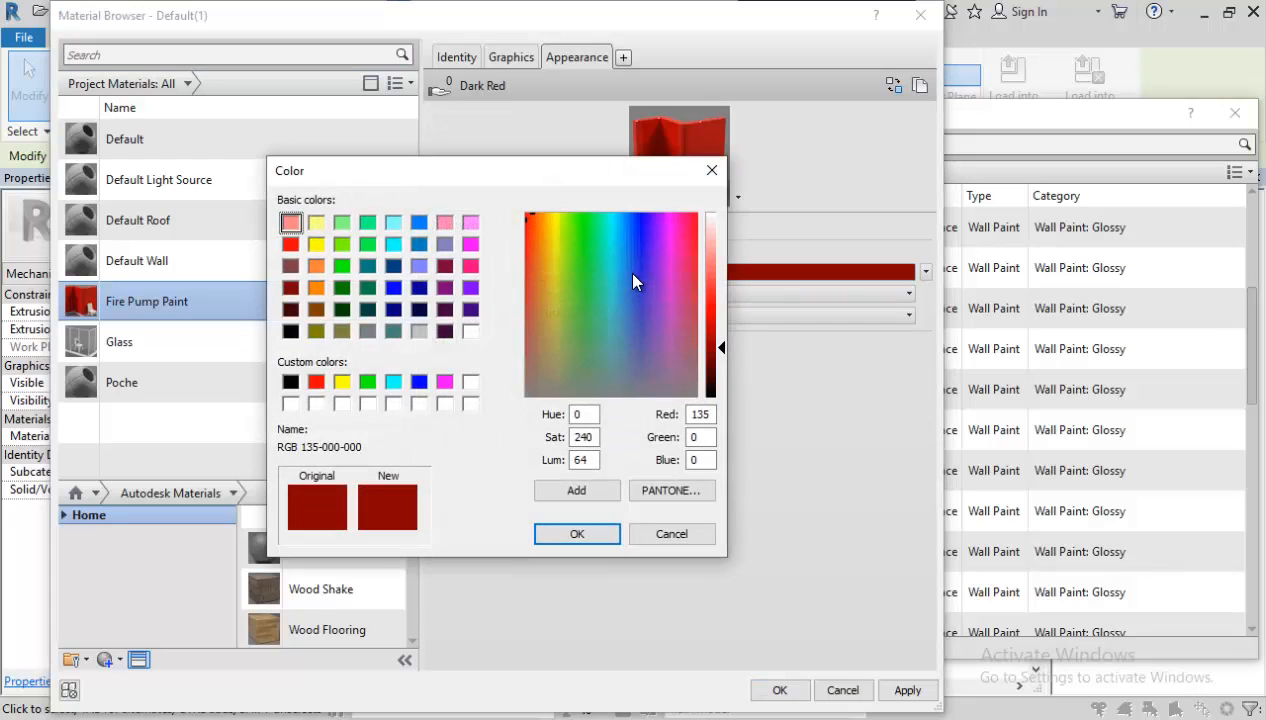
pyautogui.click(290, 244)
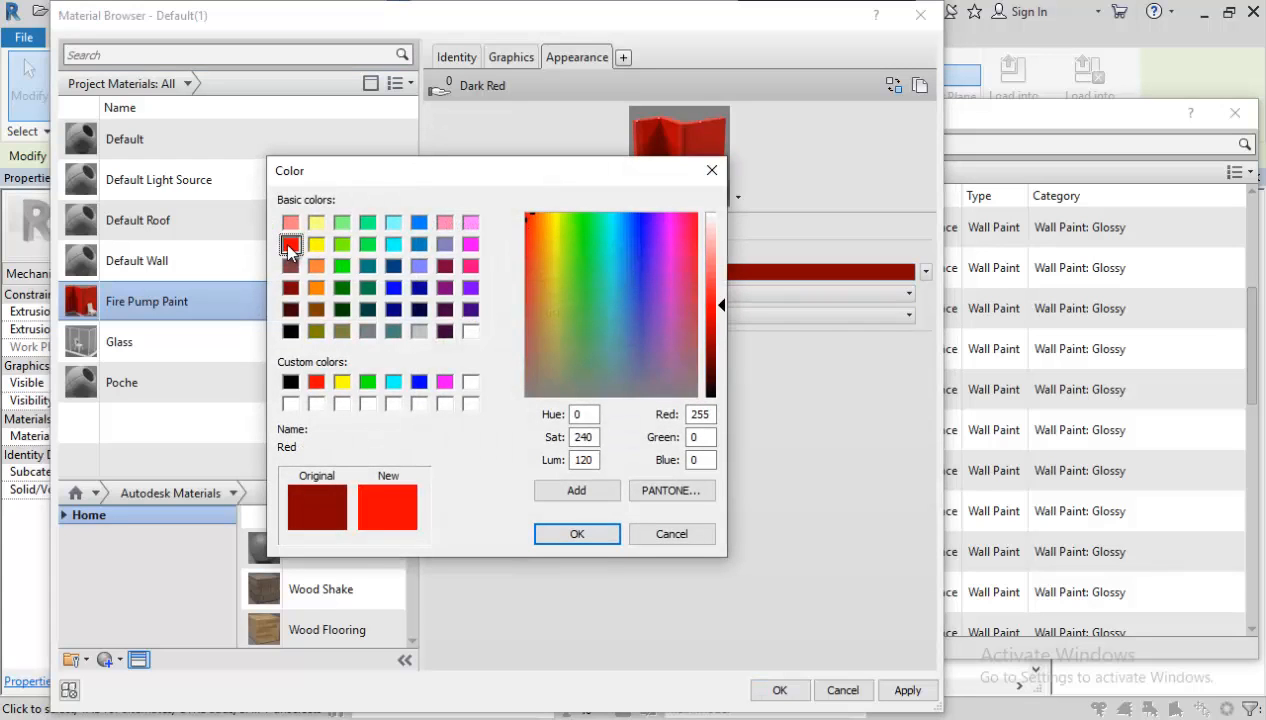
pyautogui.click(577, 534)
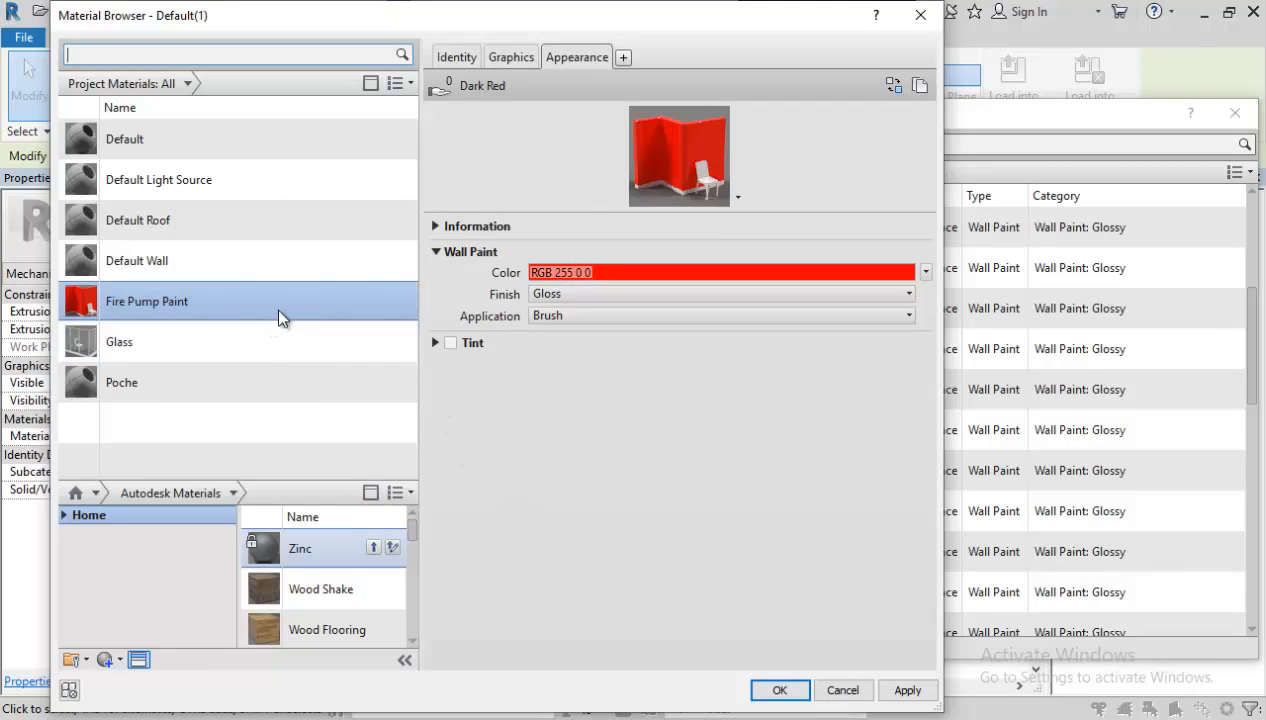
# Make Fire Pump Paint use its render appearance for shading, assign the material to the slab and deselect it.
pyautogui.click(512, 57)
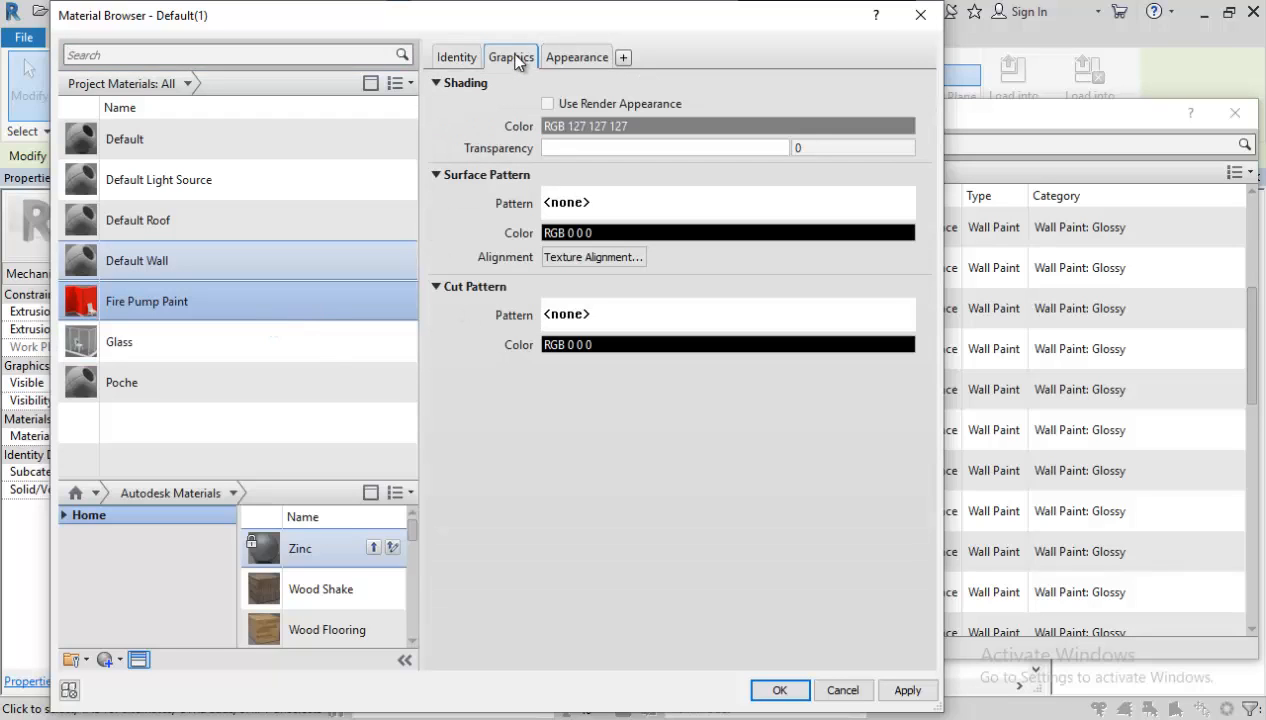
pyautogui.click(548, 104)
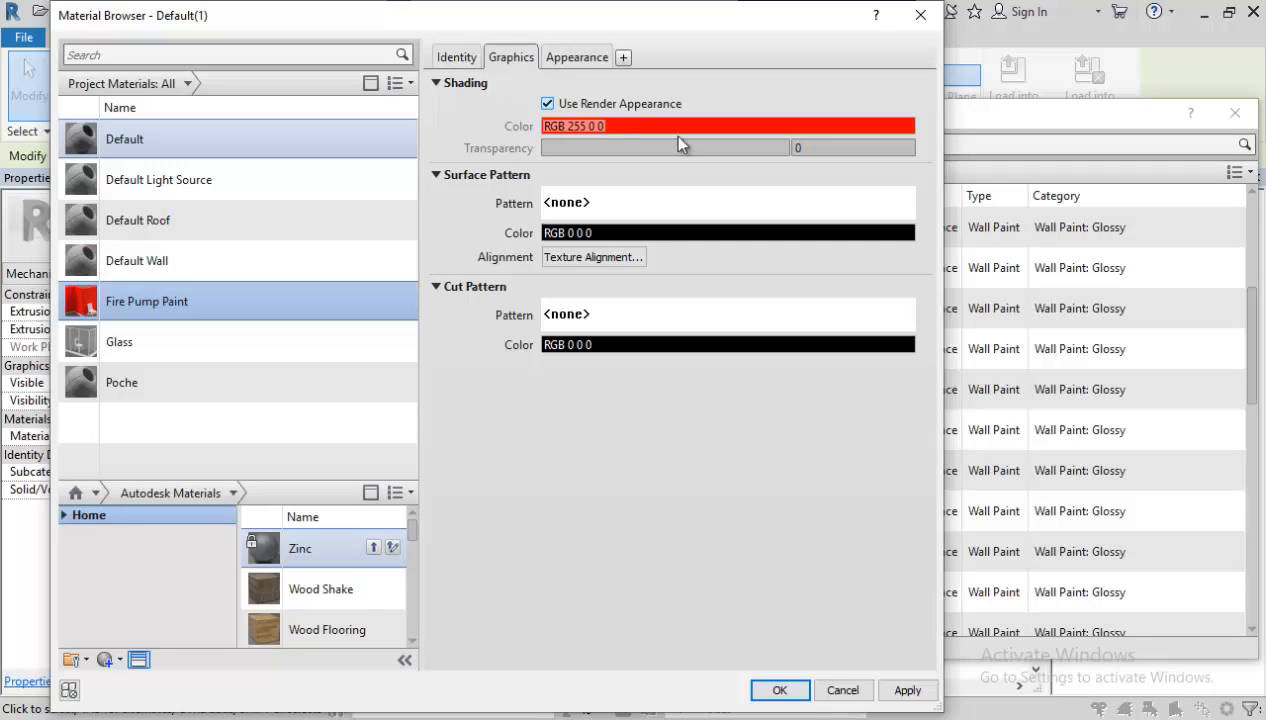
pyautogui.click(779, 689)
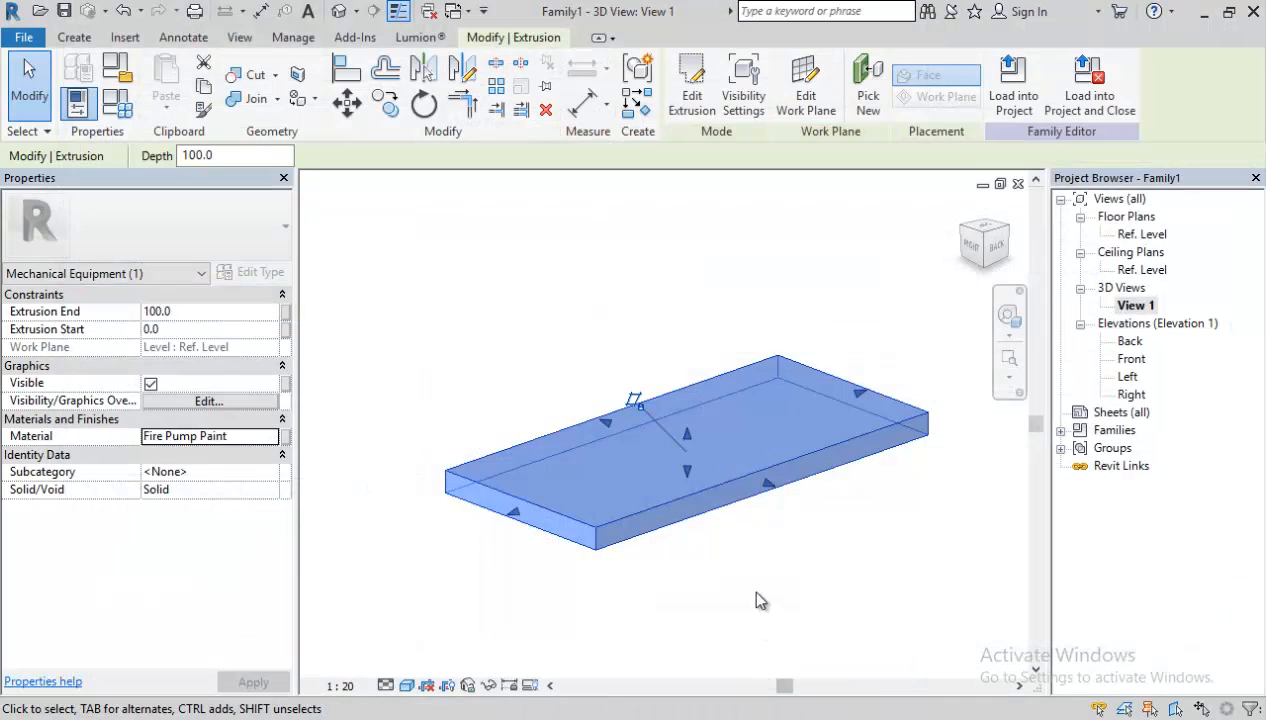
pyautogui.click(757, 595)
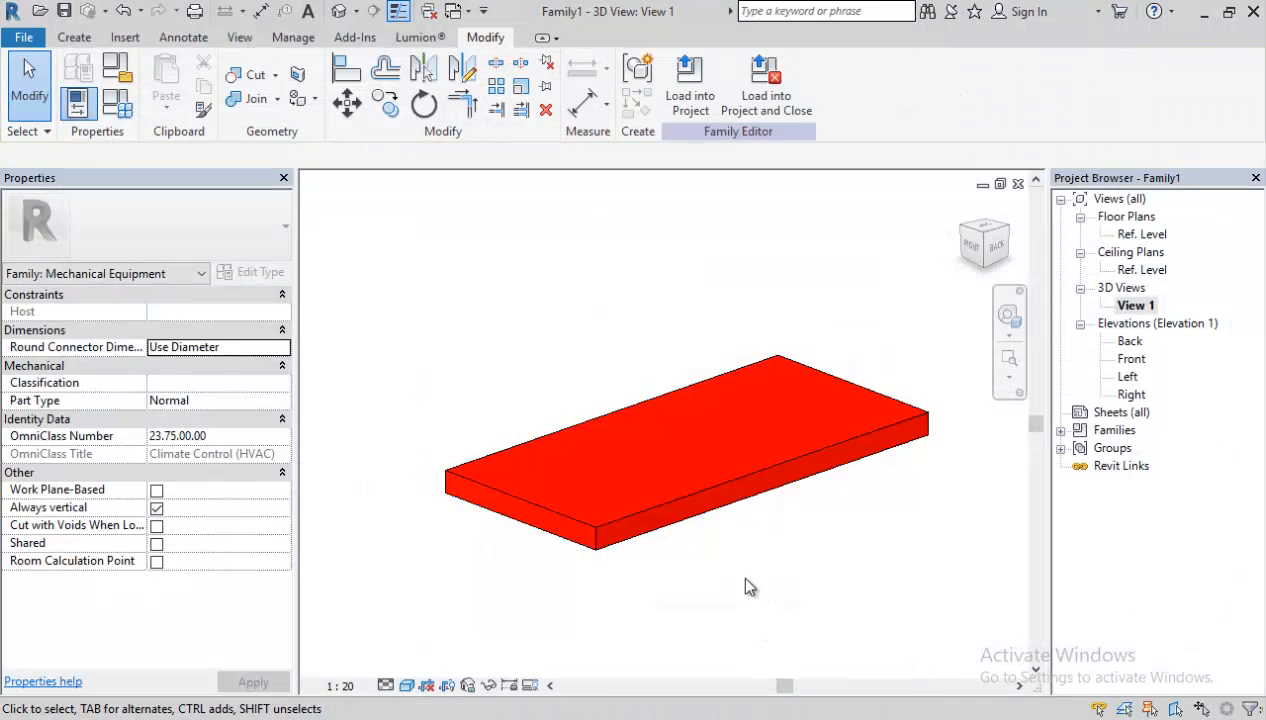
pyautogui.keyDown('shift'); pyautogui.moveTo(745, 588); pyautogui.dragTo(685, 551, button='middle'); pyautogui.keyUp('shift')
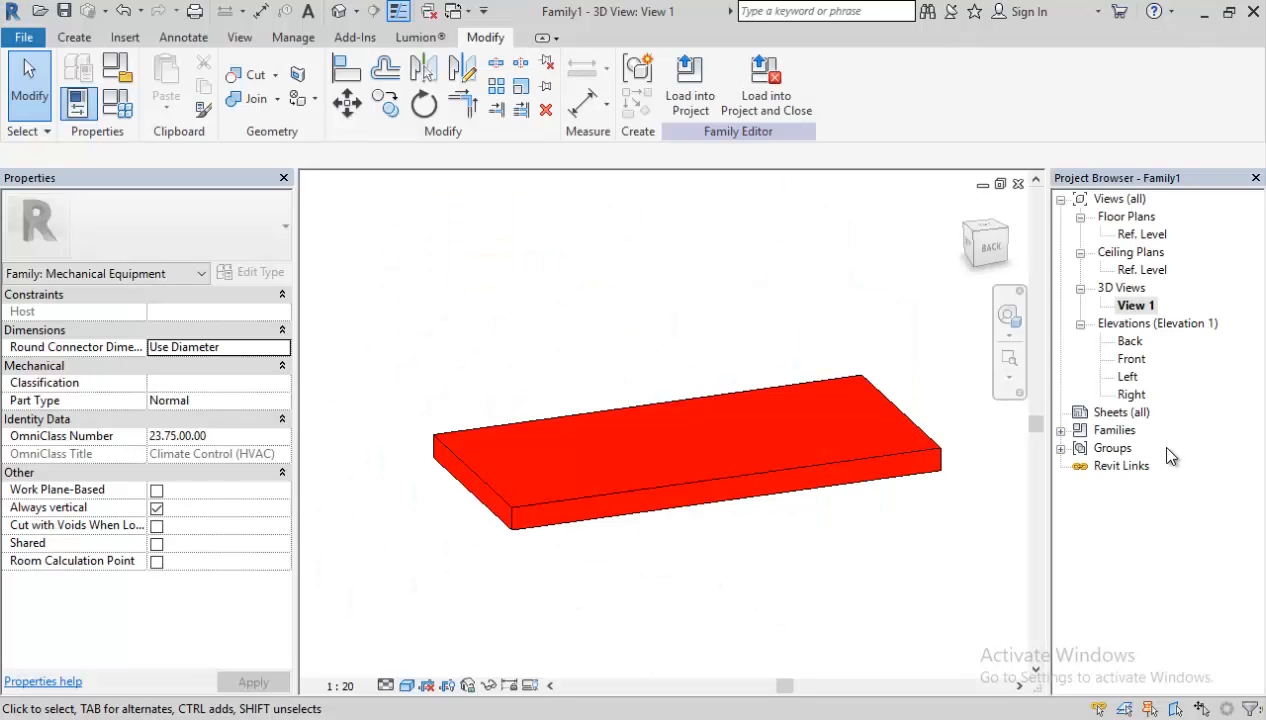
# Open the Front elevation zoomed to the slab, and check the fire pump reference photo in Photos before returning to Revit.
pyautogui.doubleClick(1131, 358)
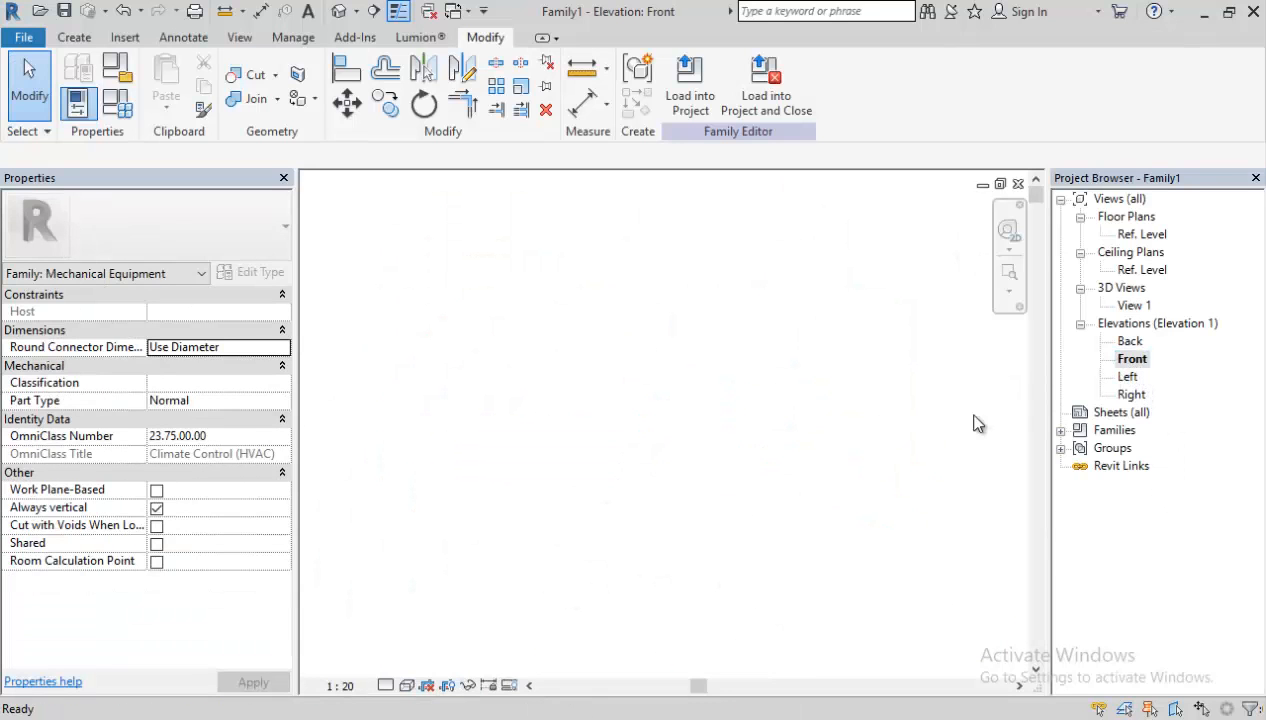
pyautogui.click(1009, 290)
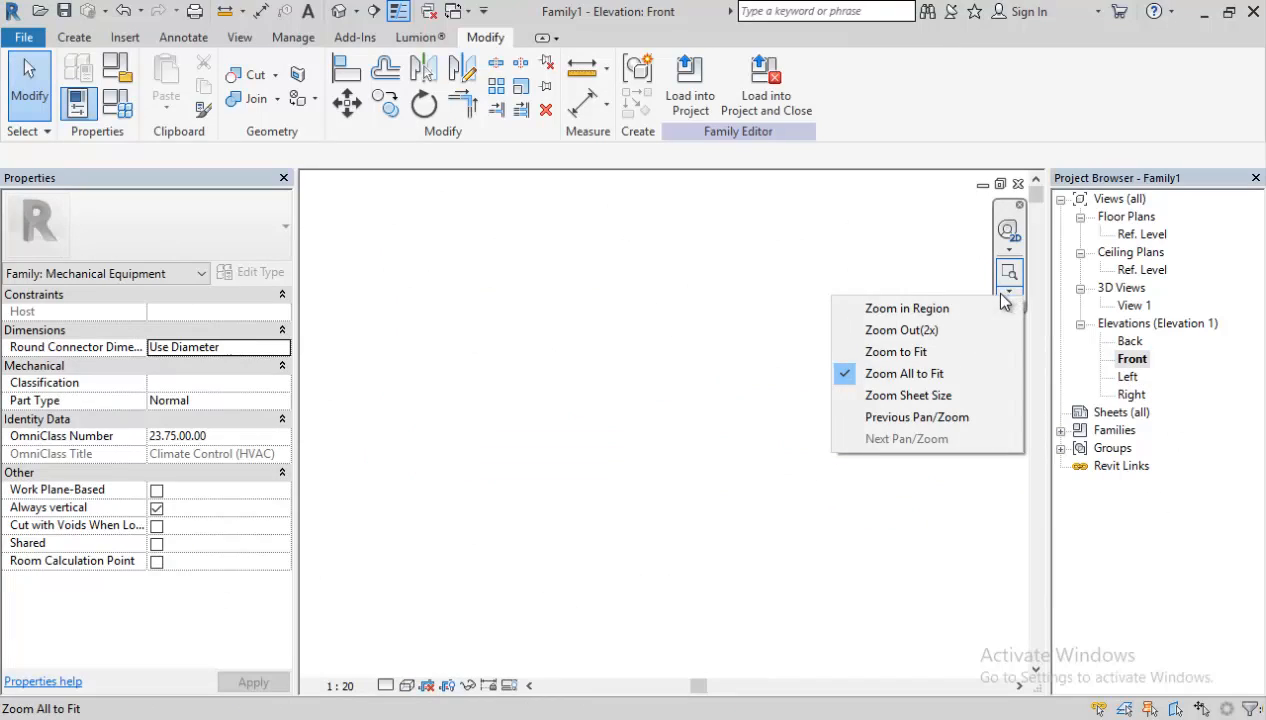
pyautogui.click(940, 353)
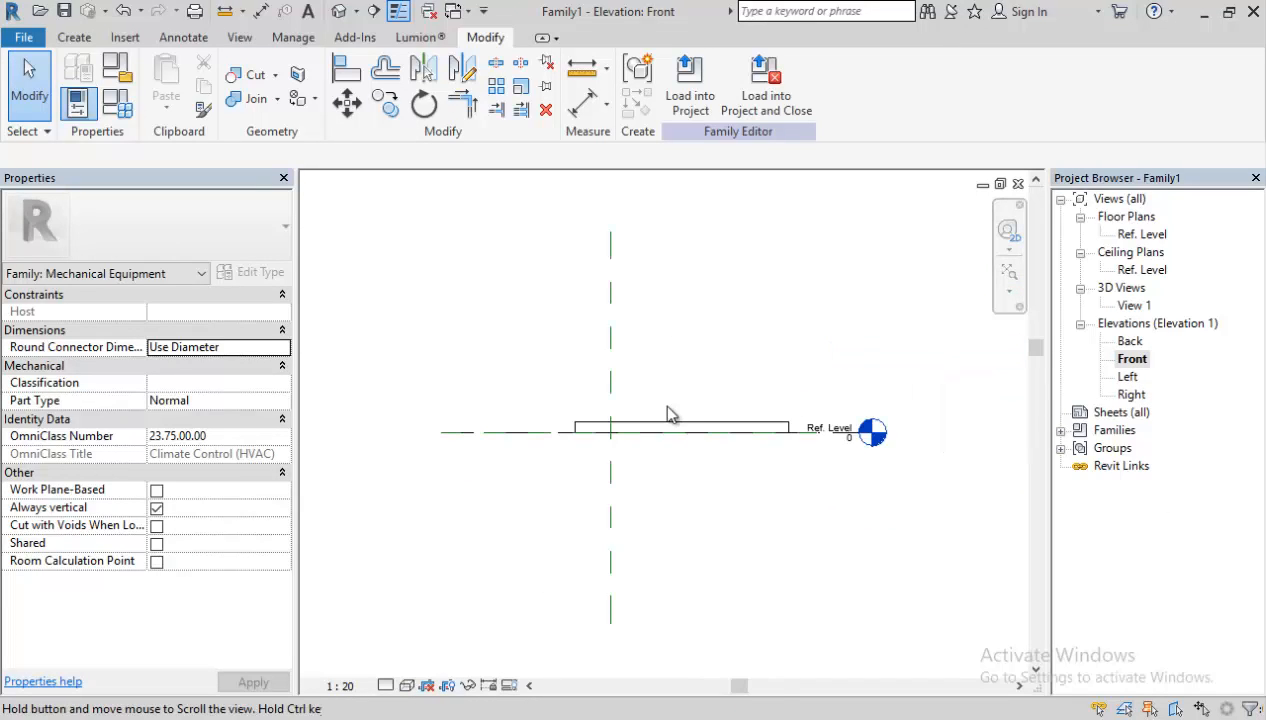
pyautogui.scroll(5, 681, 415)
pyautogui.moveTo(735, 431); pyautogui.dragTo(656, 485, button='middle')
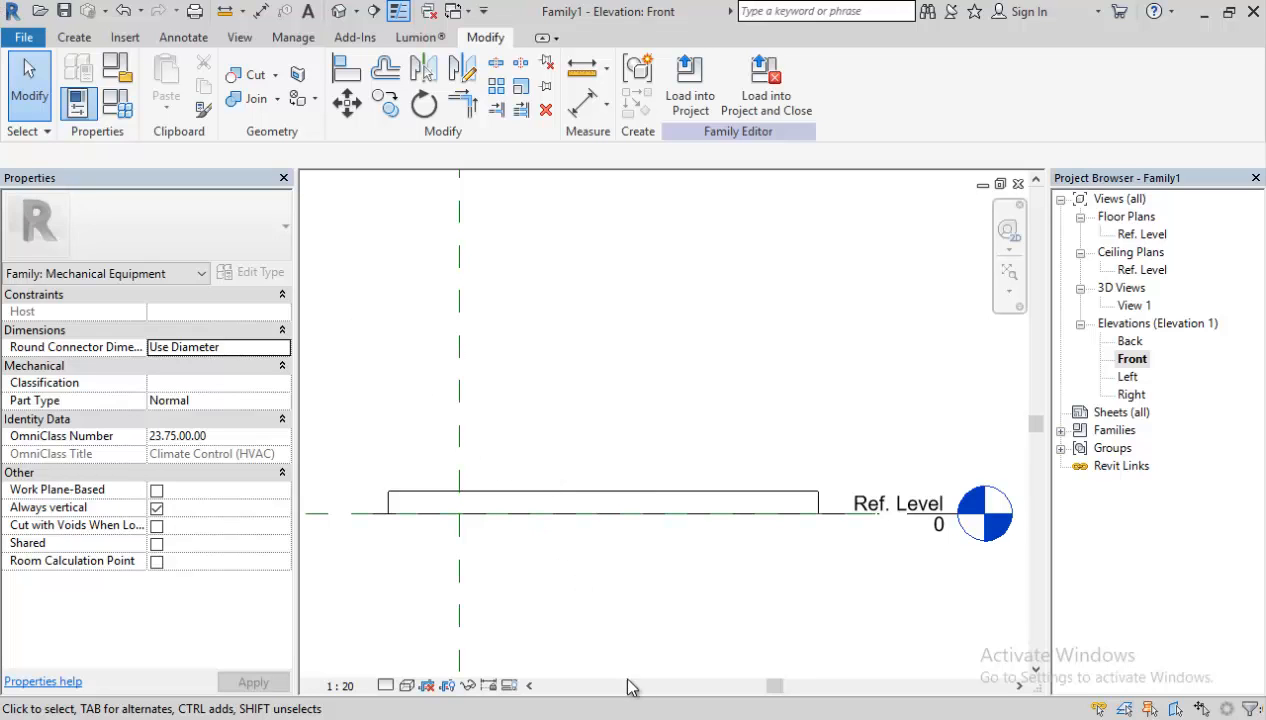
pyautogui.click(637, 718)
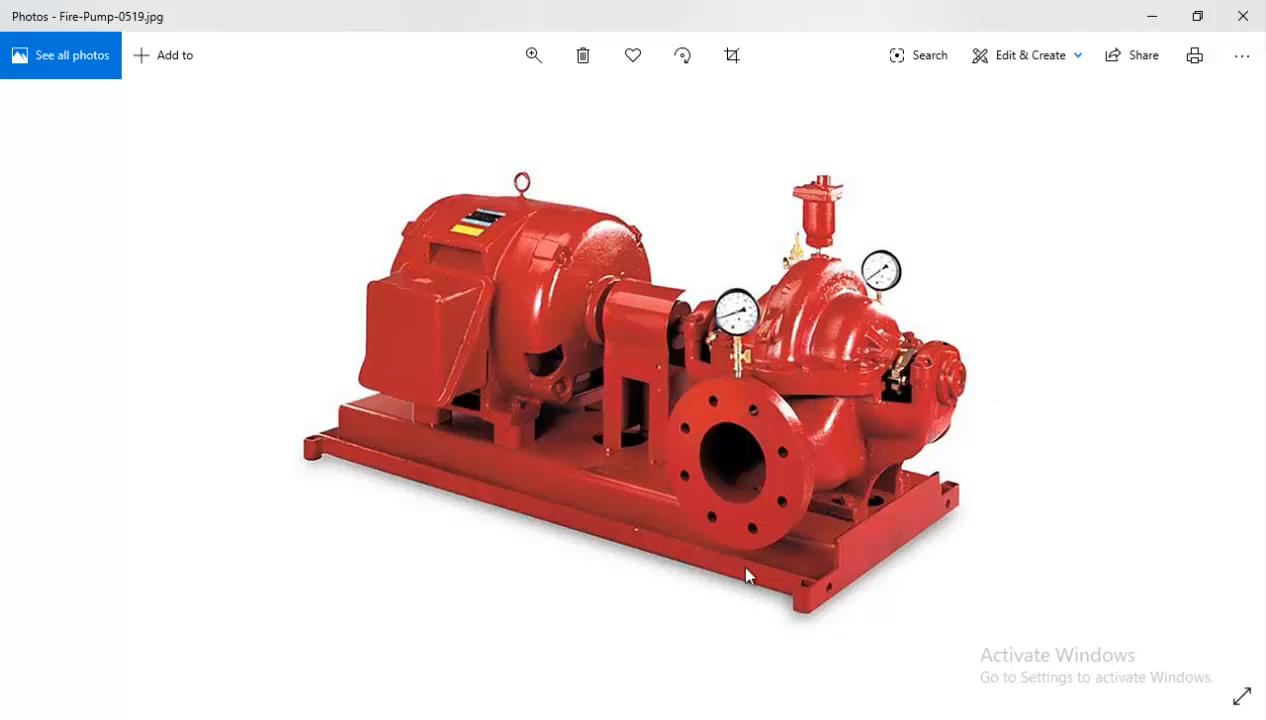
pyautogui.hotkey('alt', 'Tab')
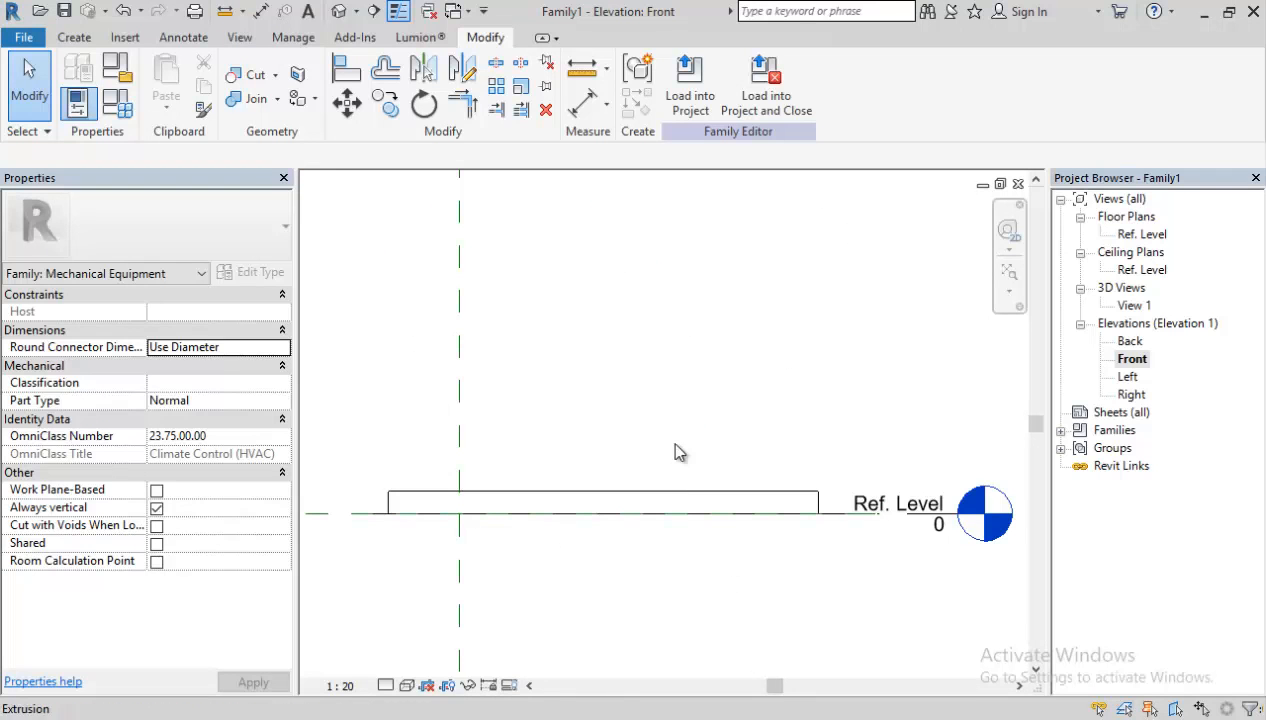
# Draw a horizontal reference plane above the slab in the Front elevation, about 419 mm above Ref. Level.
pyautogui.click(75, 38)
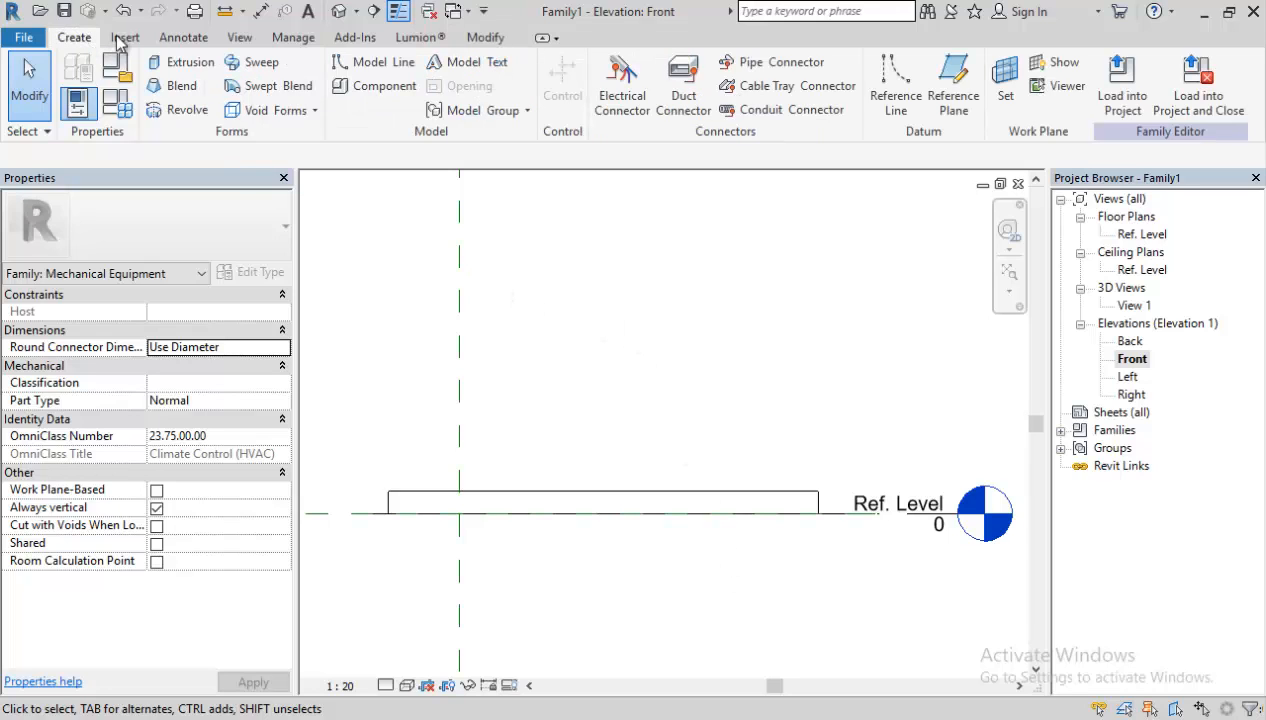
pyautogui.click(955, 95)
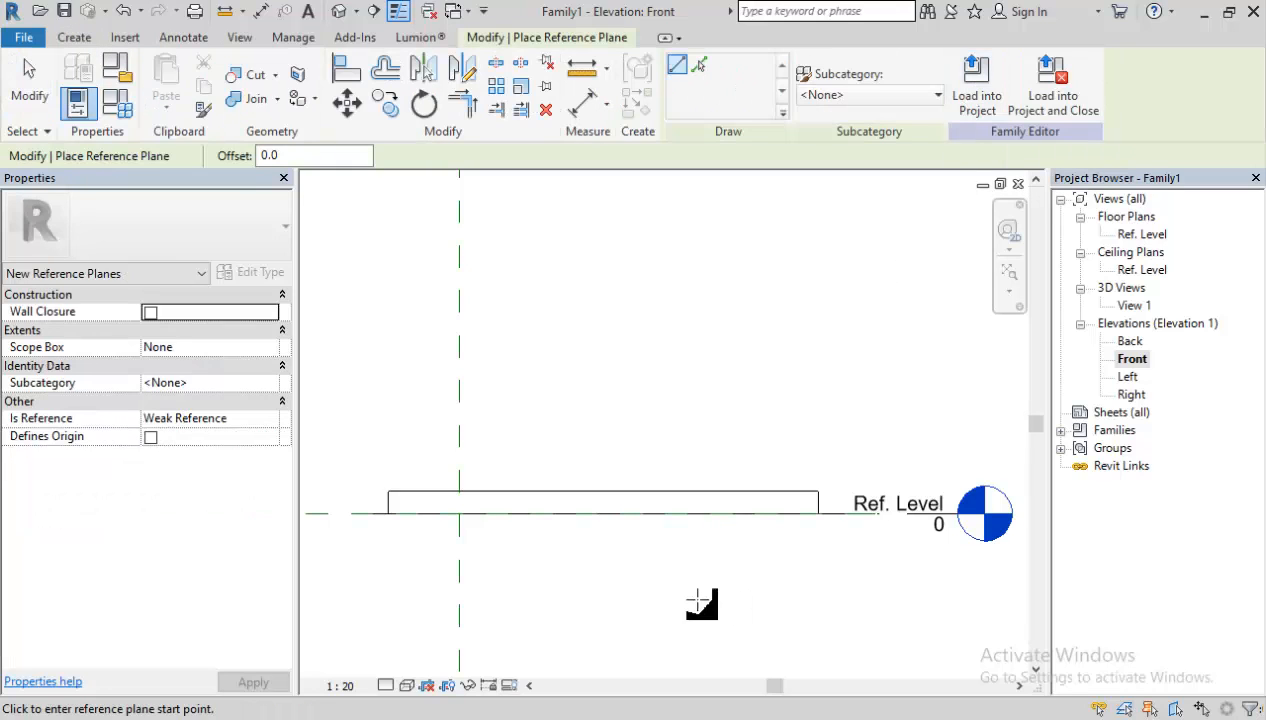
pyautogui.click(361, 420)
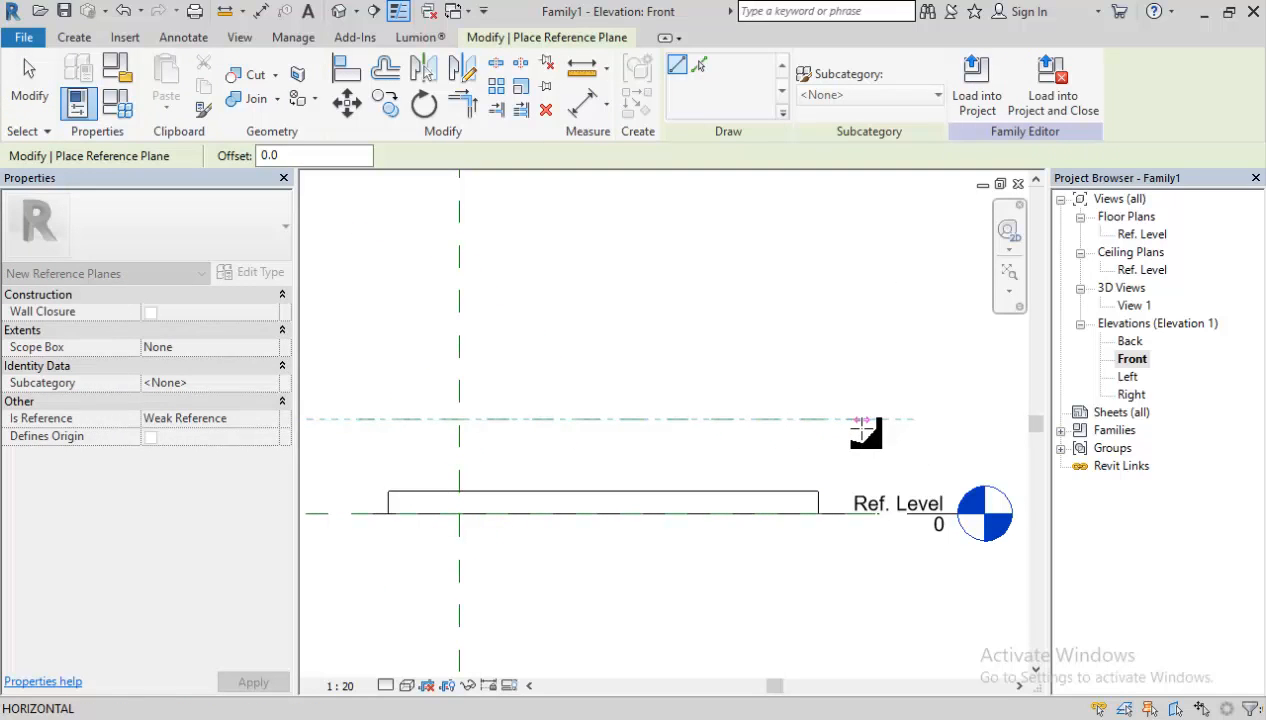
pyautogui.click(861, 423)
pyautogui.moveTo(593, 475); pyautogui.dragTo(656, 461, button='middle')
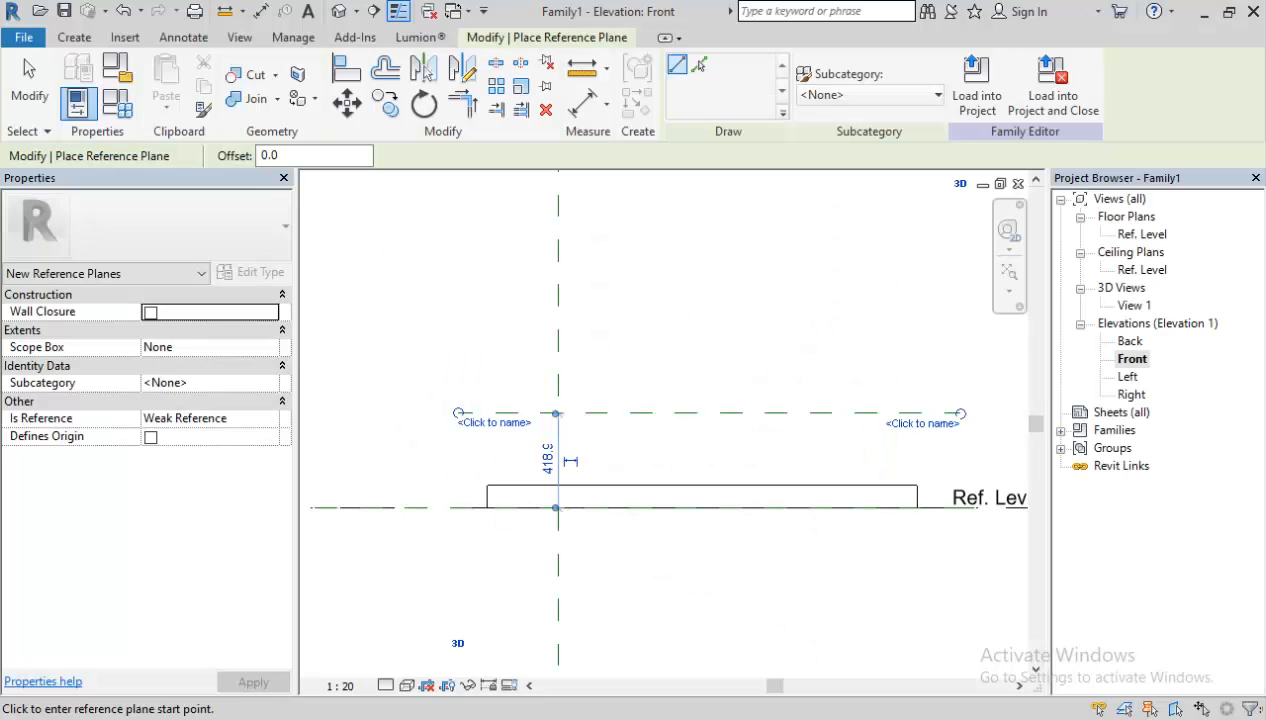
# Set the new reference plane's distance above Ref. Level to 300 mm and deselect it.
pyautogui.click(549, 460)
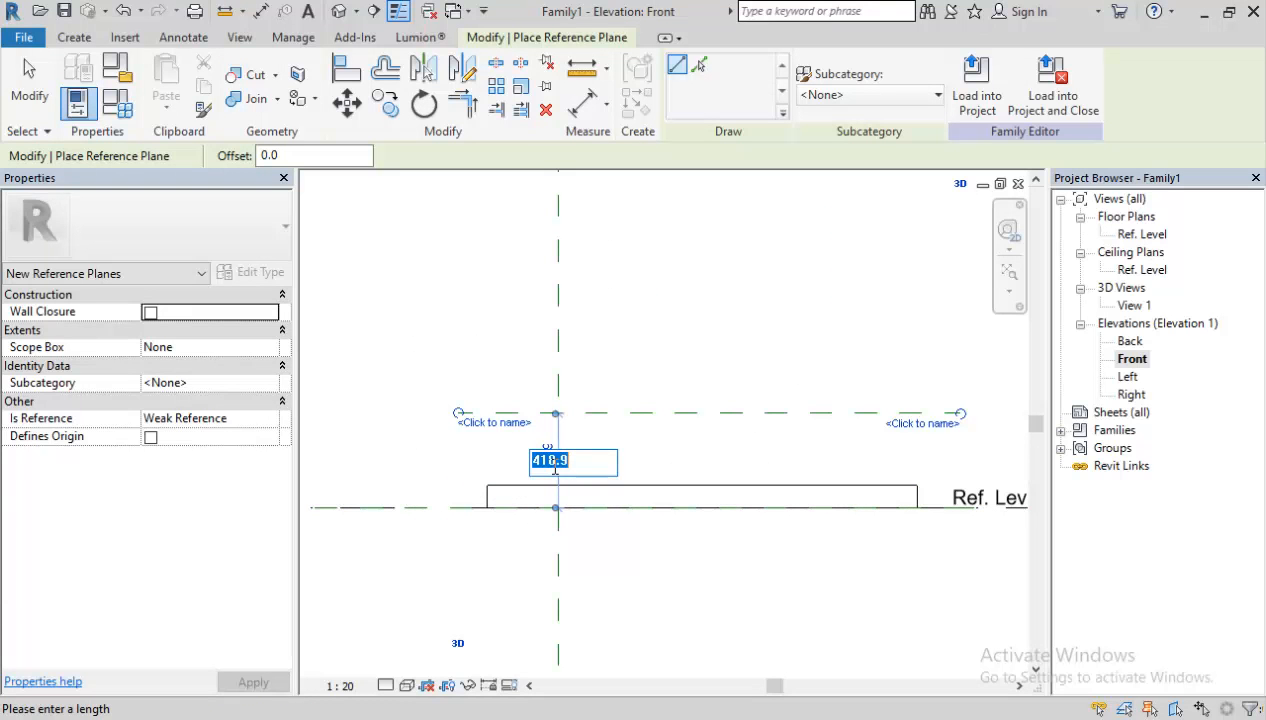
pyautogui.press('Return')
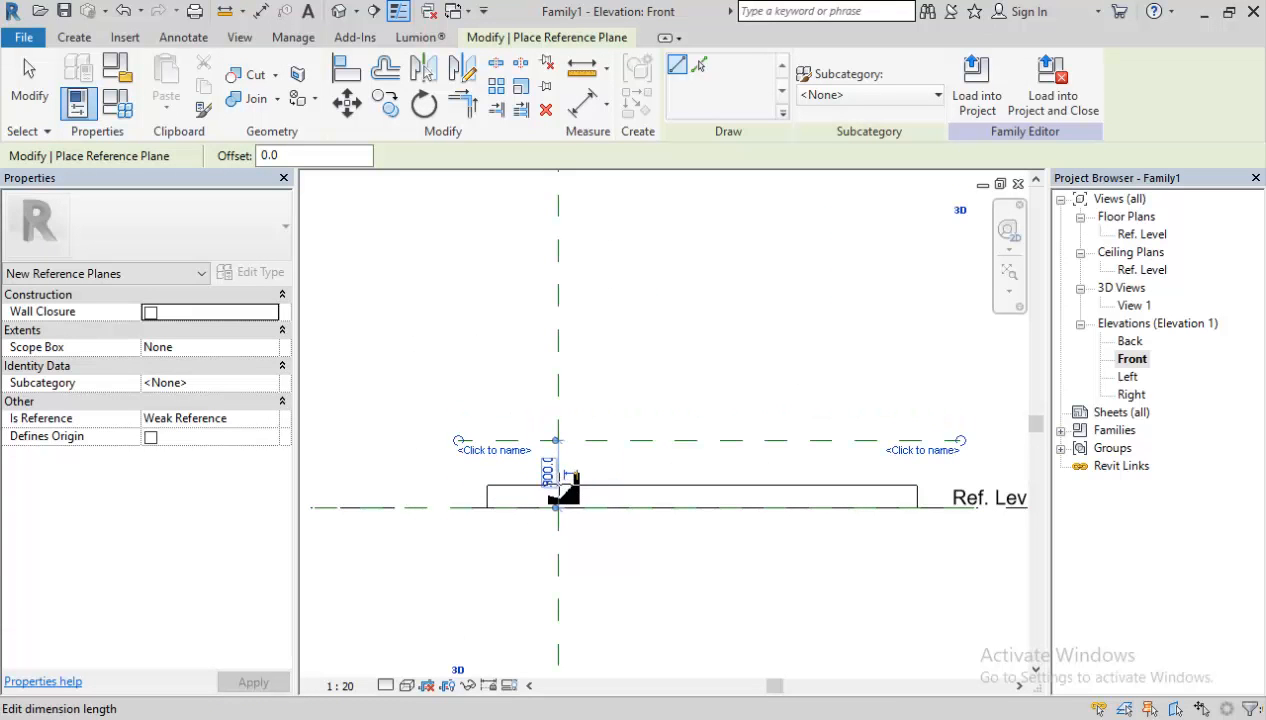
pyautogui.moveTo(633, 432); pyautogui.dragTo(558, 385, button='middle')
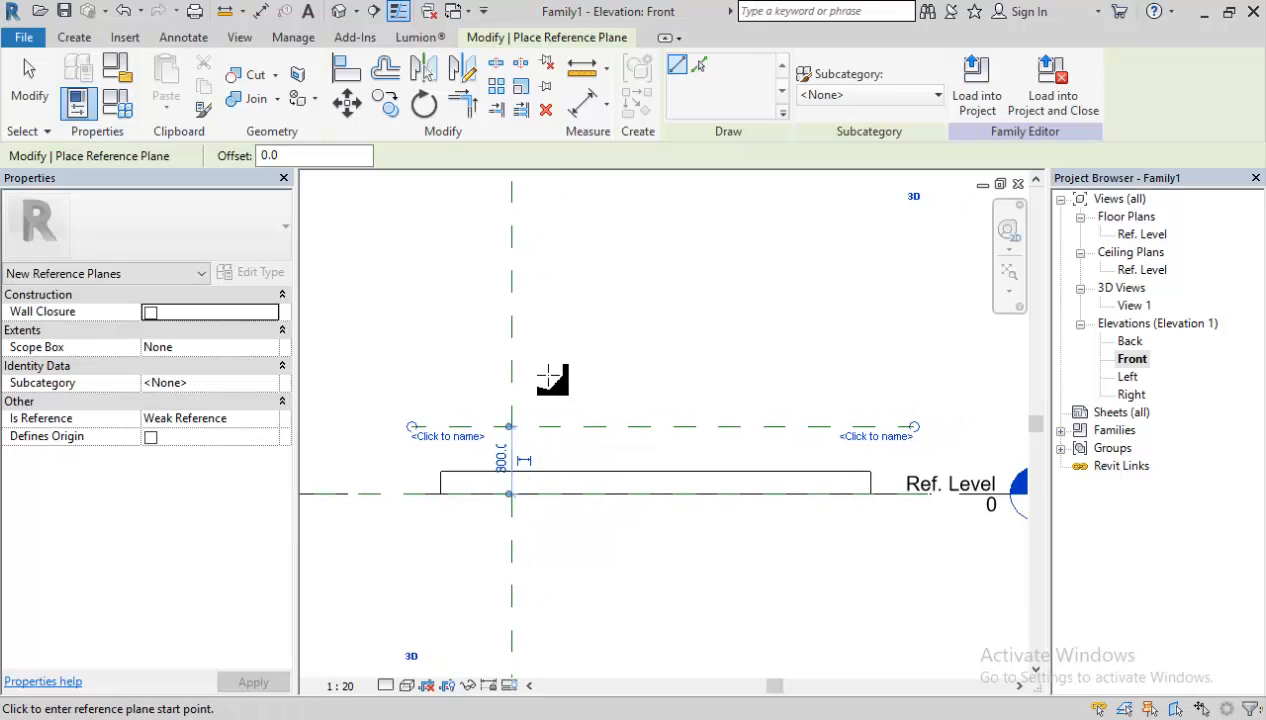
pyautogui.press('Escape')
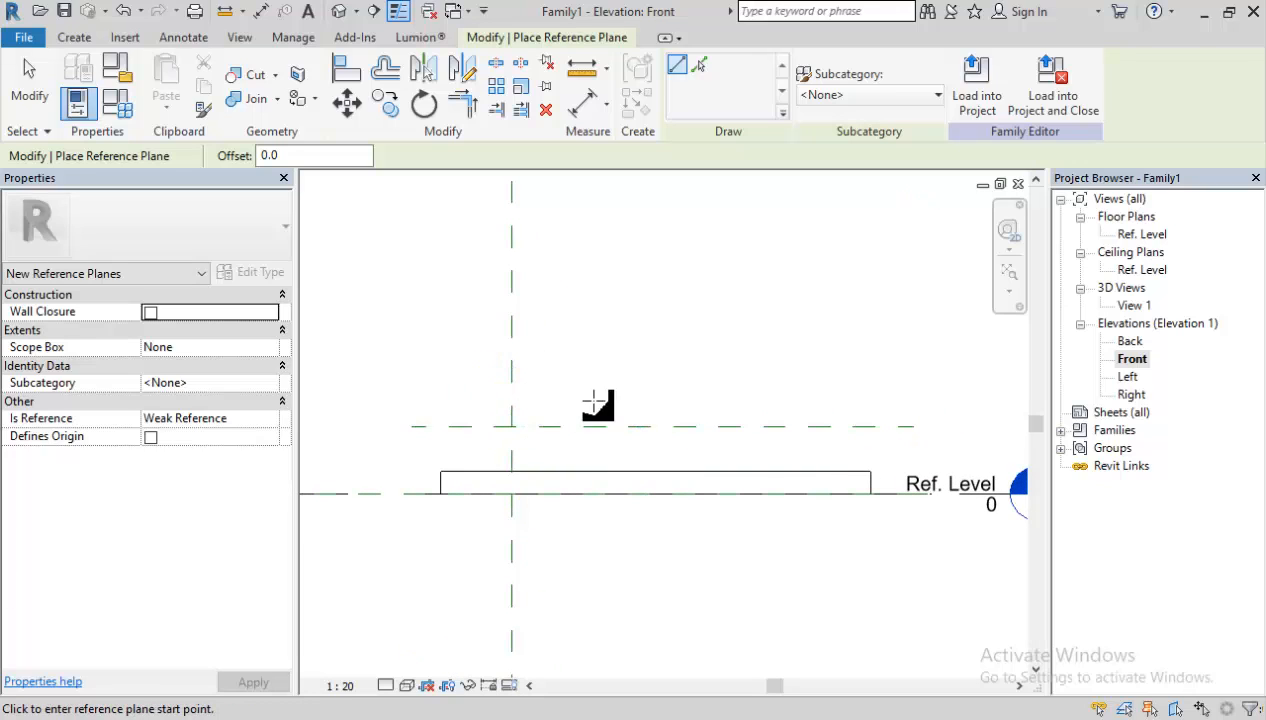
pyautogui.click(82, 40)
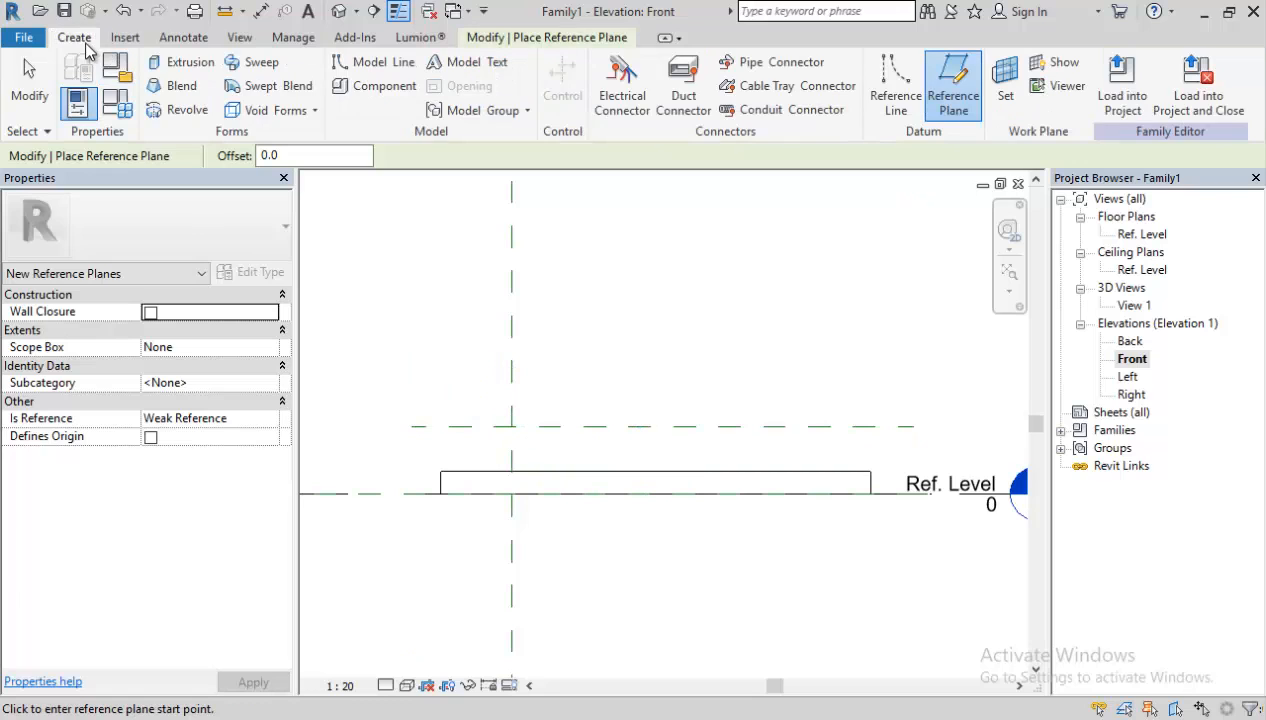
# Start a Revolve and sketch its stepped left boundary from the upper reference plane: 40 mm down, a short ledge, 60 mm down, 100 mm right, 60 mm down.
pyautogui.click(198, 114)
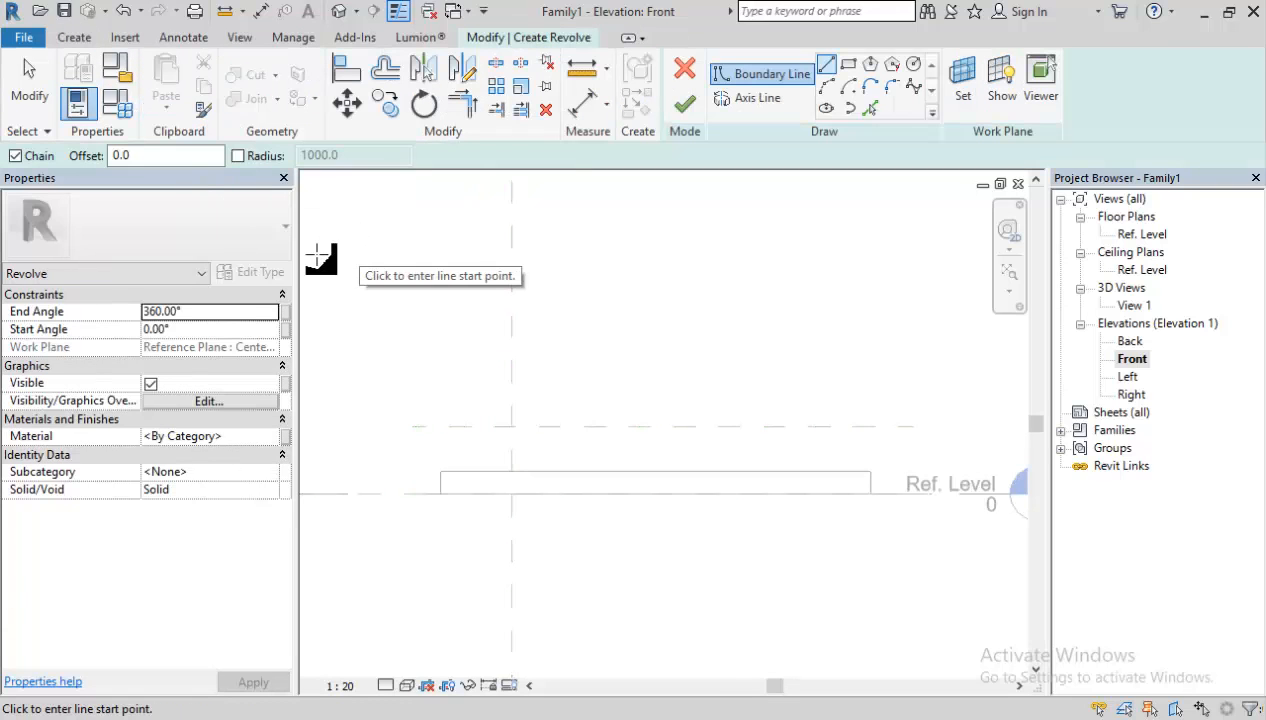
pyautogui.scroll(2, 480, 458)
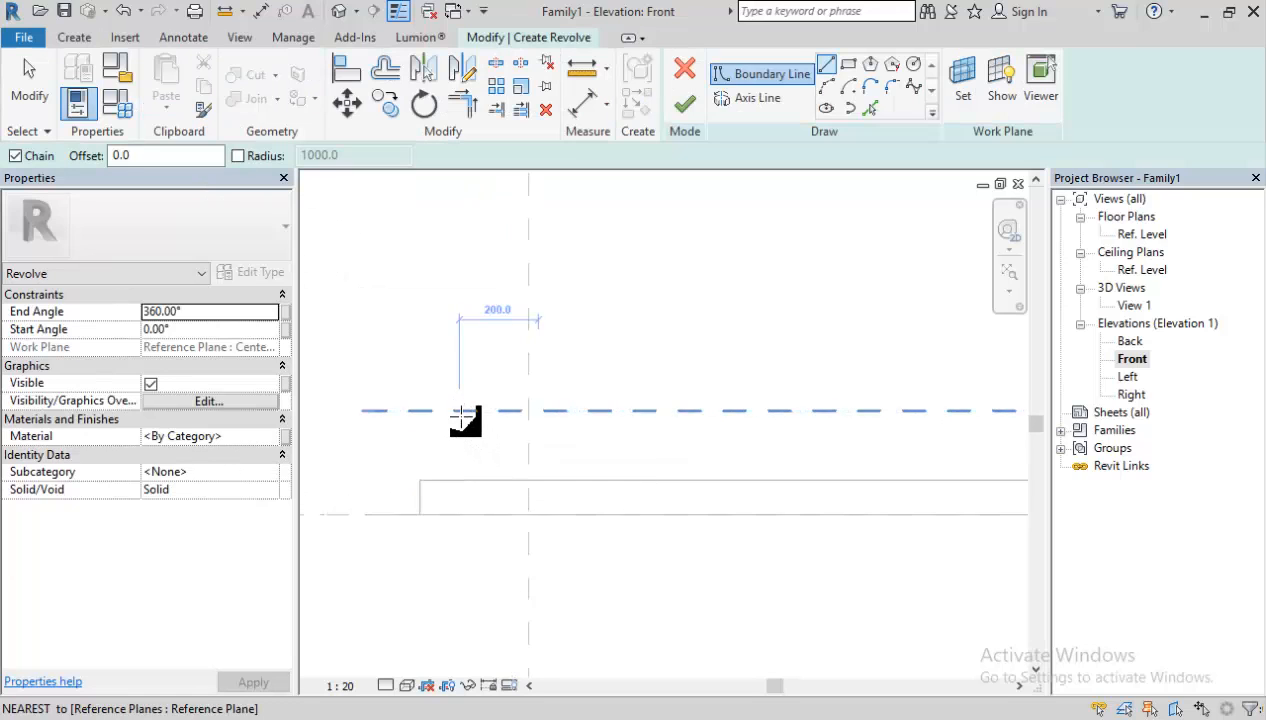
pyautogui.scroll(2, 458, 424)
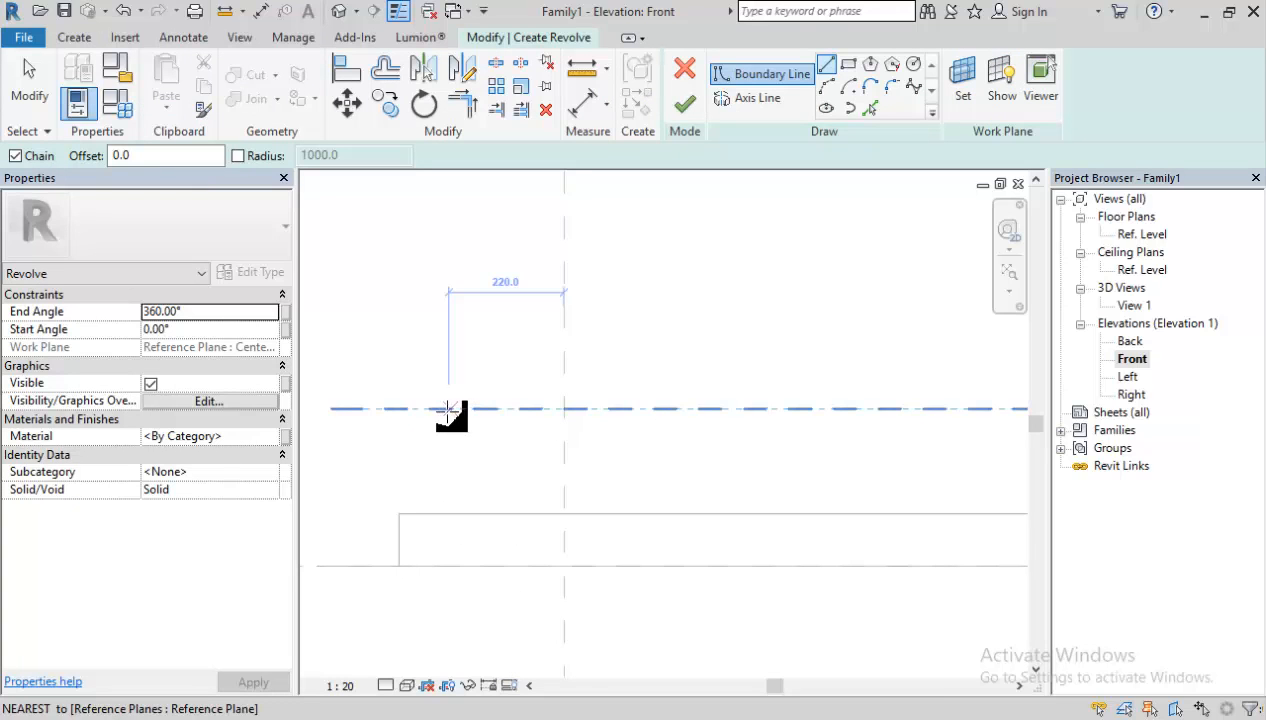
pyautogui.click(432, 414)
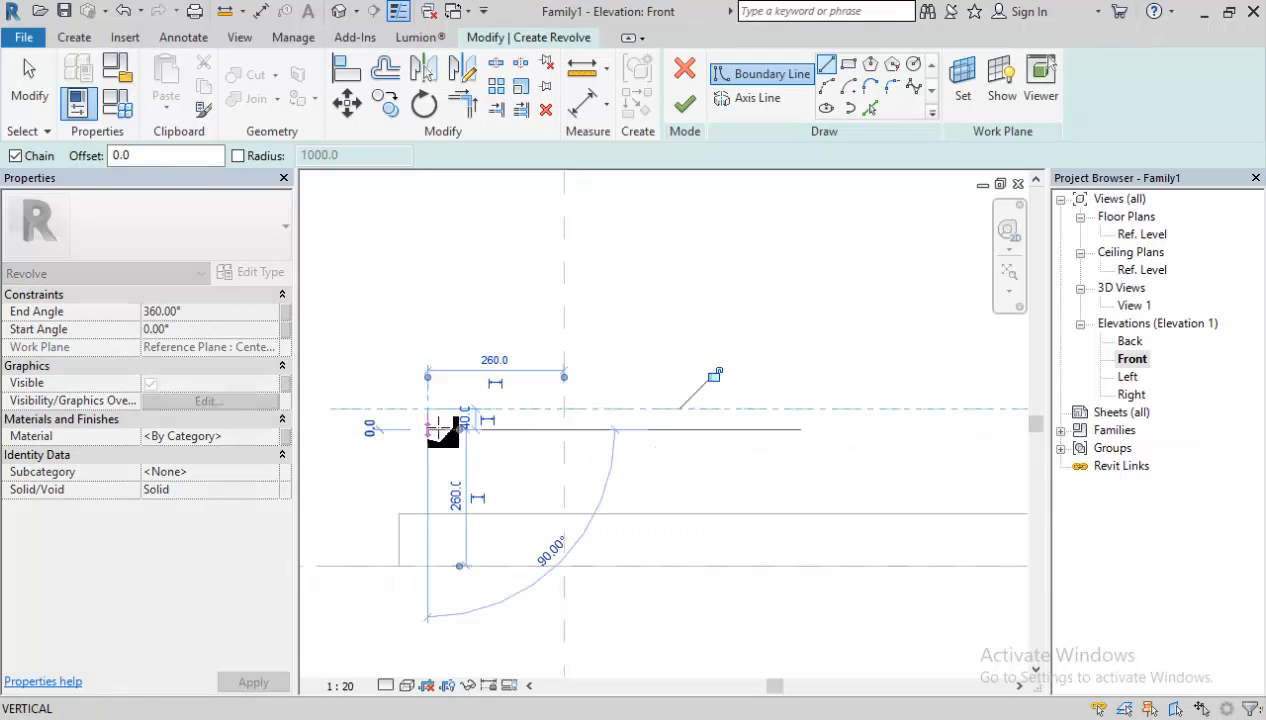
pyautogui.click(450, 430)
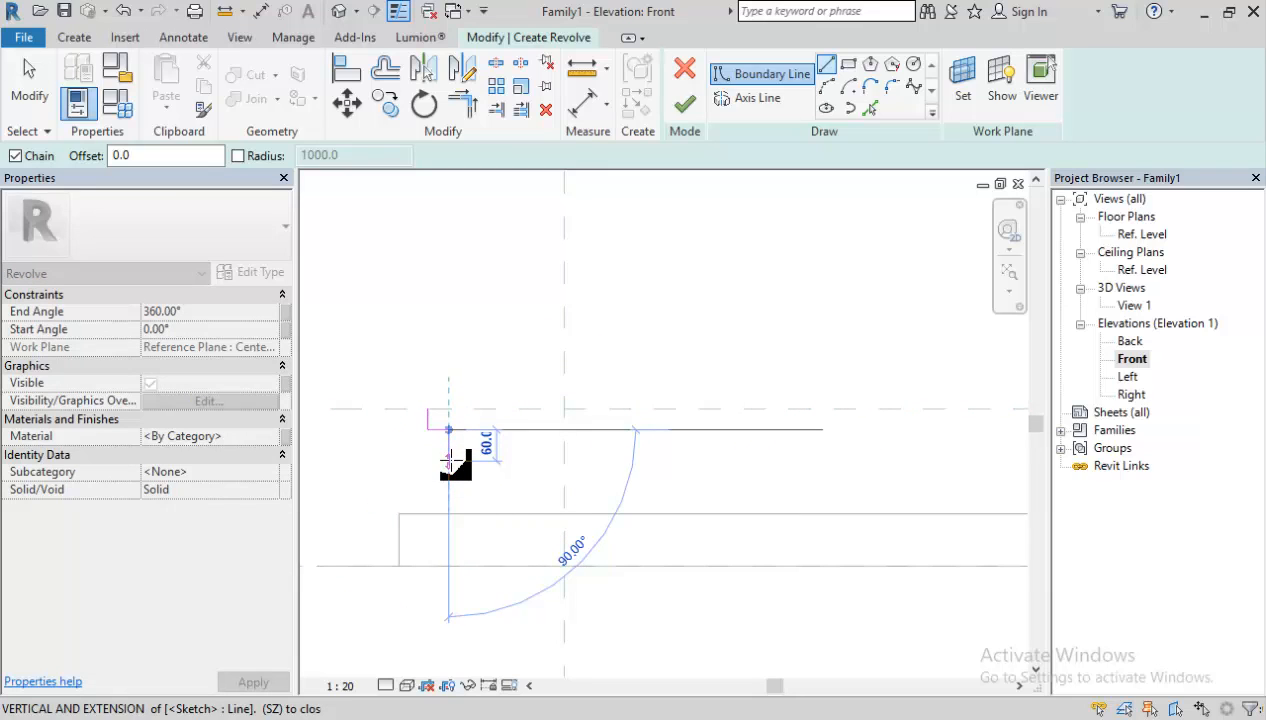
pyautogui.click(449, 461)
pyautogui.click(501, 461)
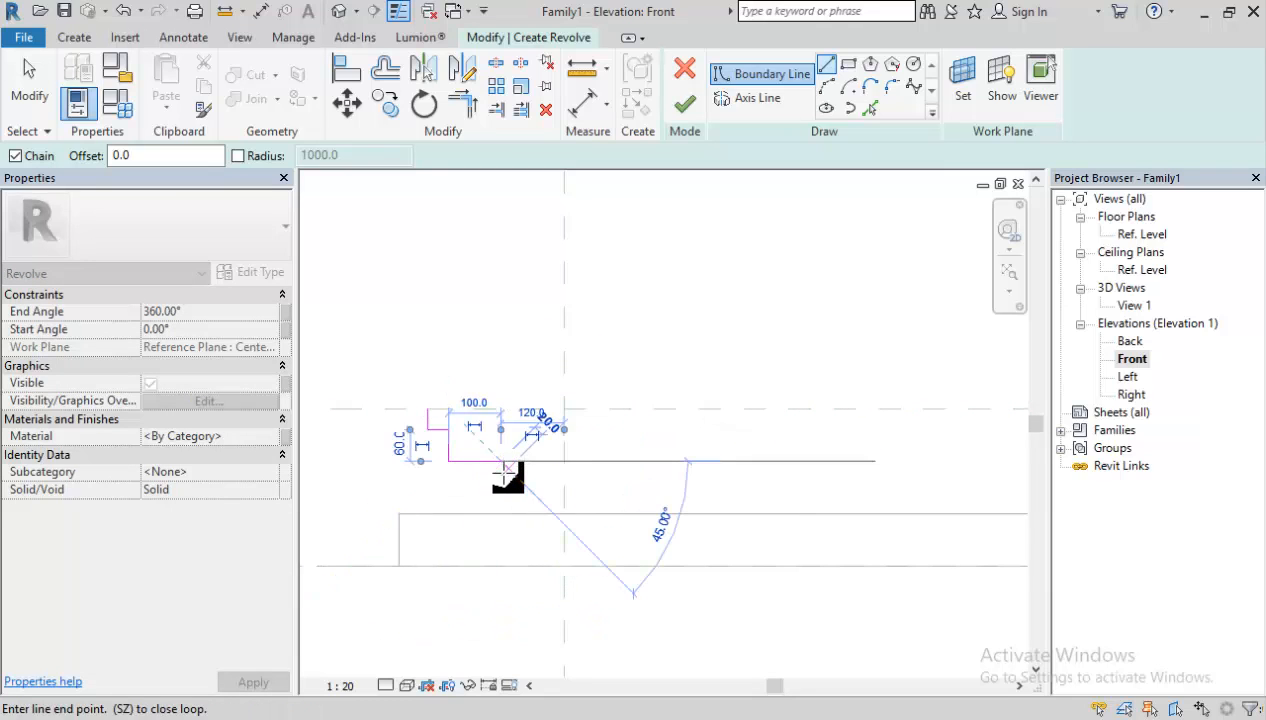
pyautogui.click(501, 491)
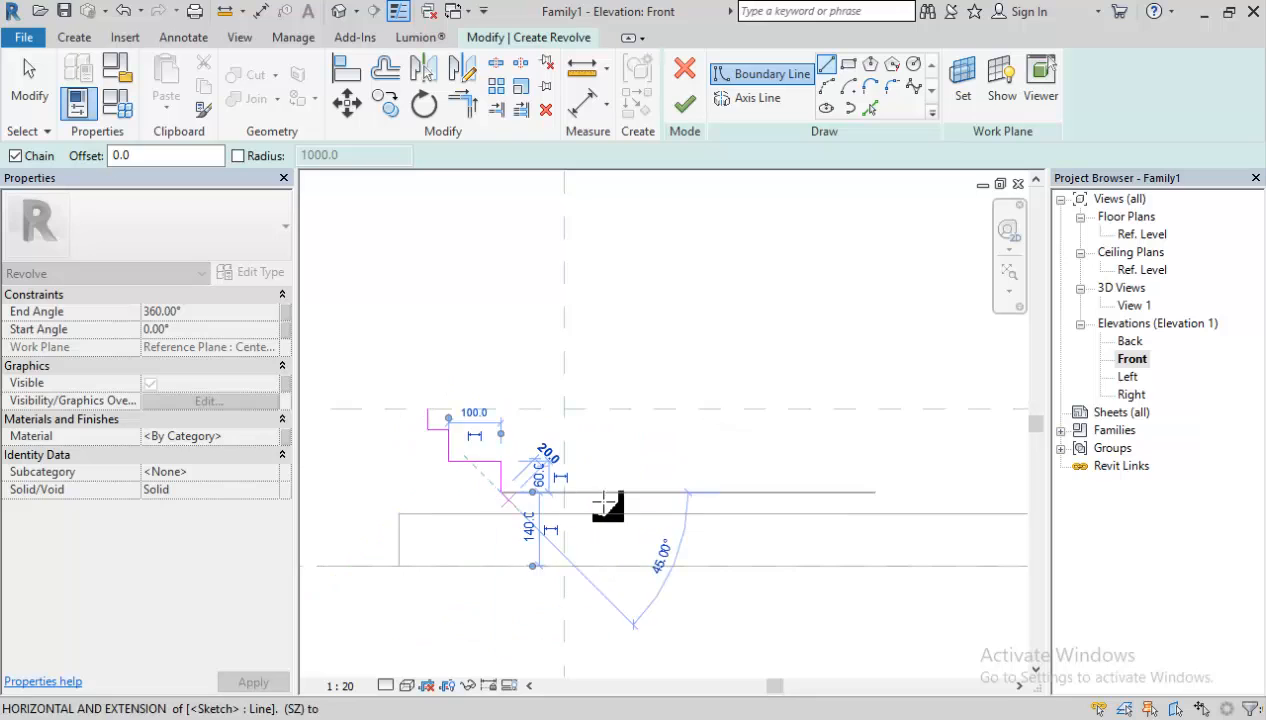
# Continue the revolve boundary with a 320 mm lower edge, a 120 mm rise, a raised shaft edge, a 120 mm drop and a 720 mm lower edge.
pyautogui.click(668, 491)
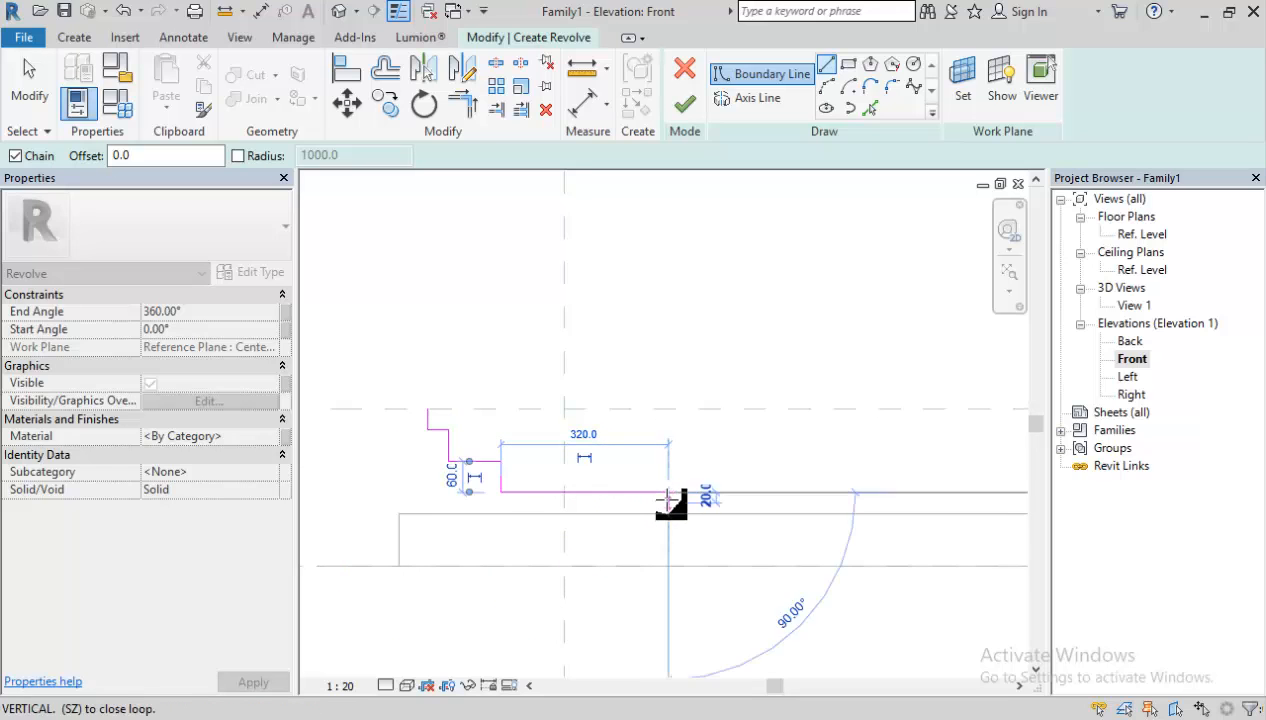
pyautogui.click(668, 430)
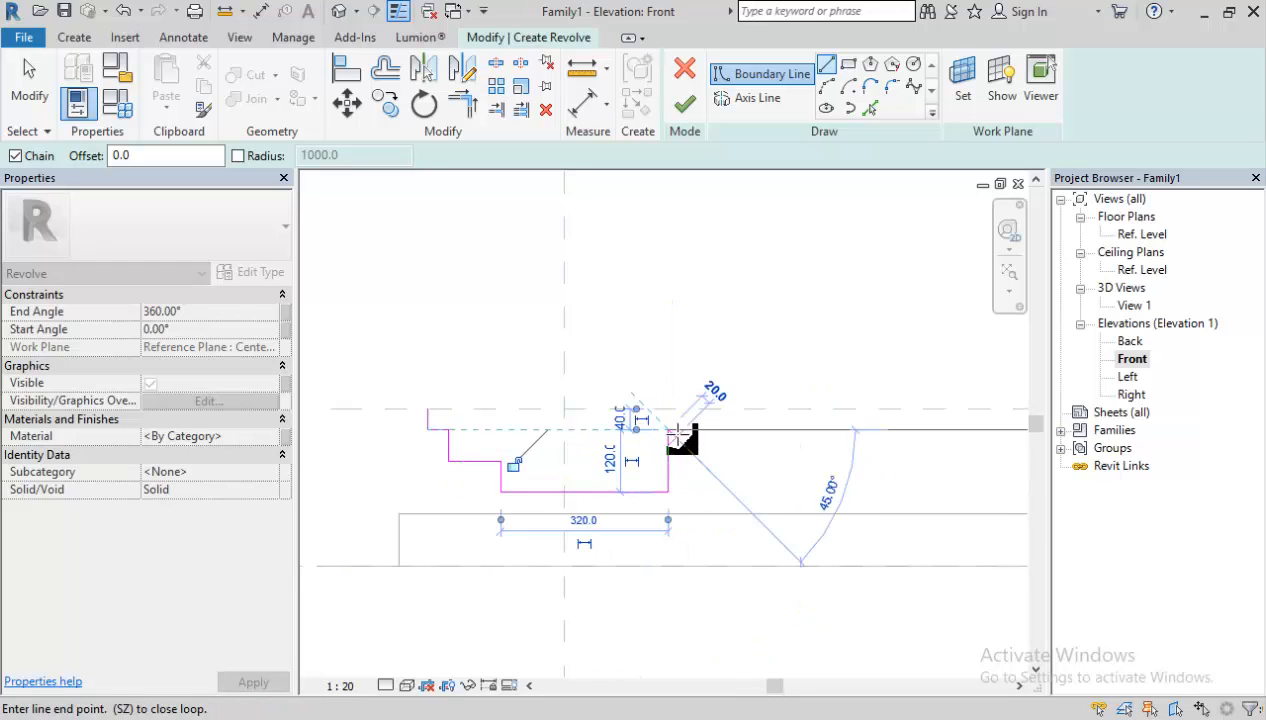
pyautogui.scroll(-2, 676, 430)
pyautogui.moveTo(676, 430); pyautogui.dragTo(410, 404, button='middle')
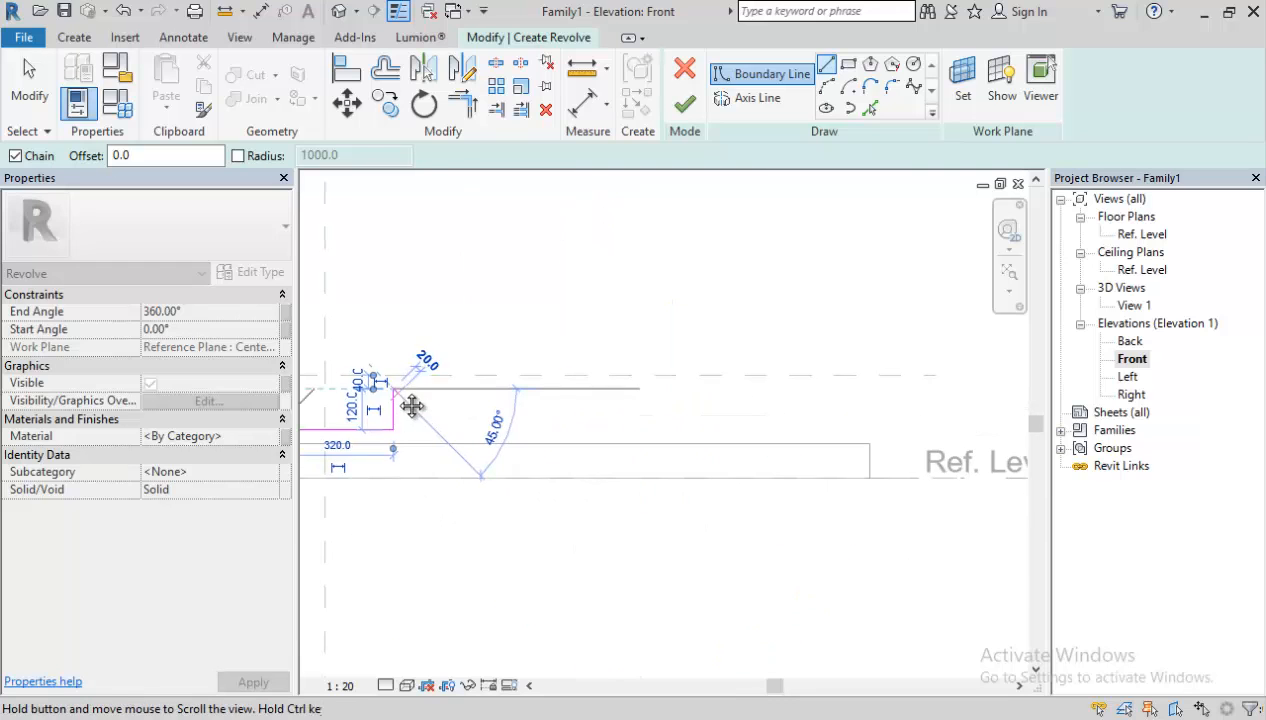
pyautogui.click(577, 388)
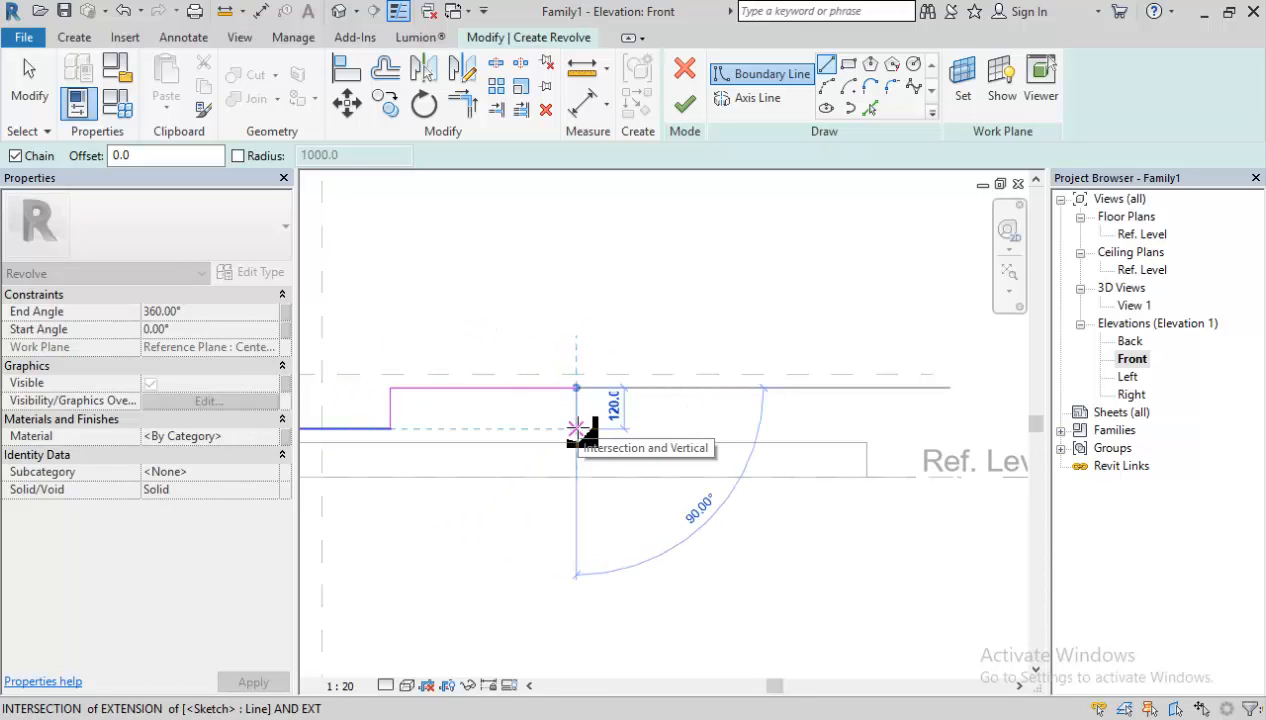
pyautogui.click(577, 429)
pyautogui.click(824, 429)
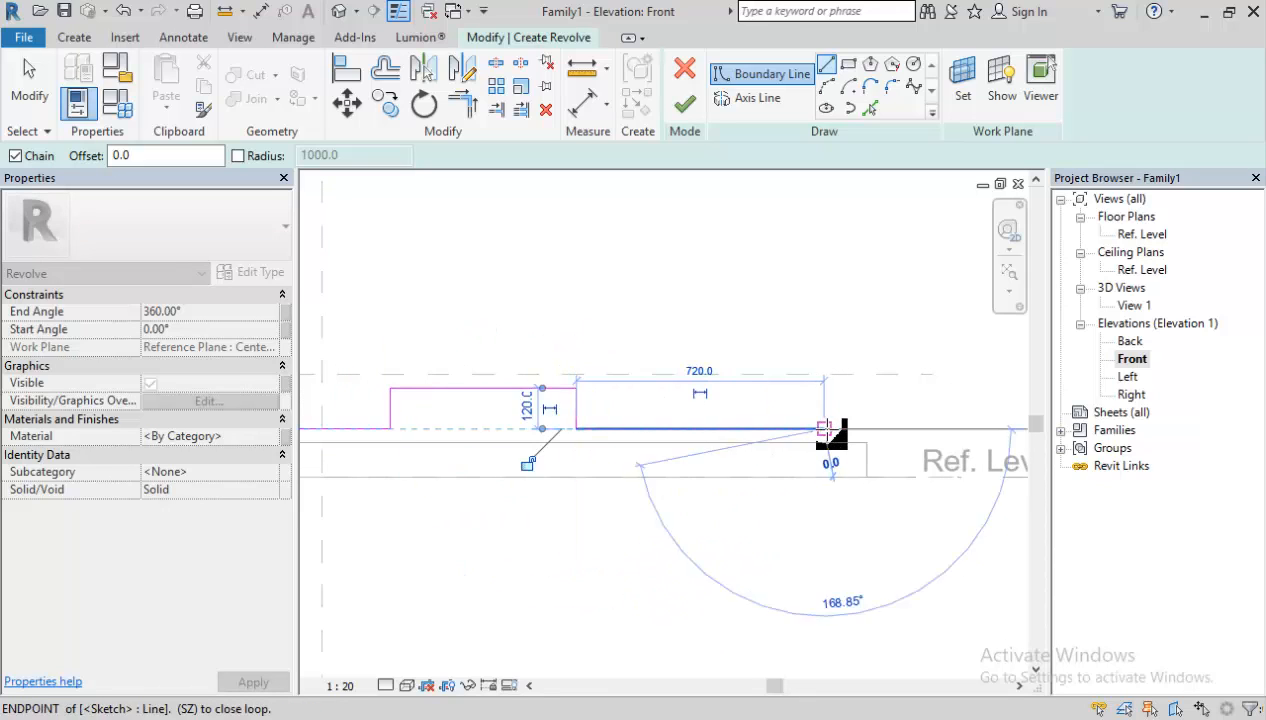
# Close the revolve boundary with a chamfered lower right corner, a vertical edge about 114 mm up to the reference plane and a line along it to the start.
pyautogui.scroll(3, 824, 429)
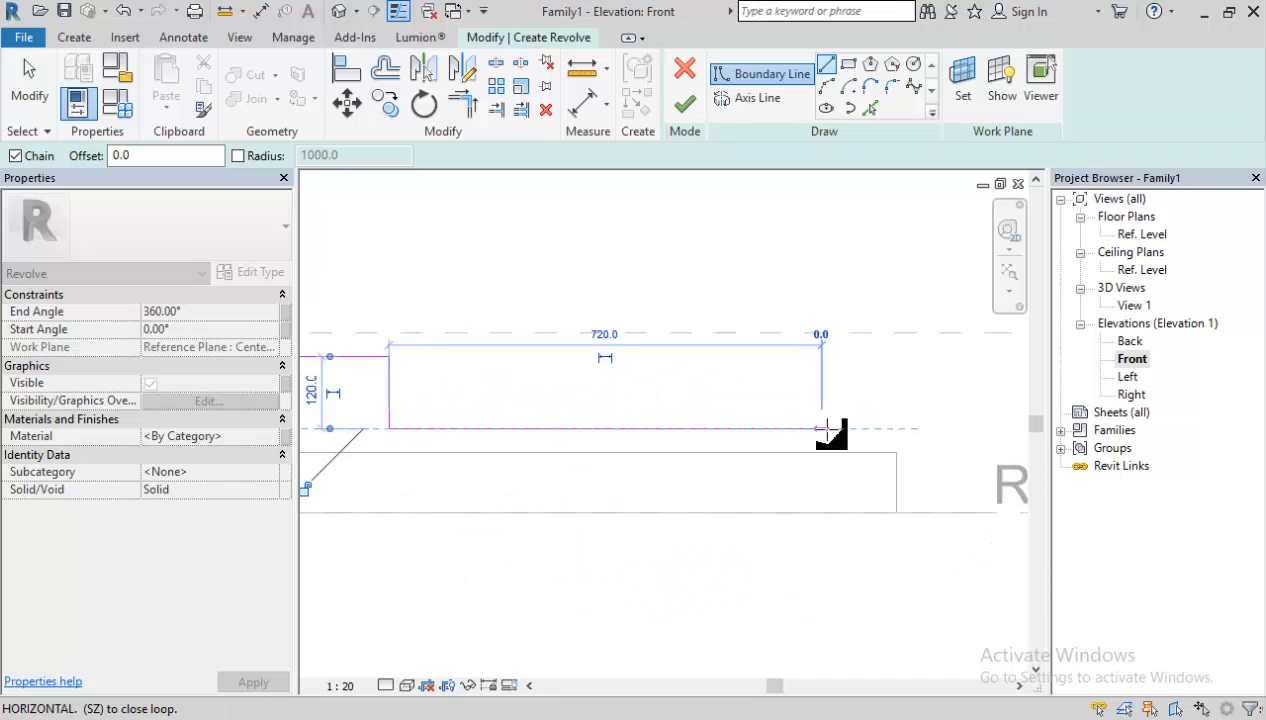
pyautogui.click(861, 386)
pyautogui.scroll(-2, 849, 282)
pyautogui.click(849, 282)
pyautogui.scroll(-1, 856, 376)
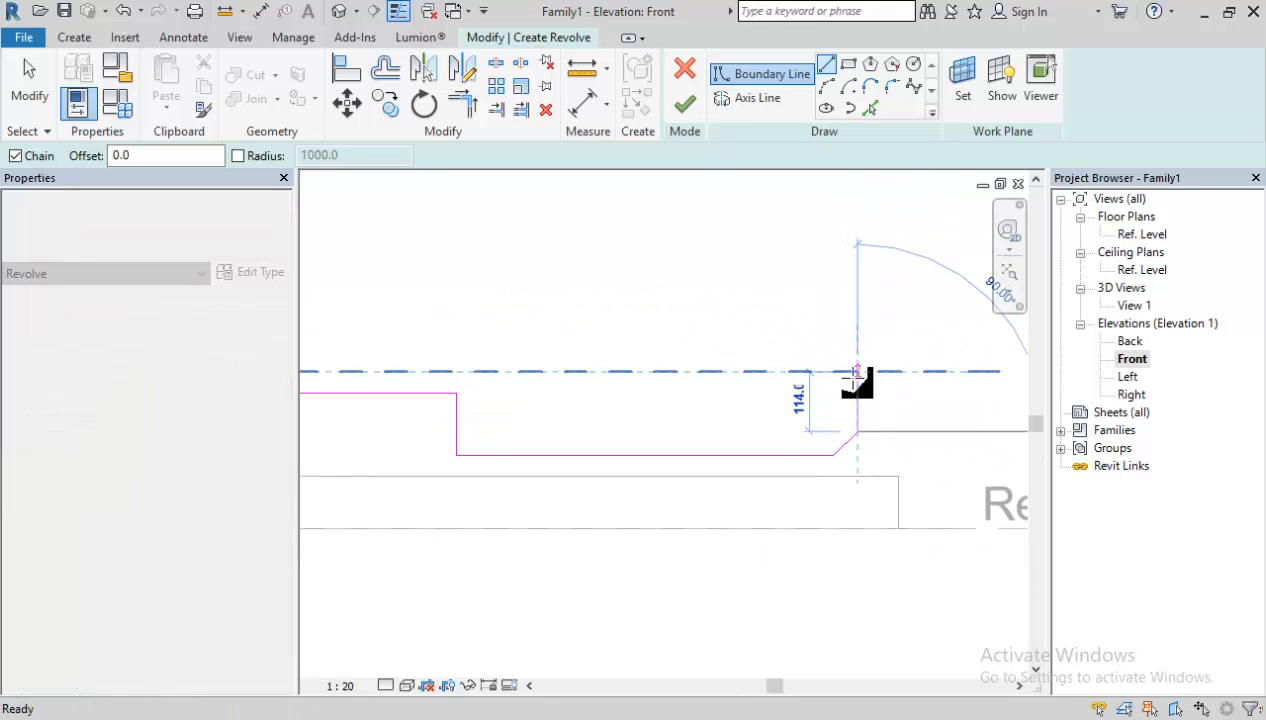
pyautogui.scroll(-2, 735, 375)
pyautogui.moveTo(735, 375); pyautogui.dragTo(912, 388, button='middle')
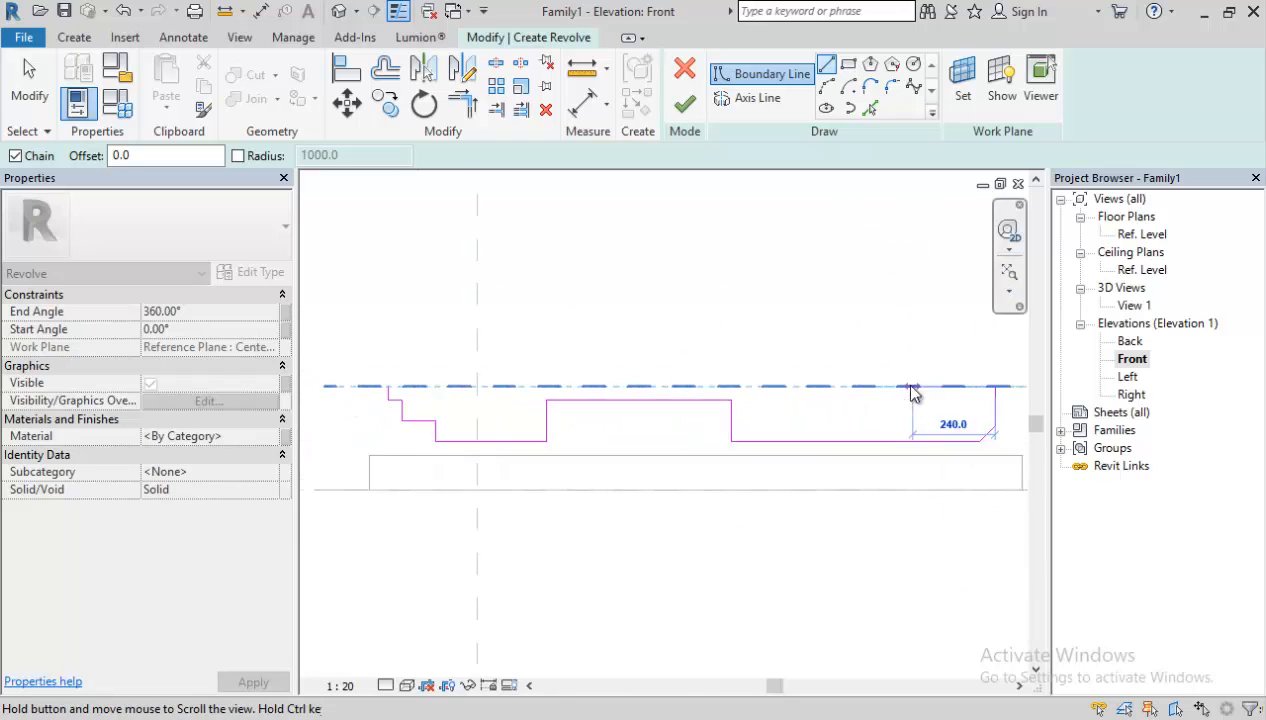
pyautogui.click(390, 388)
pyautogui.moveTo(388, 390); pyautogui.dragTo(440, 383, button='middle')
pyautogui.press('Escape')
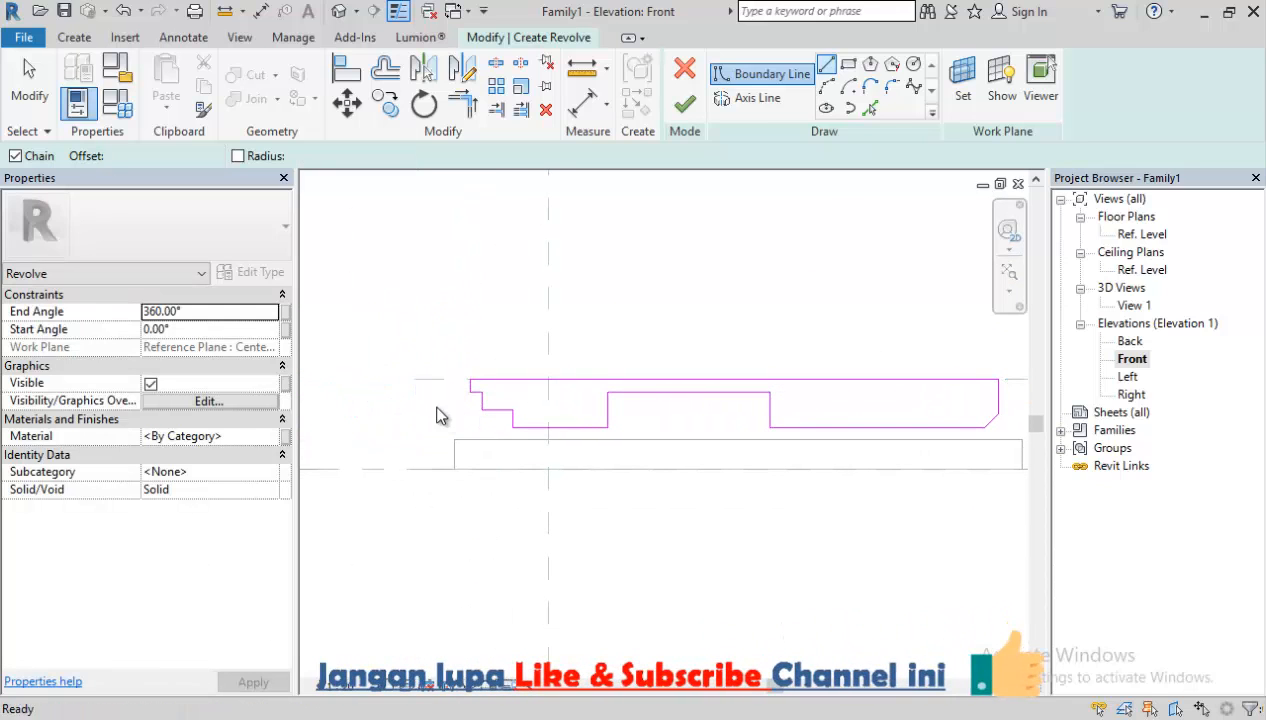
pyautogui.press('Escape')
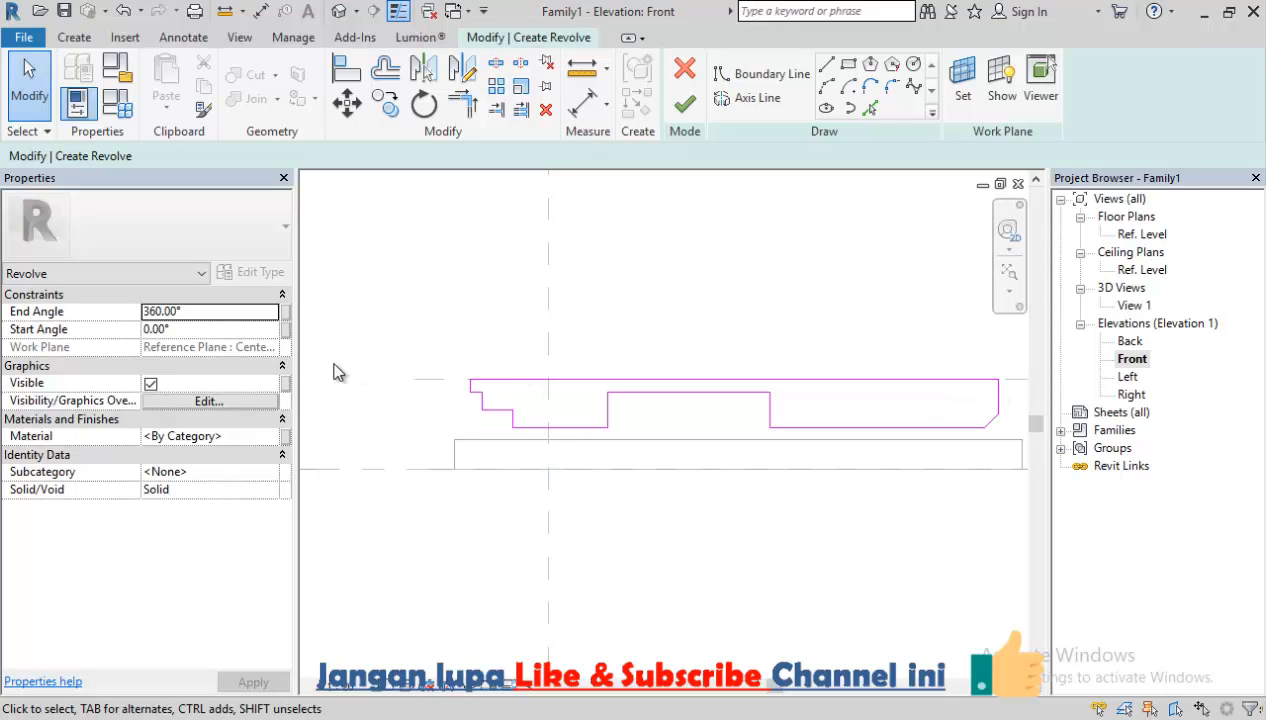
# Draw a 280 mm axis line on the reference plane left of the profile and finish the 360° revolve.
pyautogui.moveTo(752, 432); pyautogui.dragTo(724, 437, button='middle')
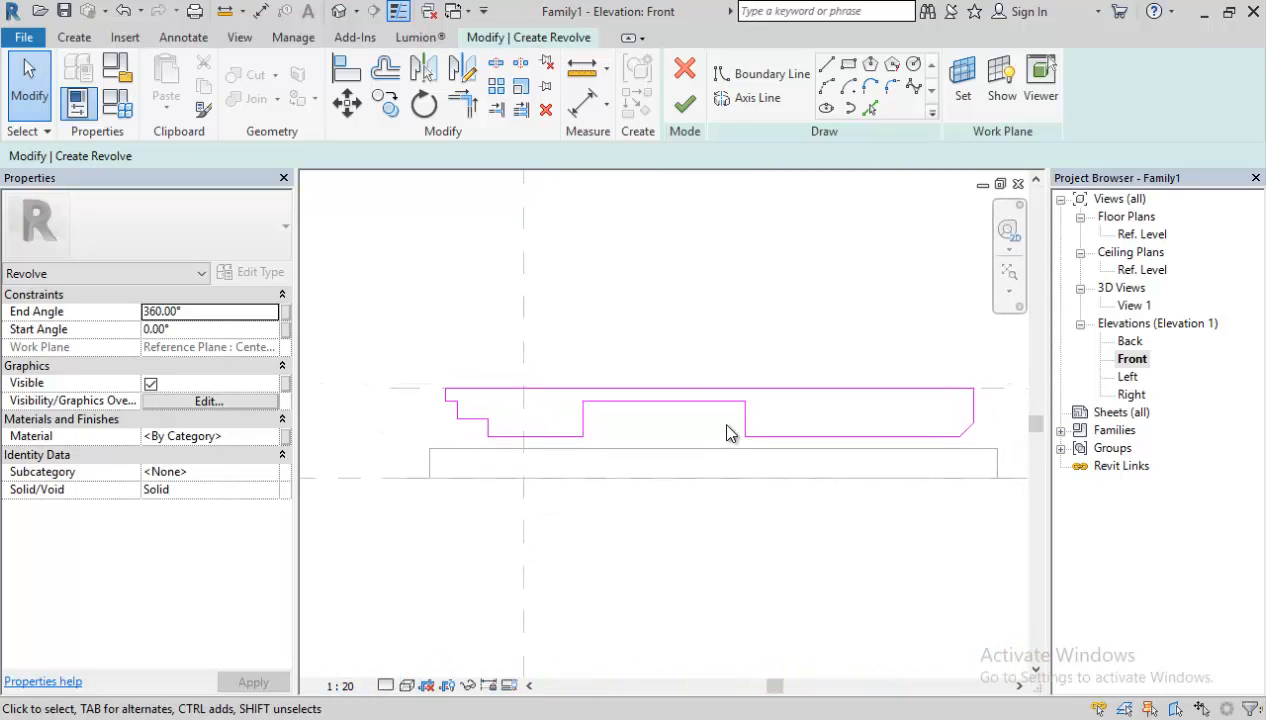
pyautogui.click(752, 100)
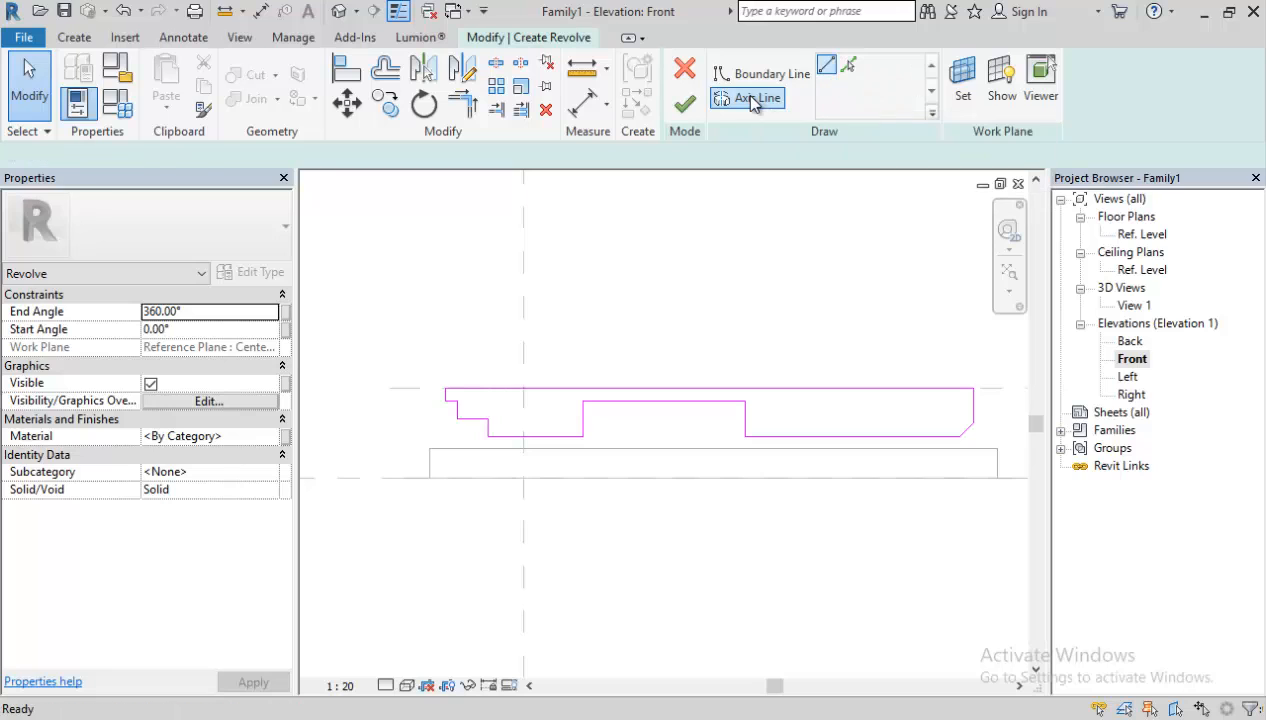
pyautogui.click(418, 388)
pyautogui.click(335, 393)
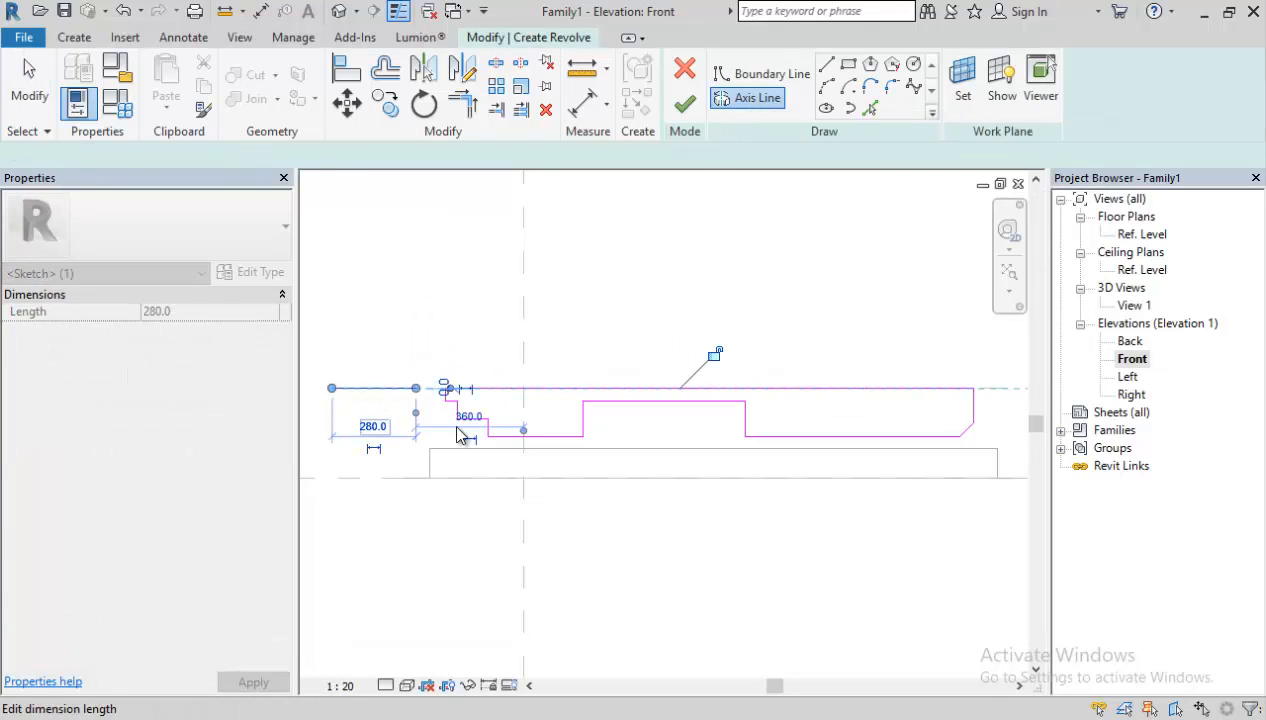
pyautogui.click(500, 426)
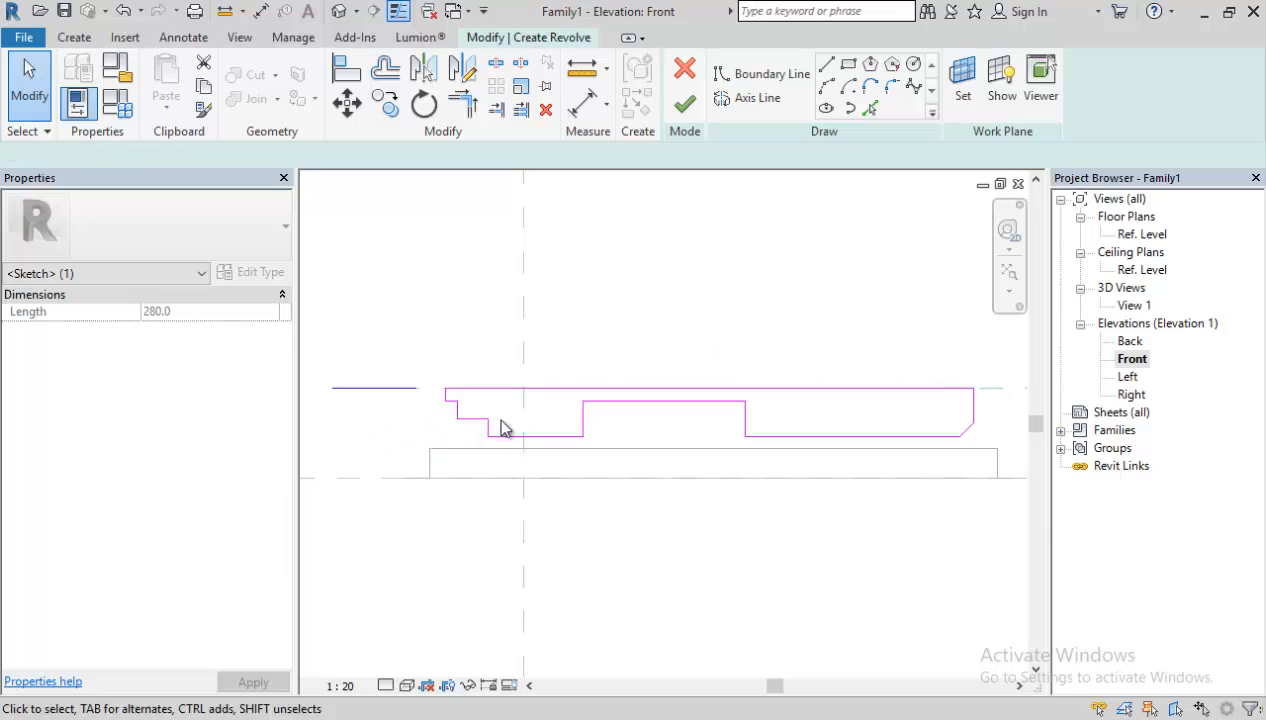
pyautogui.click(687, 105)
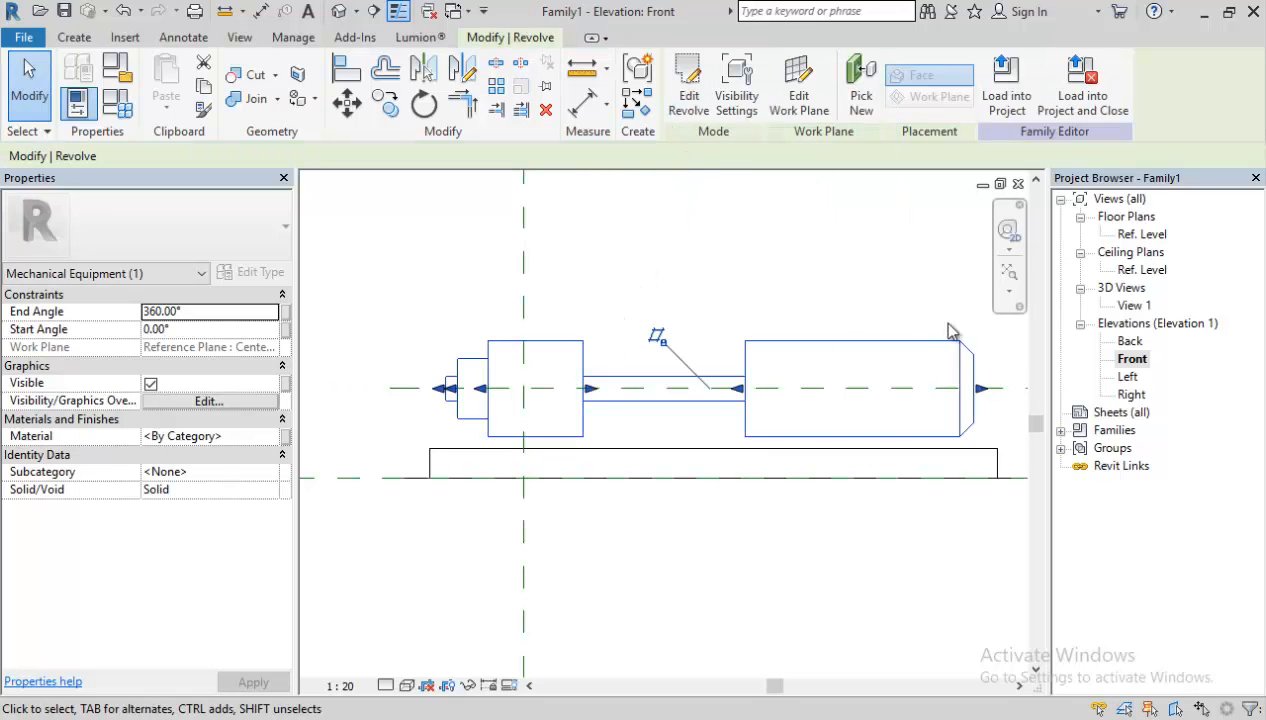
# Examine the revolved pump body above the slab in 3D View 1 and return to the Front elevation.
pyautogui.doubleClick(1140, 308)
pyautogui.keyDown('shift'); pyautogui.moveTo(680, 483); pyautogui.dragTo(710, 360, button='middle'); pyautogui.keyUp('shift')
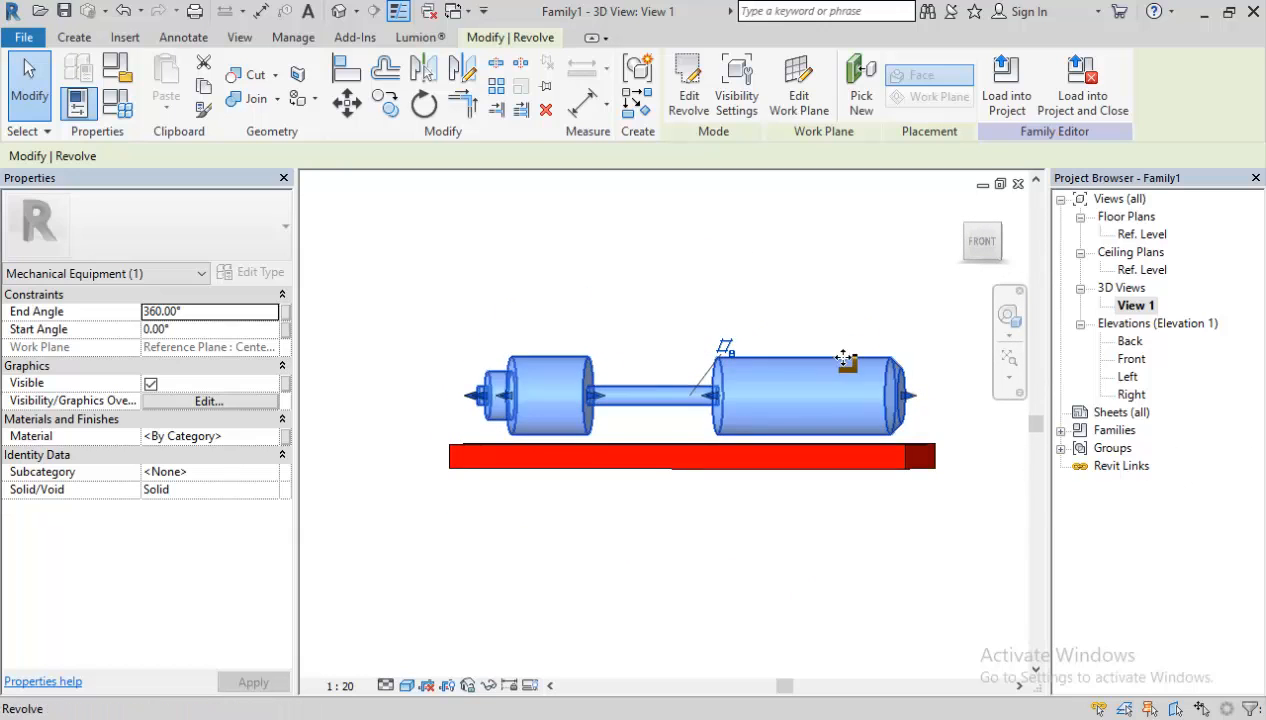
pyautogui.doubleClick(1130, 360)
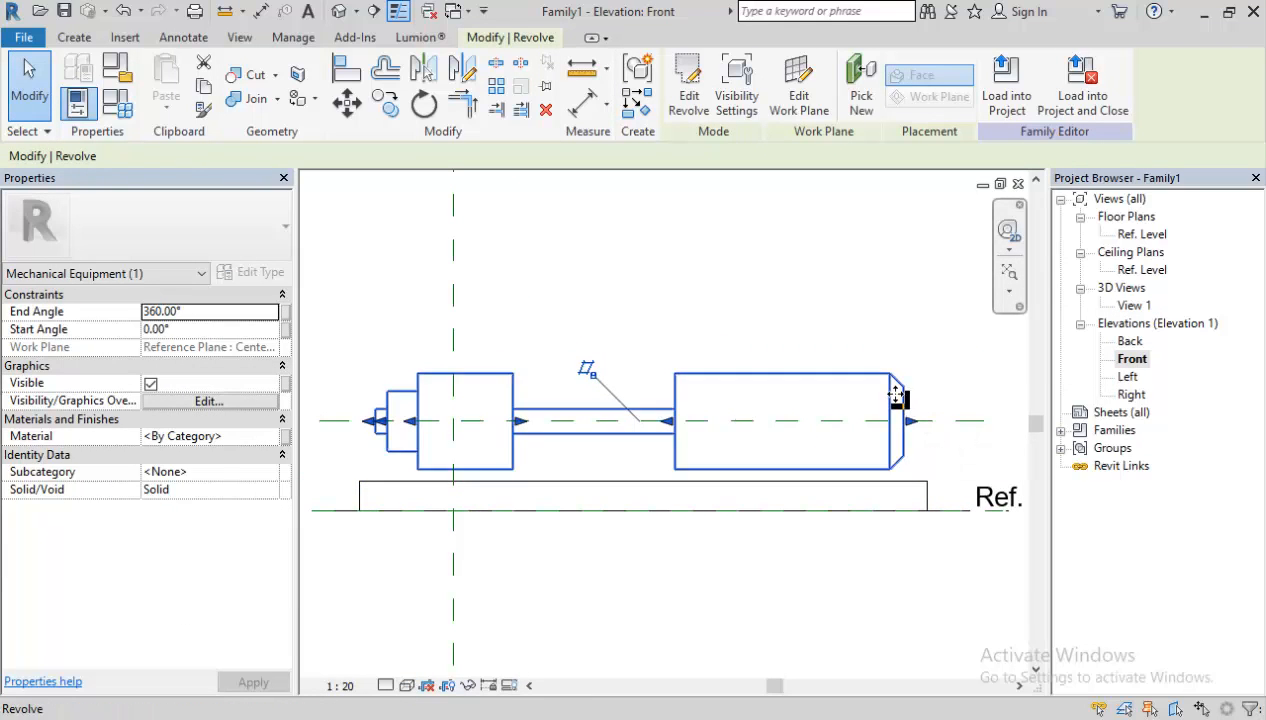
# Set the distance of the reference plane through the pump body to 360 mm above Ref. Level and deselect it.
pyautogui.click(927, 420)
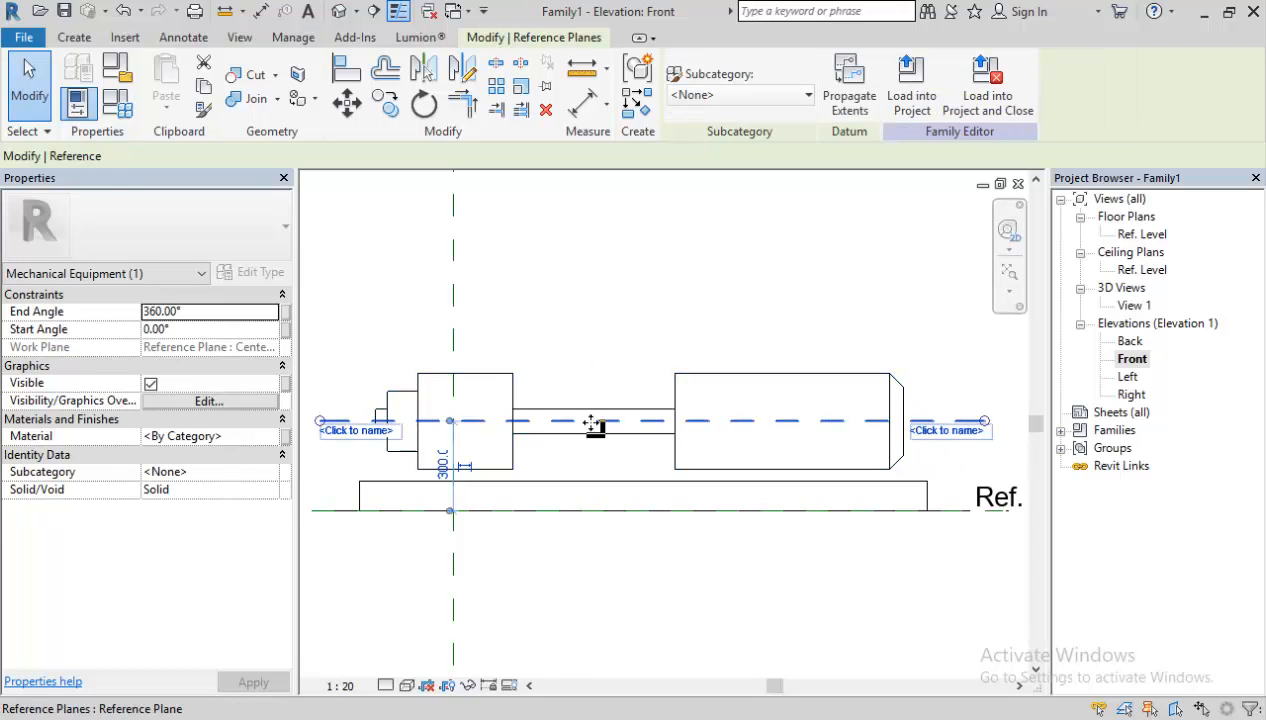
pyautogui.moveTo(599, 426); pyautogui.dragTo(697, 430, button='middle')
pyautogui.click(571, 445)
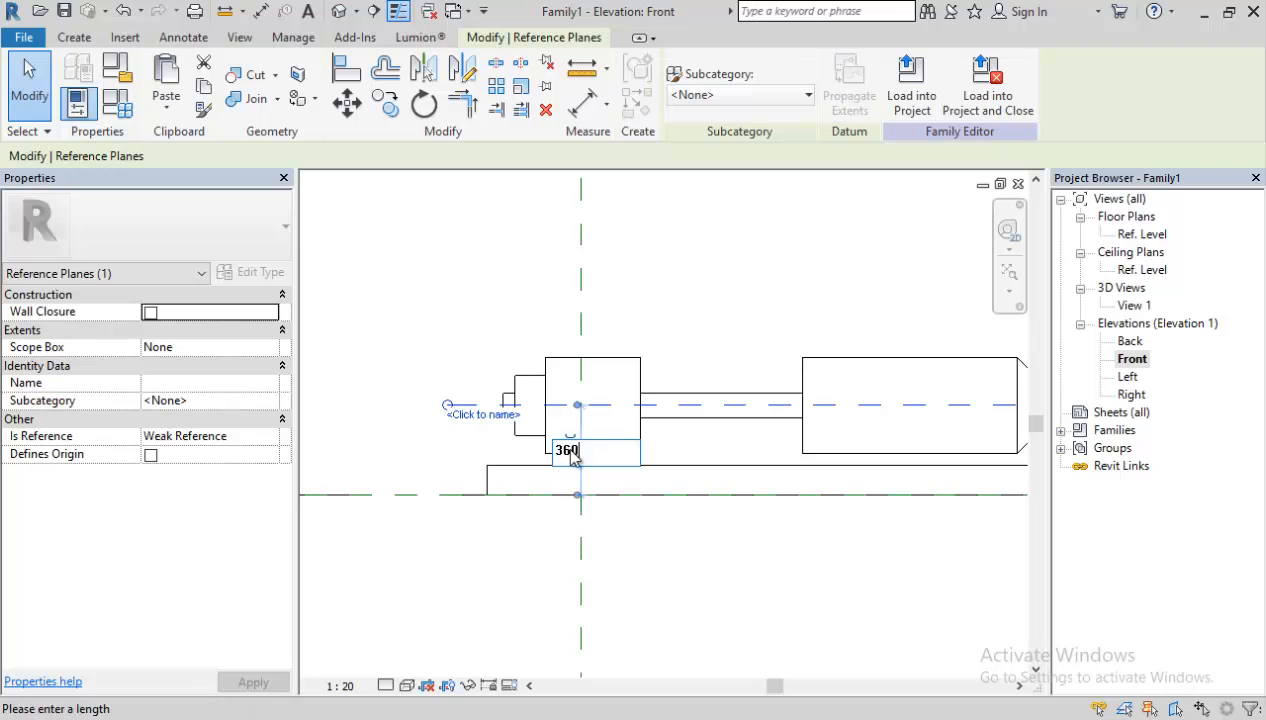
pyautogui.press('Return')
pyautogui.click(660, 297)
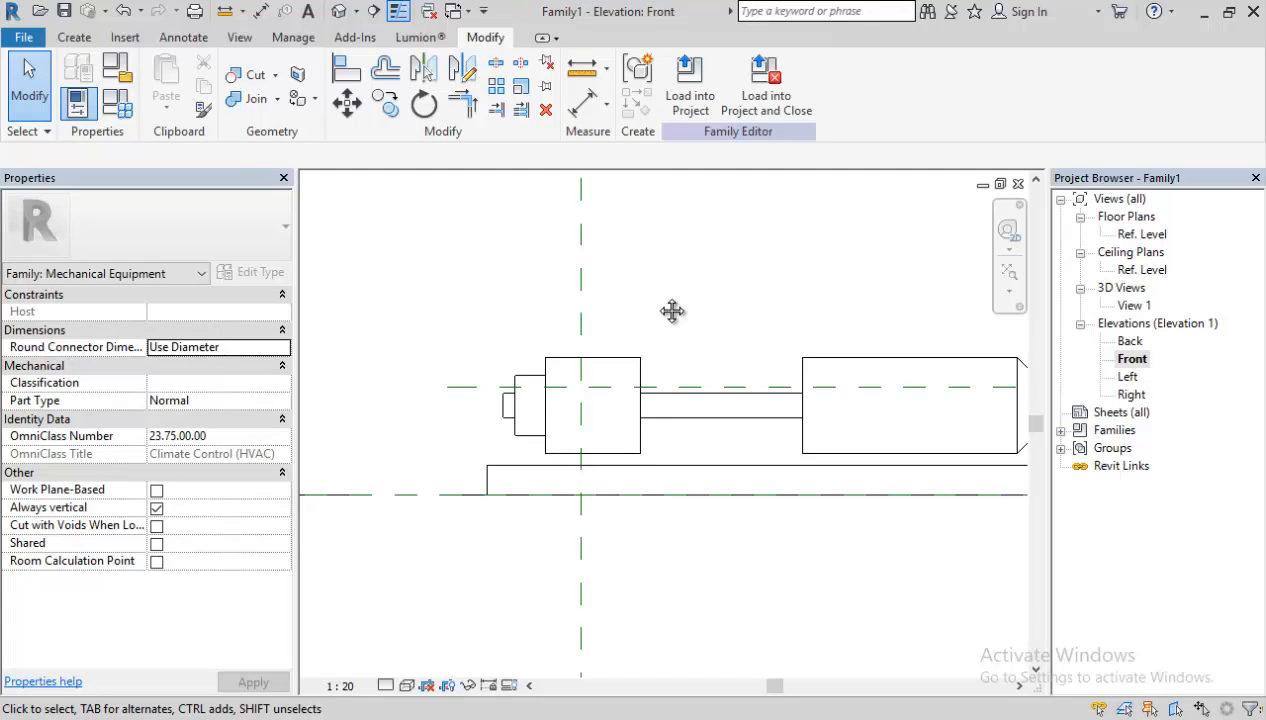
# Edit the revolve sketch, align its axis line and the profile's top edge to the moved reference plane, and finish the sketch.
pyautogui.moveTo(660, 297); pyautogui.dragTo(531, 343, button='middle')
pyautogui.click(521, 372)
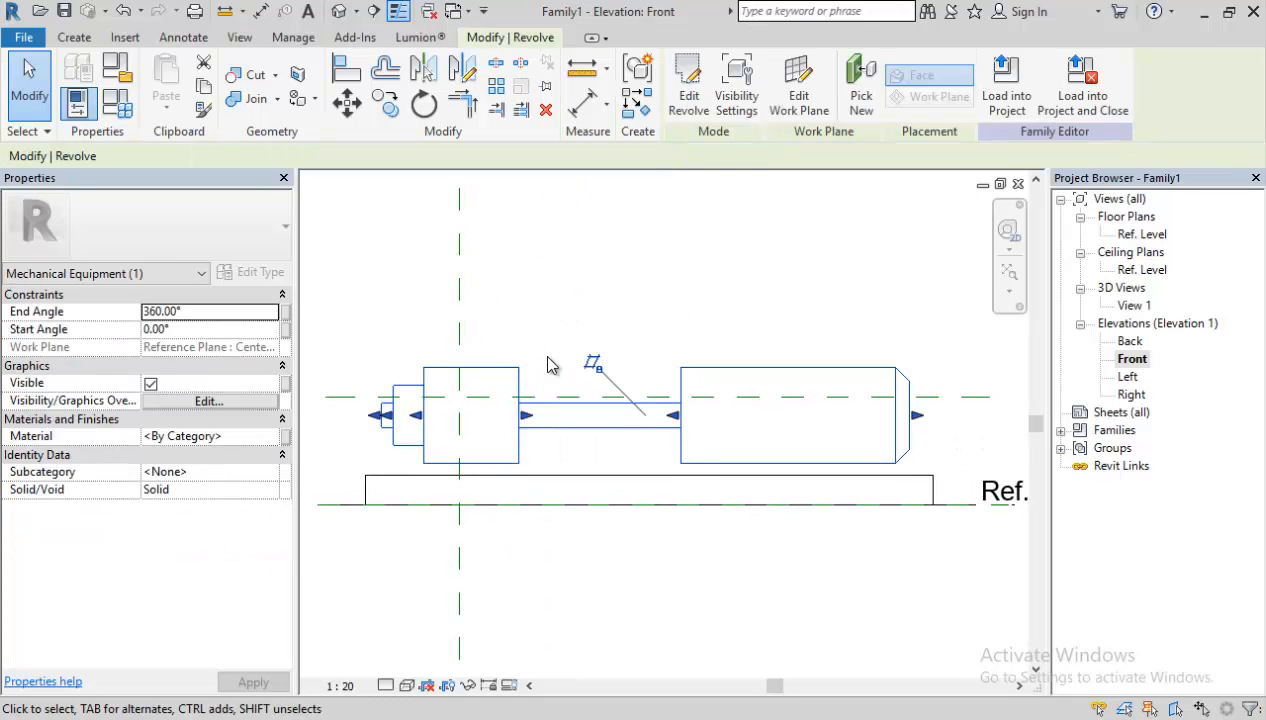
pyautogui.click(689, 95)
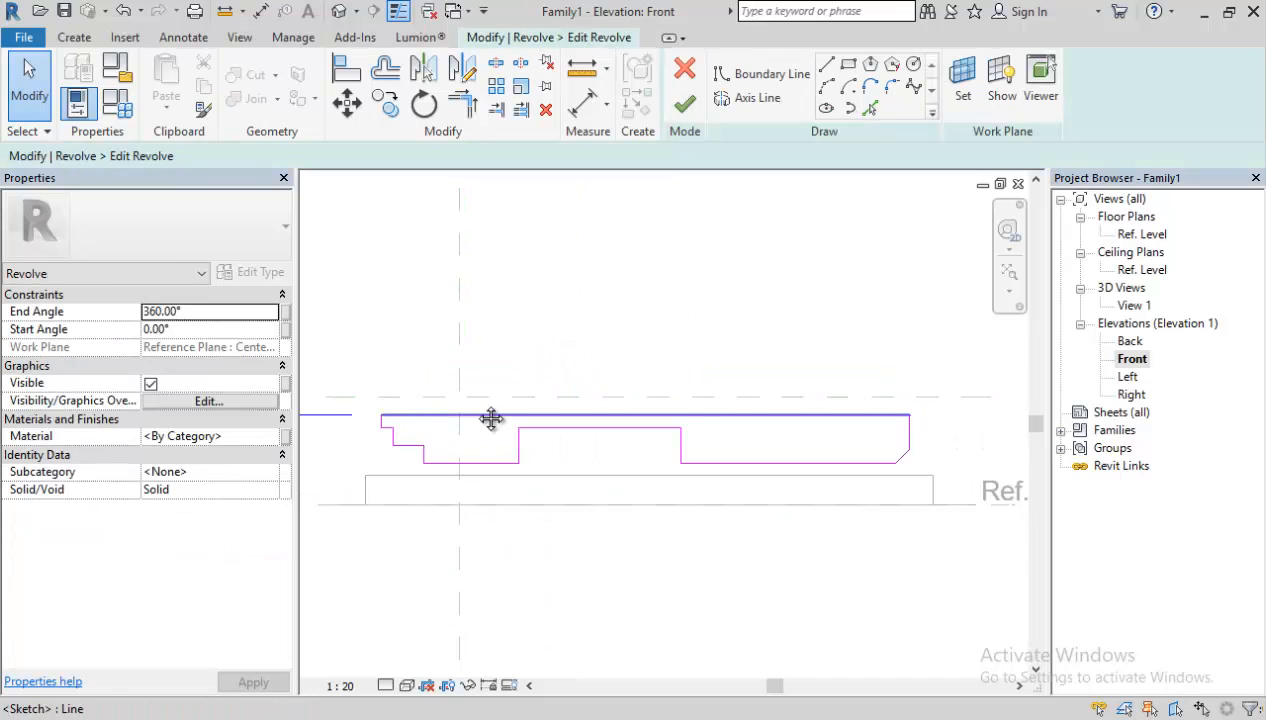
pyautogui.moveTo(492, 418); pyautogui.dragTo(579, 399, button='middle')
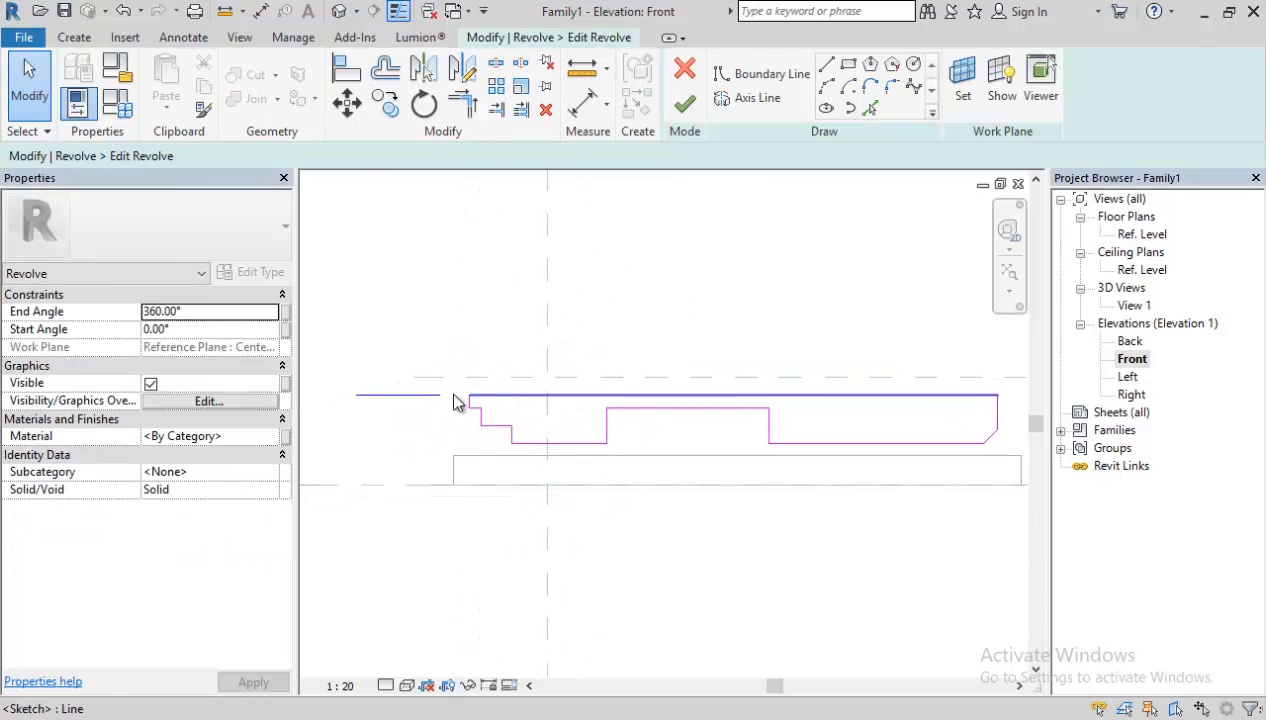
pyautogui.click(340, 78)
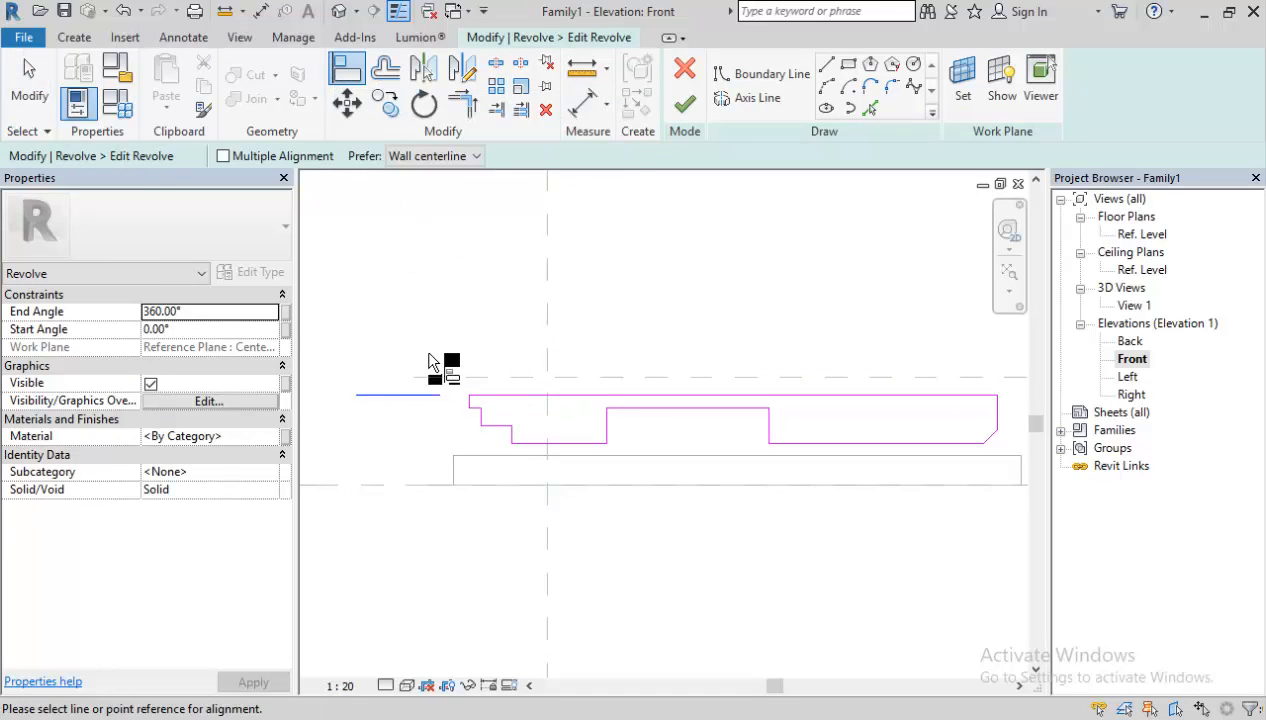
pyautogui.click(431, 399)
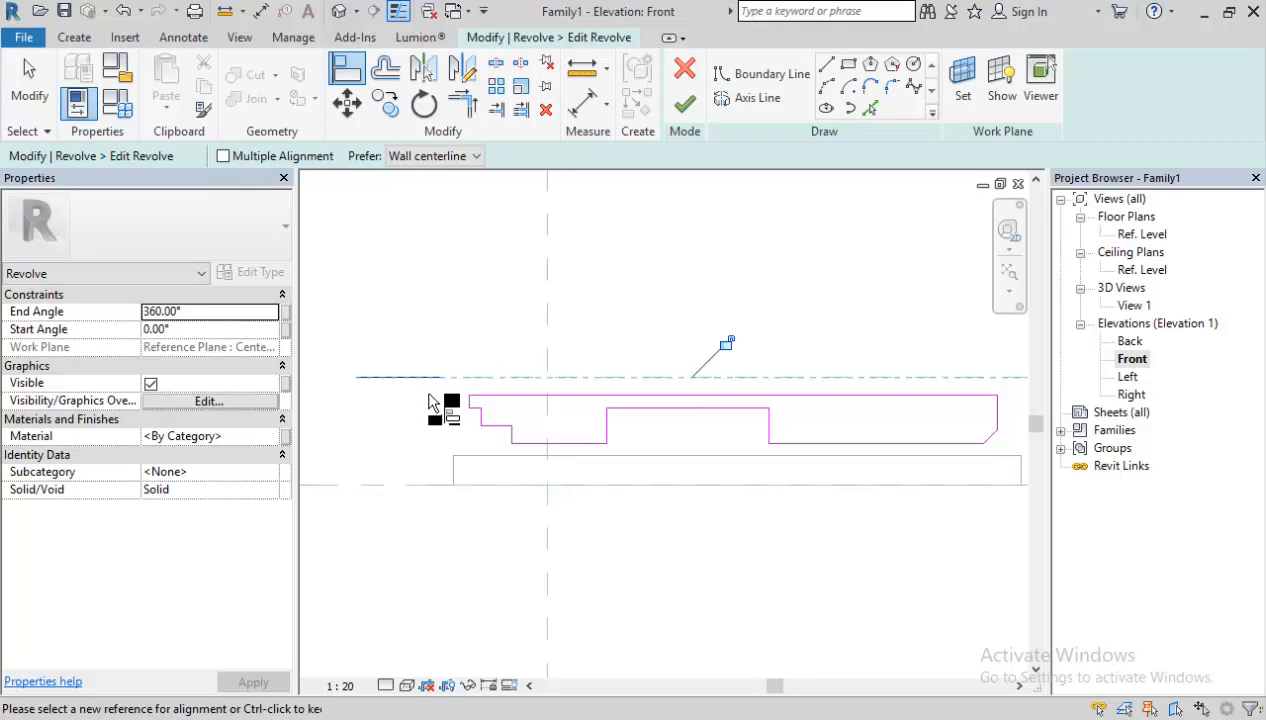
pyautogui.click(655, 377)
pyautogui.click(656, 395)
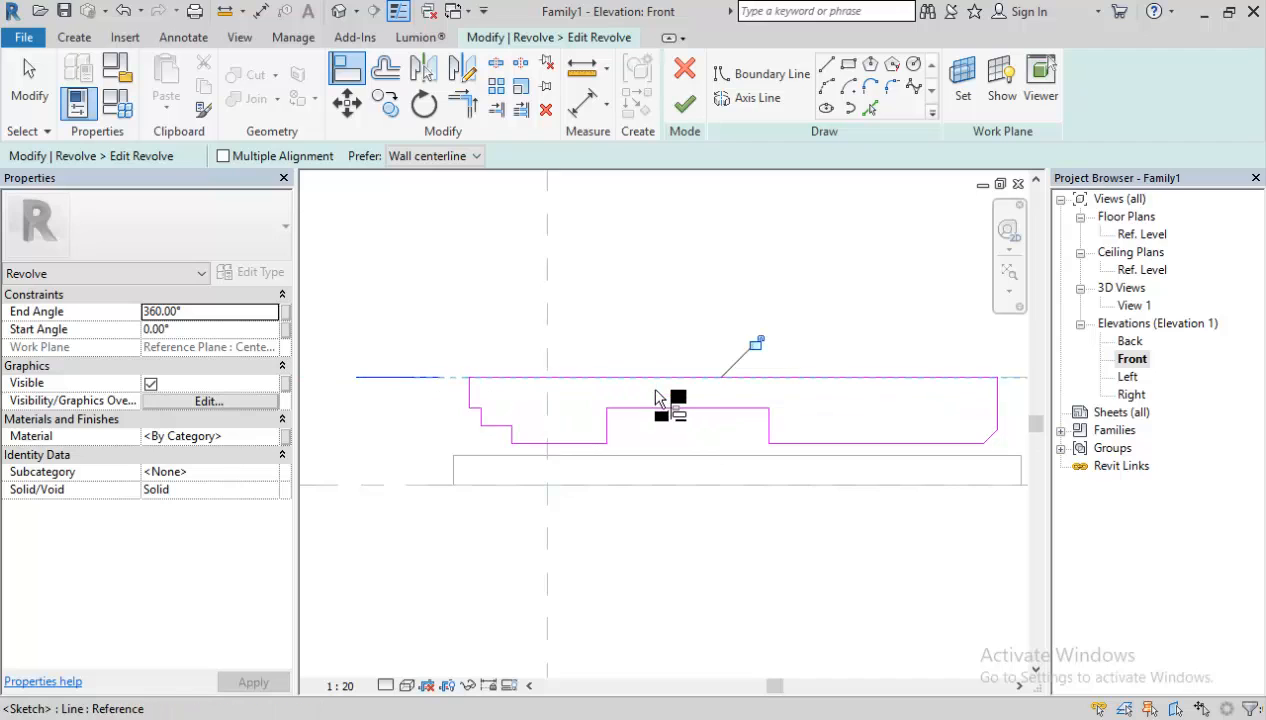
pyautogui.scroll(-3, 640, 405)
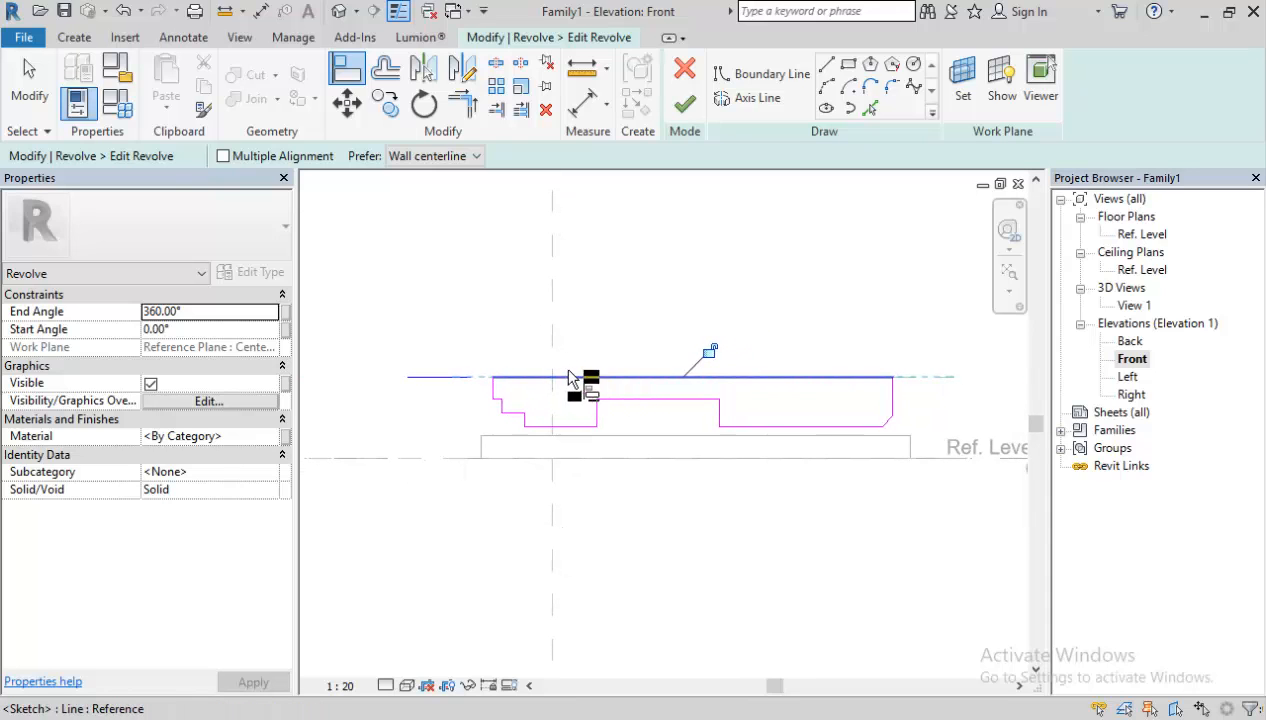
pyautogui.click(683, 115)
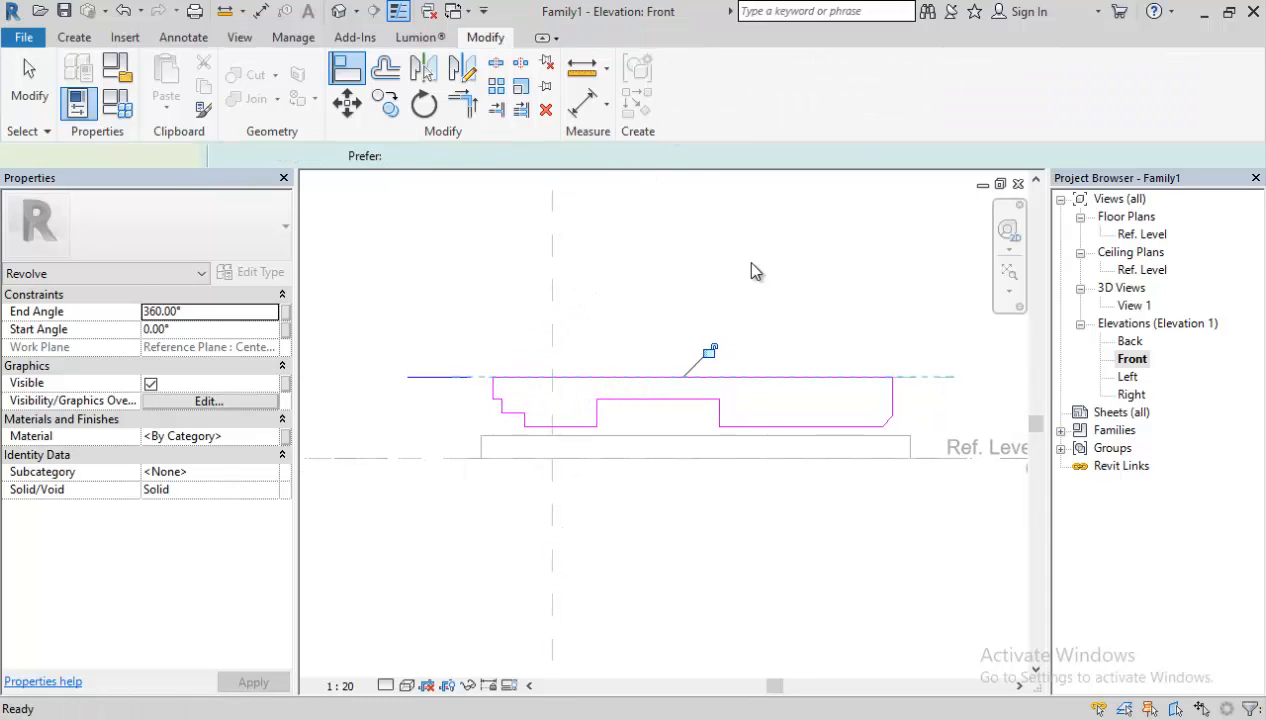
# Assign the Fire Pump Paint material to the revolved pump, shaft and motor body in 3D View 1 and deselect it.
pyautogui.click(855, 262)
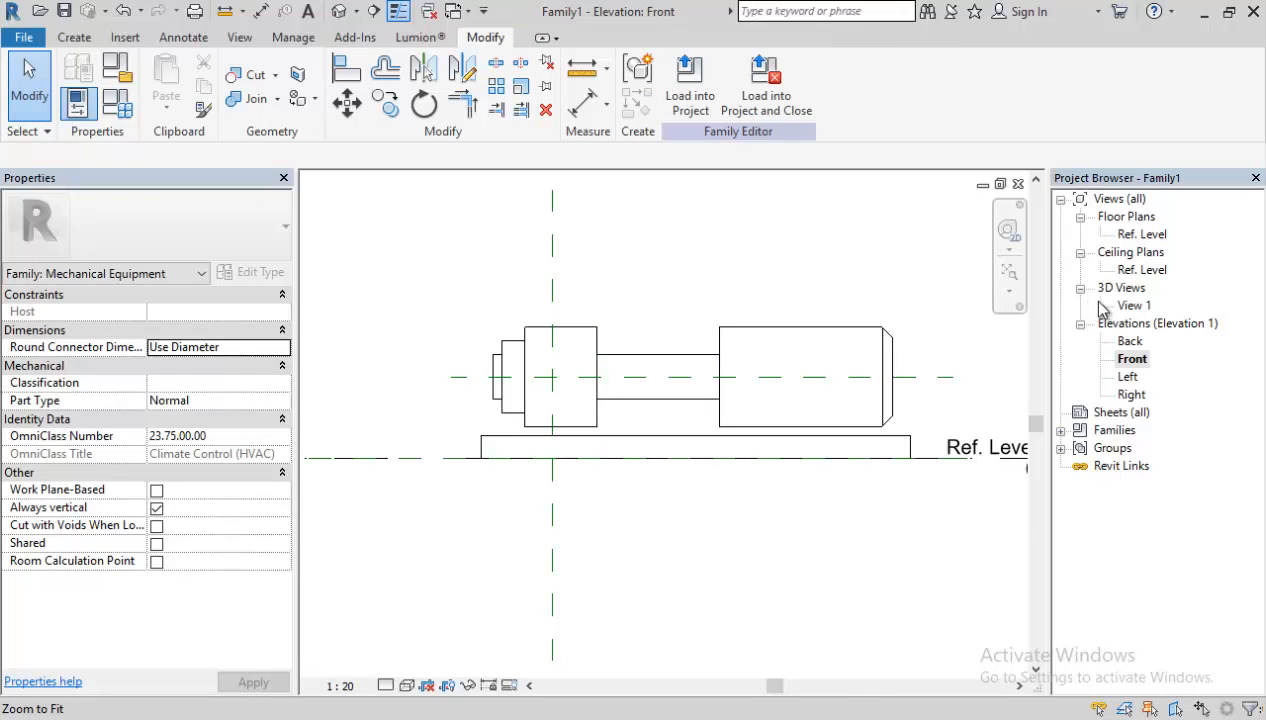
pyautogui.click(1130, 306)
pyautogui.doubleClick(1130, 306)
pyautogui.keyDown('shift'); pyautogui.moveTo(673, 449); pyautogui.dragTo(712, 528, button='middle'); pyautogui.keyUp('shift')
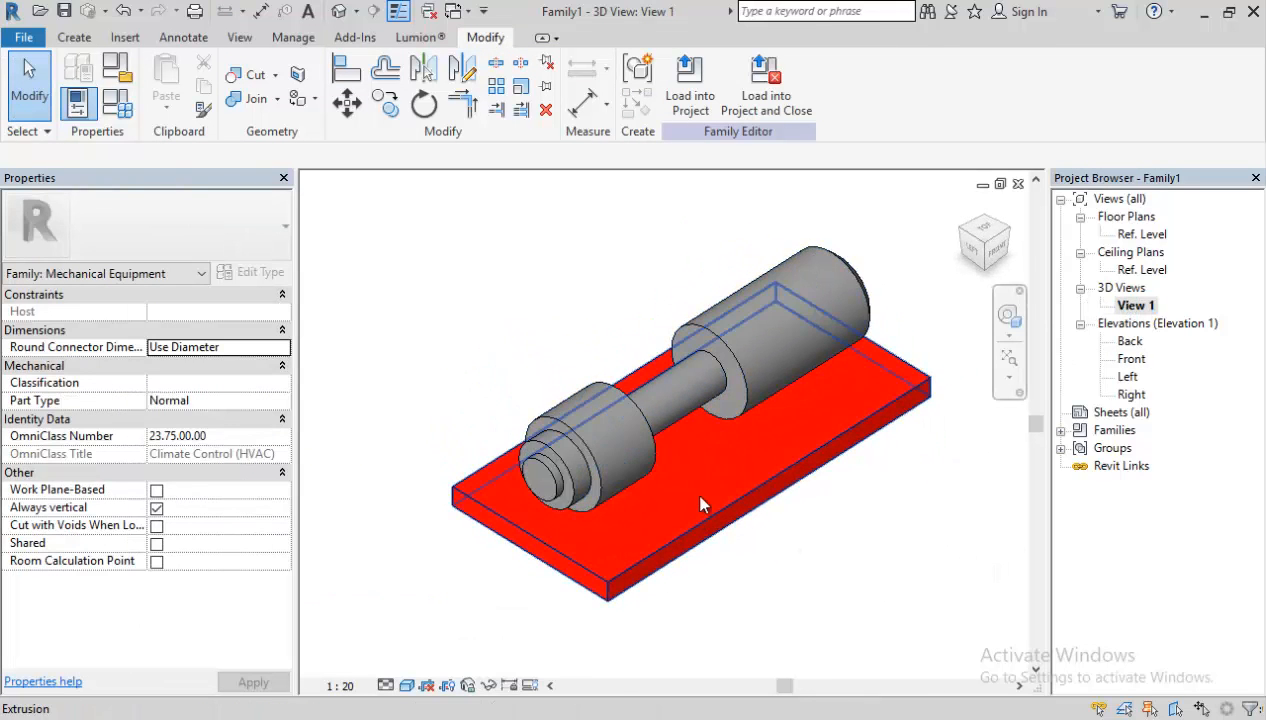
pyautogui.click(737, 386)
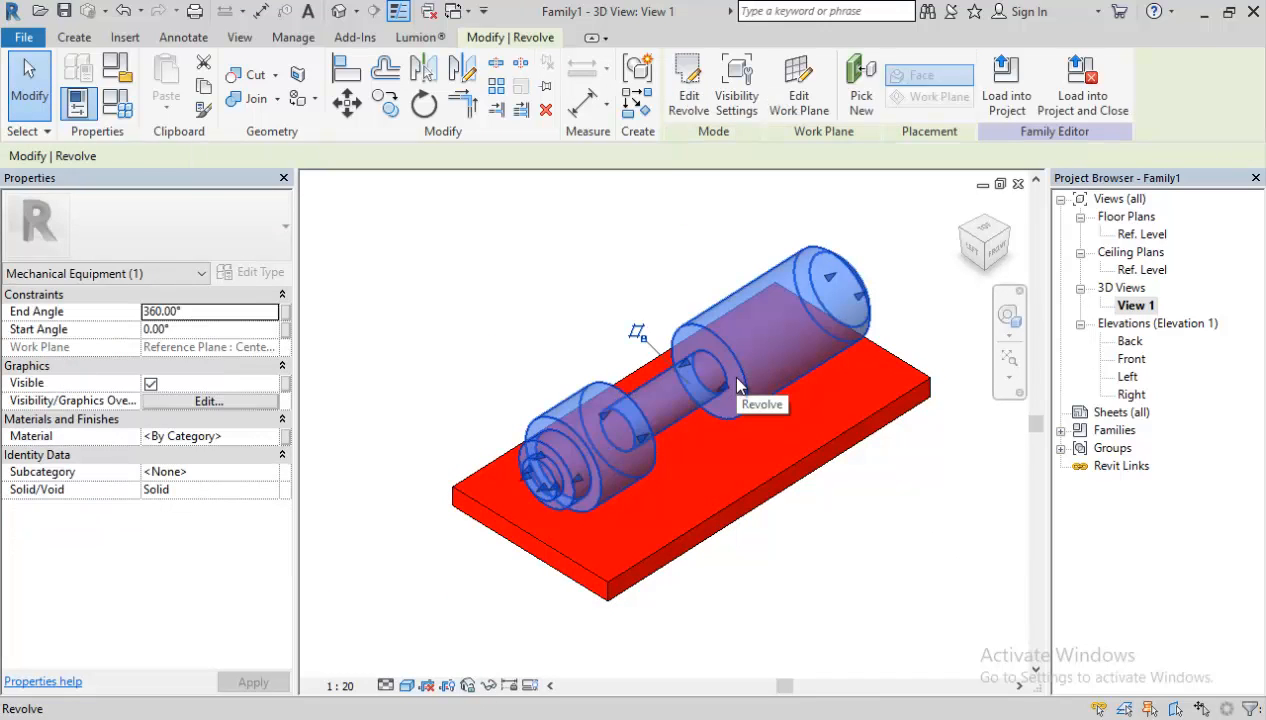
pyautogui.click(254, 436)
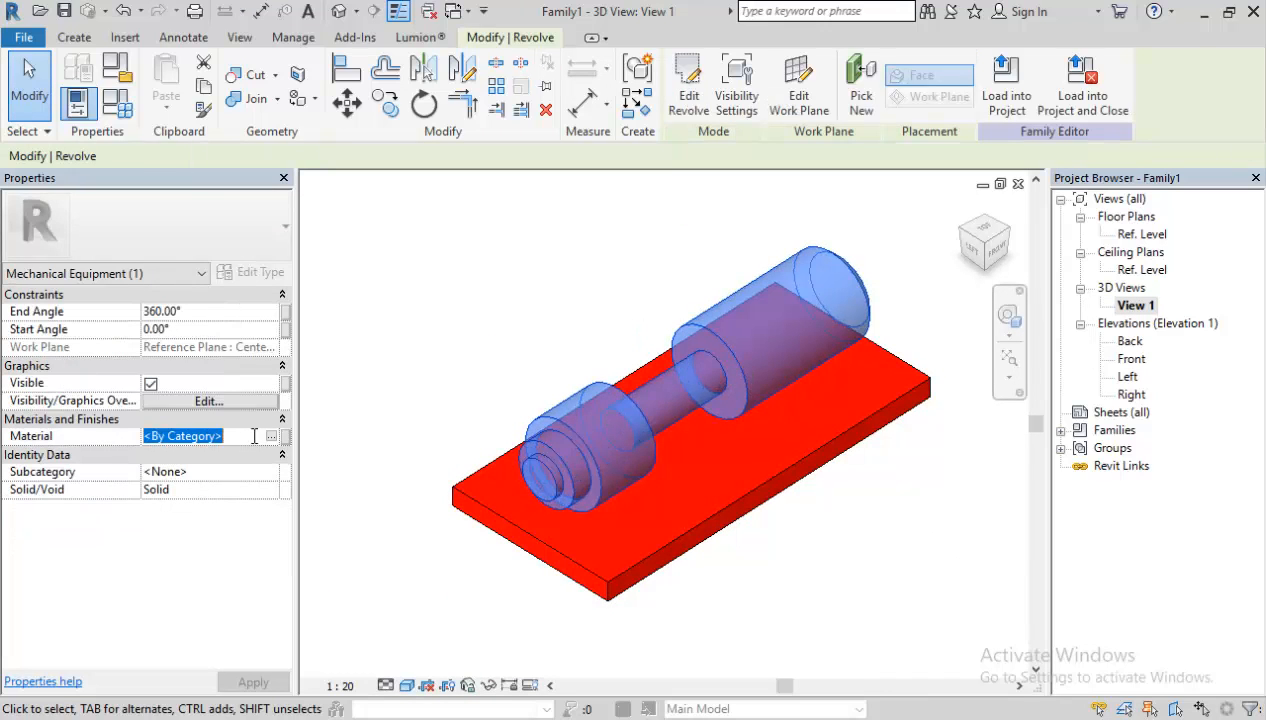
pyautogui.click(270, 436)
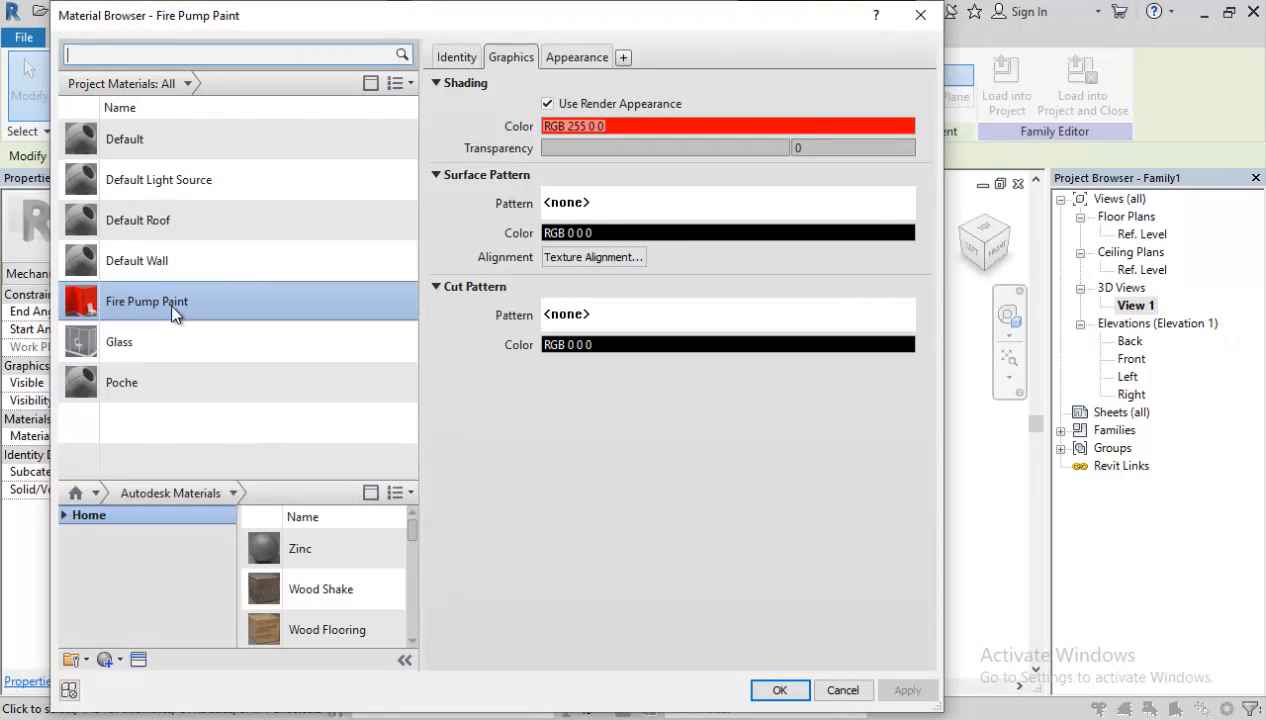
pyautogui.click(800, 694)
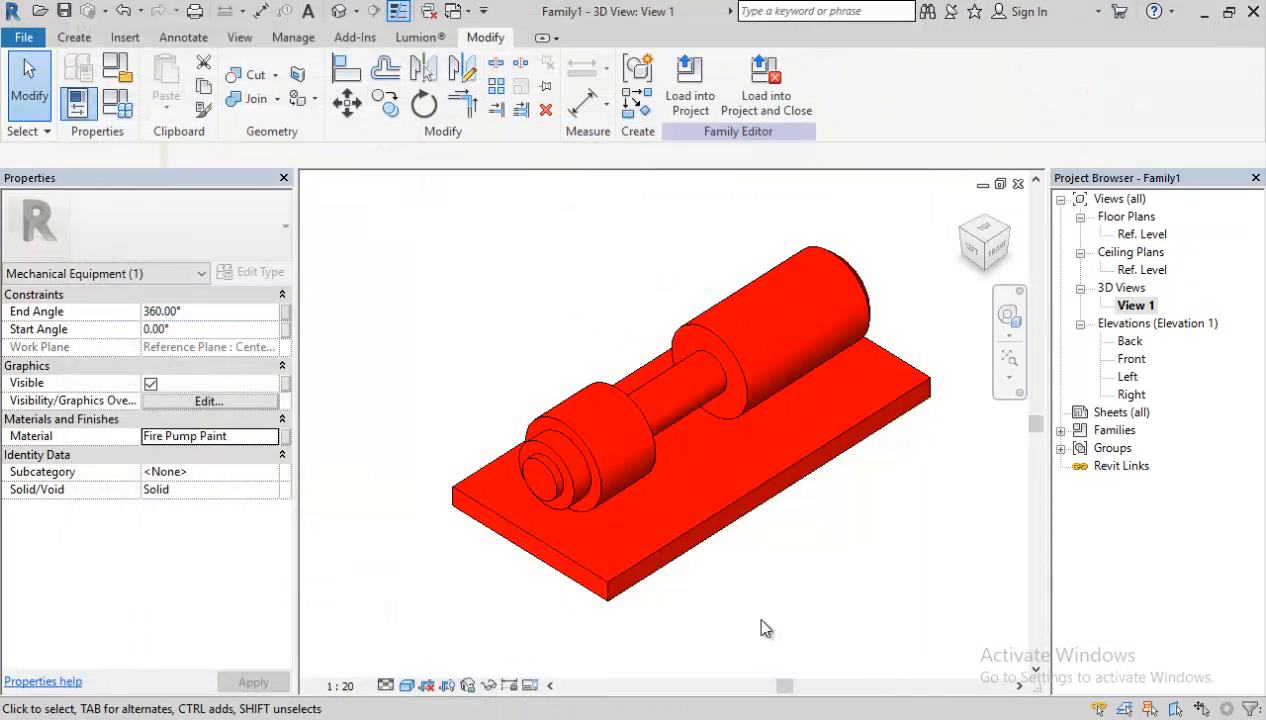
pyautogui.click(753, 613)
# Compare the painted pump model with the reference photo Fire-Pump-0519.jpg in Photos and return to the Revit model.
pyautogui.keyDown('shift'); pyautogui.moveTo(644, 599); pyautogui.dragTo(812, 578, button='middle'); pyautogui.keyUp('shift')
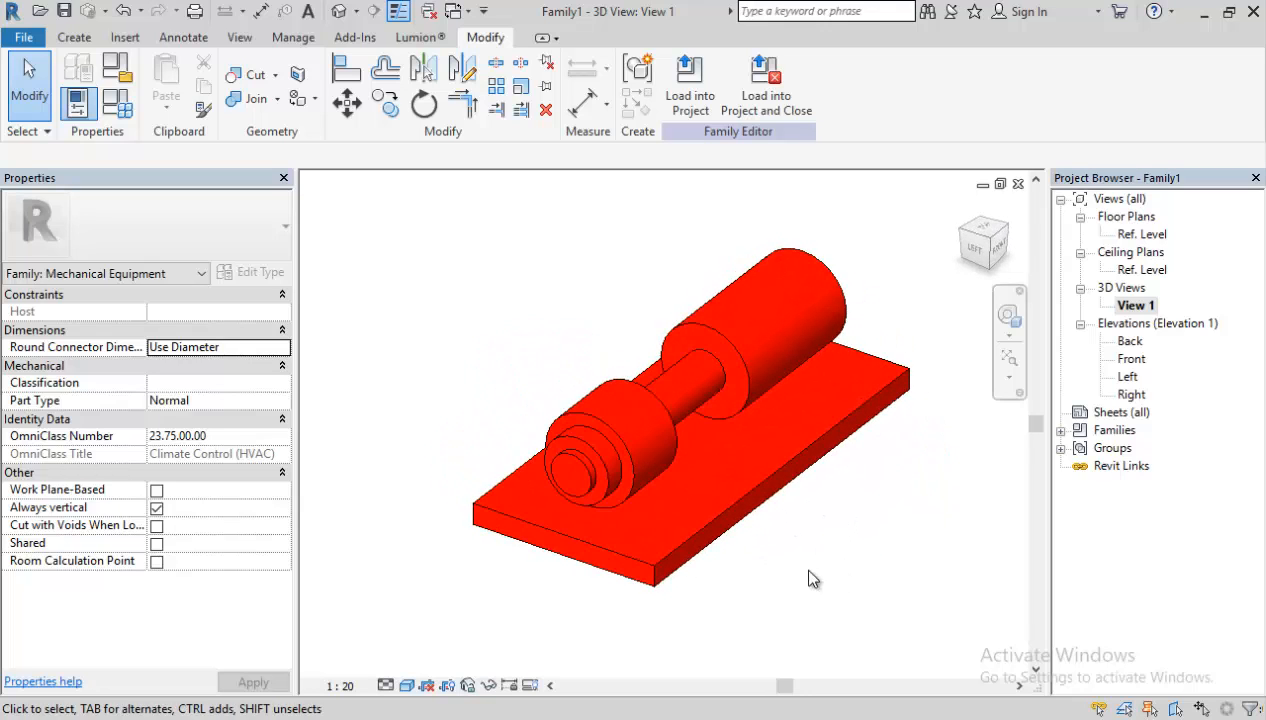
pyautogui.hotkey('alt', 'Tab')
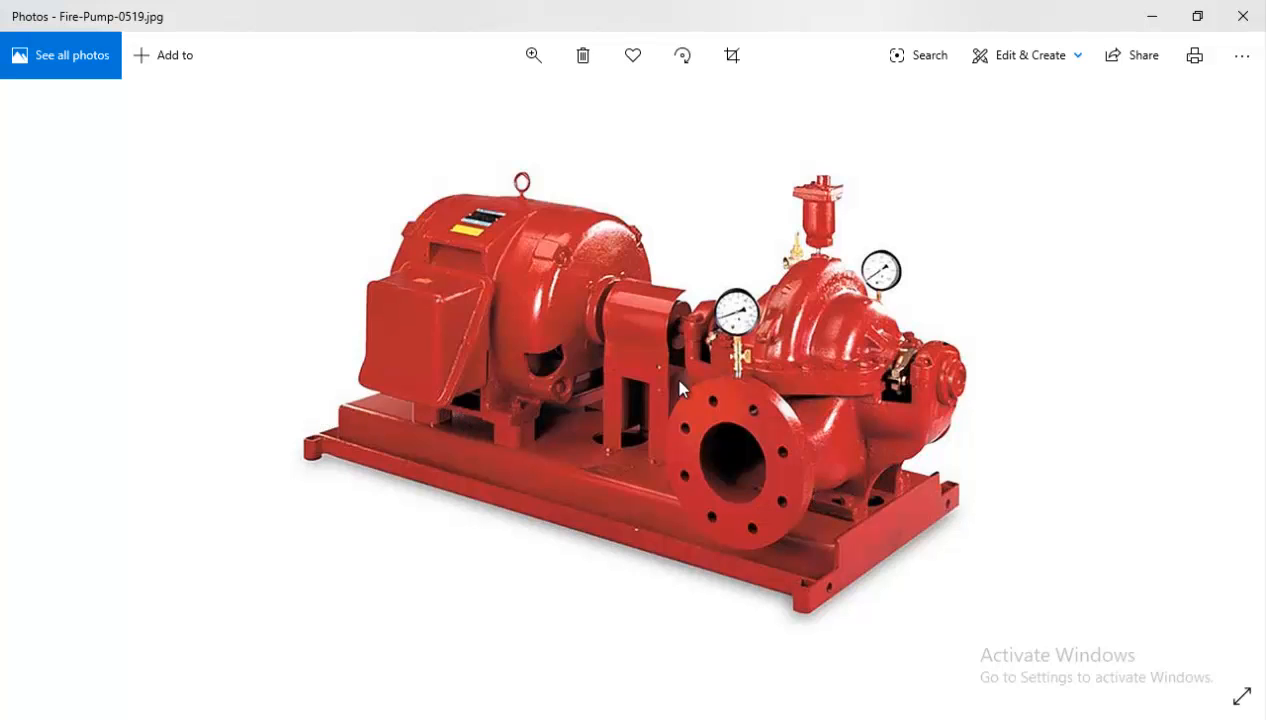
pyautogui.hotkey('alt', 'Tab')
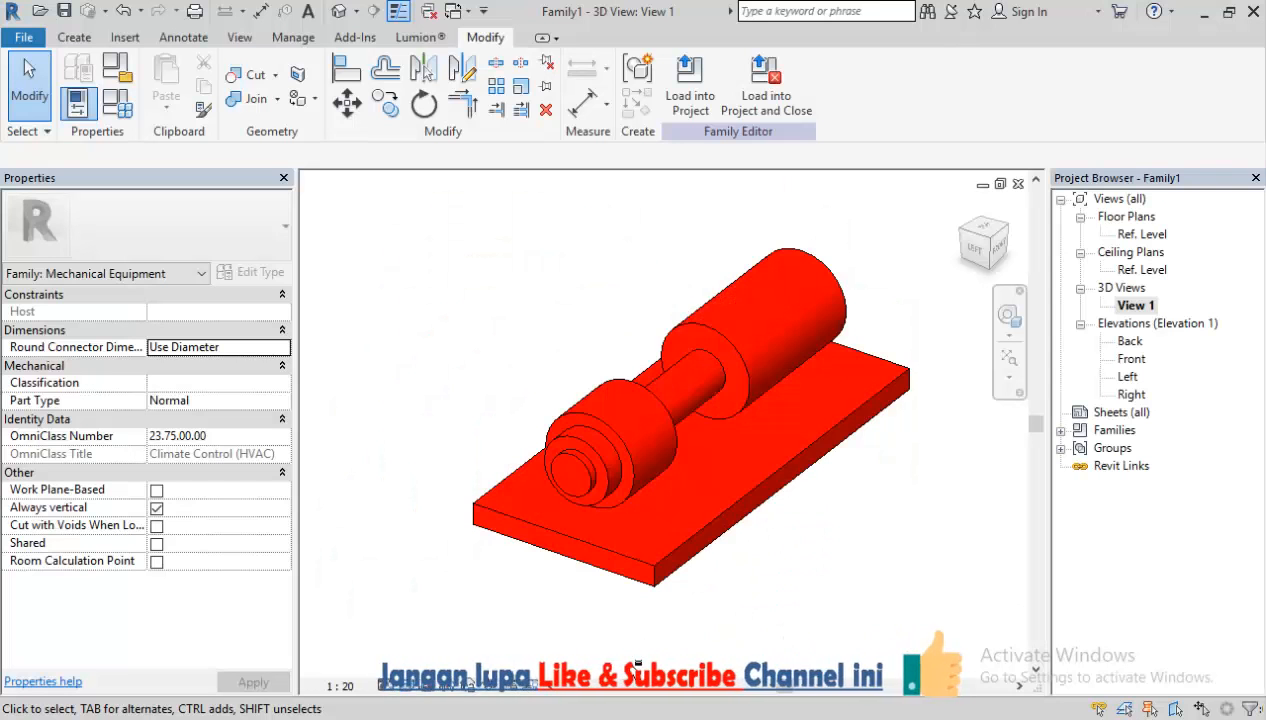
pyautogui.keyDown('shift'); pyautogui.moveTo(678, 650); pyautogui.dragTo(914, 562, button='middle'); pyautogui.keyUp('shift')
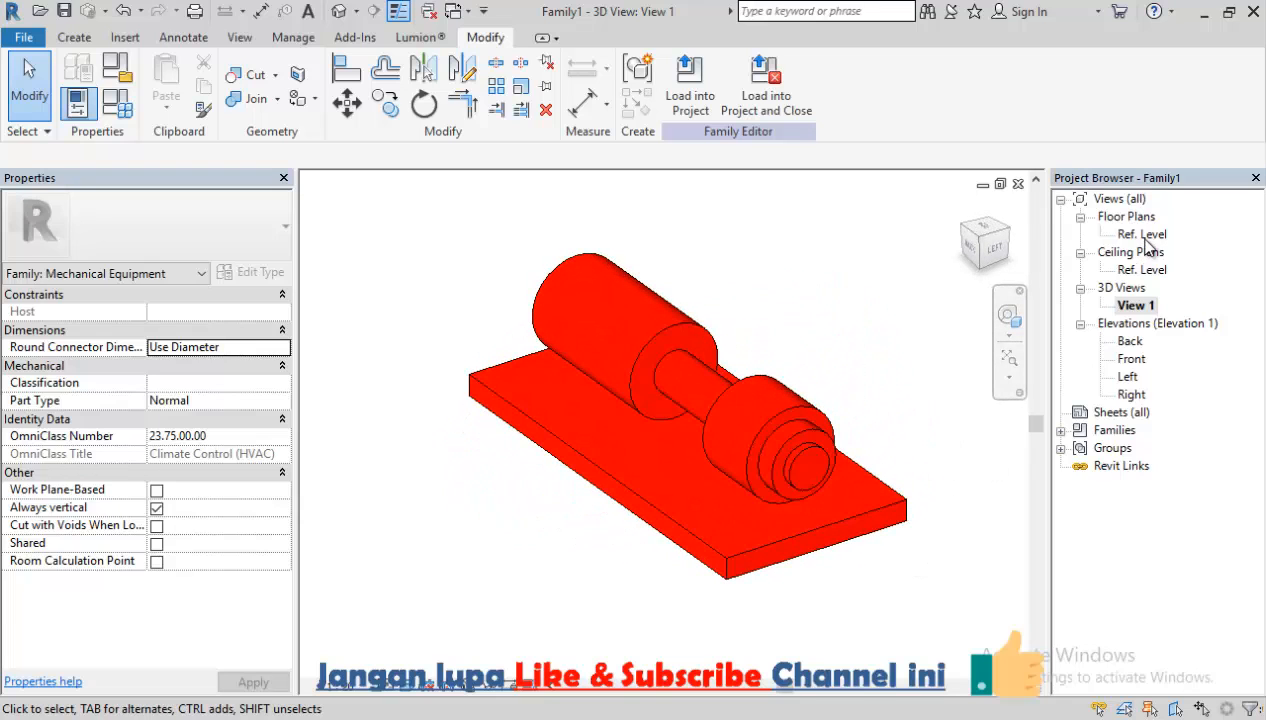
# In the Ref. Level floor plan, create an extrusion 250 mm deep from a rectangle about 560 x 620 mm across the motor body.
pyautogui.doubleClick(1143, 236)
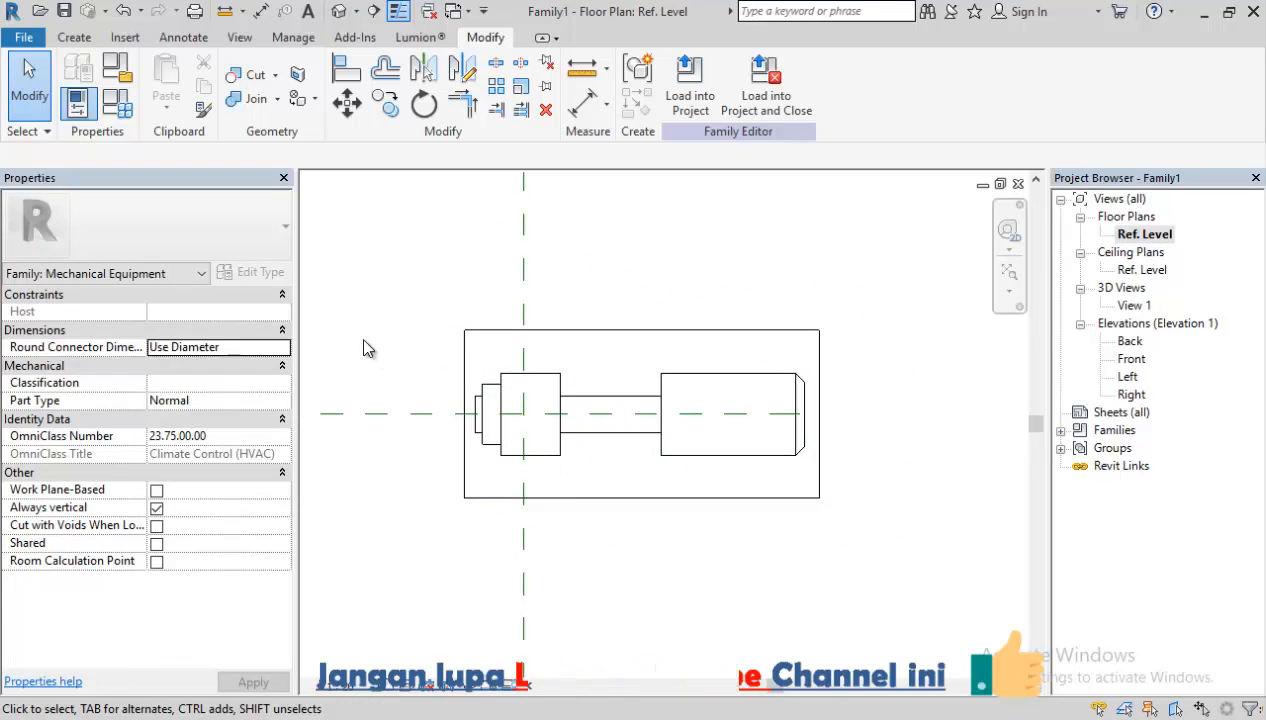
pyautogui.click(75, 38)
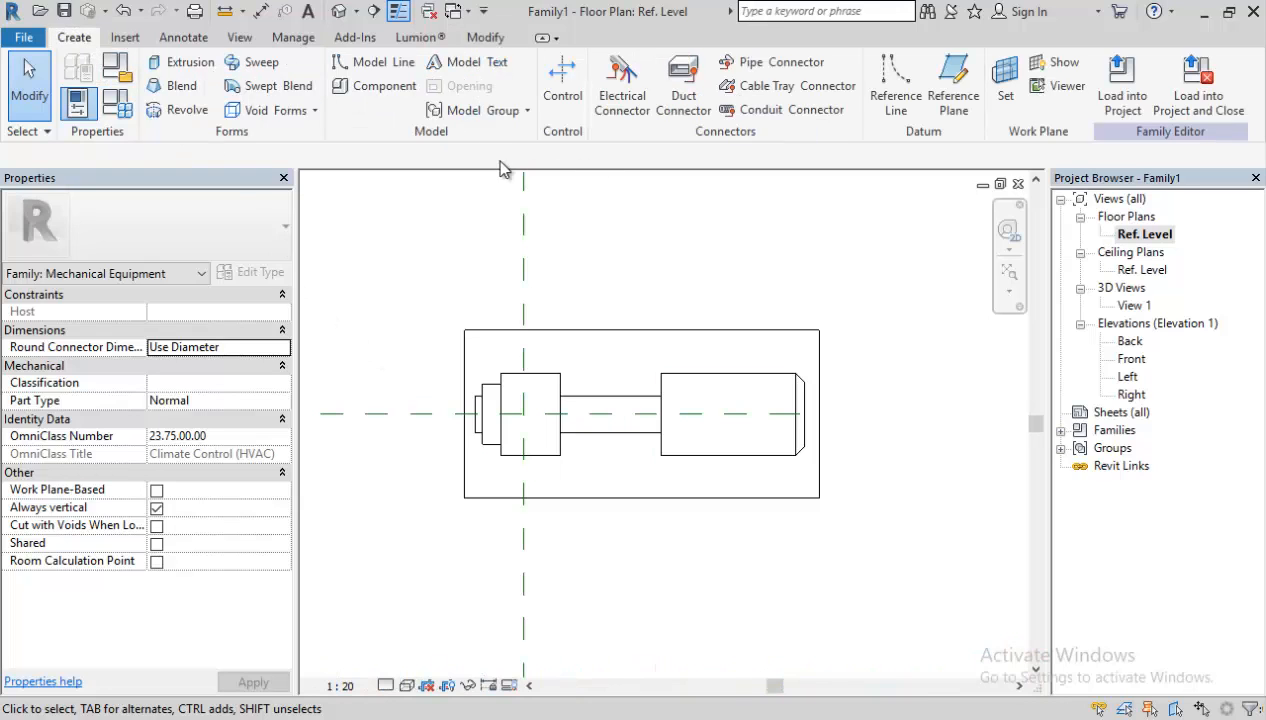
pyautogui.click(183, 62)
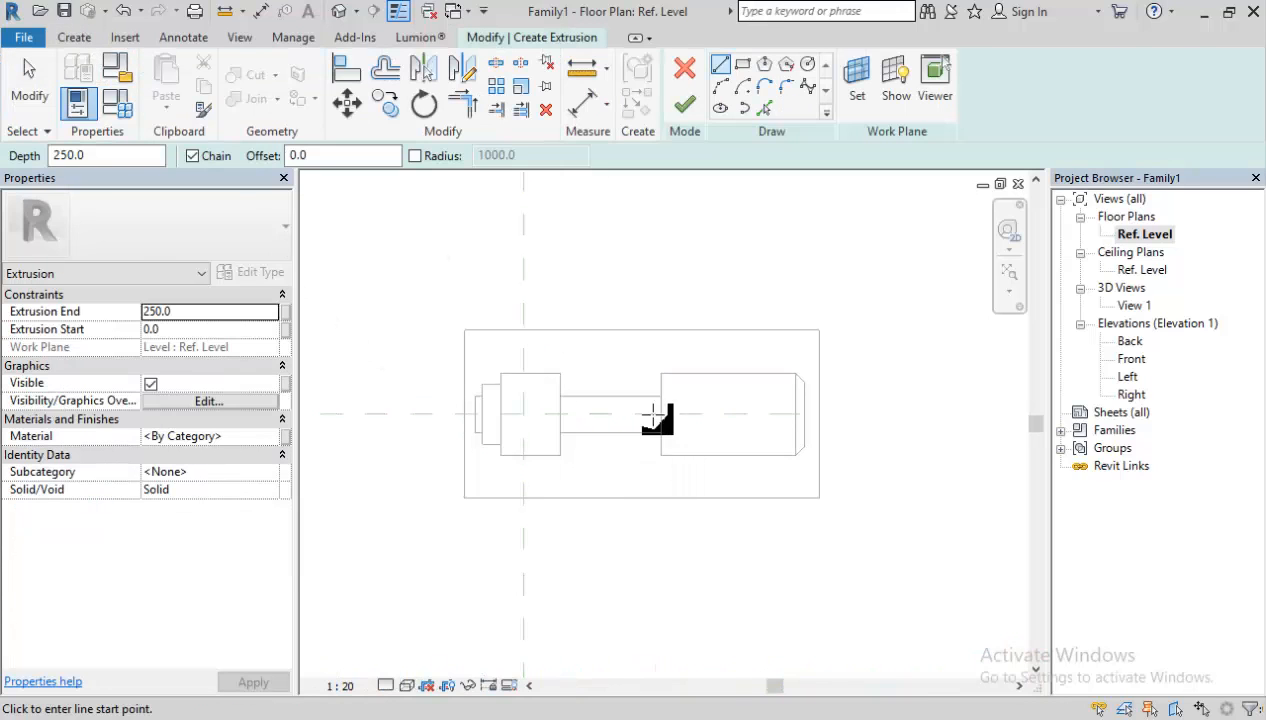
pyautogui.click(743, 66)
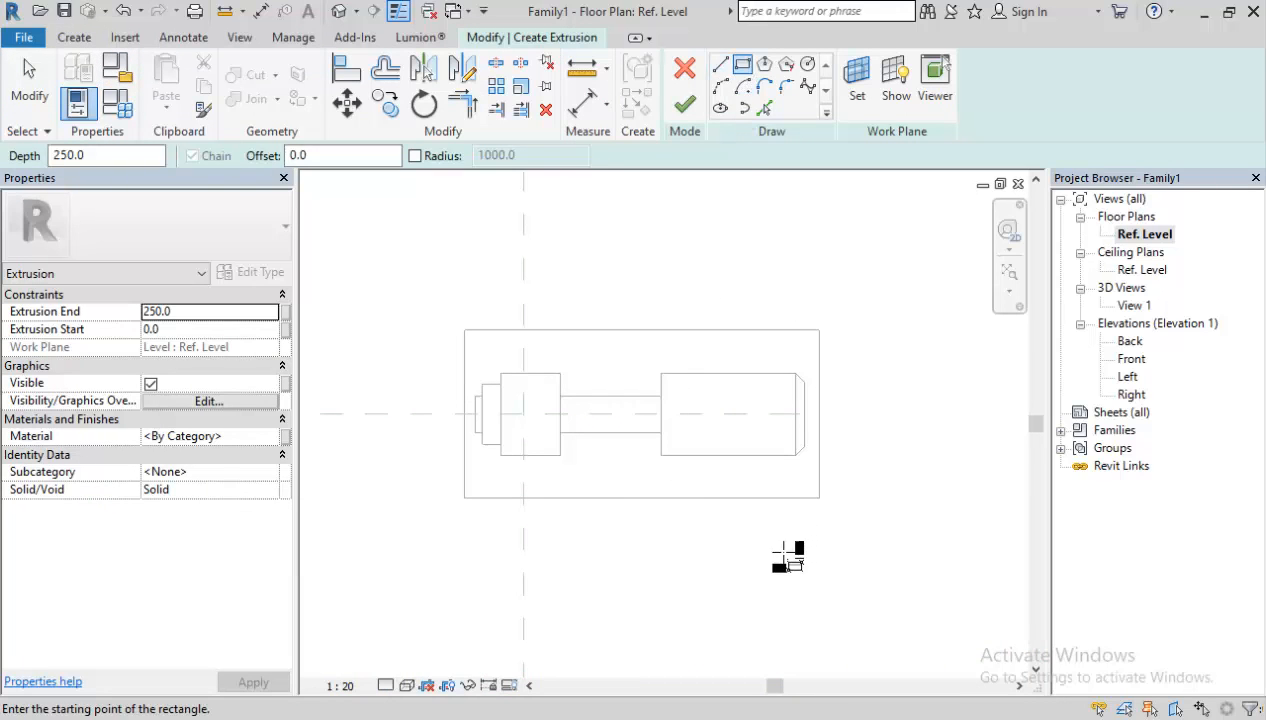
pyautogui.scroll(3, 726, 494)
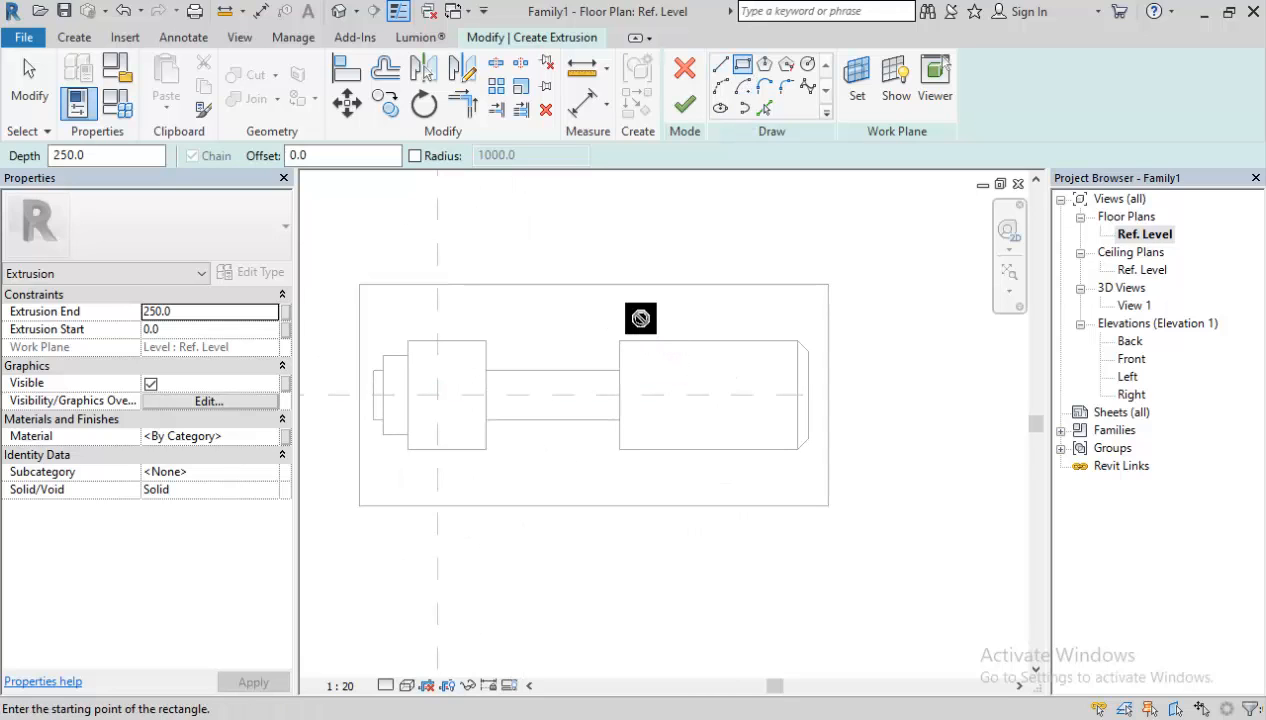
pyautogui.click(641, 319)
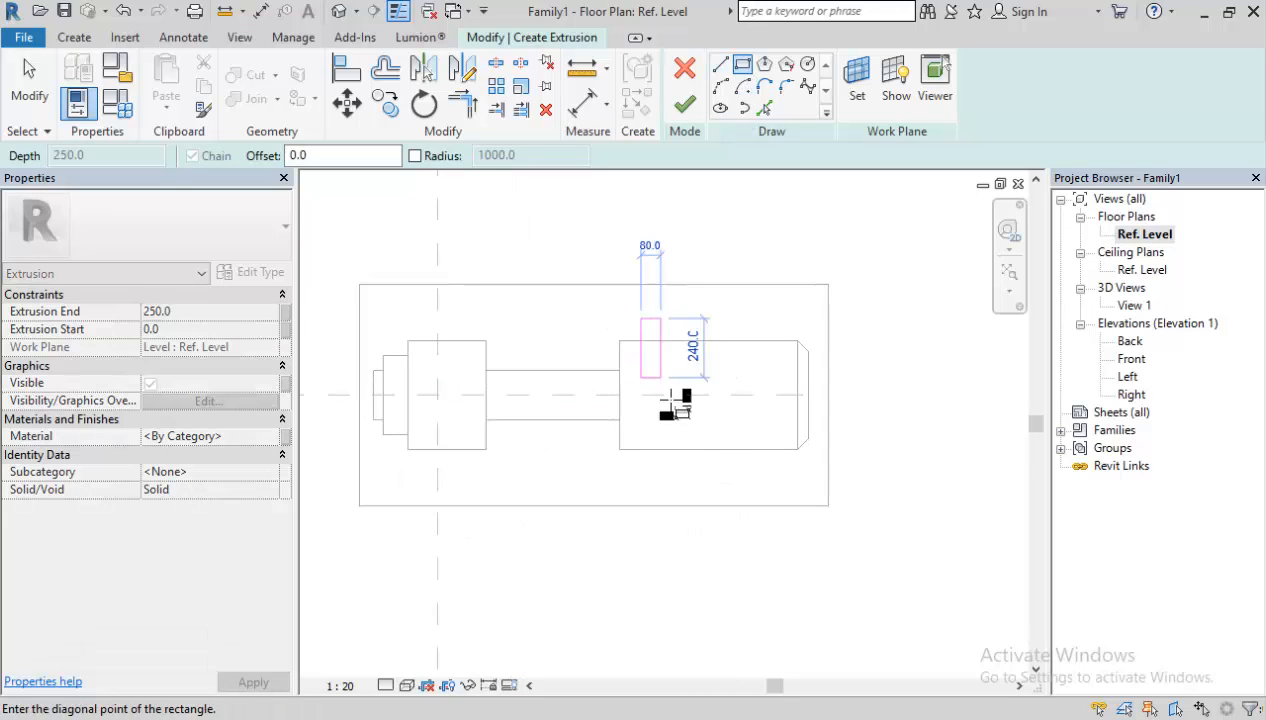
pyautogui.click(779, 470)
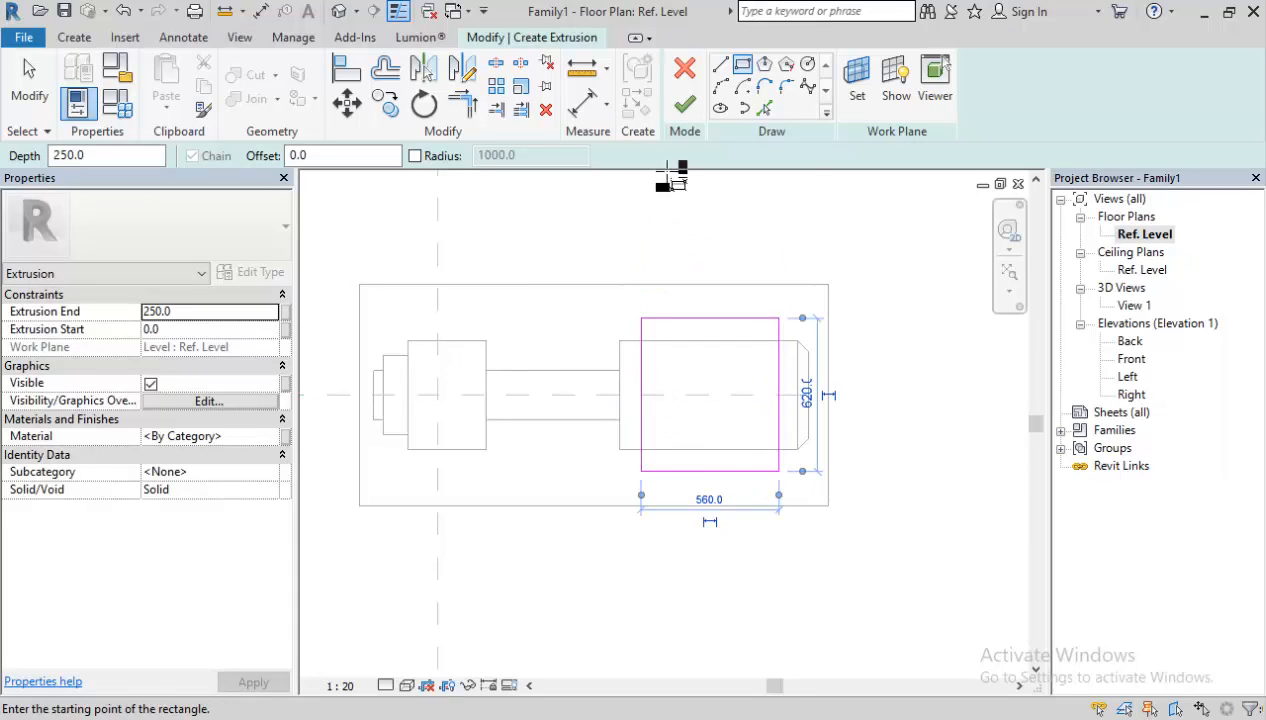
pyautogui.click(686, 106)
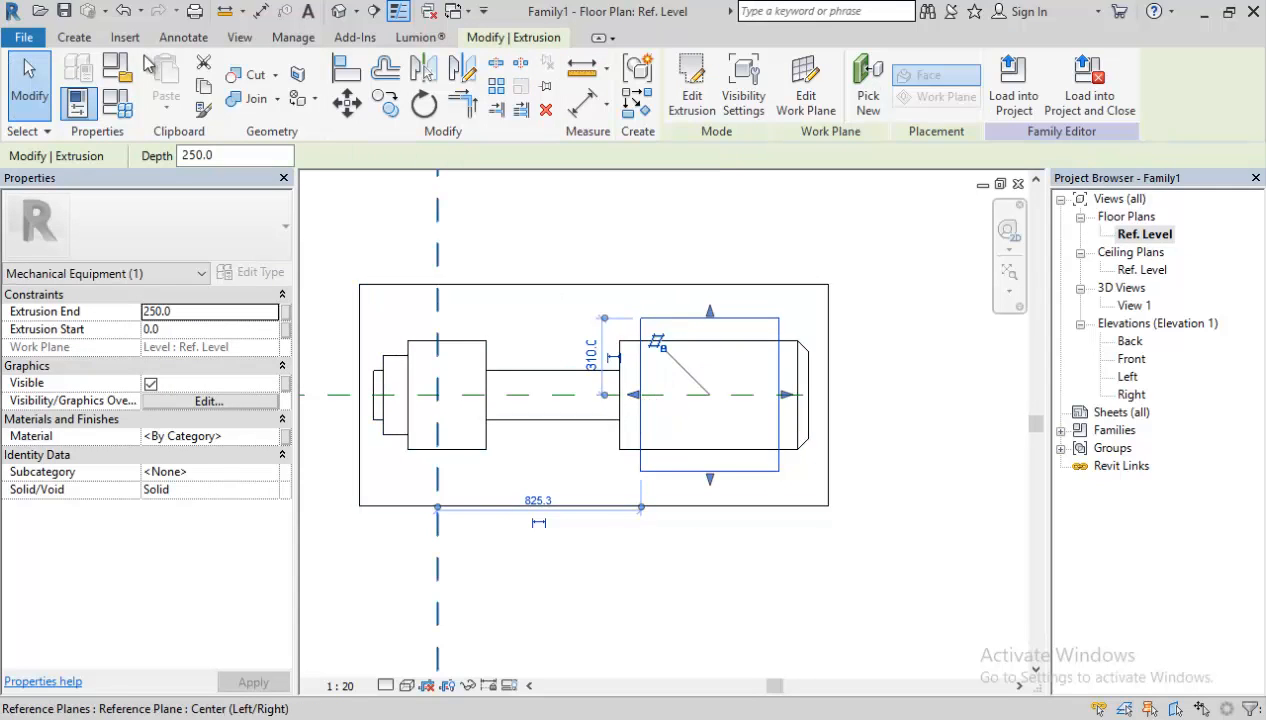
pyautogui.click(347, 104)
pyautogui.scroll(4, 797, 412)
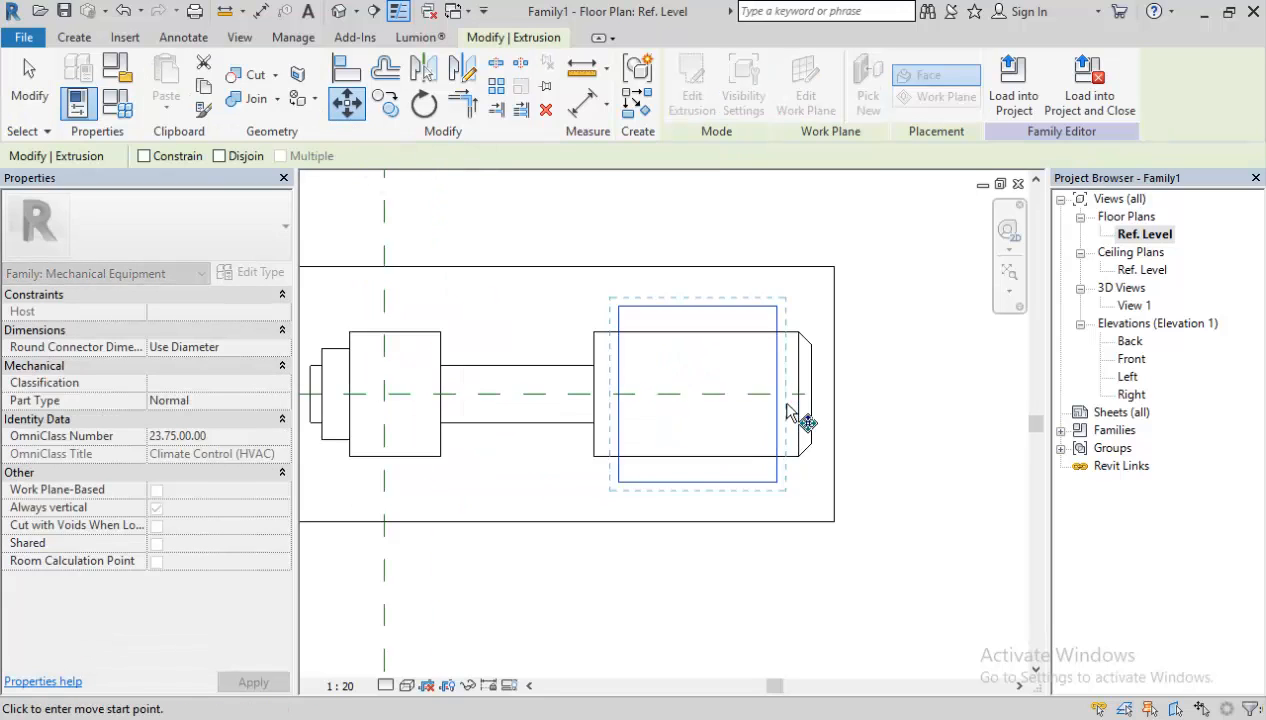
pyautogui.scroll(-3, 930, 415)
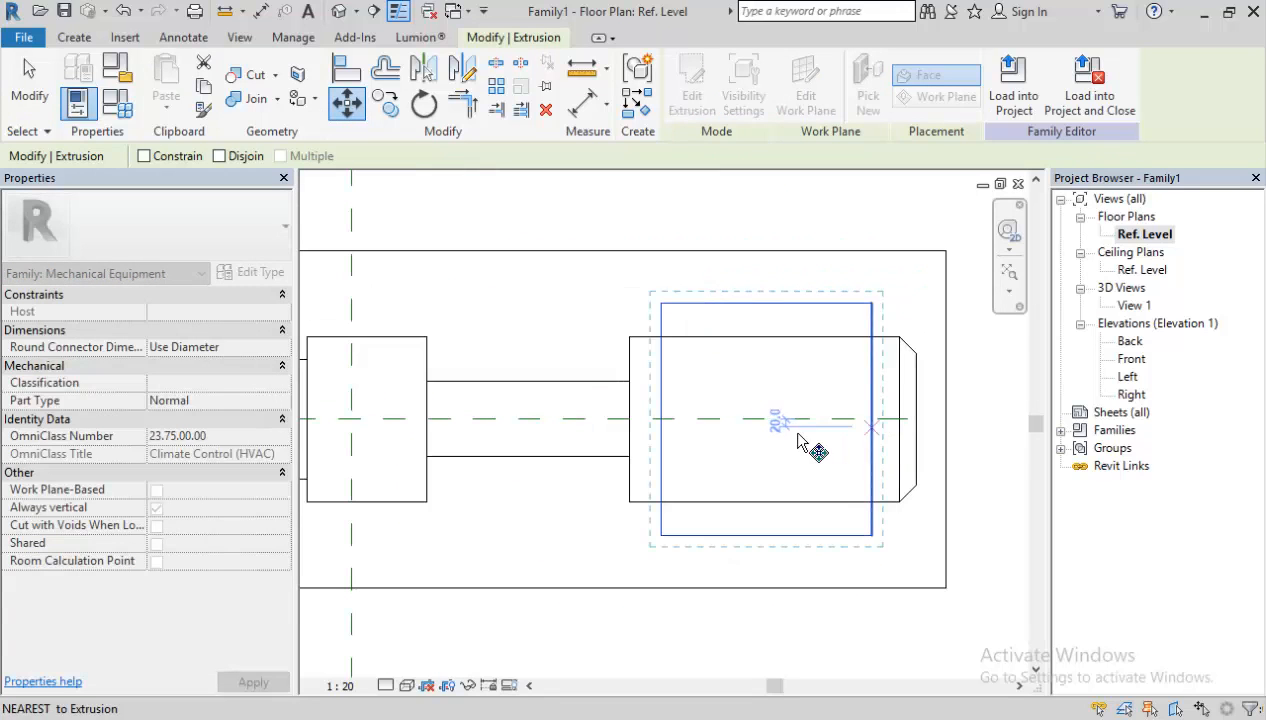
pyautogui.press('Escape')
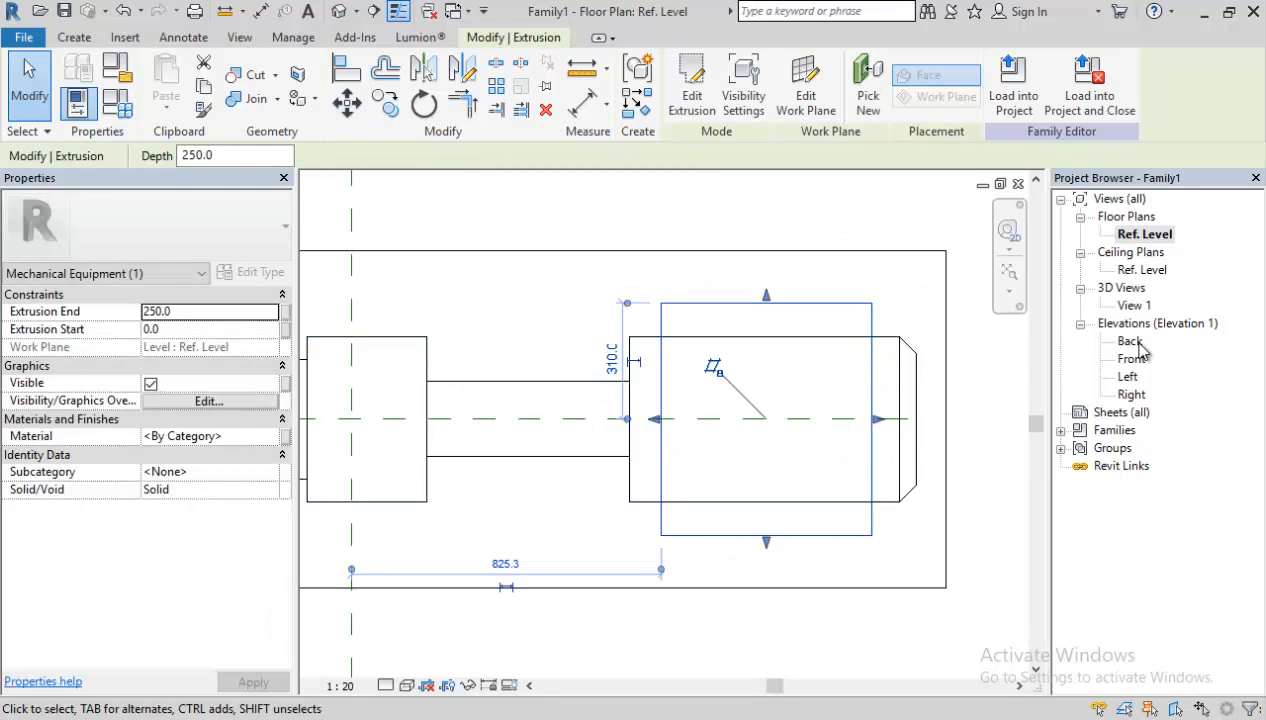
# In 3D View 1, lower the motor support block's top to about 194.6 mm and assign it the Fire Pump Paint material.
pyautogui.doubleClick(1134, 306)
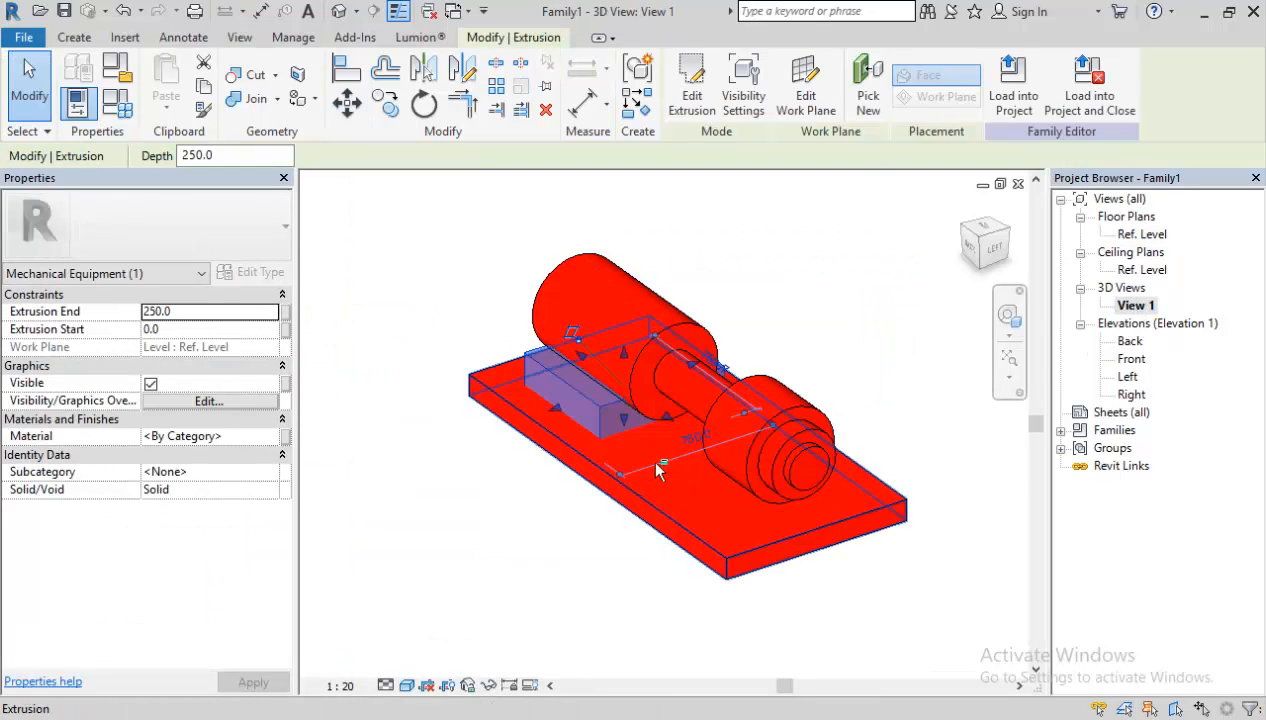
pyautogui.keyDown('shift'); pyautogui.moveTo(657, 466); pyautogui.dragTo(679, 378, button='middle'); pyautogui.keyUp('shift')
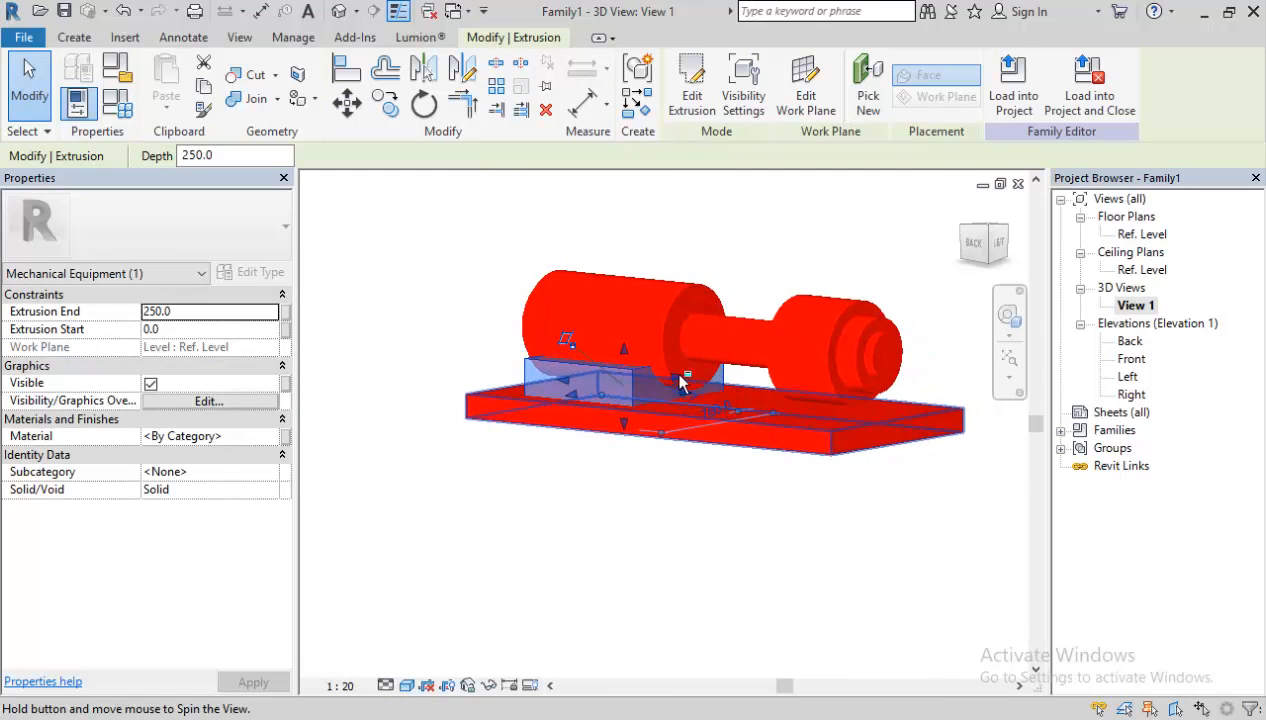
pyautogui.scroll(2, 660, 372)
pyautogui.moveTo(644, 363); pyautogui.dragTo(633, 392)
pyautogui.click(265, 437)
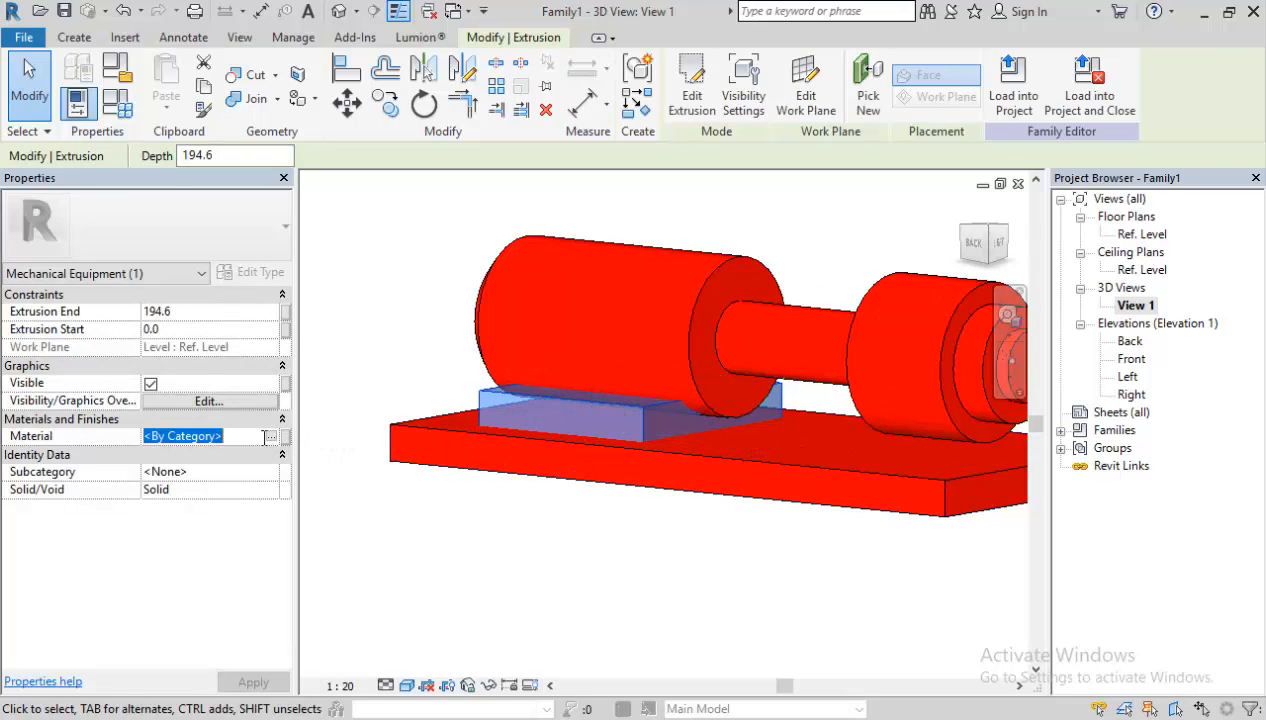
pyautogui.click(271, 436)
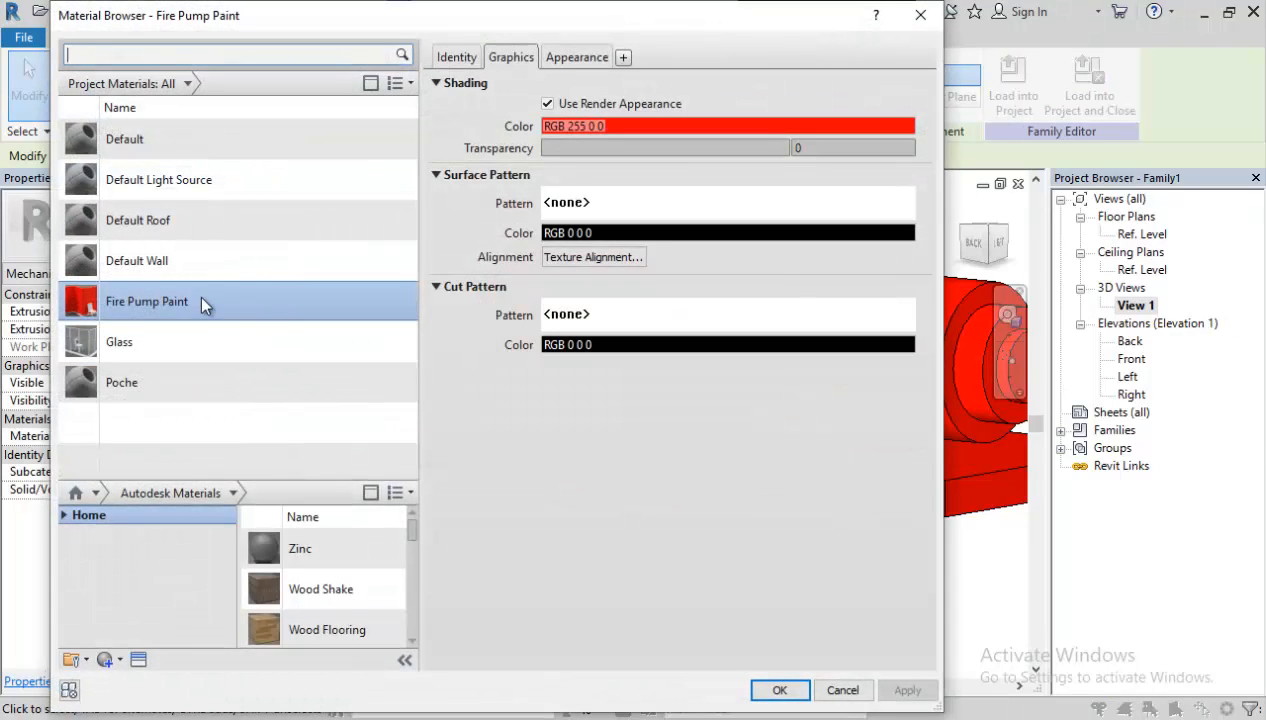
pyautogui.click(765, 693)
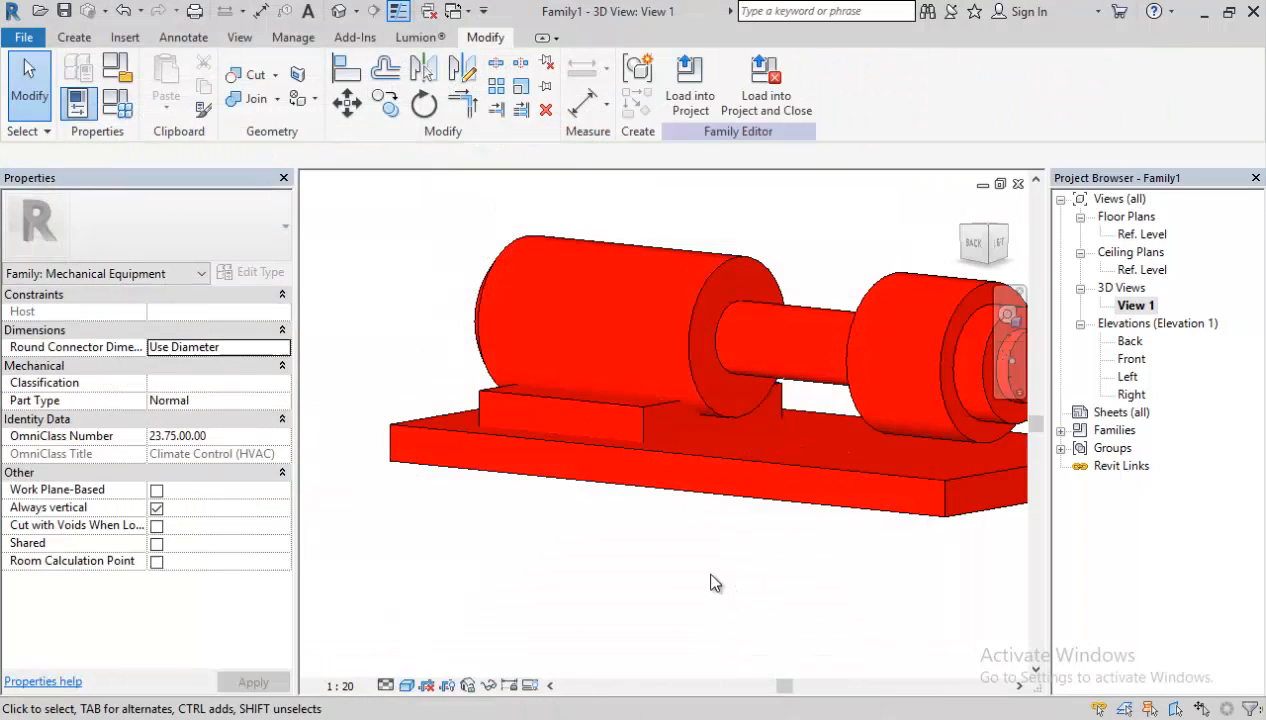
# Copy the motor support block horizontally in the Ref. Level plan so its left edge sits about 75 mm left of the Center (Left/Right) plane.
pyautogui.keyDown('shift'); pyautogui.moveTo(715, 582); pyautogui.dragTo(480, 597, button='middle'); pyautogui.keyUp('shift')
pyautogui.moveTo(520, 594); pyautogui.dragTo(874, 554, button='middle')
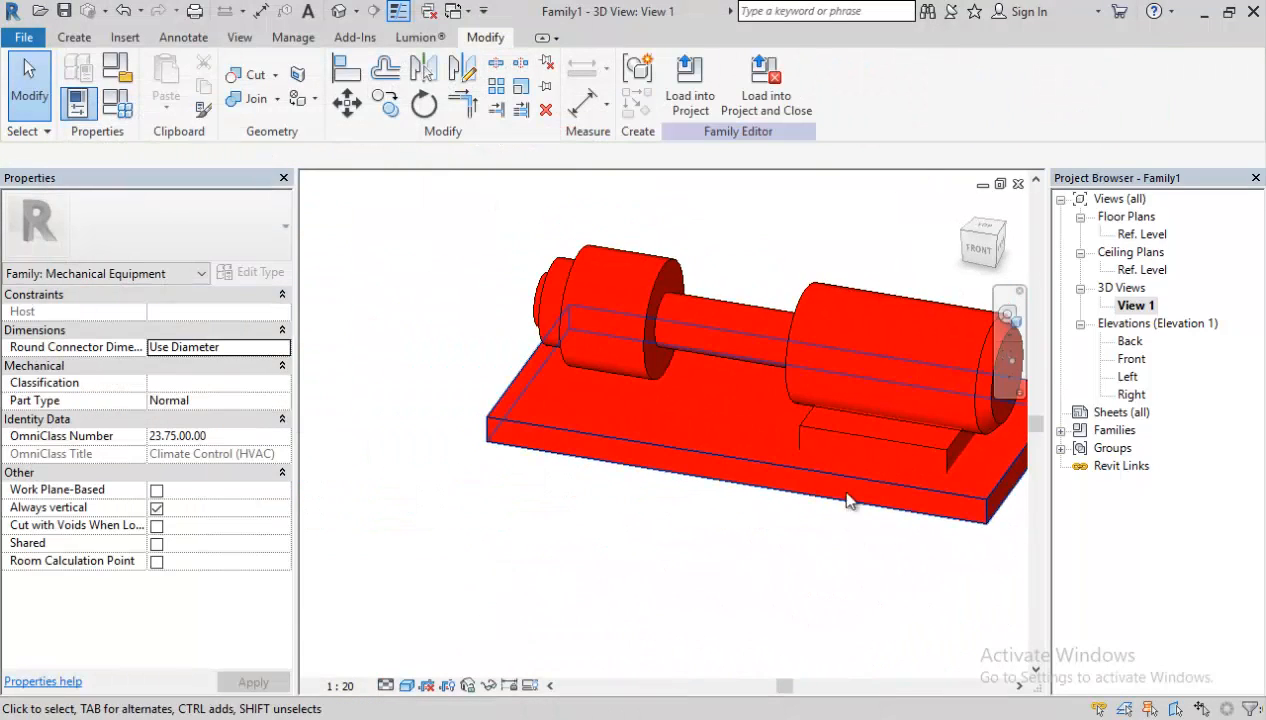
pyautogui.click(855, 432)
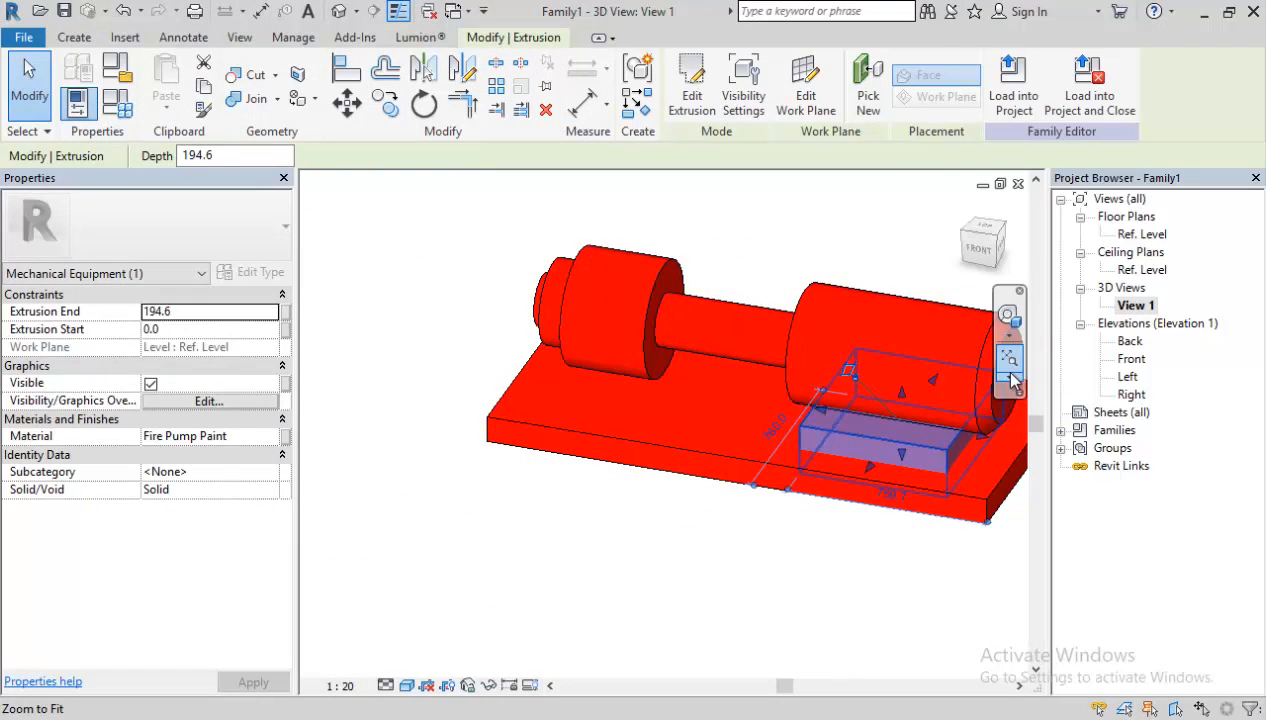
pyautogui.doubleClick(1140, 234)
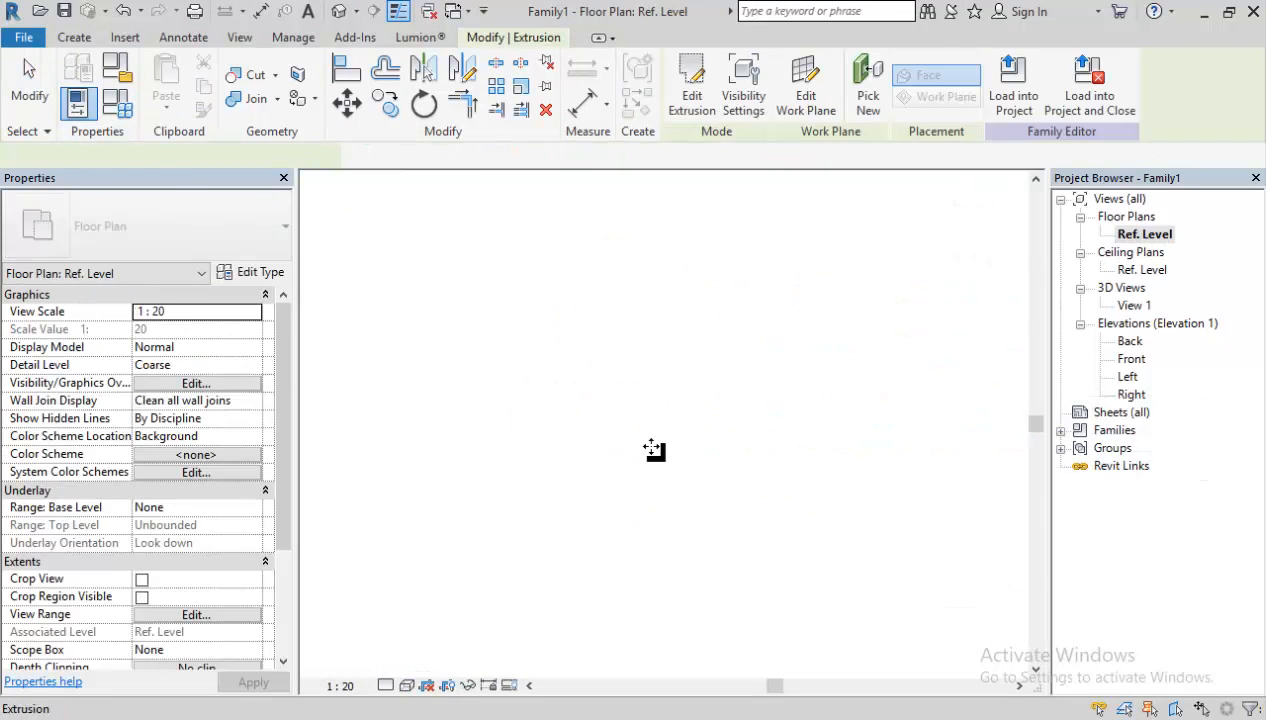
pyautogui.scroll(-1, 625, 452)
pyautogui.moveTo(642, 463); pyautogui.dragTo(715, 442, button='middle')
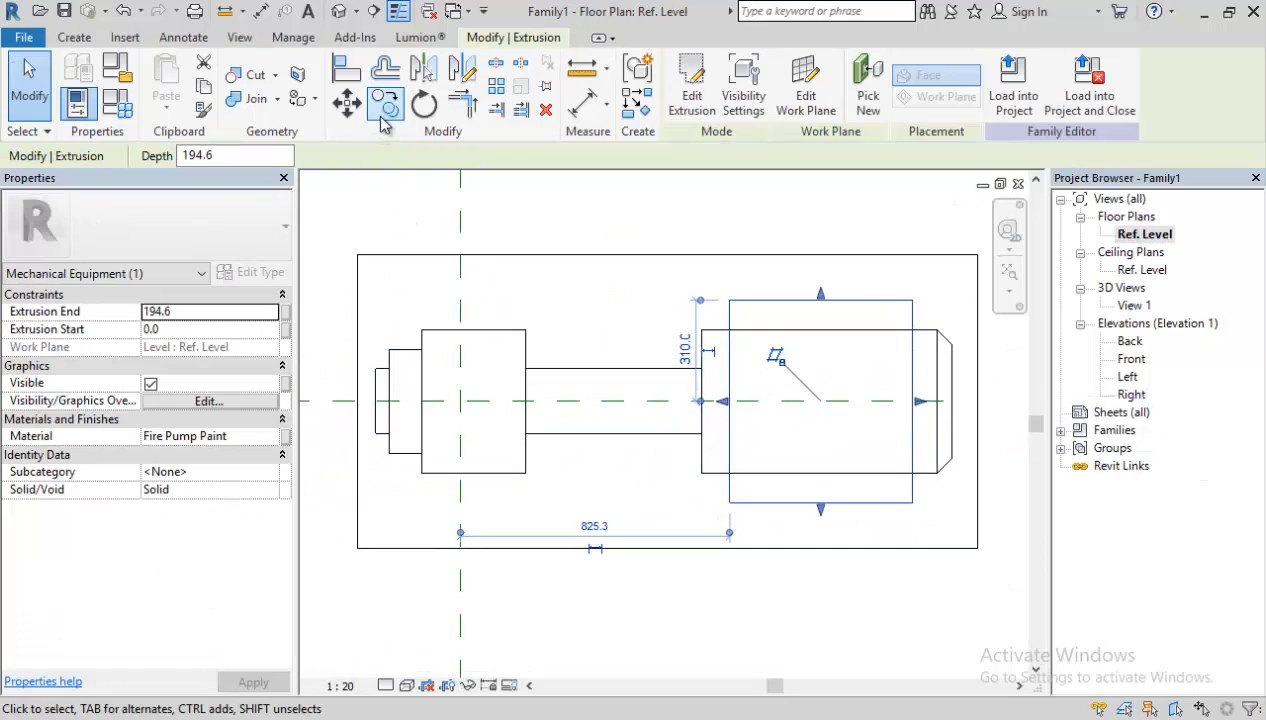
pyautogui.click(384, 116)
pyautogui.click(735, 401)
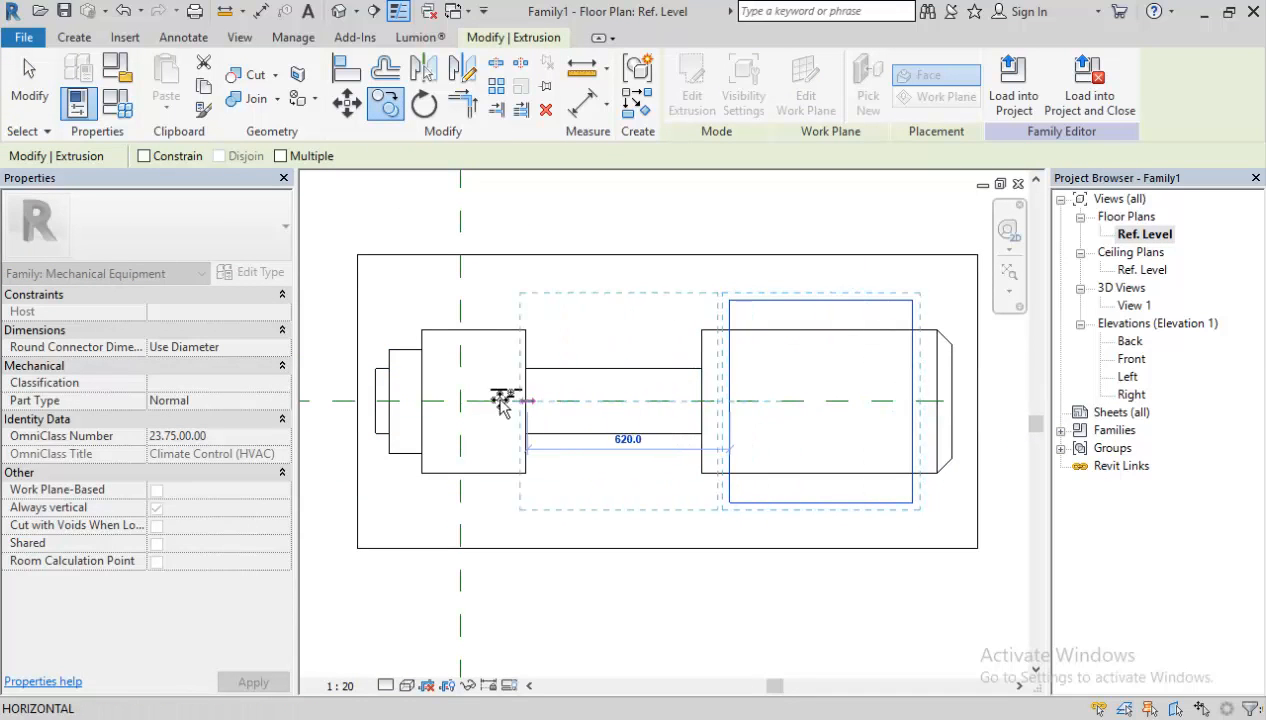
pyautogui.click(437, 402)
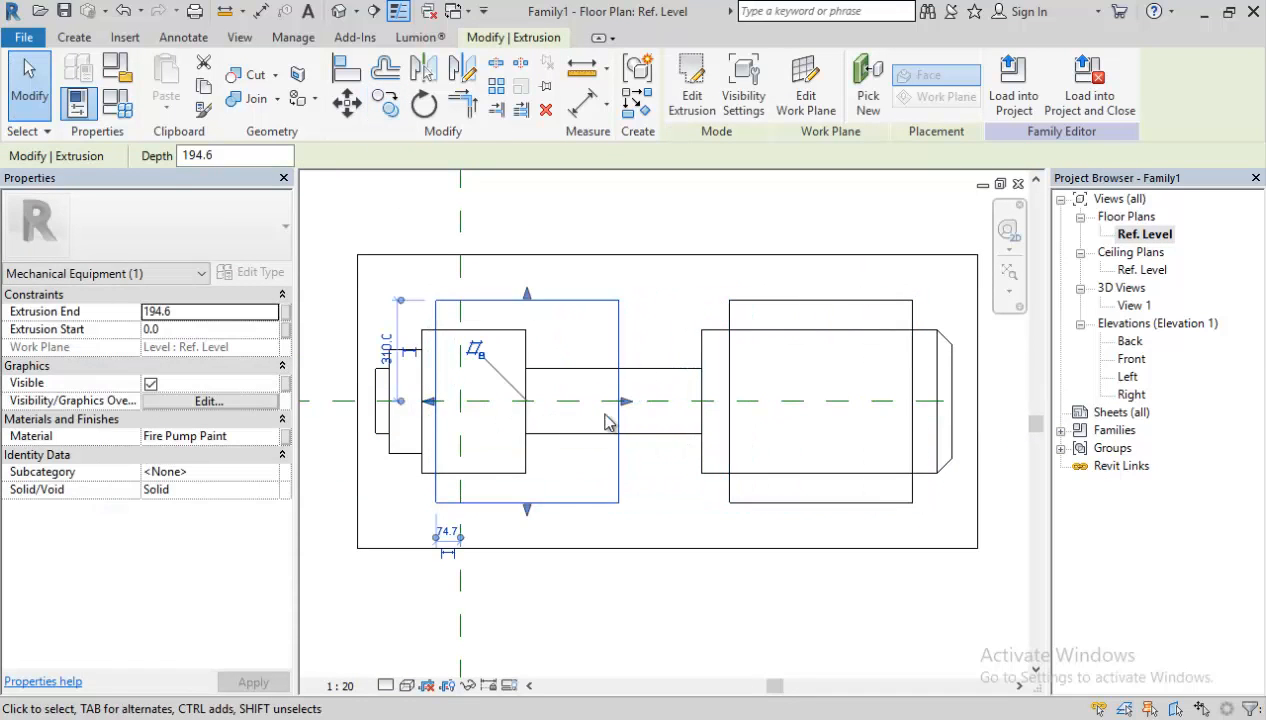
# Shrink the copied block to fit within the pump body's plan outline, about 200 mm either side of the centerline, and check it in 3D View 1.
pyautogui.moveTo(624, 410); pyautogui.dragTo(505, 418)
pyautogui.moveTo(466, 292)
pyautogui.mouseDown()
pyautogui.moveTo(446, 322)
pyautogui.moveTo(472, 340)
pyautogui.mouseUp()
pyautogui.moveTo(469, 510)
pyautogui.mouseDown()
pyautogui.moveTo(446, 486)
pyautogui.moveTo(474, 470)
pyautogui.mouseUp()
pyautogui.click(590, 500)
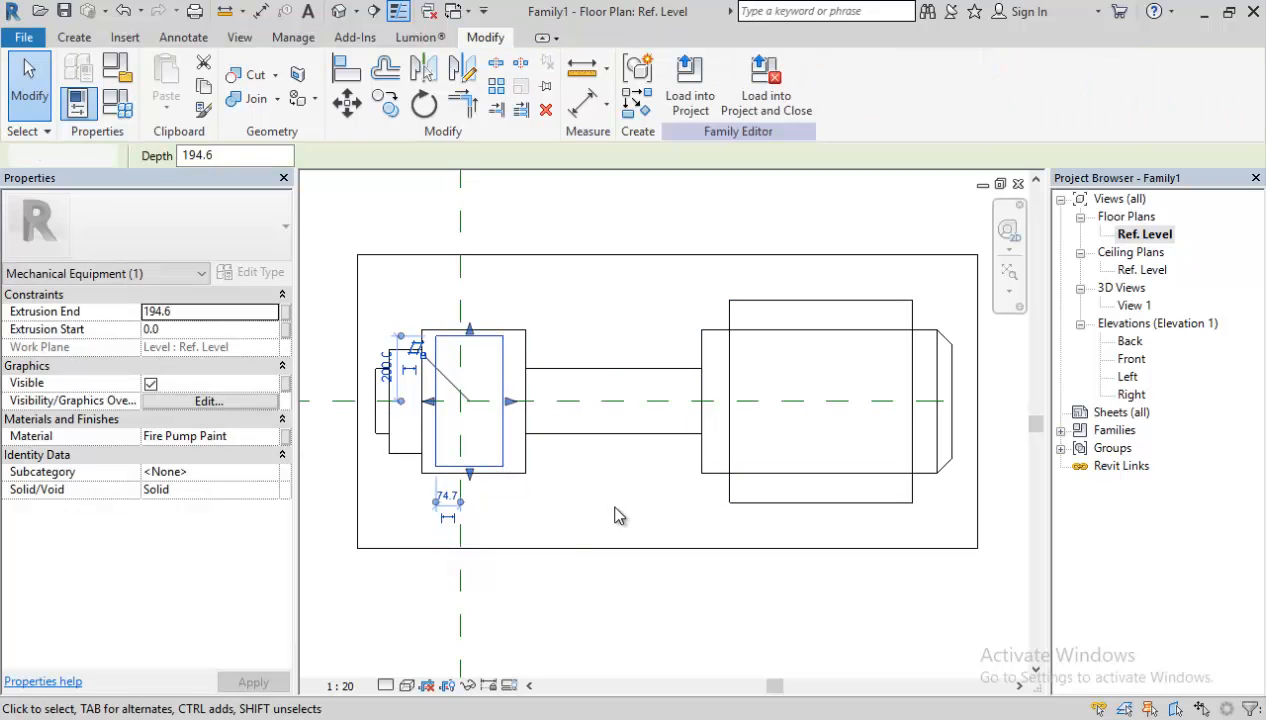
pyautogui.doubleClick(1134, 305)
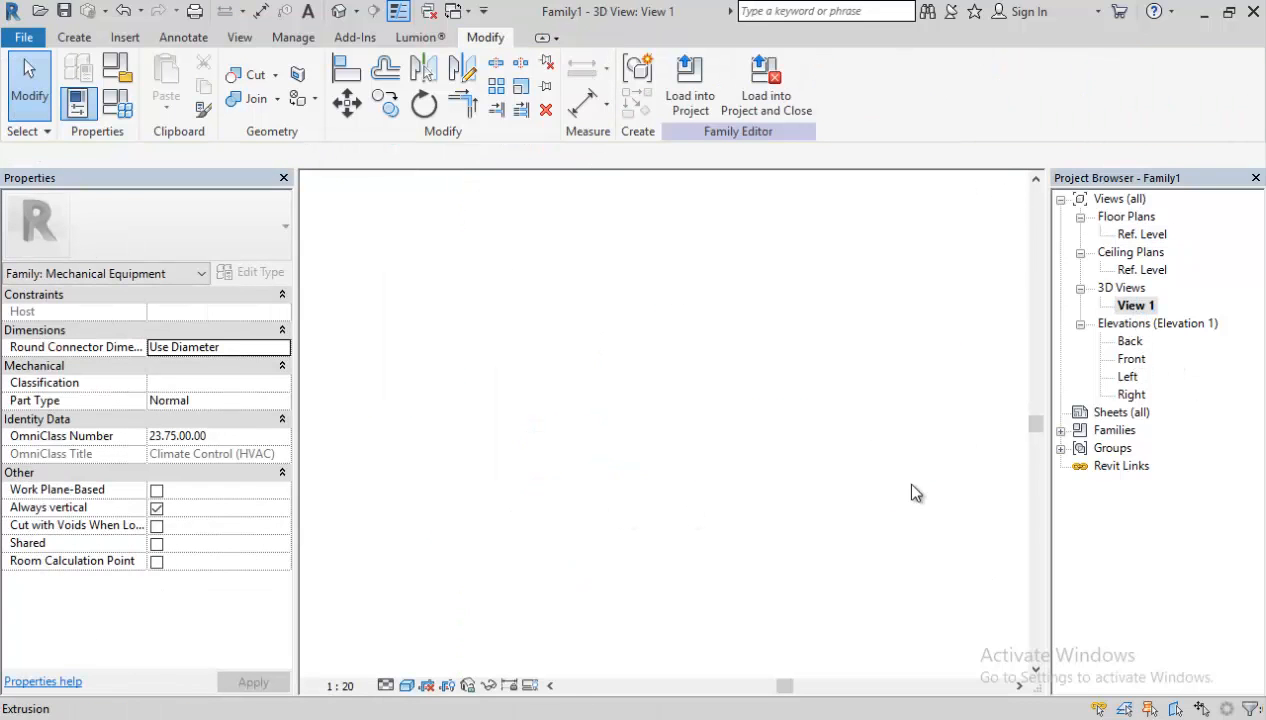
pyautogui.keyDown('shift'); pyautogui.moveTo(882, 551); pyautogui.dragTo(790, 420, button='middle'); pyautogui.keyUp('shift')
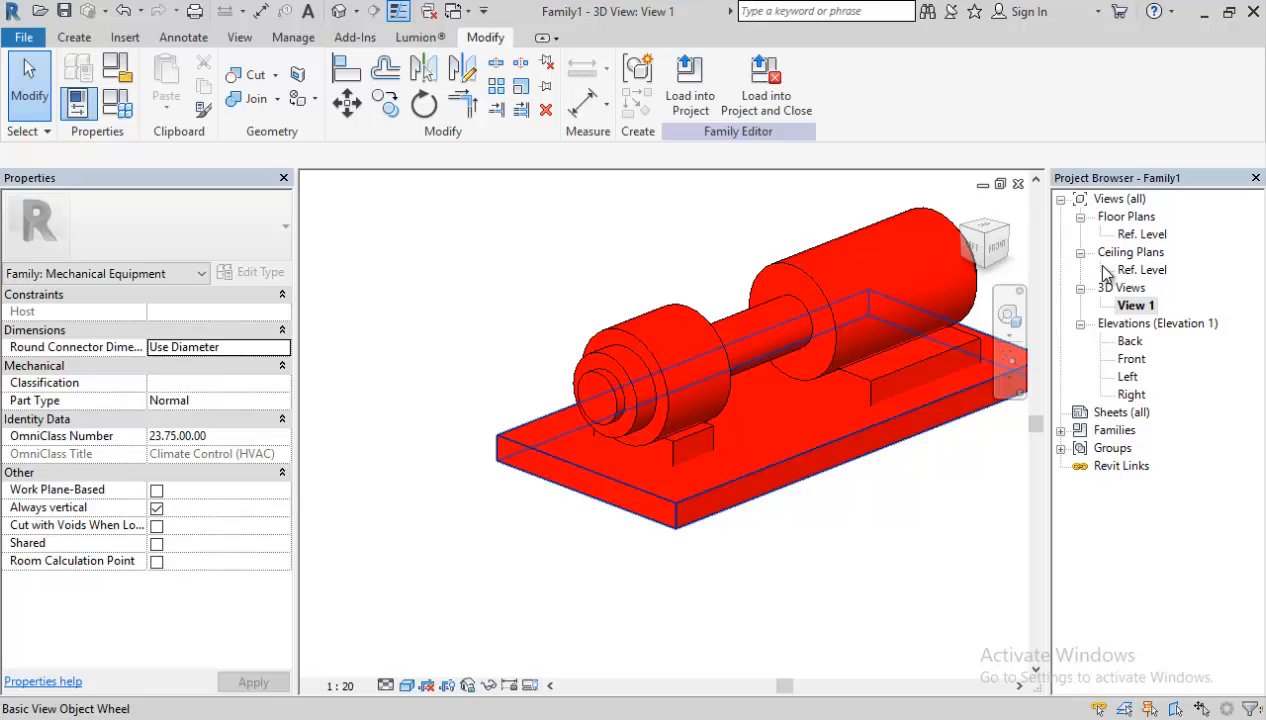
# In the Ref. Level plan, start a Revolve and sketch a flange edge 126 mm out from the Center (Left/Right) plane and 25 mm thick.
pyautogui.doubleClick(1130, 236)
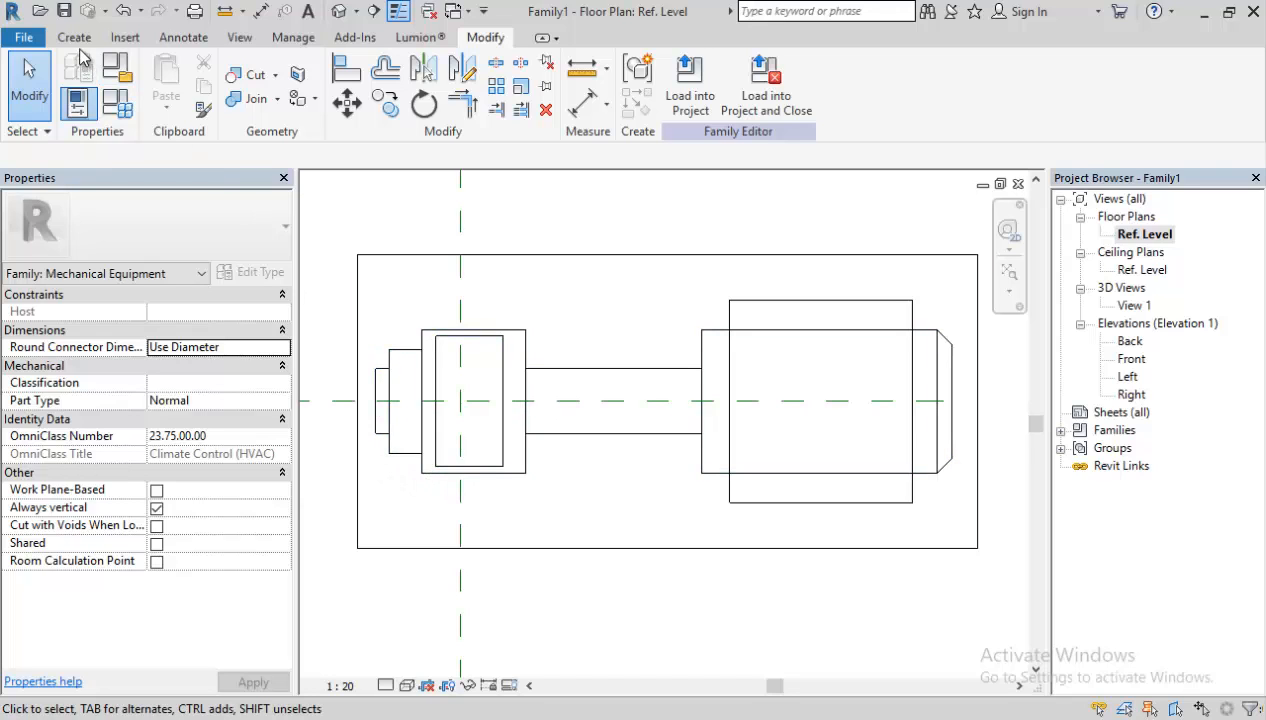
pyautogui.click(77, 40)
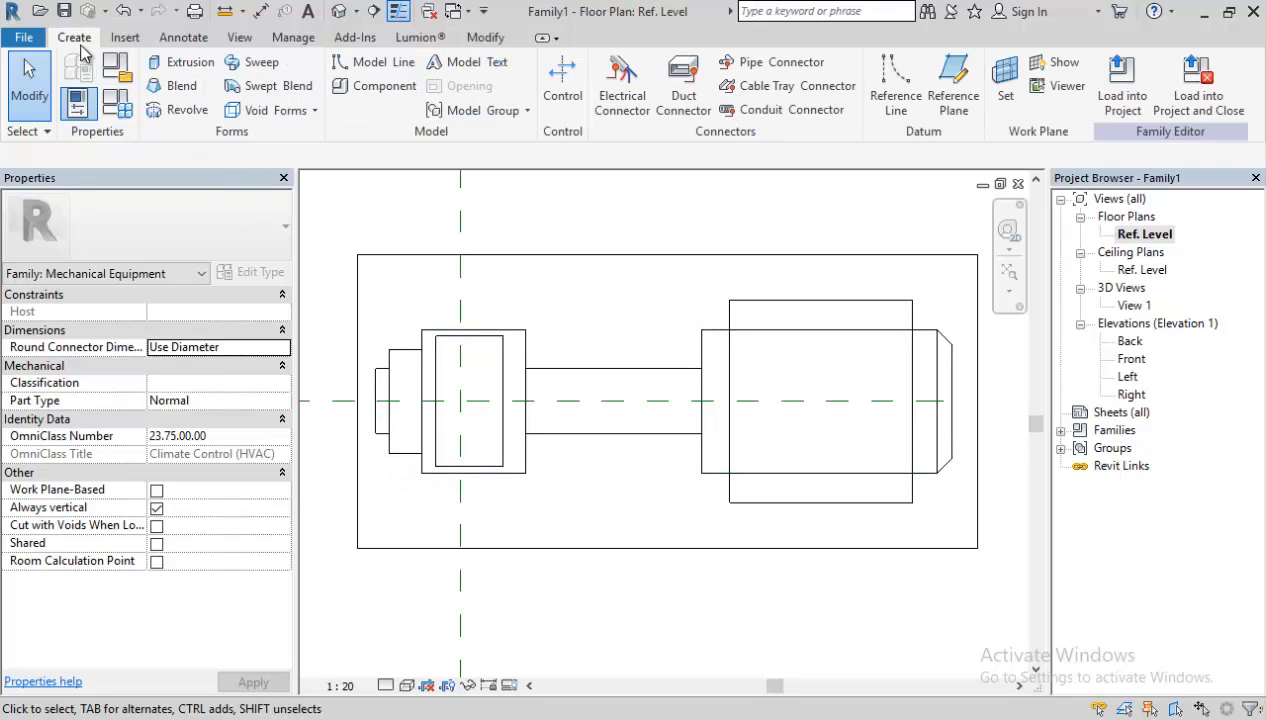
pyautogui.click(178, 110)
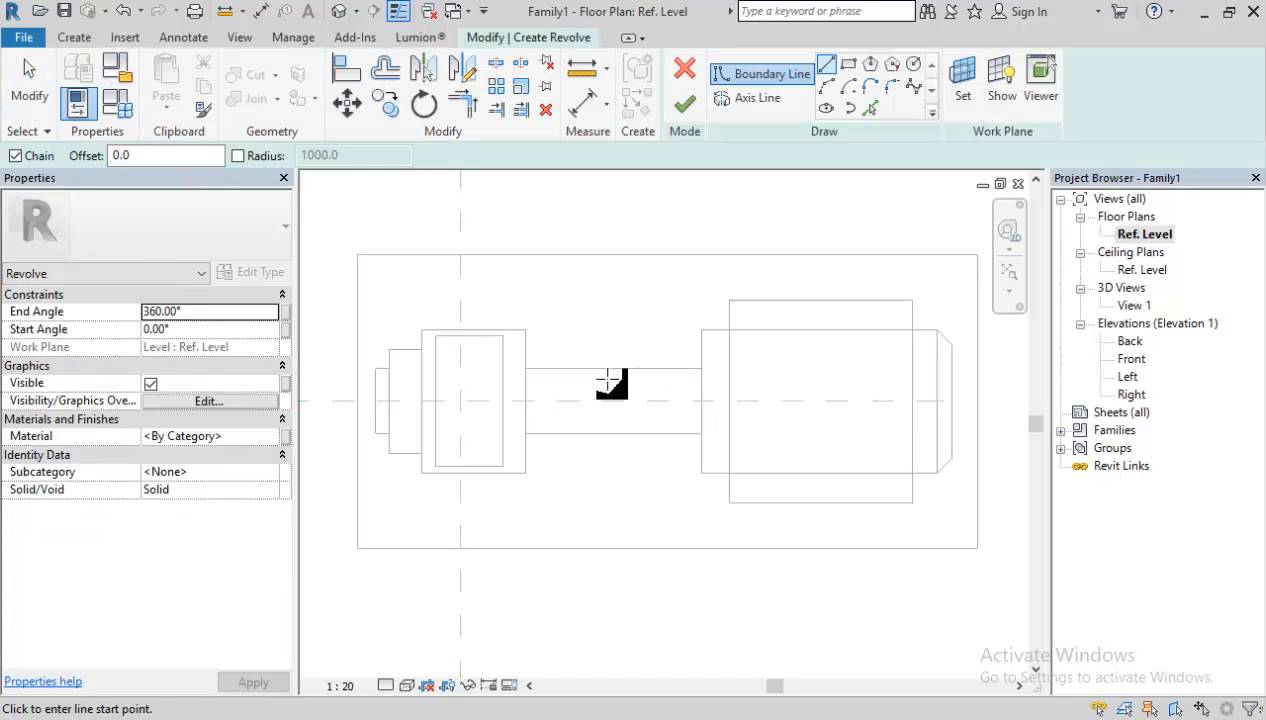
pyautogui.scroll(1, 515, 322)
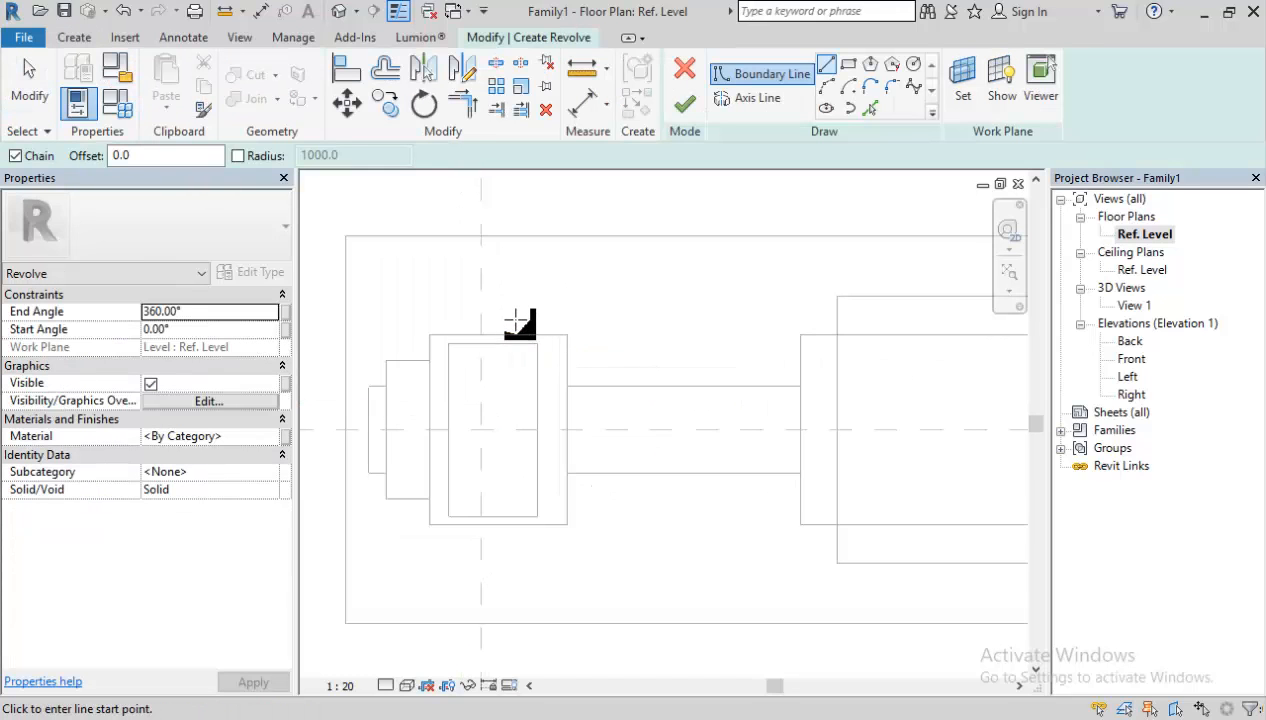
pyautogui.click(482, 249)
pyautogui.scroll(1, 446, 249)
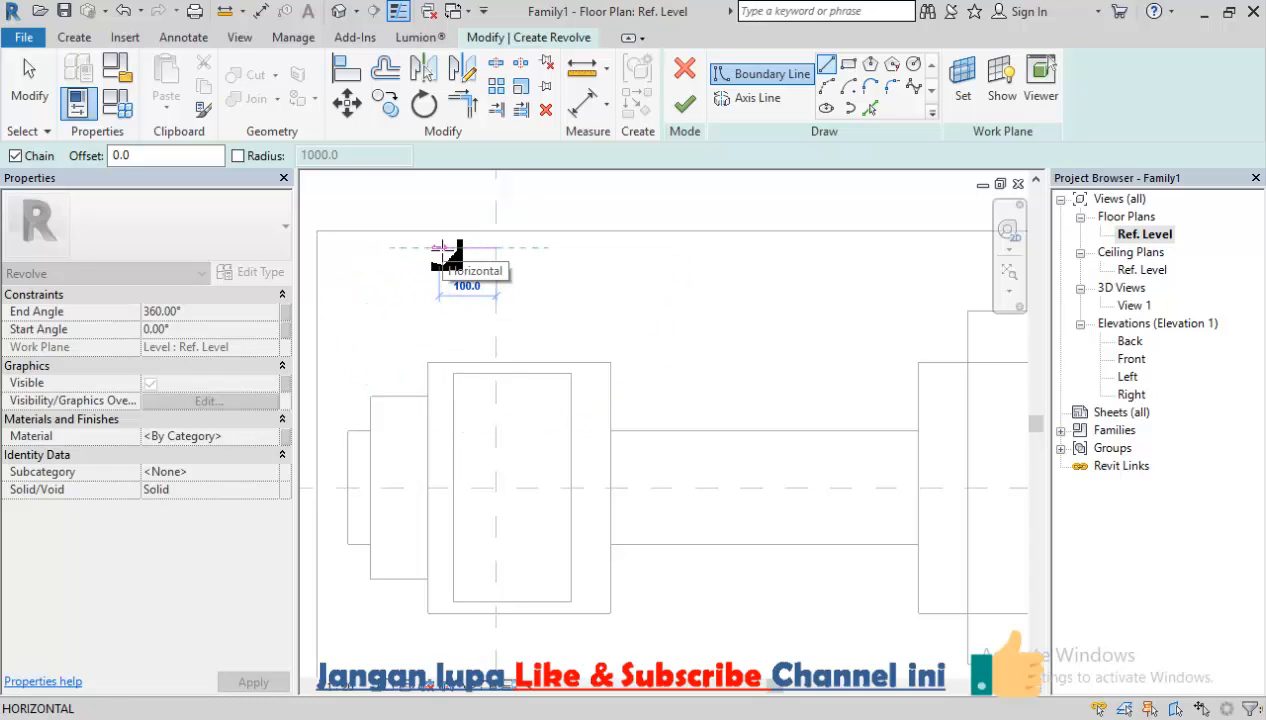
pyautogui.write('126')
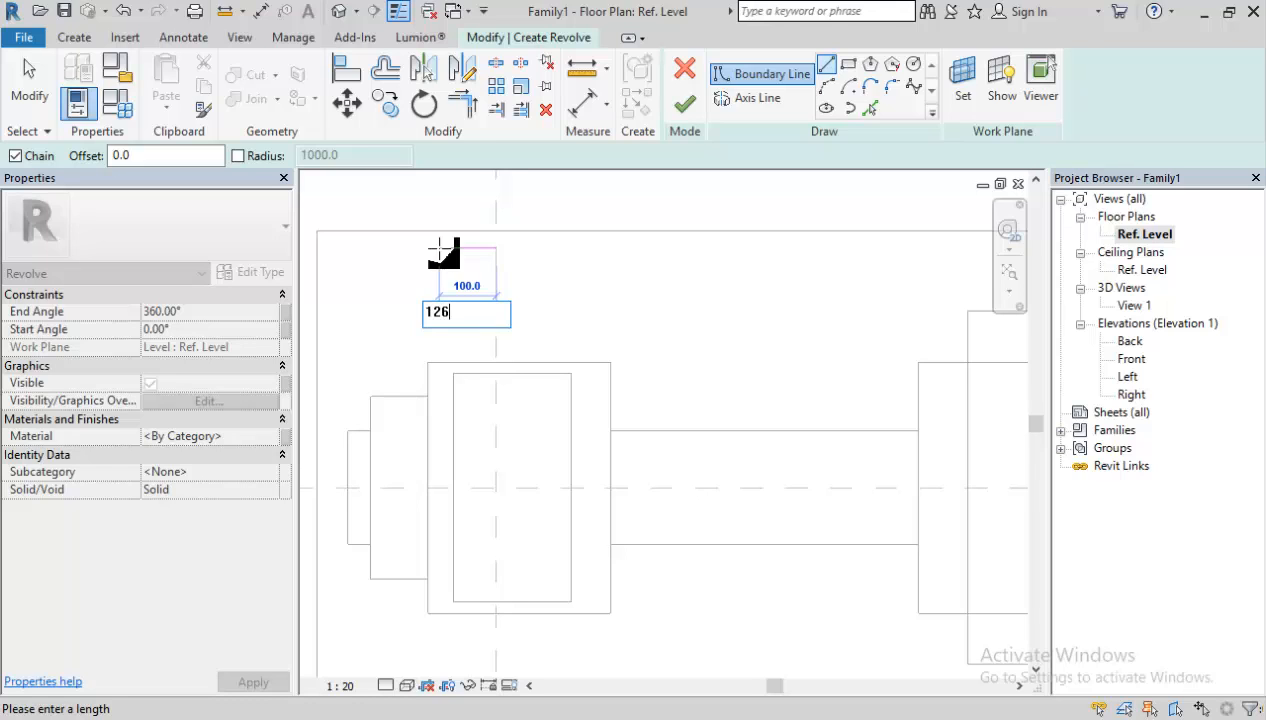
pyautogui.press('Return')
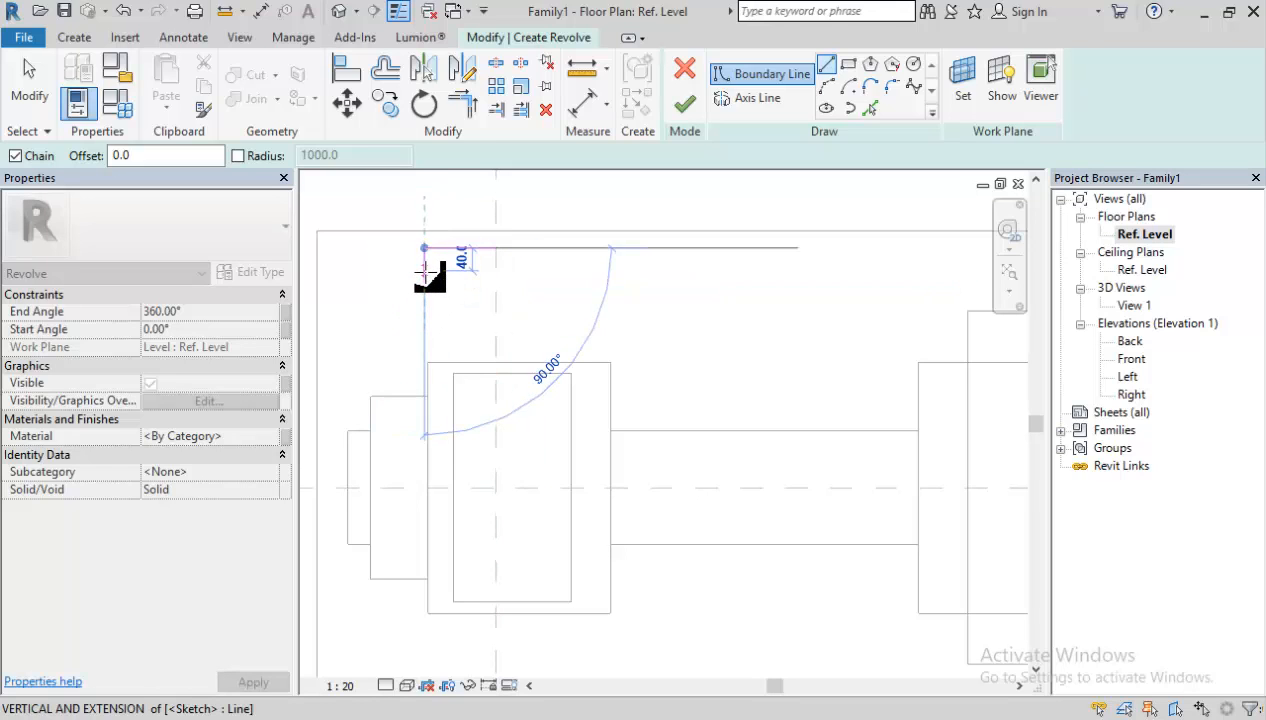
pyautogui.scroll(2, 424, 268)
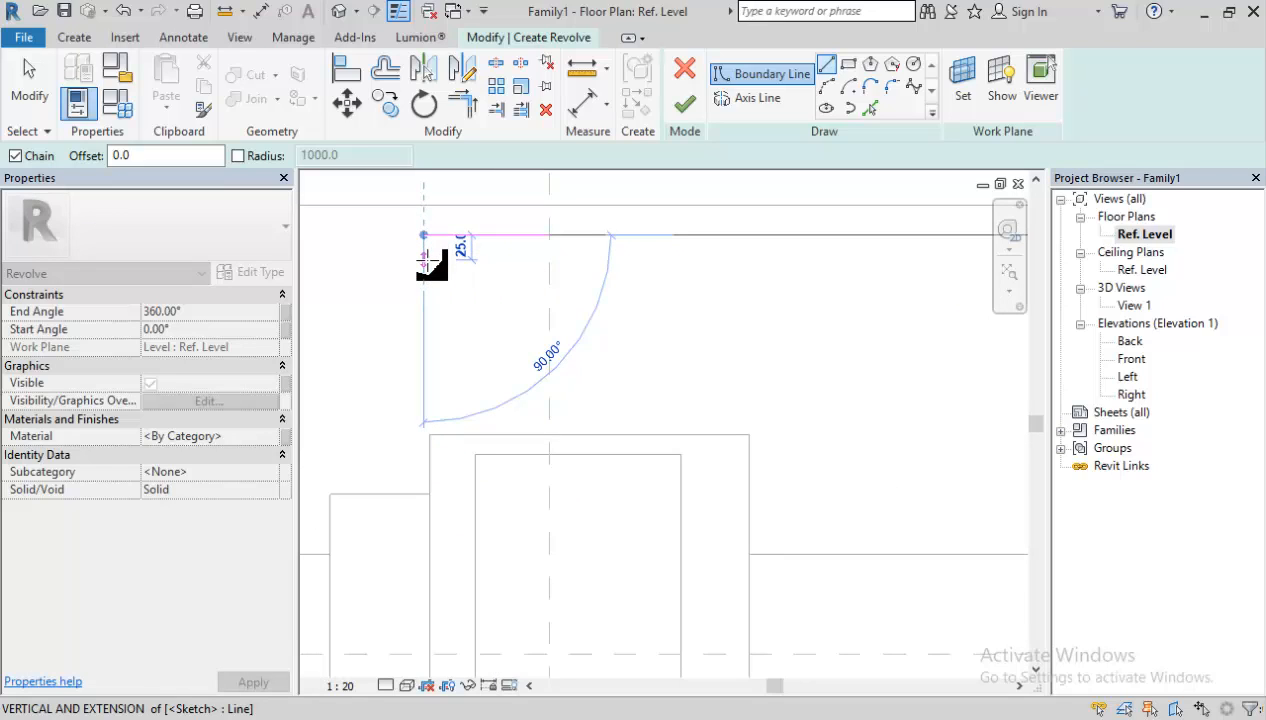
pyautogui.click(424, 259)
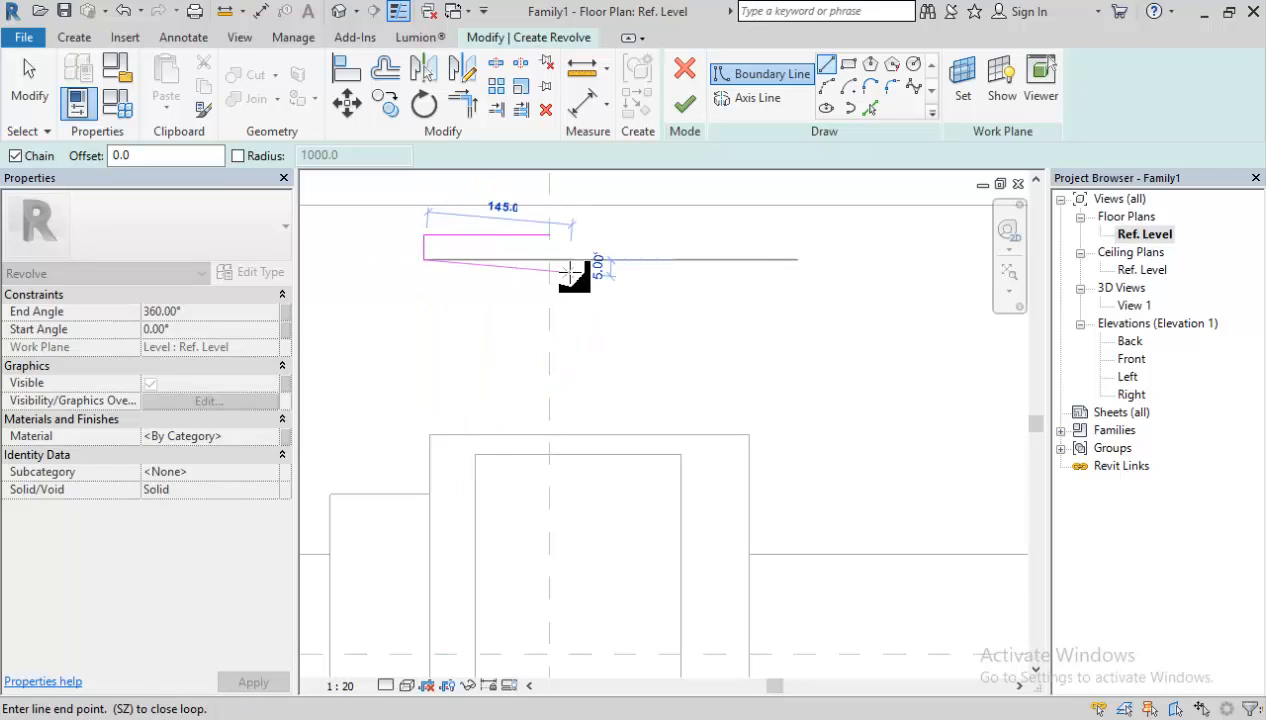
# Complete the nozzle profile with a neck about 46 mm wide reaching the pump centerline, closing the loop along the Center (Left/Right) plane, about 420 mm long.
pyautogui.click(506, 263)
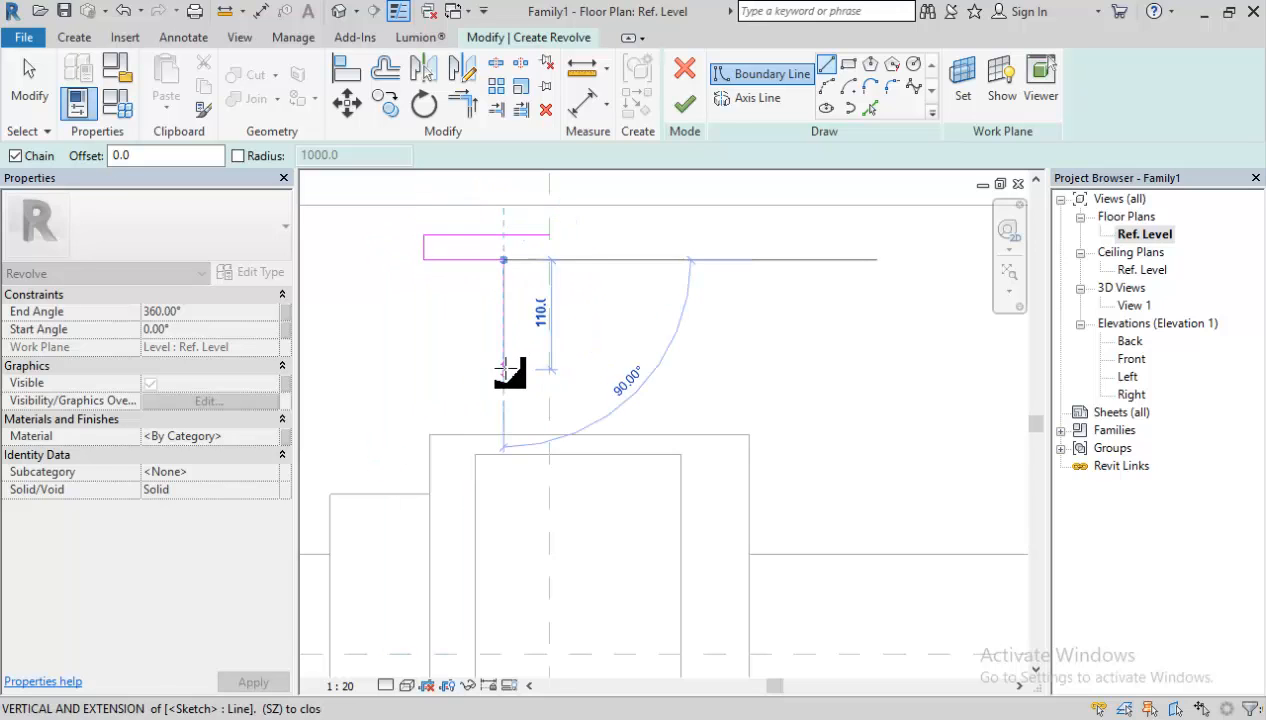
pyautogui.scroll(-1, 508, 369)
pyautogui.moveTo(508, 370); pyautogui.dragTo(525, 216, button='middle')
pyautogui.scroll(-1, 520, 347)
pyautogui.moveTo(517, 356)
pyautogui.mouseDown(button='middle')
pyautogui.moveTo(526, 401)
pyautogui.moveTo(513, 386)
pyautogui.mouseUp(button='middle')
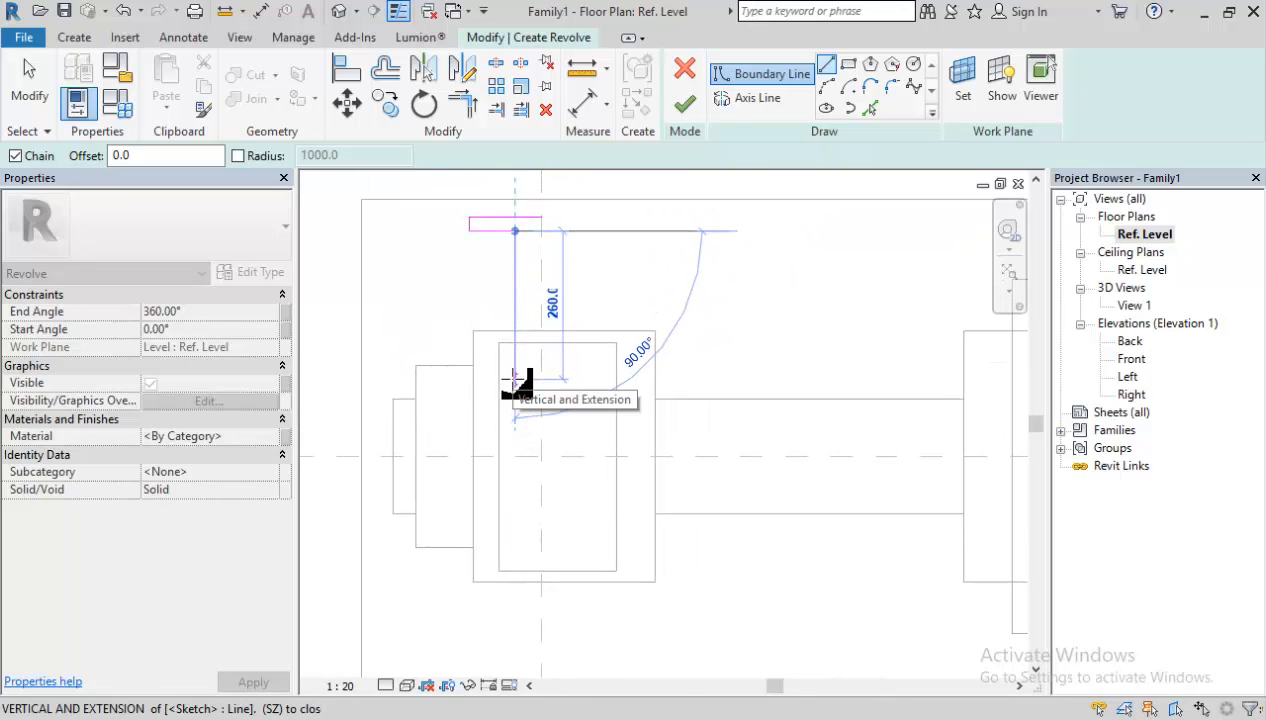
pyautogui.click(515, 456)
pyautogui.click(541, 456)
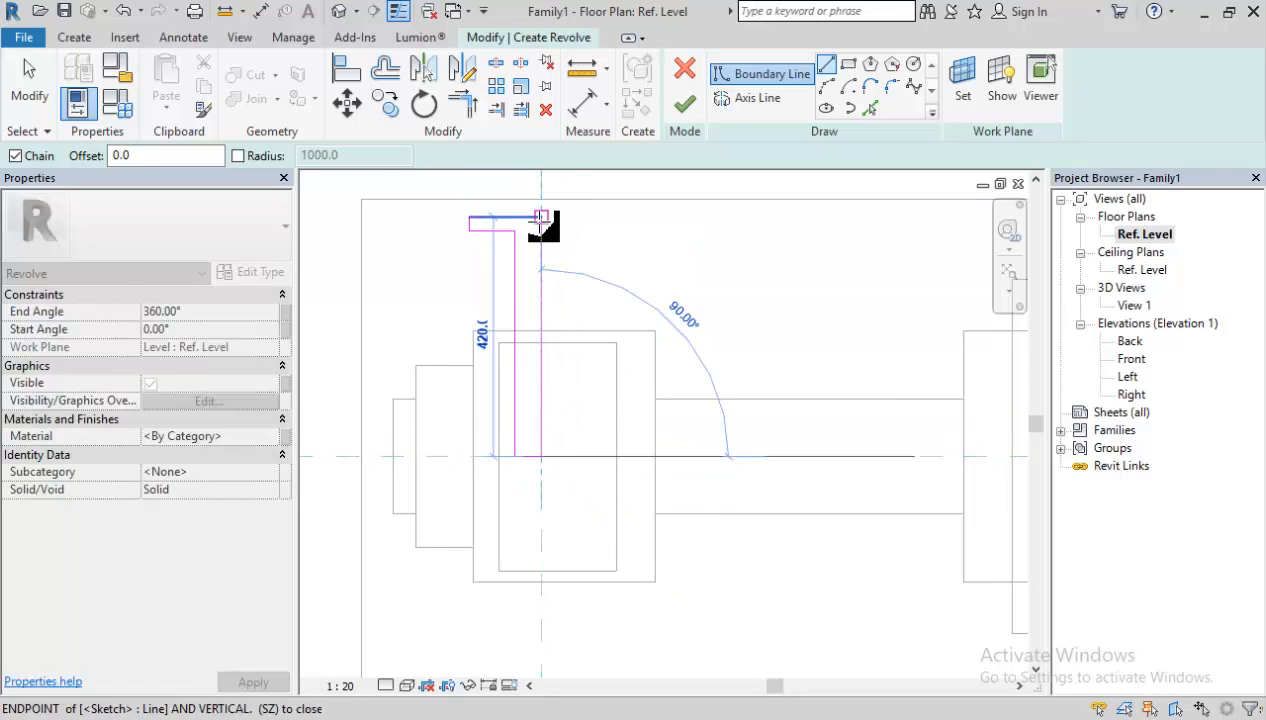
pyautogui.click(541, 217)
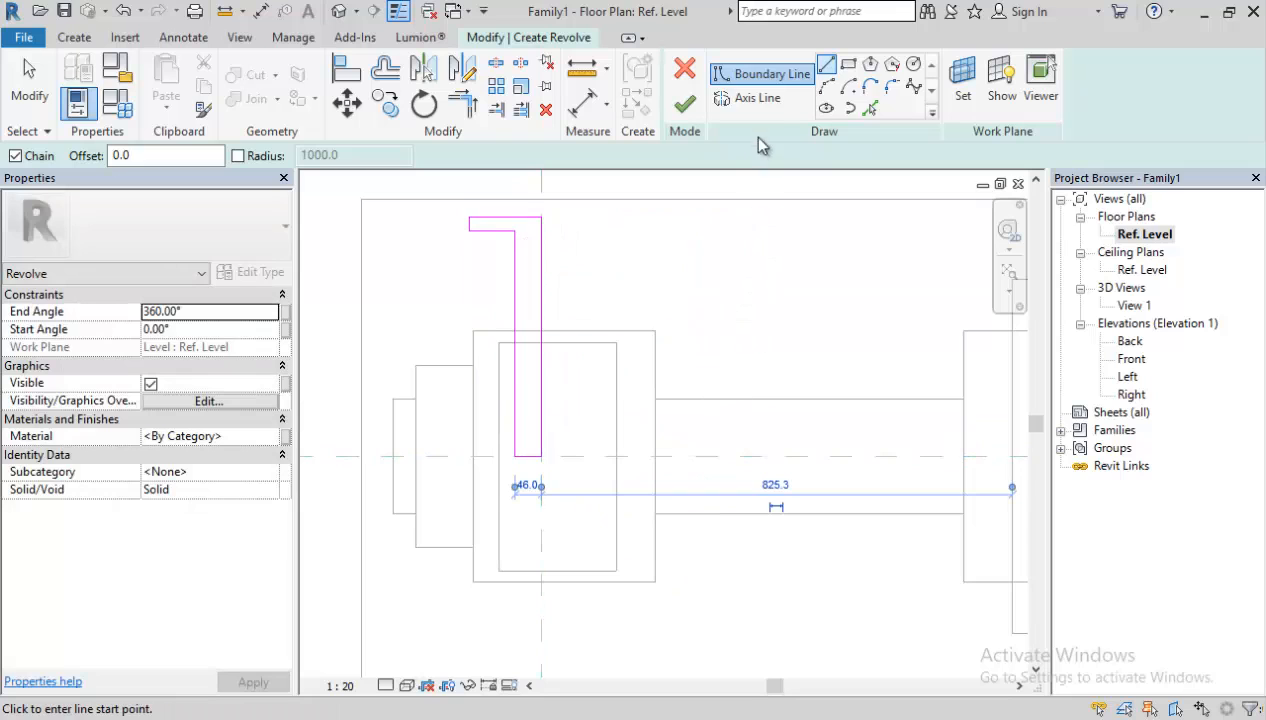
# Draw an axis line about 140 mm long on the Center (Left/Right) plane above the profile and finish the 360° revolve.
pyautogui.click(750, 97)
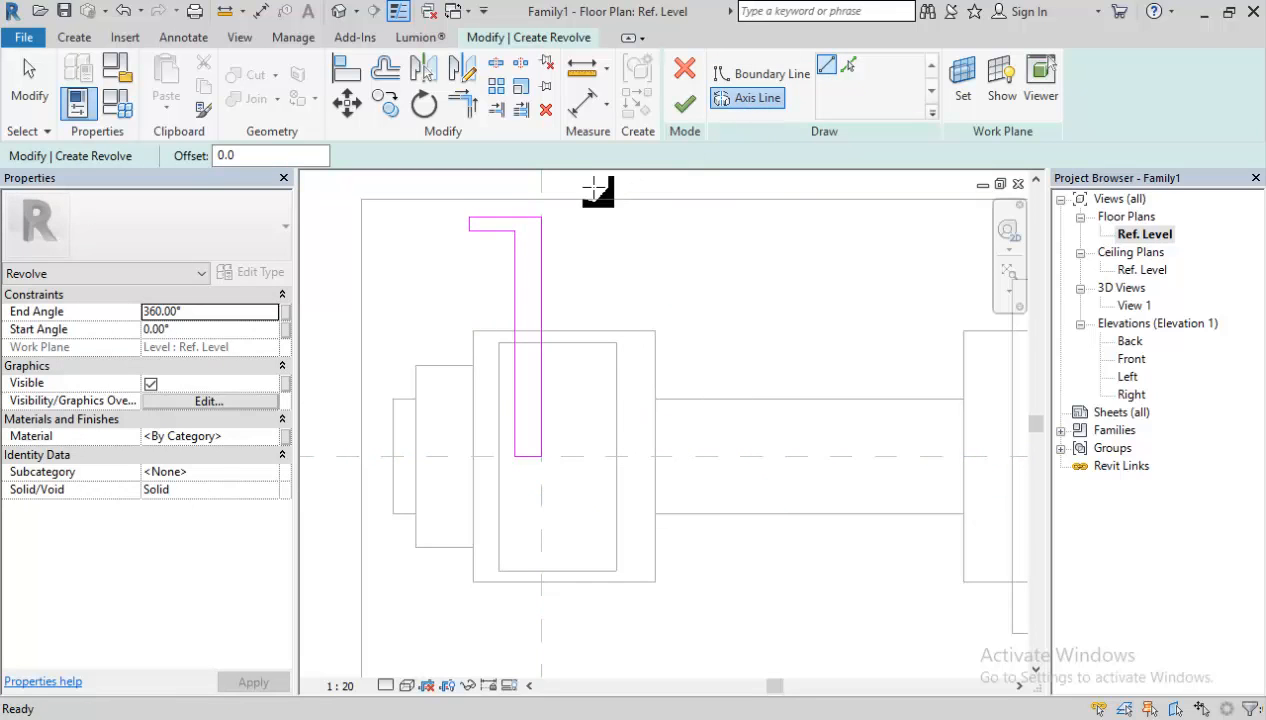
pyautogui.click(540, 218)
pyautogui.moveTo(541, 337); pyautogui.dragTo(517, 505, button='middle')
pyautogui.click(518, 304)
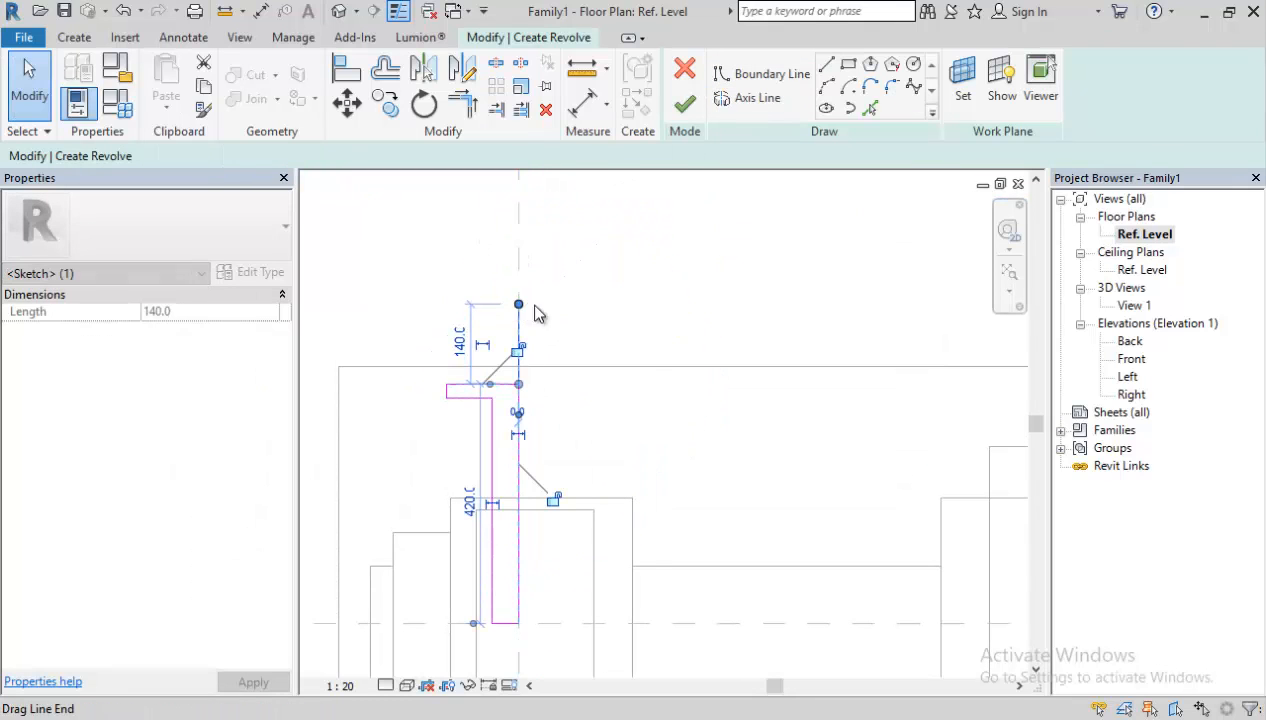
pyautogui.click(684, 104)
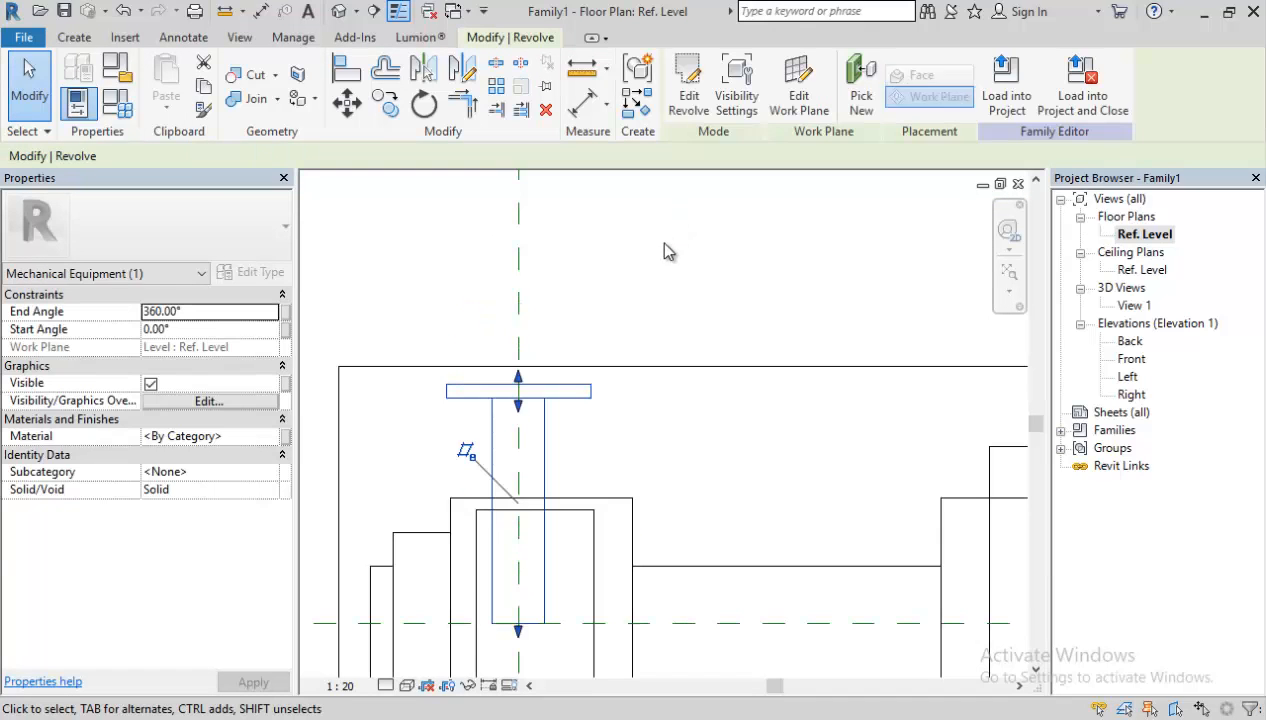
pyautogui.click(652, 276)
pyautogui.scroll(-2, 613, 217)
pyautogui.scroll(-1, 606, 225)
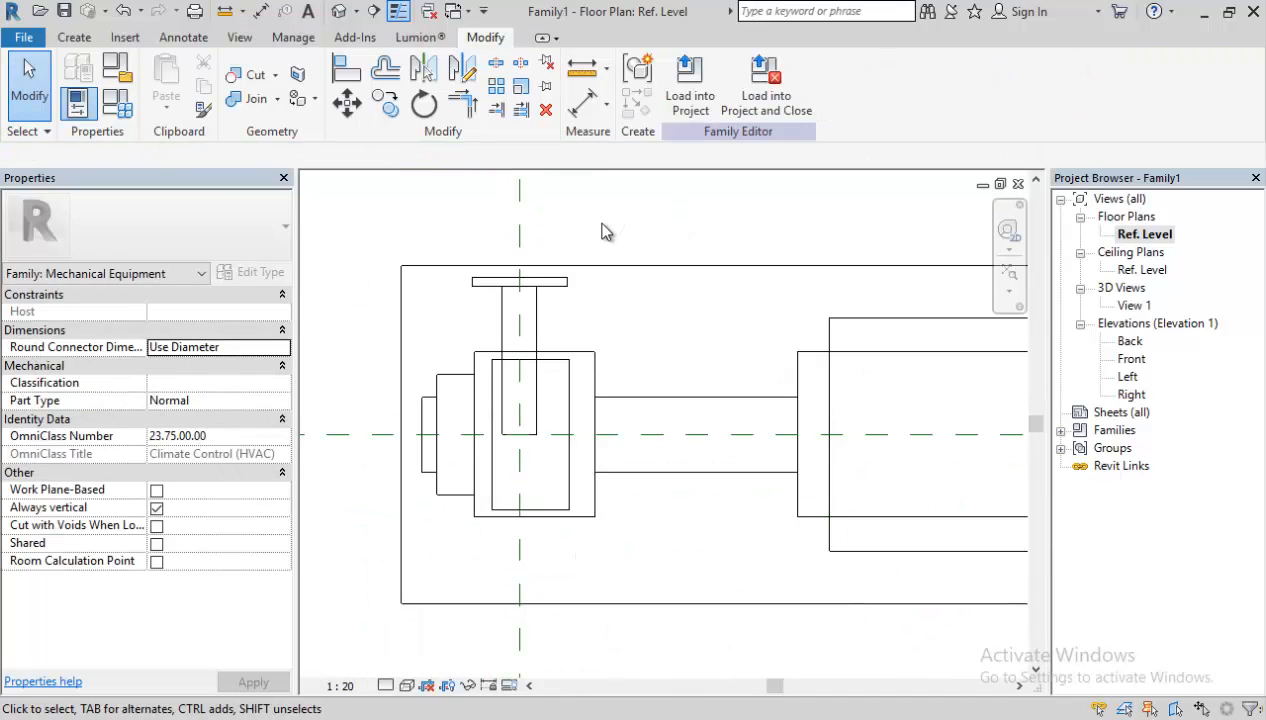
pyautogui.scroll(2, 487, 296)
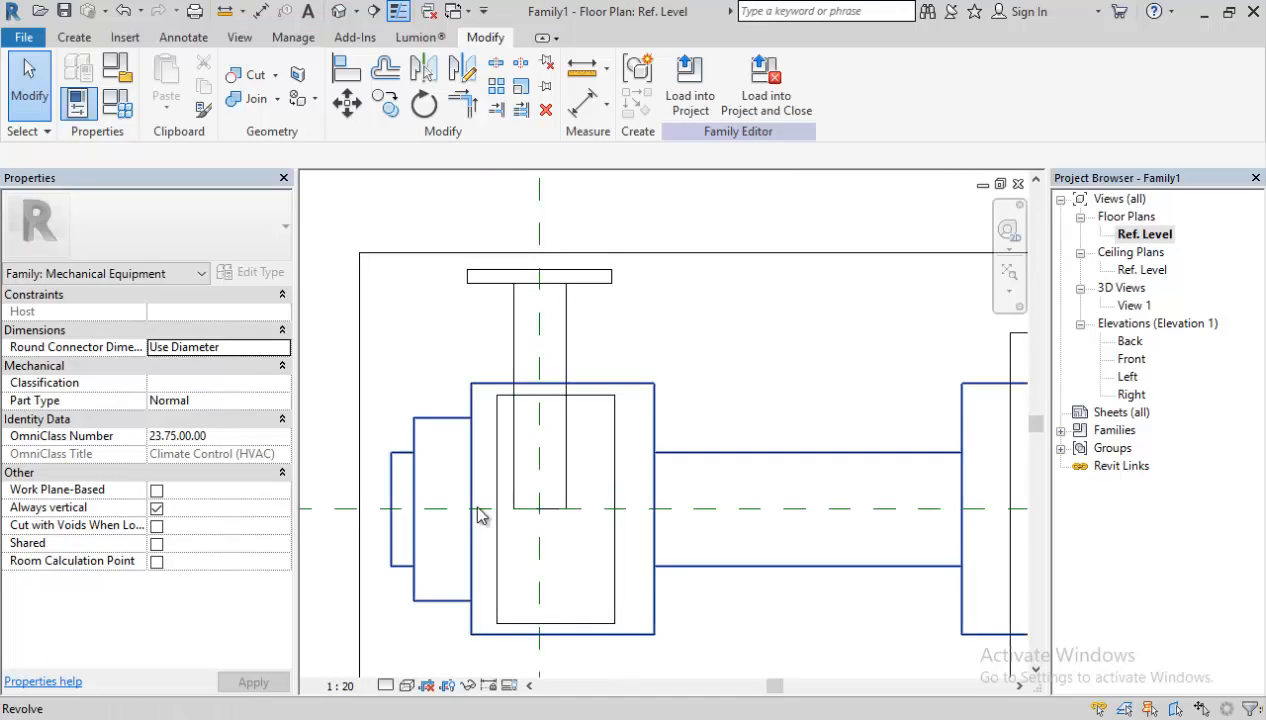
# Select the flanged nozzle in 3D View 1 and move it up 260 mm in the Front elevation with Disjoin enabled.
pyautogui.doubleClick(1130, 307)
pyautogui.keyDown('shift'); pyautogui.moveTo(509, 429); pyautogui.dragTo(337, 400, button='middle'); pyautogui.keyUp('shift')
pyautogui.keyDown('shift'); pyautogui.moveTo(415, 432); pyautogui.dragTo(610, 420, button='middle'); pyautogui.keyUp('shift')
pyautogui.click(665, 308)
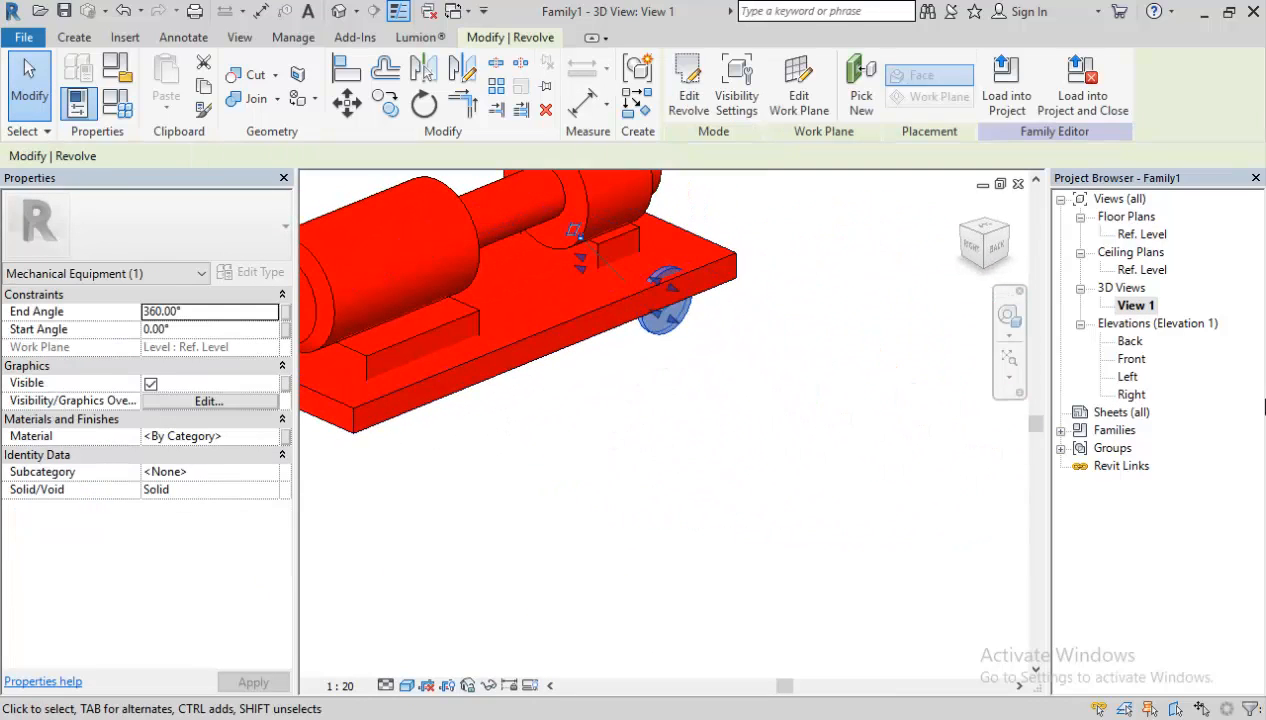
pyautogui.doubleClick(1131, 359)
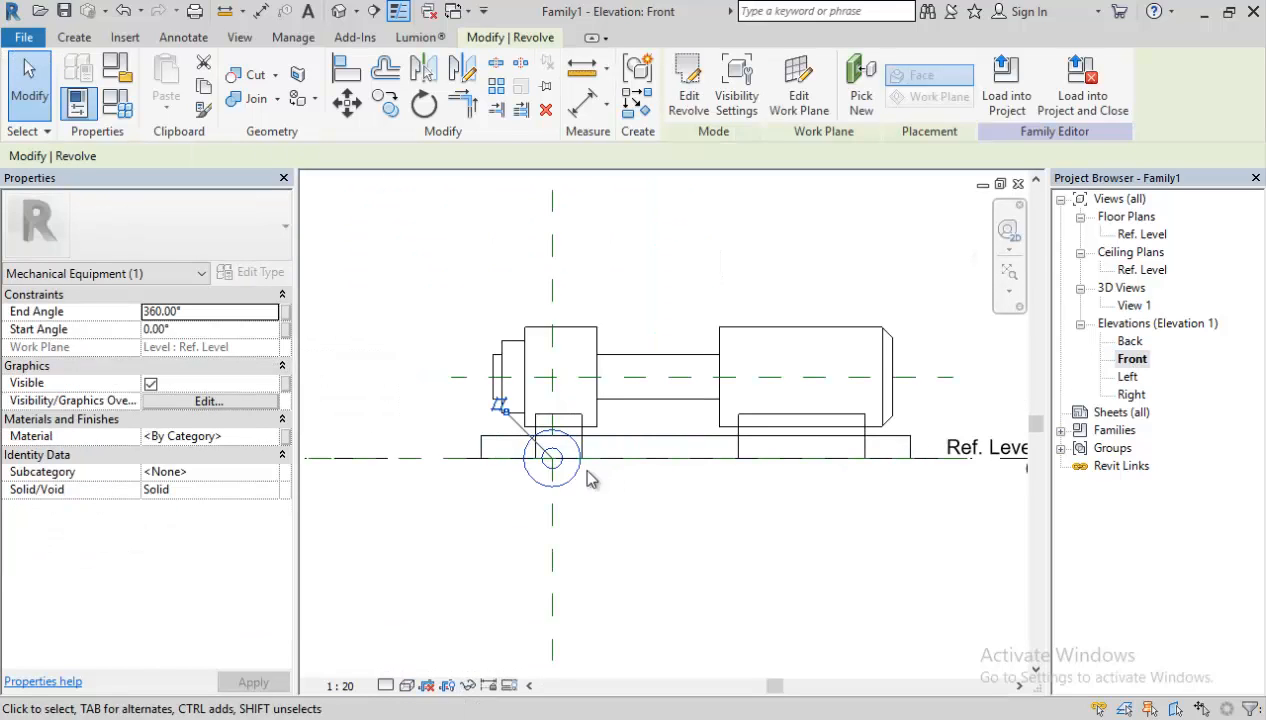
pyautogui.scroll(3, 552, 475)
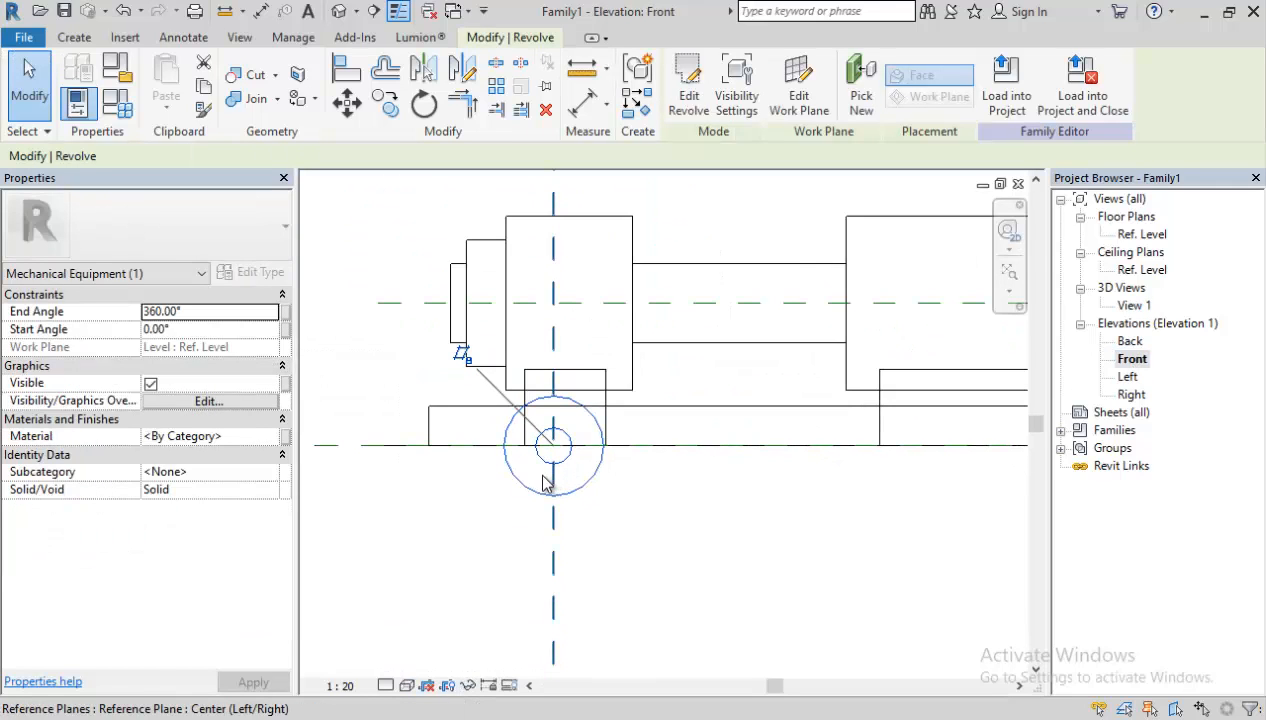
pyautogui.click(355, 115)
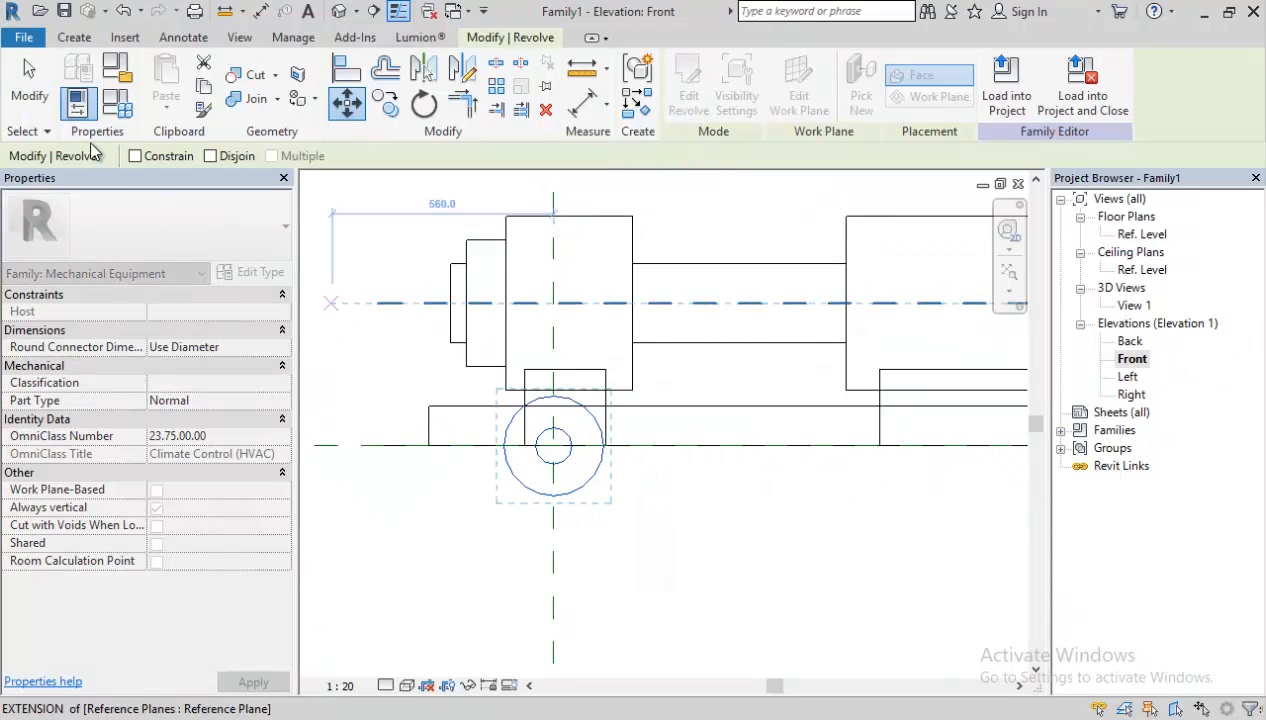
pyautogui.click(211, 156)
pyautogui.click(594, 450)
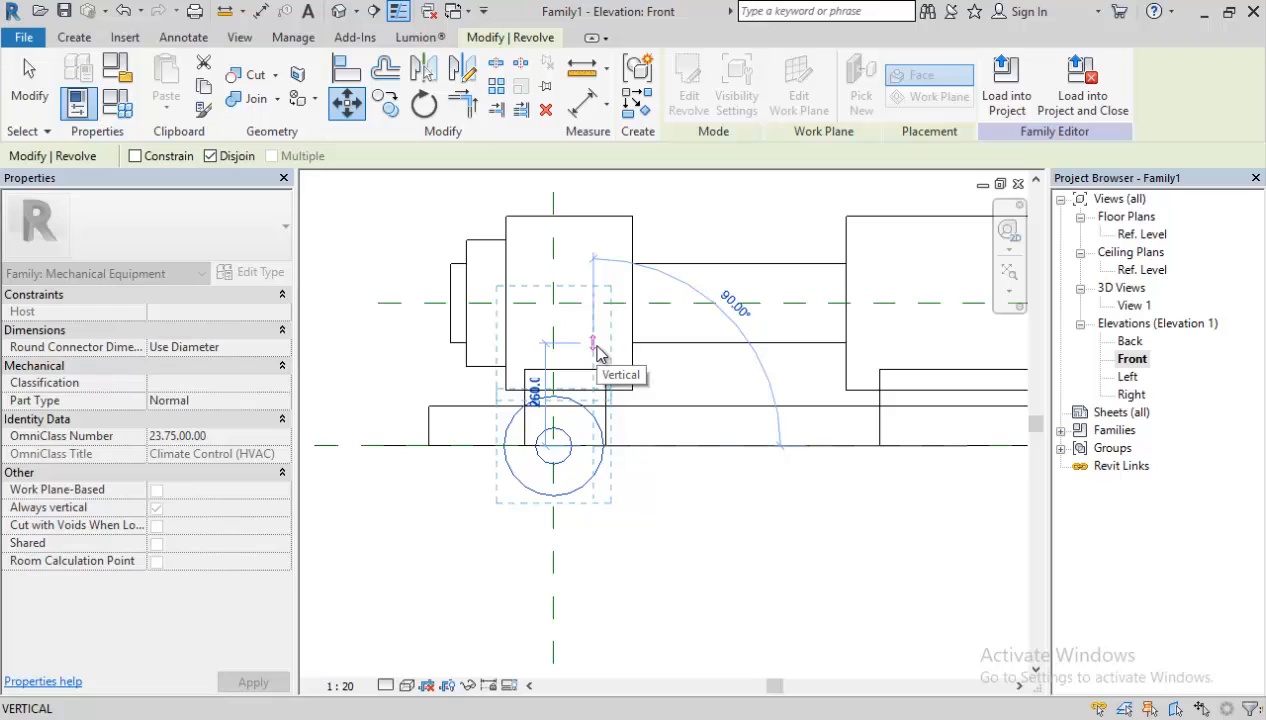
pyautogui.write('260')
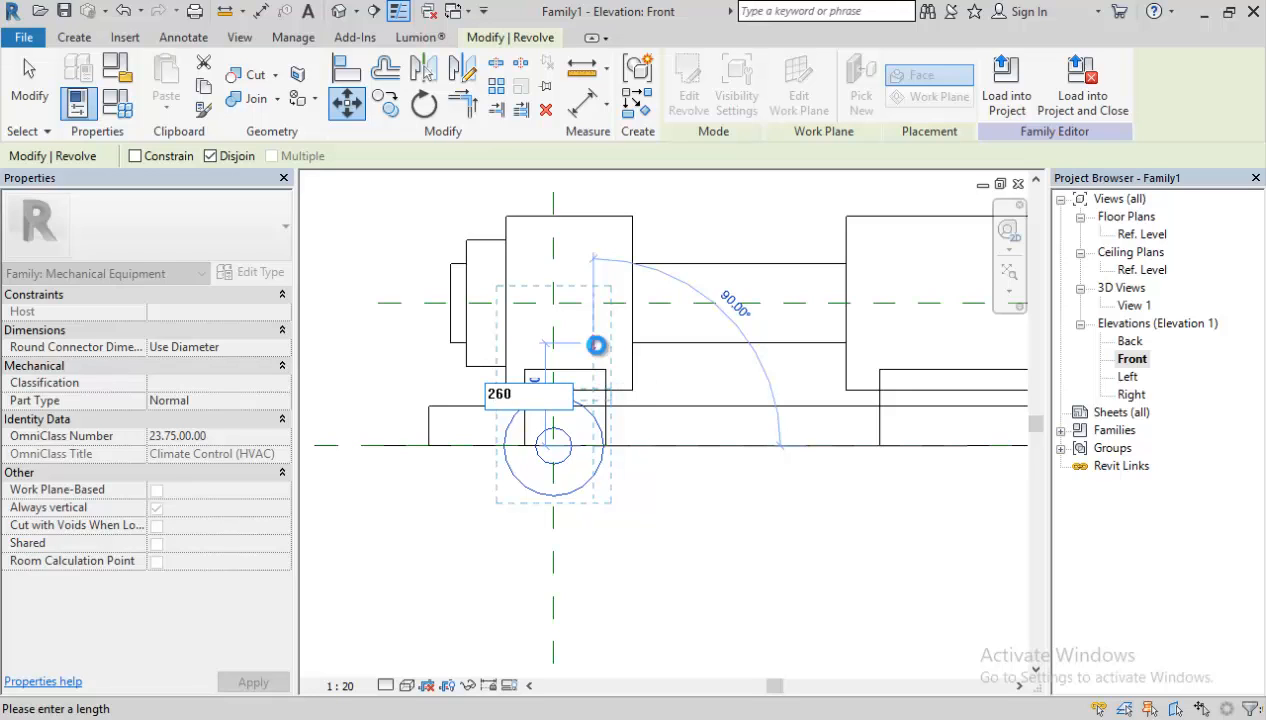
pyautogui.press('Return')
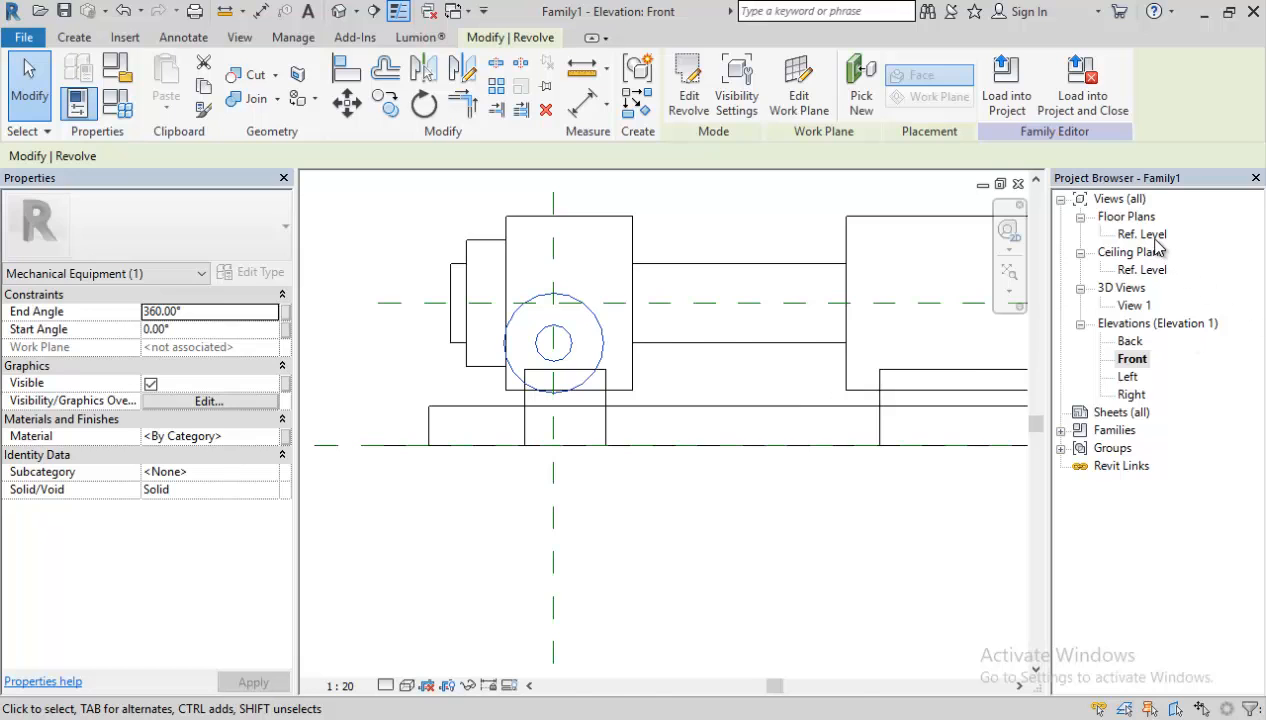
# In the Ref. Level plan, mirror a copy of the flanged nozzle about the pump's horizontal centerline plane.
pyautogui.doubleClick(1142, 234)
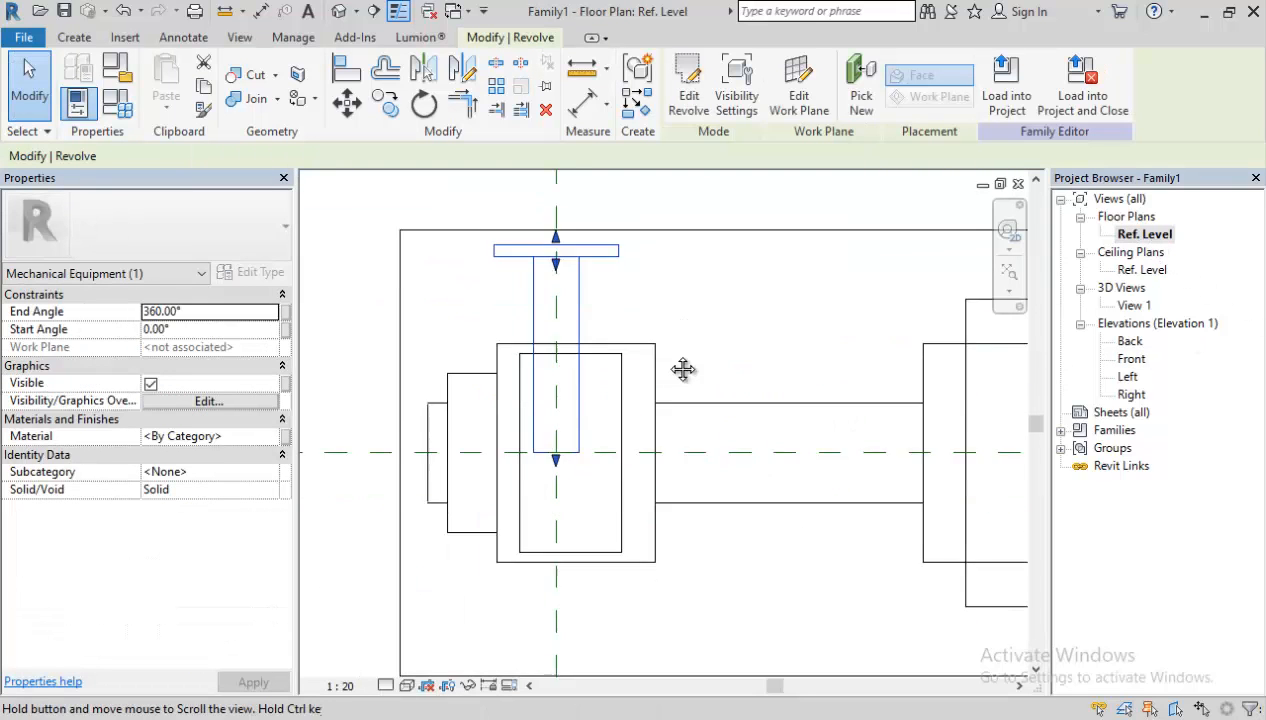
pyautogui.scroll(-1, 683, 370)
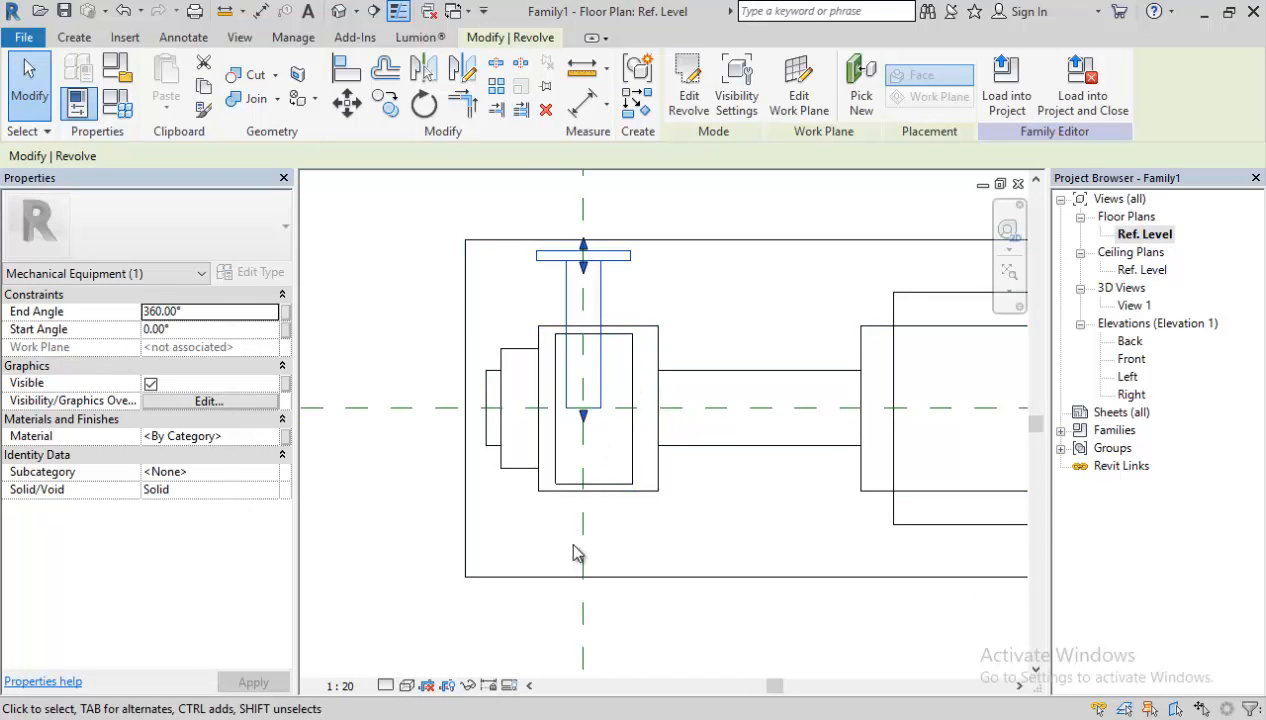
pyautogui.moveTo(577, 553); pyautogui.dragTo(540, 543, button='middle')
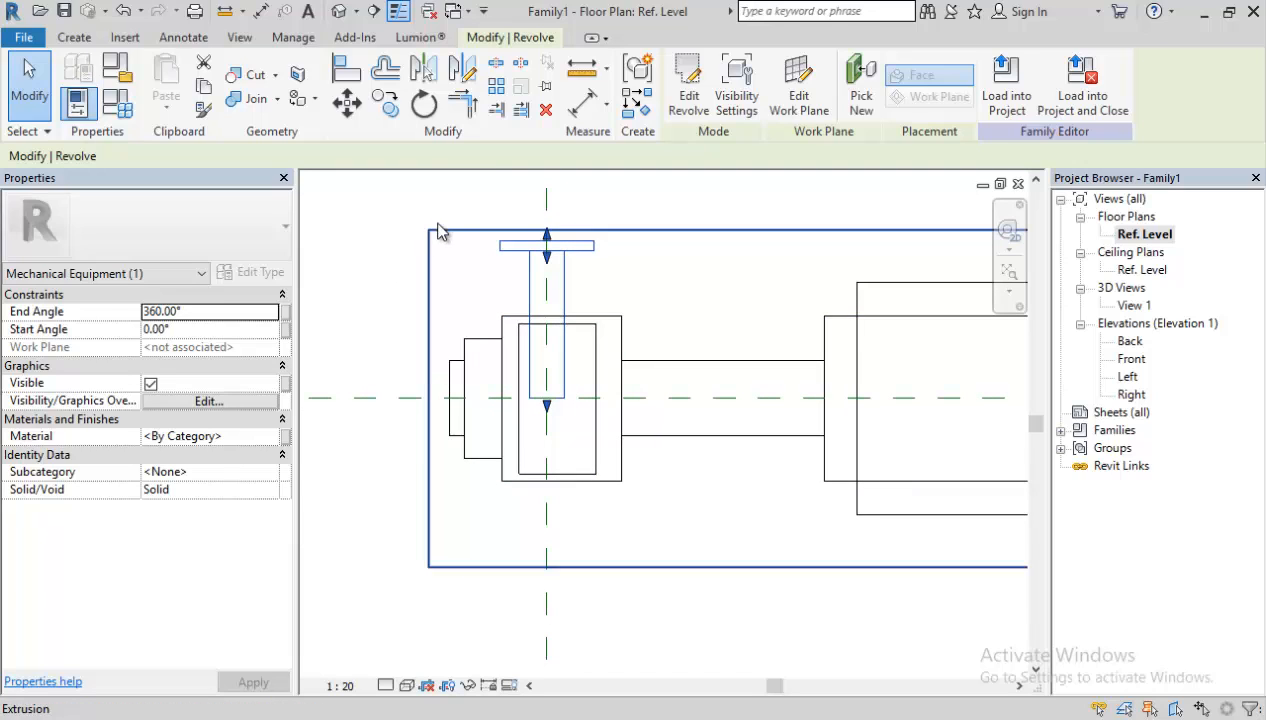
pyautogui.click(414, 179)
pyautogui.press('m')
pyautogui.press('m')
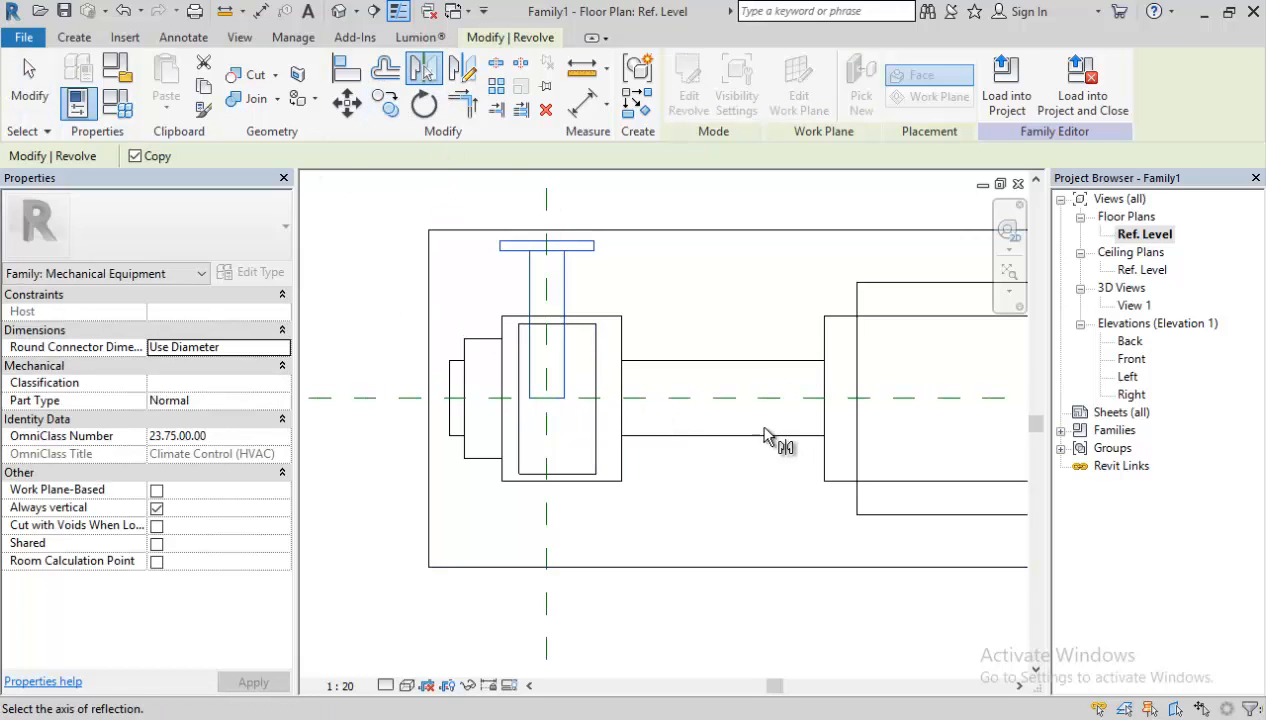
pyautogui.click(700, 405)
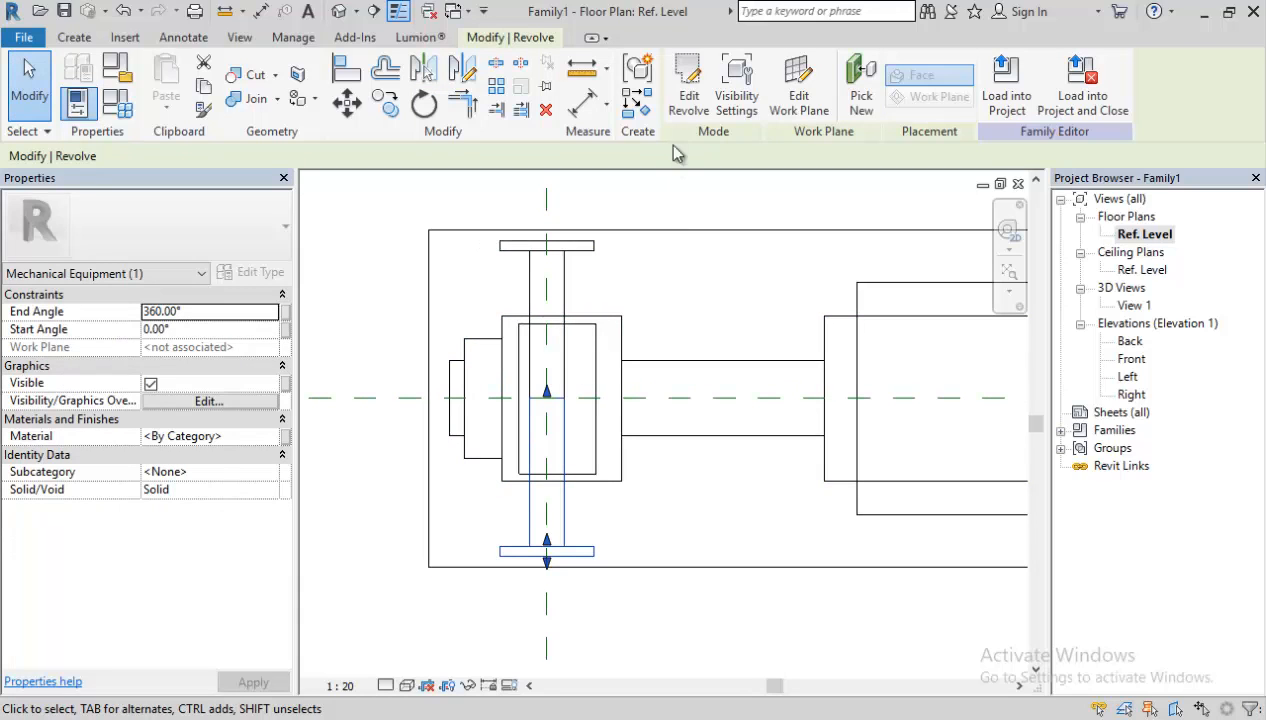
# Edit the mirrored nozzle's revolve sketch and set the flange's outer edge to 140 mm from the axis.
pyautogui.click(689, 85)
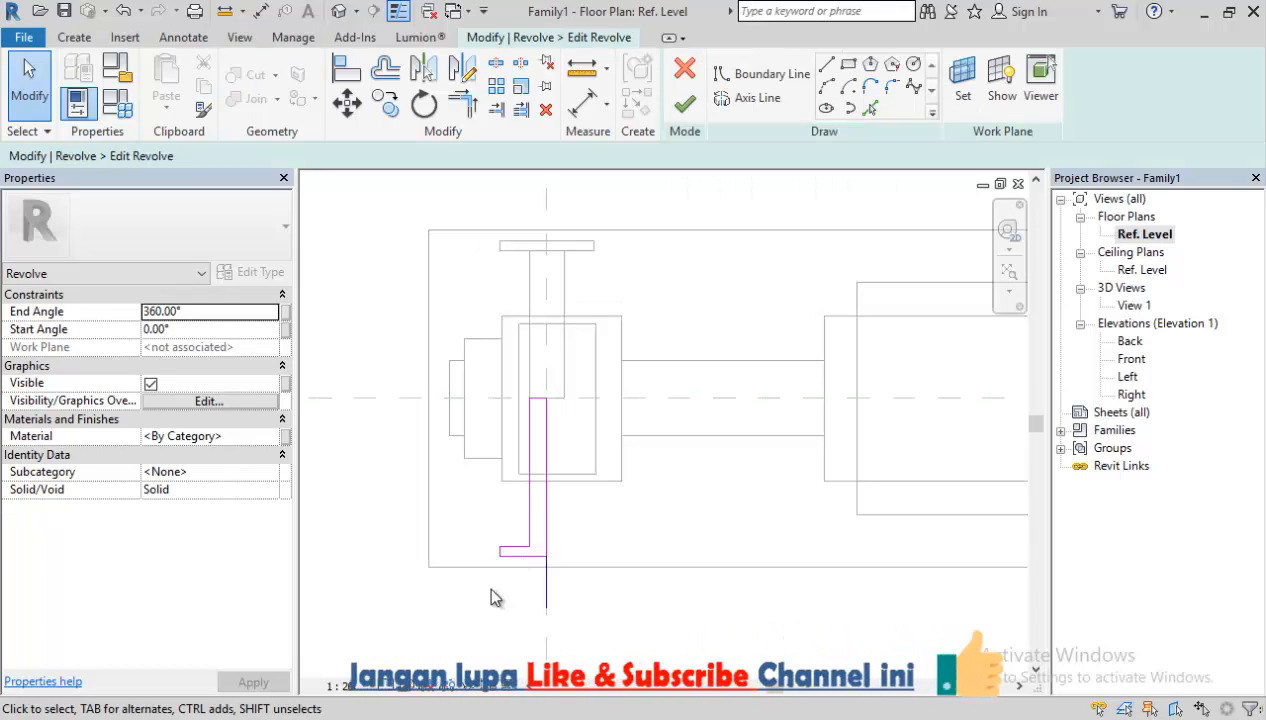
pyautogui.scroll(2, 497, 597)
pyautogui.scroll(3, 490, 597)
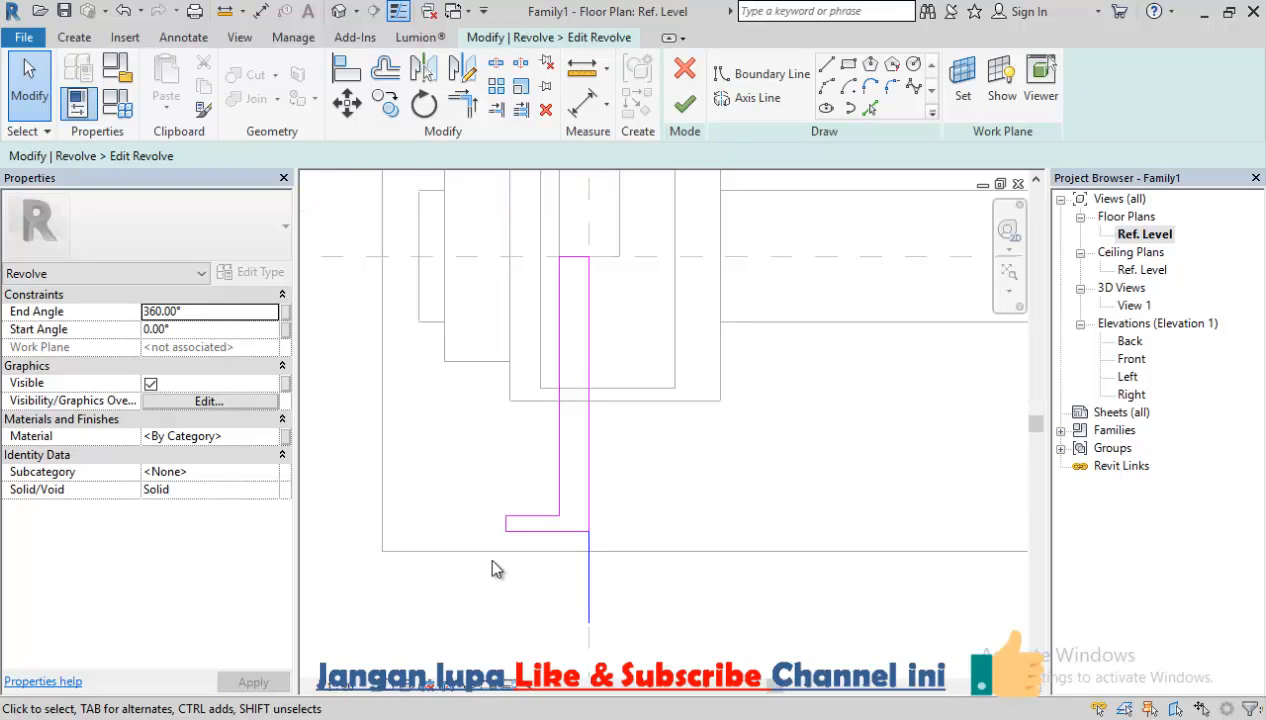
pyautogui.click(511, 512)
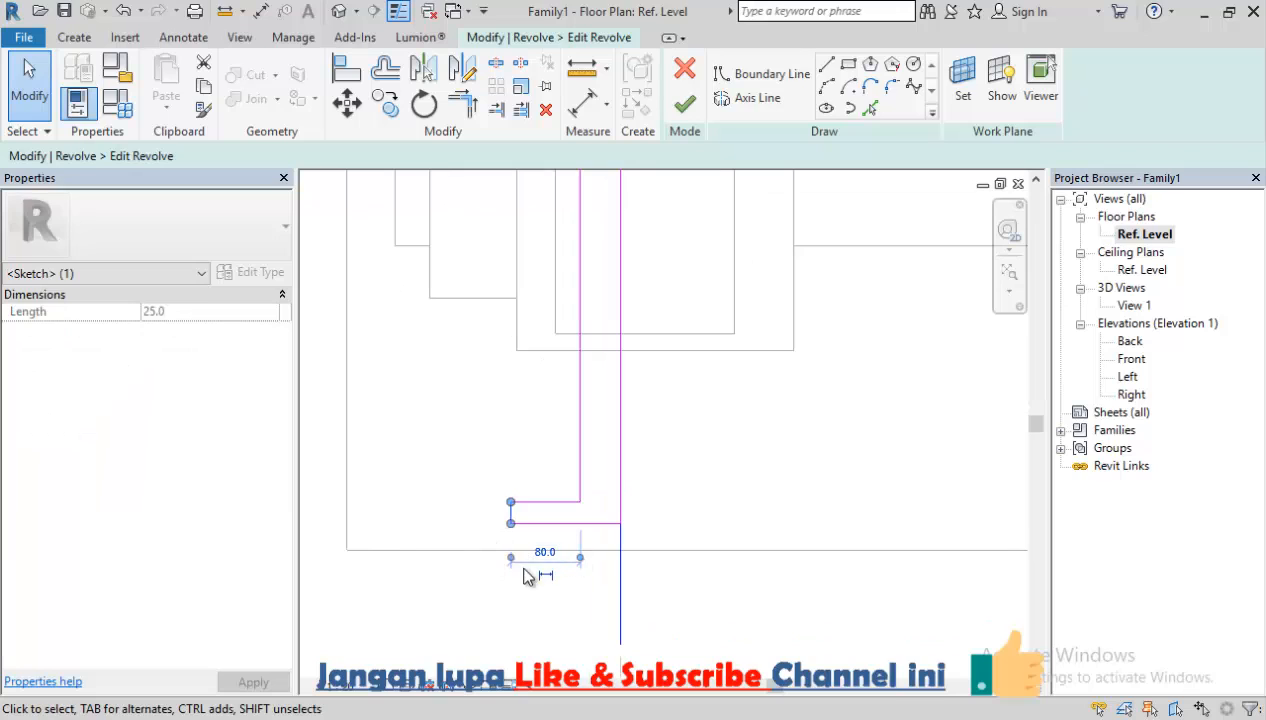
pyautogui.scroll(2, 523, 579)
pyautogui.moveTo(605, 548); pyautogui.dragTo(656, 486)
pyautogui.click(586, 547)
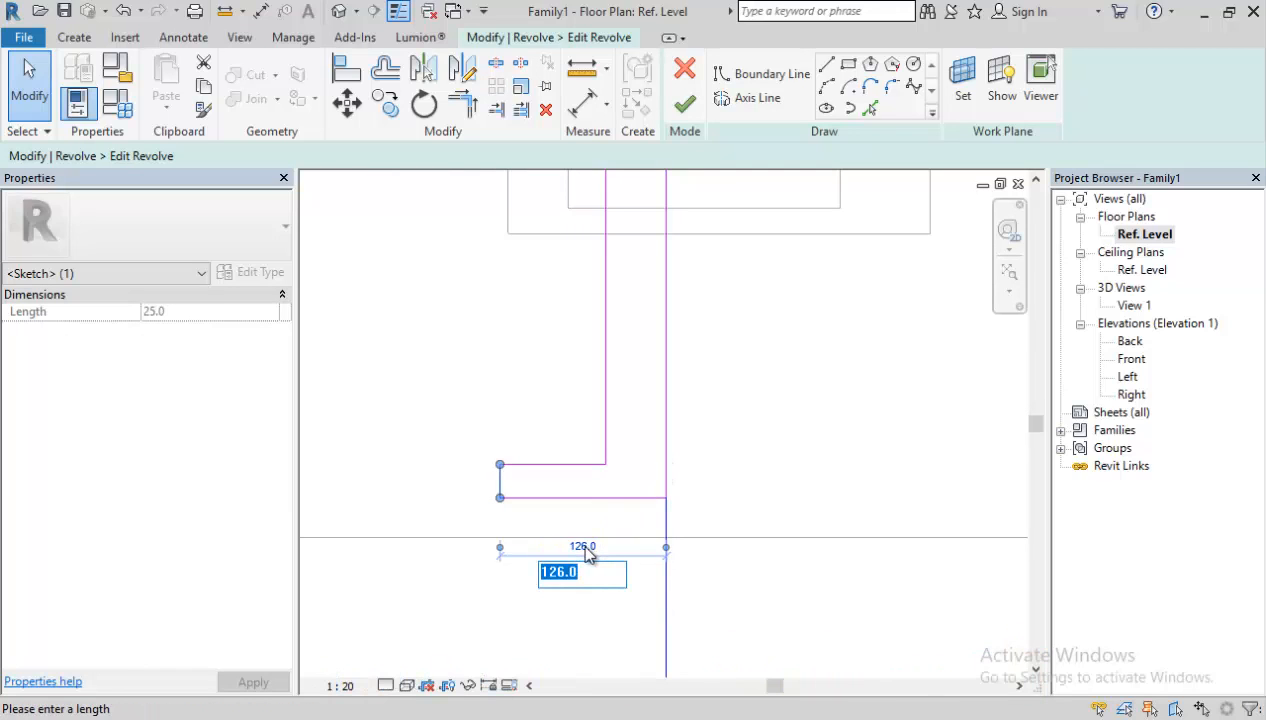
pyautogui.press('Return')
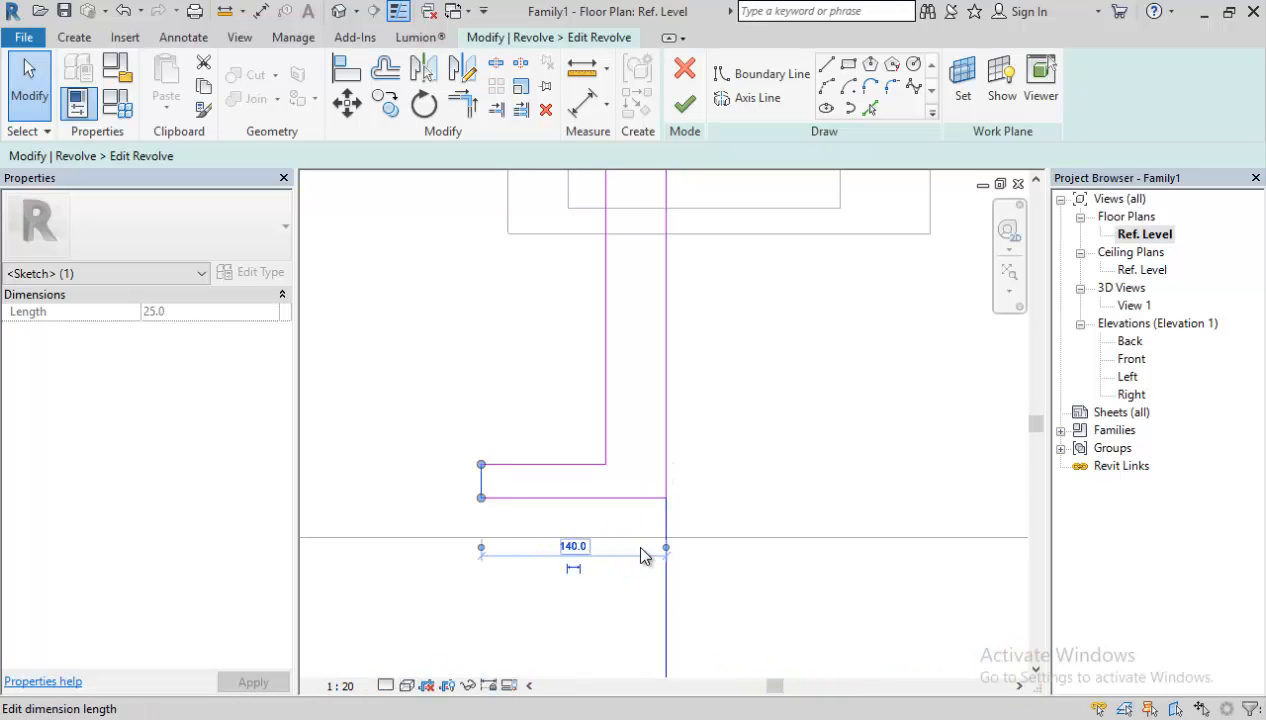
# Finish editing the mirrored nozzle's revolve sketch with its widened flange and clear the selection.
pyautogui.scroll(-2, 786, 475)
pyautogui.moveTo(784, 483); pyautogui.dragTo(742, 515, button='middle')
pyautogui.scroll(-1, 742, 515)
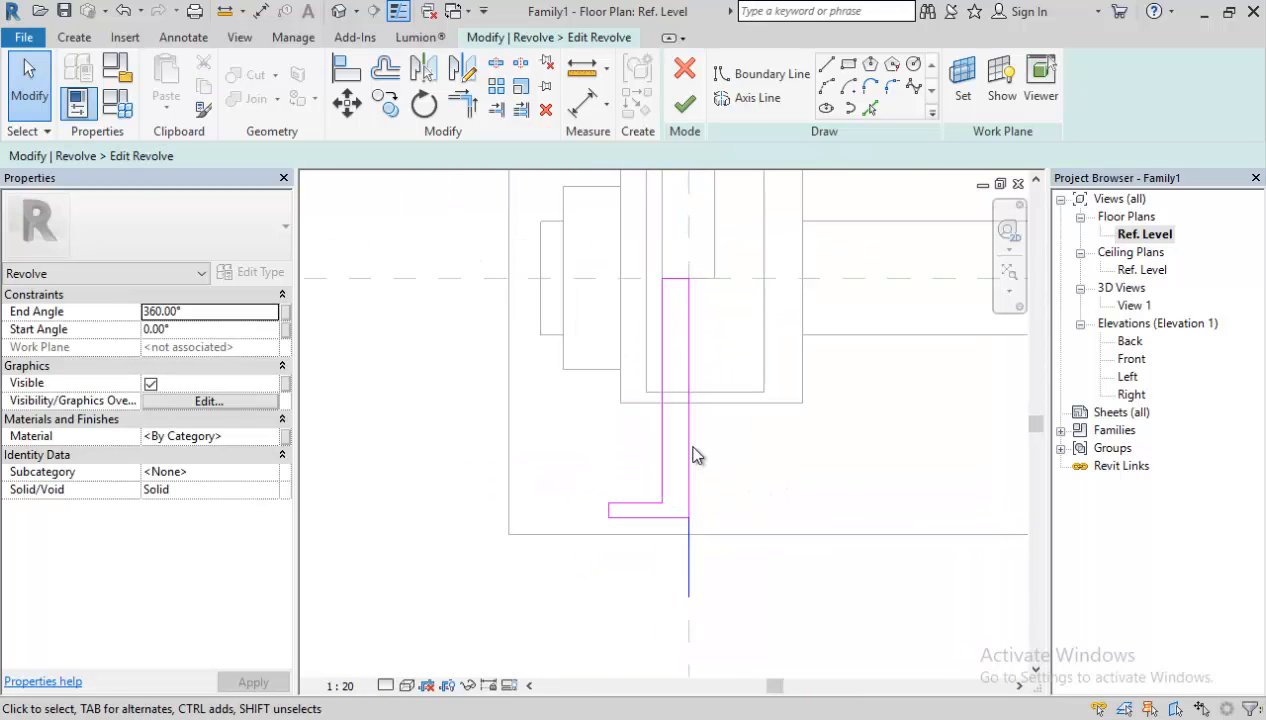
pyautogui.click(683, 108)
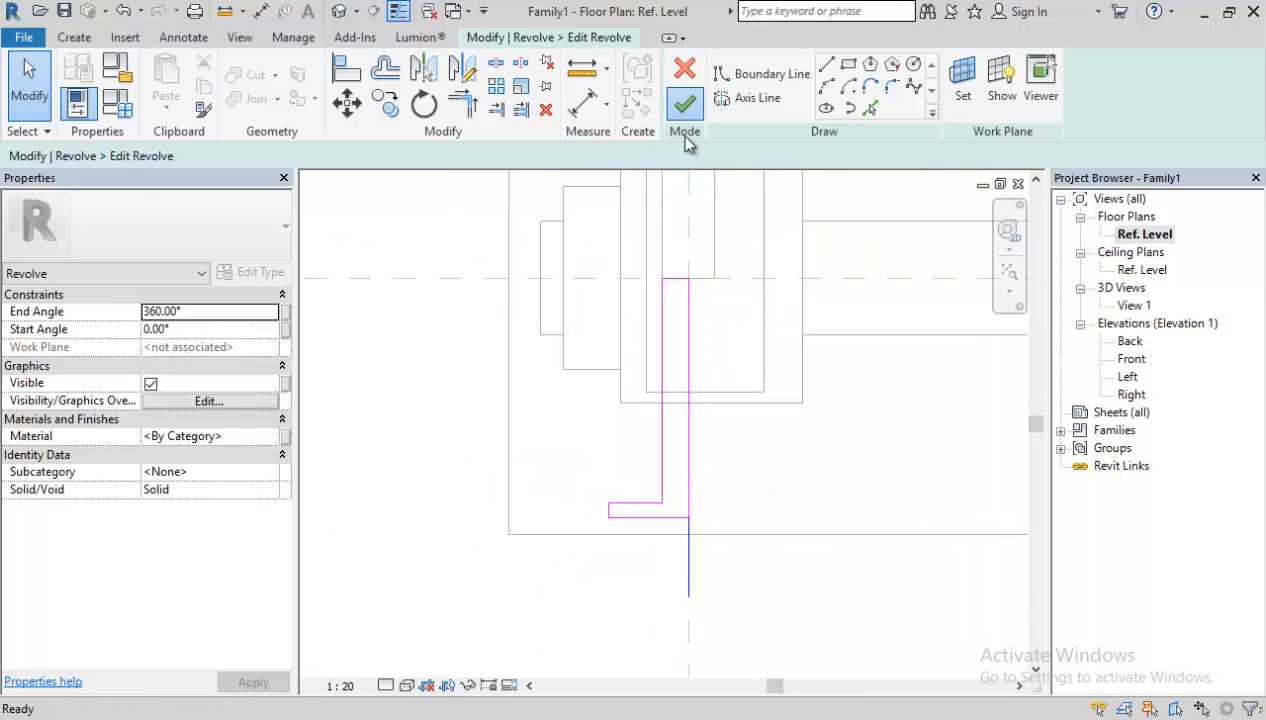
pyautogui.click(876, 587)
# Select both flanged nozzles in 3D View 1 and assign them the Fire Pump Paint material.
pyautogui.doubleClick(1131, 305)
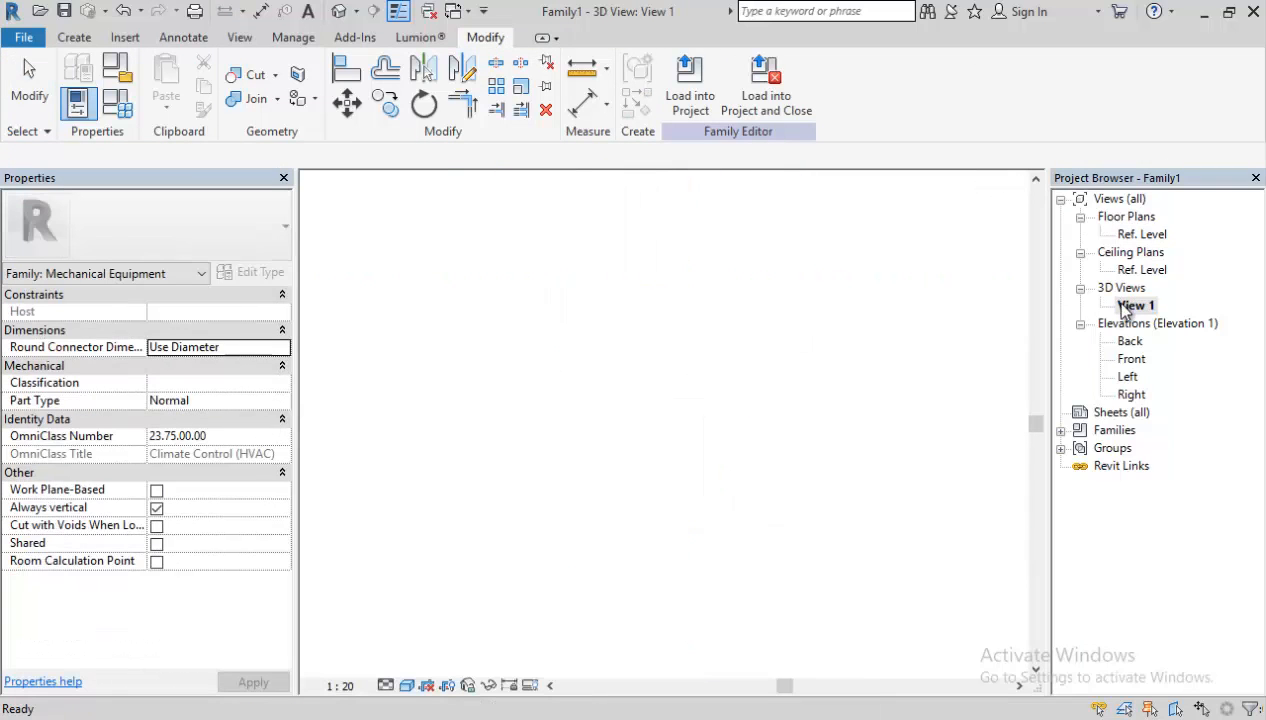
pyautogui.scroll(-1, 777, 403)
pyautogui.moveTo(777, 403); pyautogui.dragTo(510, 466, button='middle')
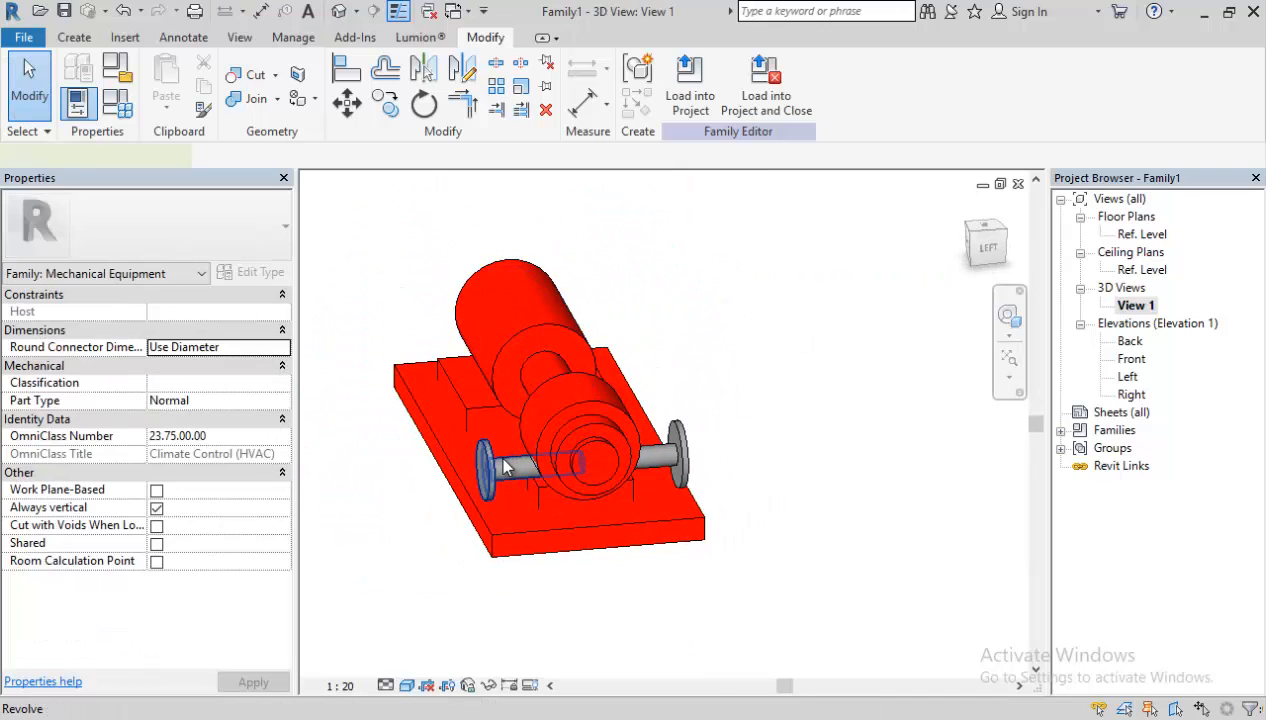
pyautogui.click(505, 466)
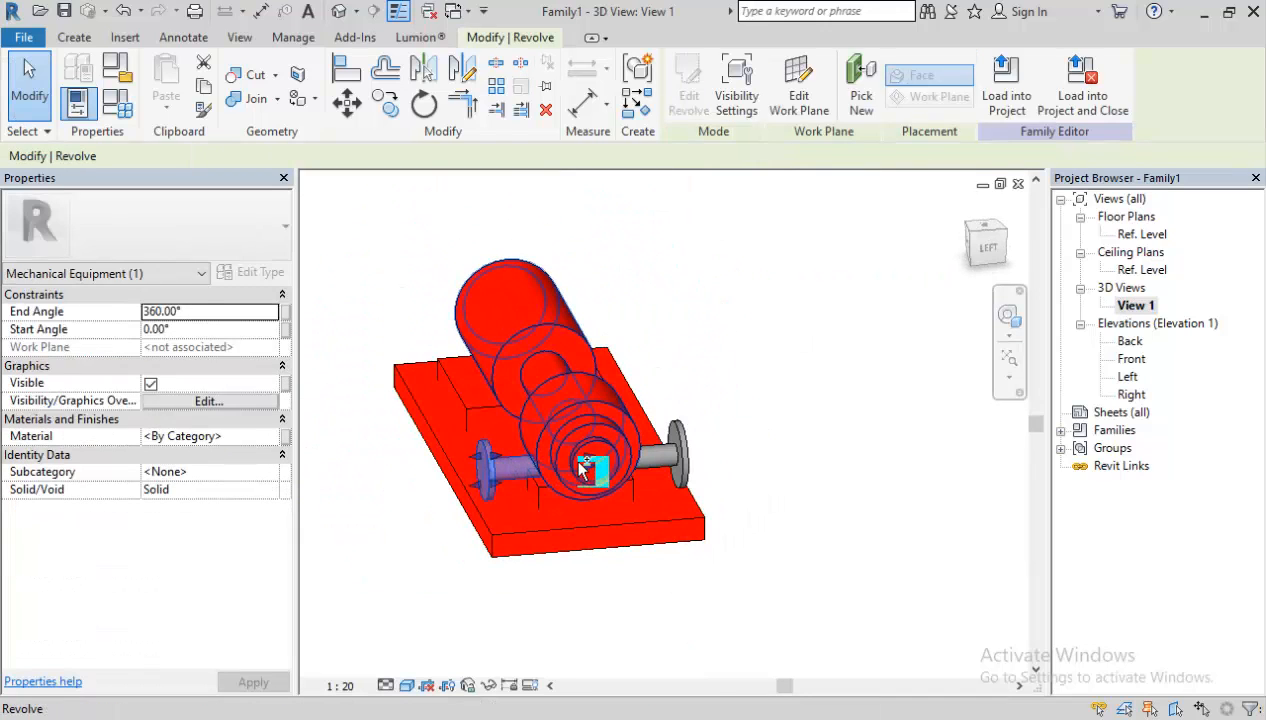
pyautogui.keyDown('ctrl'); pyautogui.click(676, 455); pyautogui.keyUp('ctrl')
pyautogui.click(272, 438)
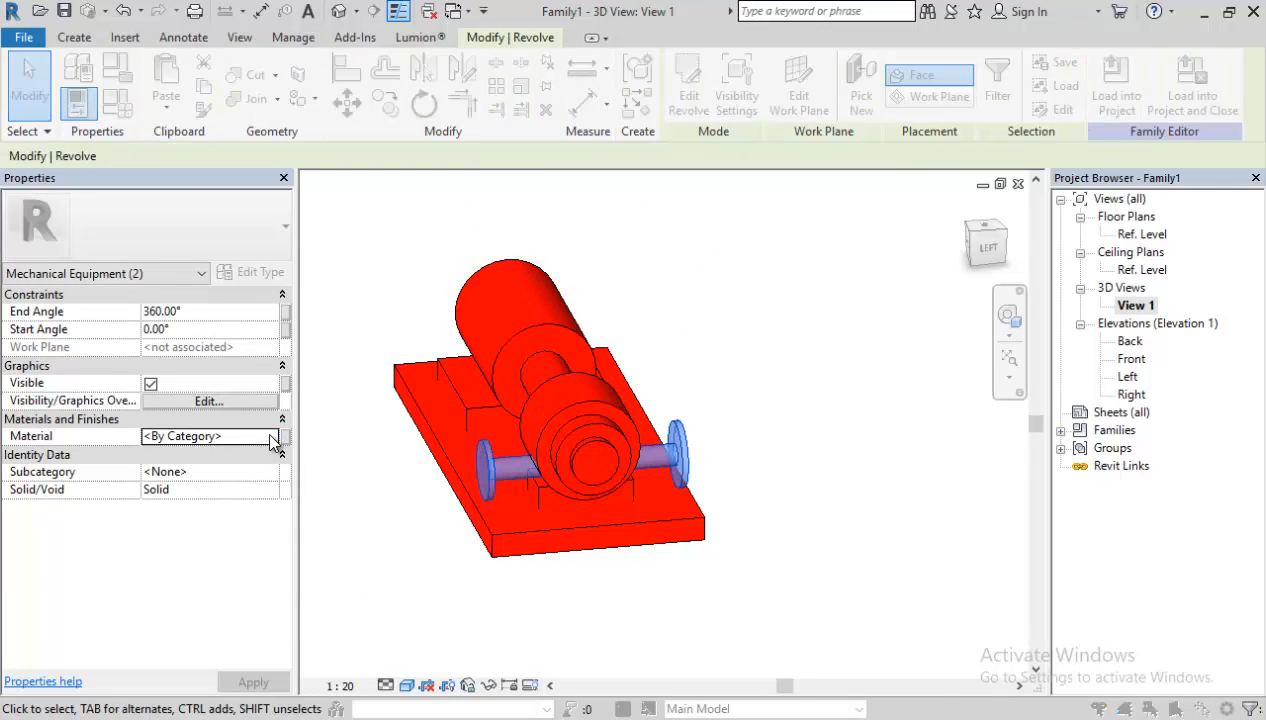
pyautogui.click(275, 436)
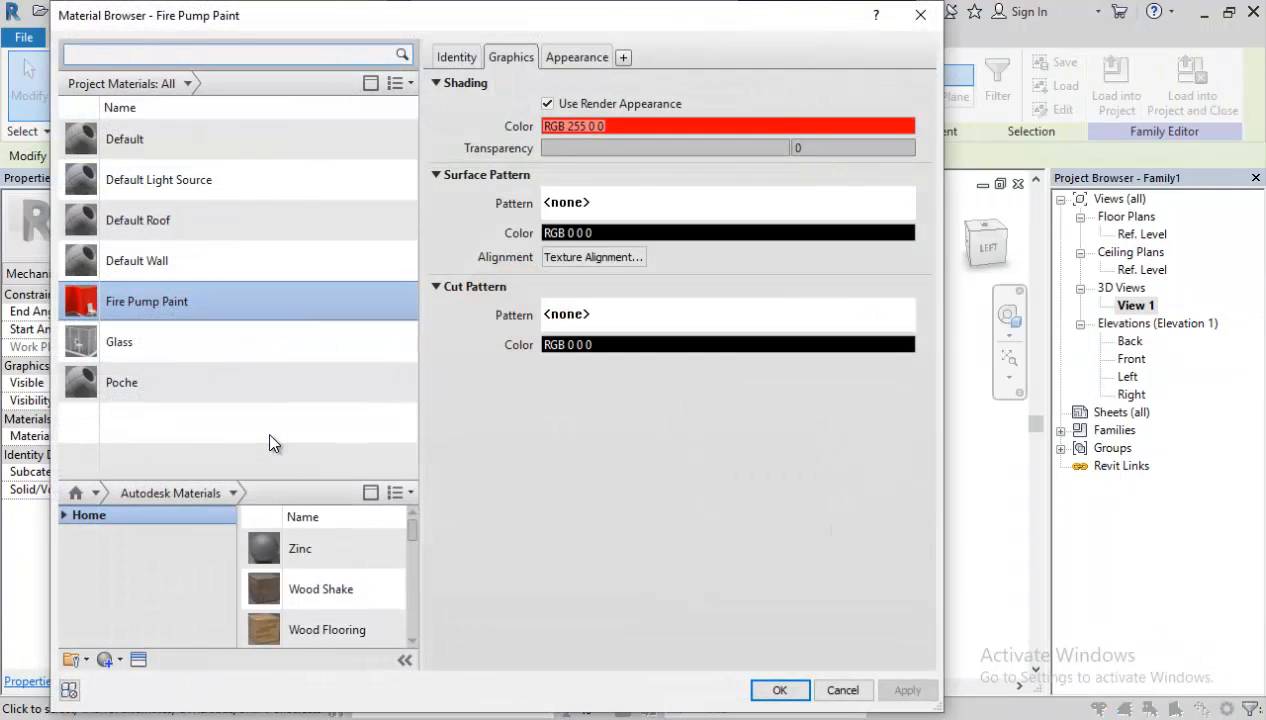
pyautogui.click(779, 690)
pyautogui.click(780, 565)
pyautogui.keyDown('shift'); pyautogui.moveTo(732, 568); pyautogui.dragTo(703, 548, button='middle'); pyautogui.keyUp('shift')
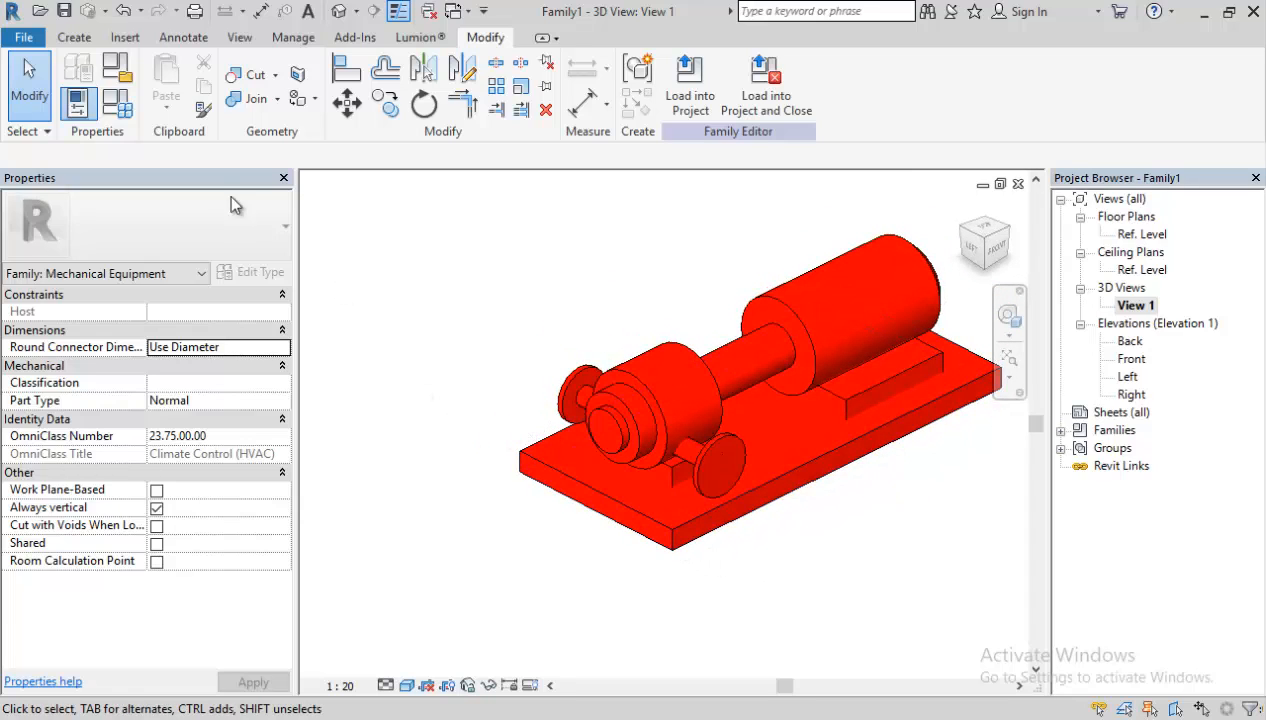
# Place a Hydronic Supply pipe connector on the outer face of the front nozzle's flange.
pyautogui.click(78, 40)
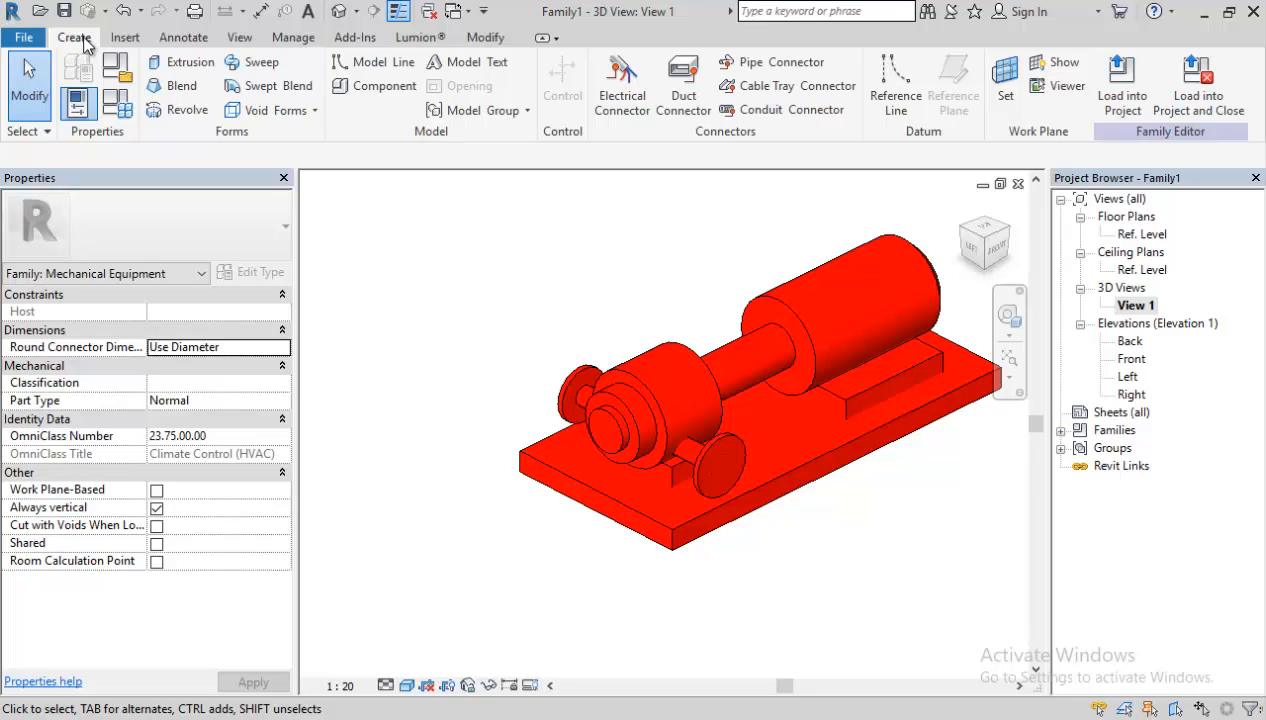
pyautogui.click(781, 63)
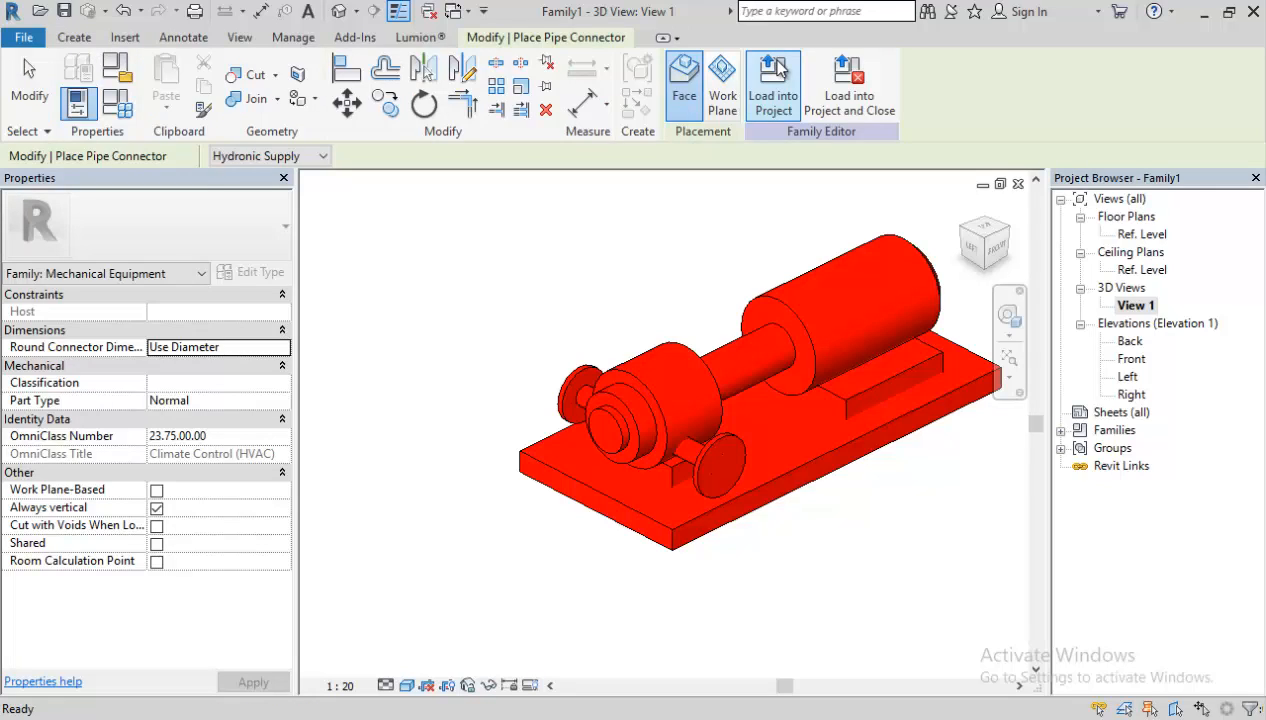
pyautogui.scroll(3, 728, 445)
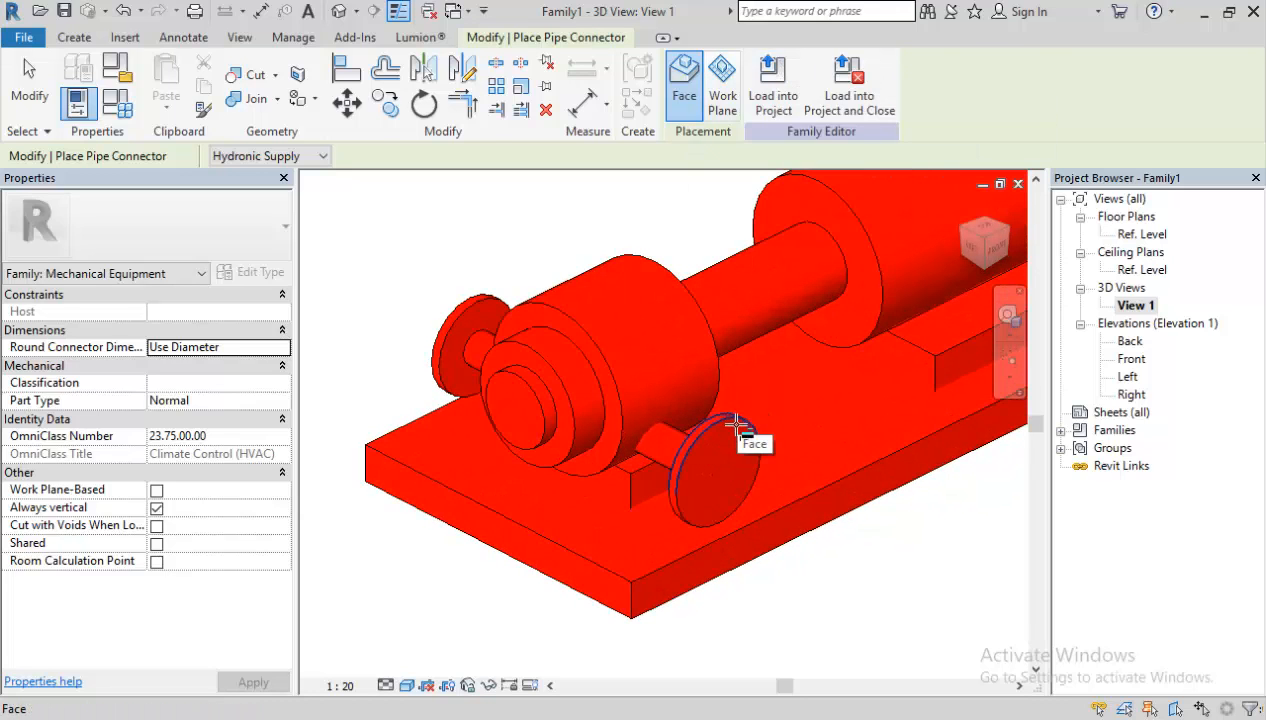
pyautogui.scroll(3, 735, 427)
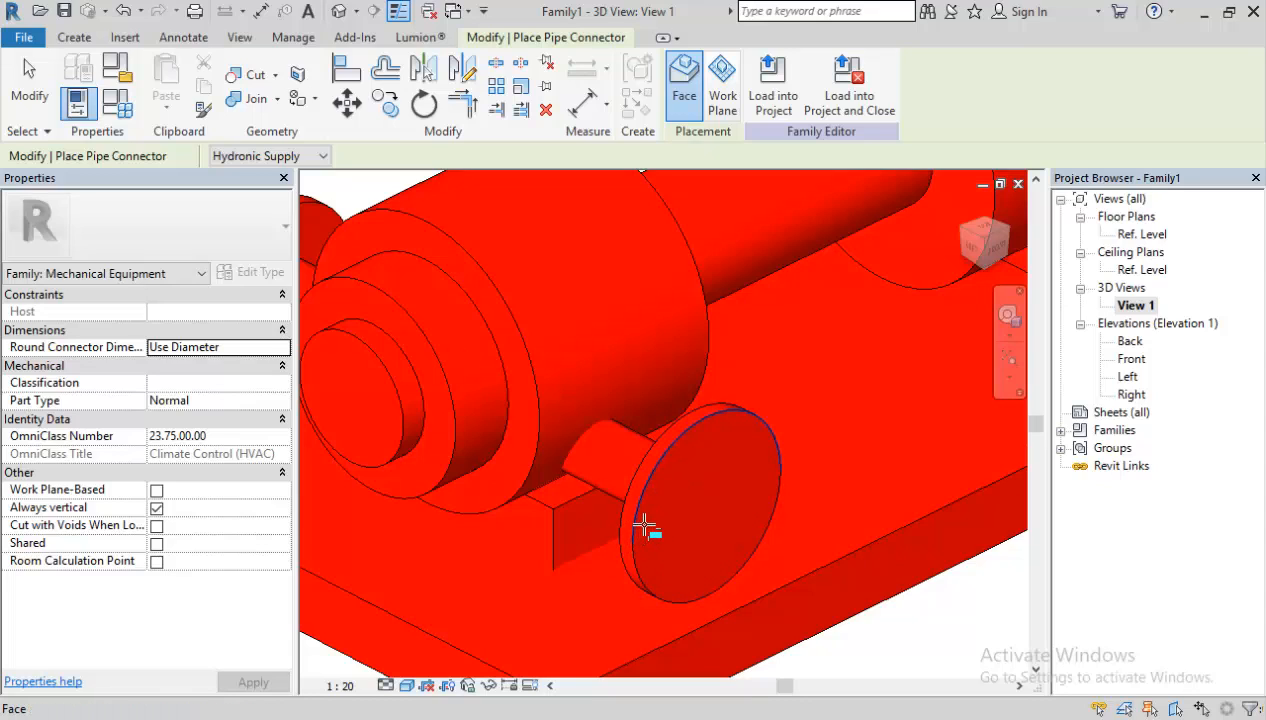
pyautogui.click(654, 482)
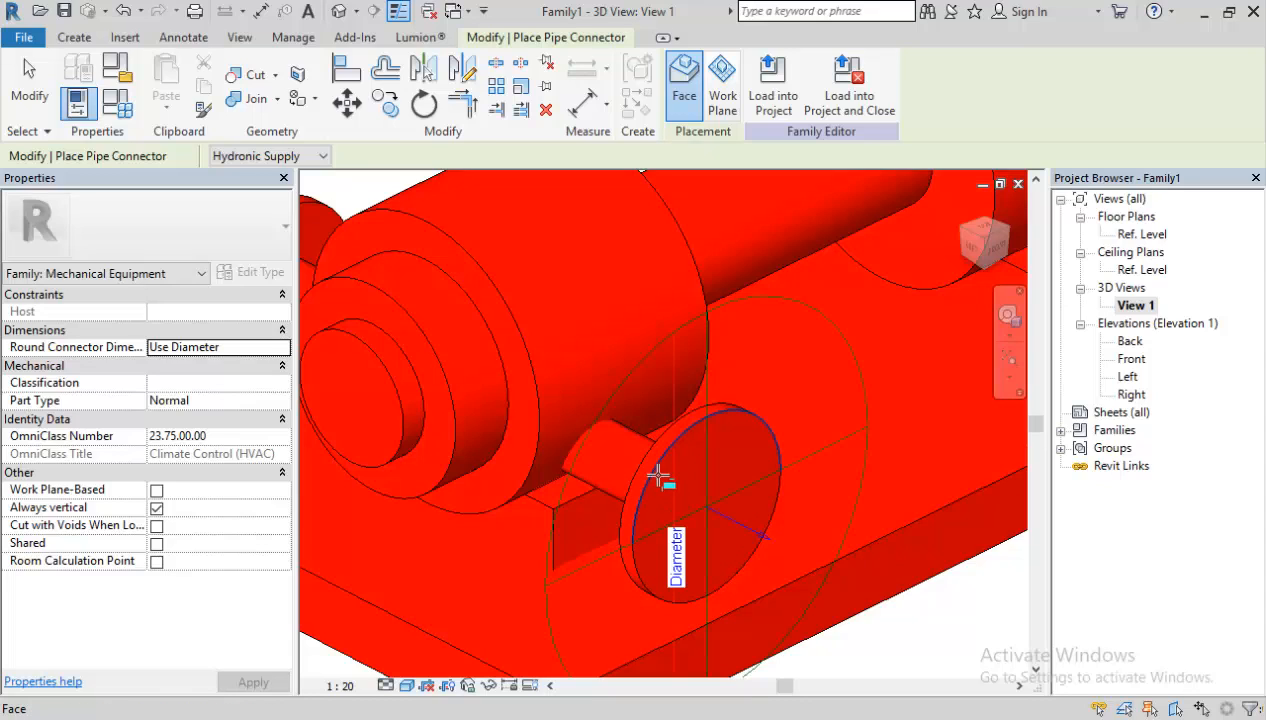
pyautogui.scroll(-3, 663, 478)
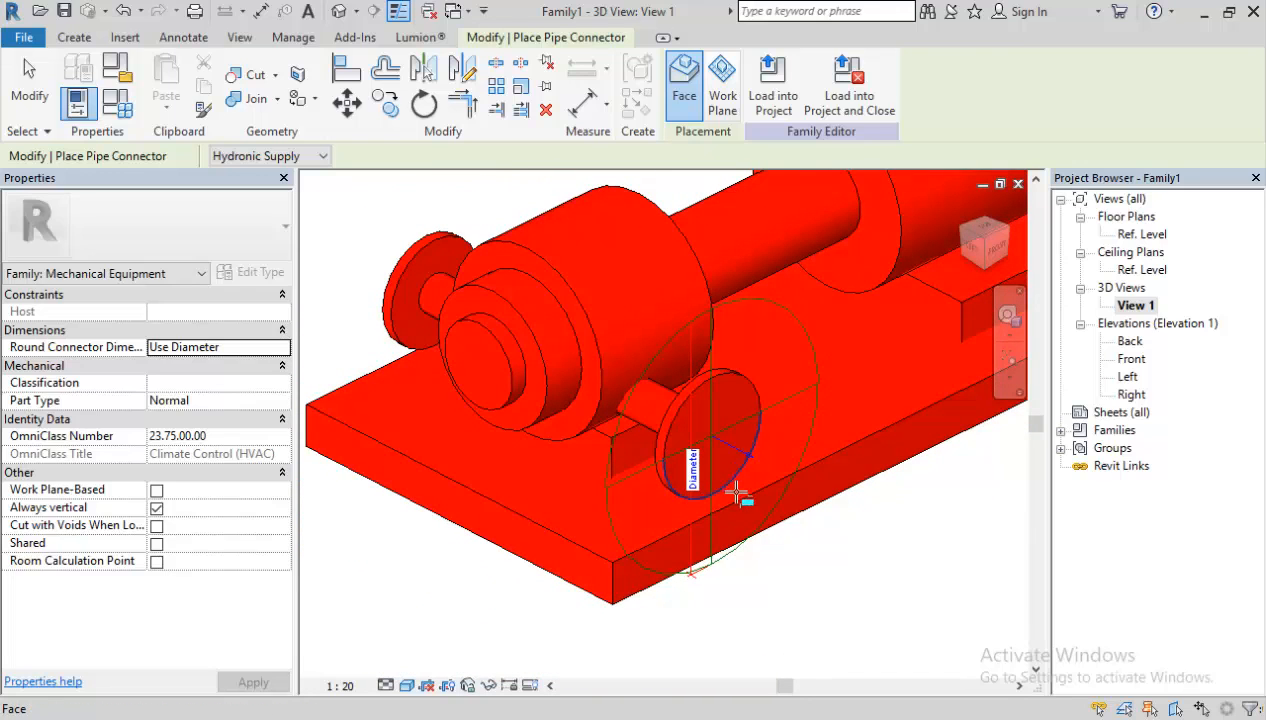
pyautogui.press('Escape')
# Set the diameter of the pipe connector on the front nozzle to 150 mm.
pyautogui.click(731, 562)
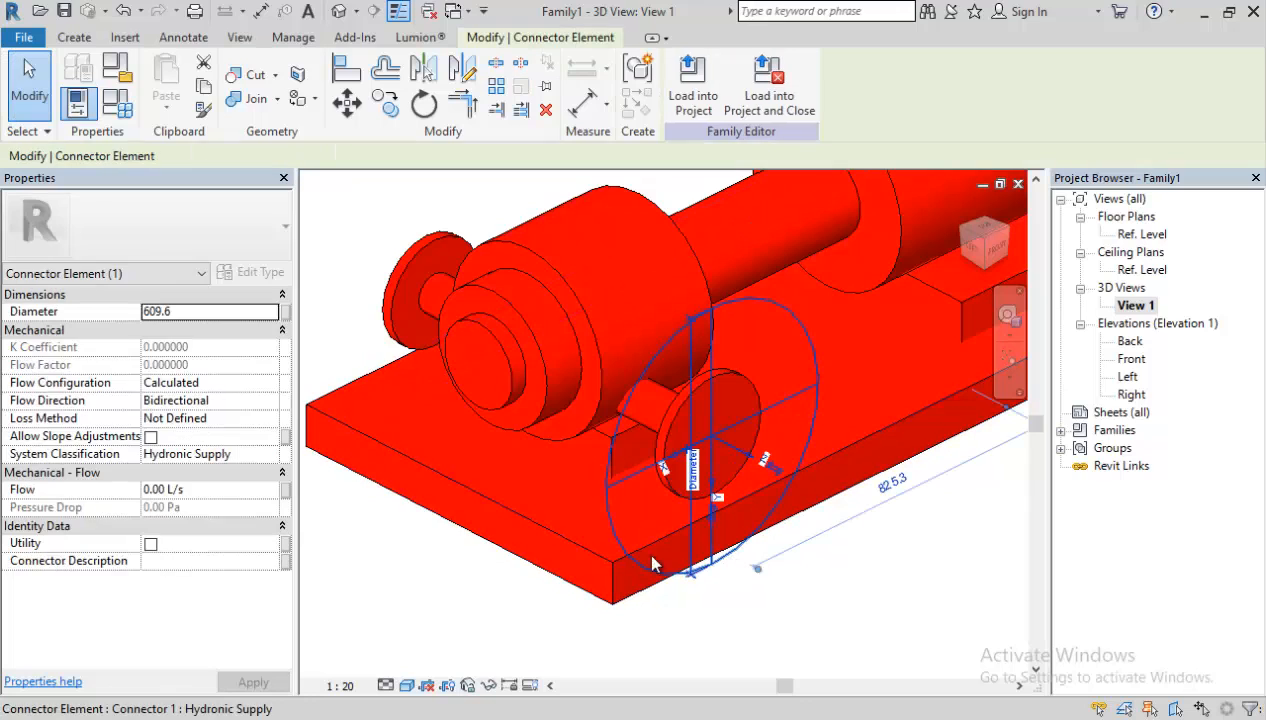
pyautogui.click(218, 313)
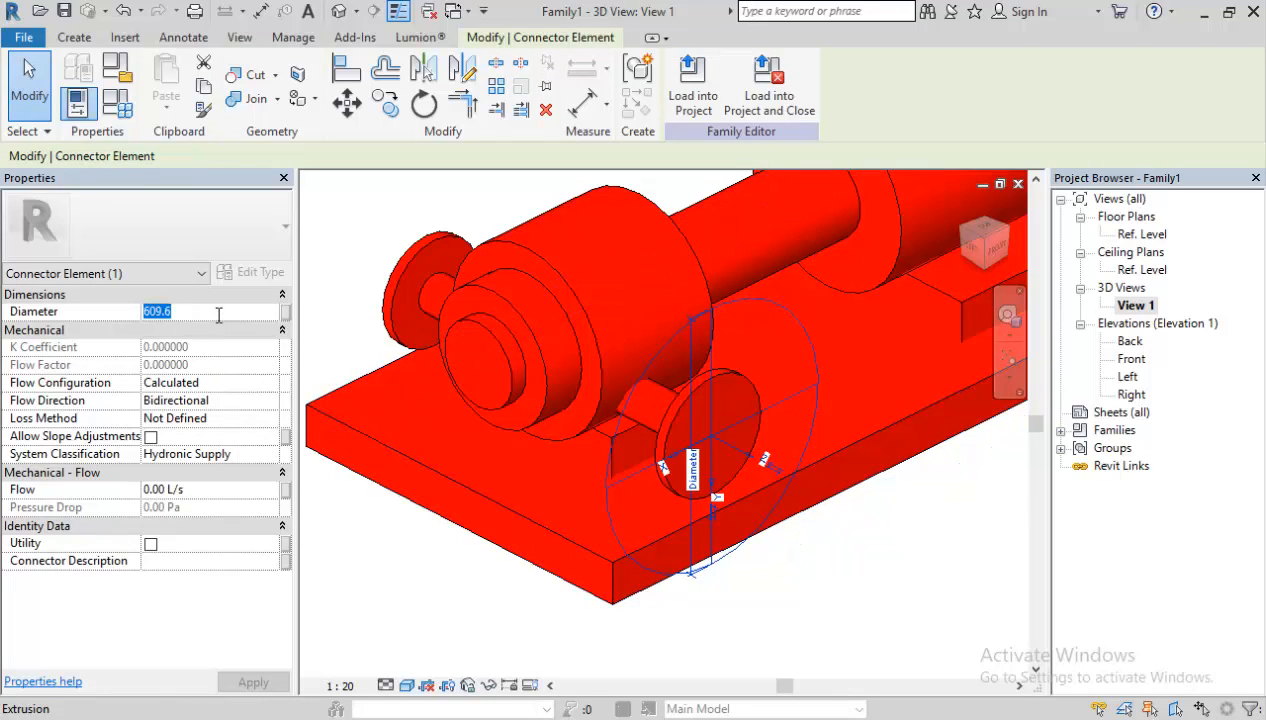
pyautogui.write('150')
pyautogui.press('Return')
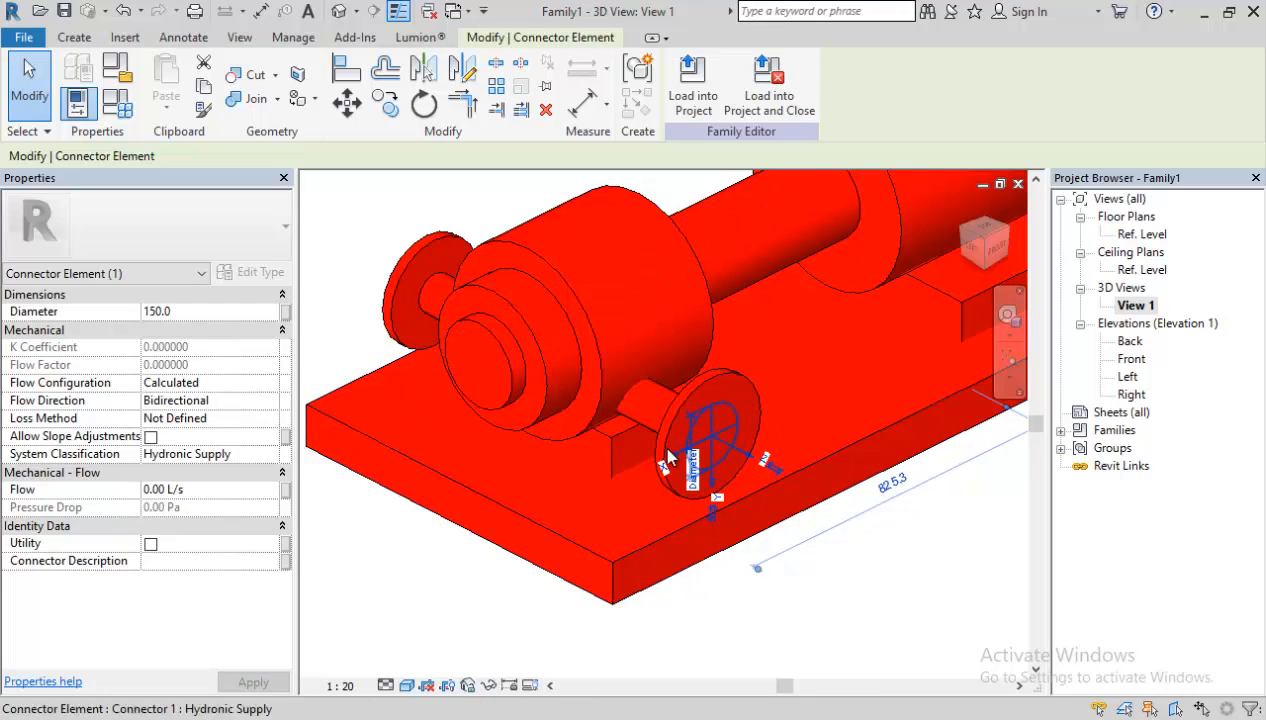
# Place a second Hydronic Supply pipe connector on the outer face of the rear nozzle's flange.
pyautogui.keyDown('shift'); pyautogui.moveTo(418, 490); pyautogui.dragTo(935, 469, button='middle'); pyautogui.keyUp('shift')
pyautogui.click(903, 520)
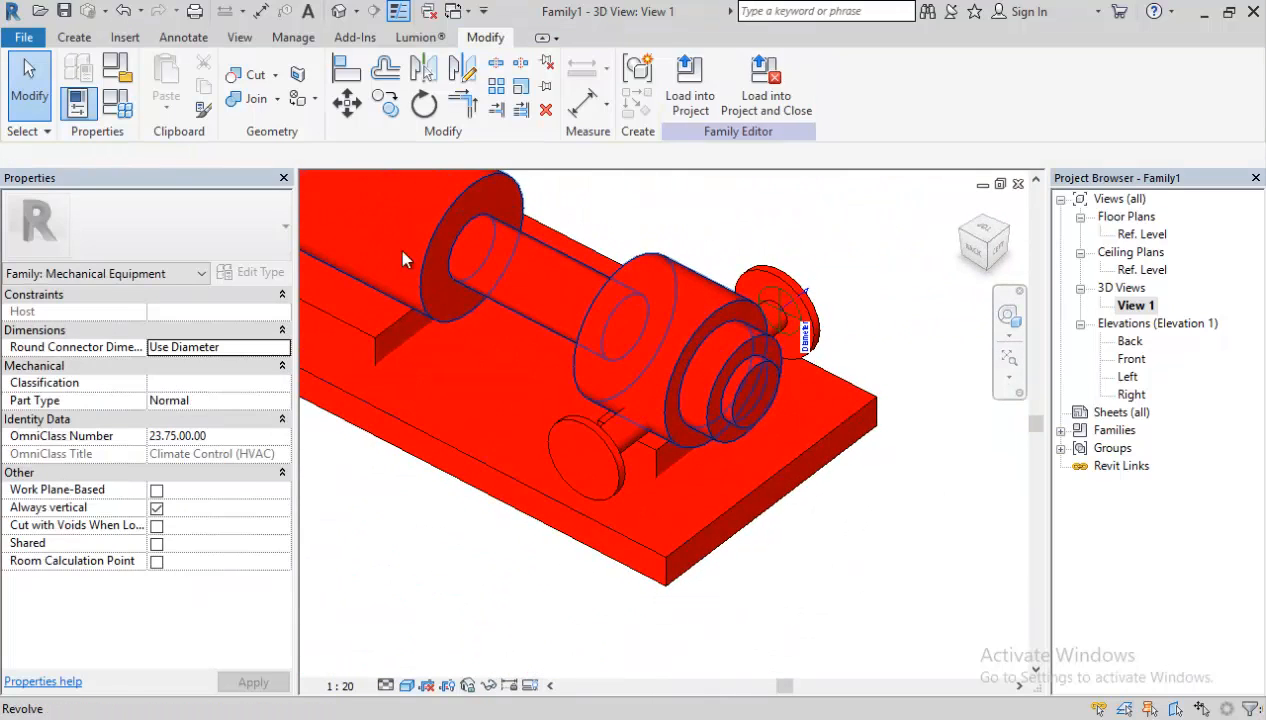
pyautogui.click(74, 37)
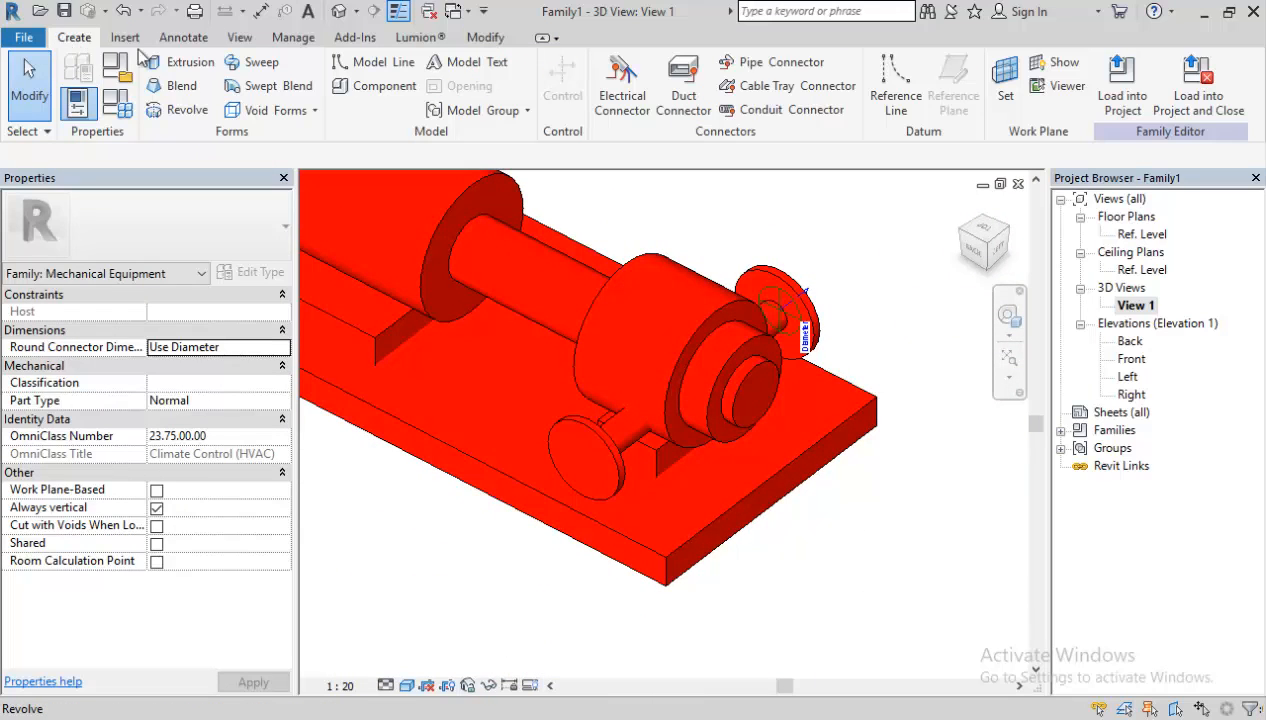
pyautogui.click(768, 62)
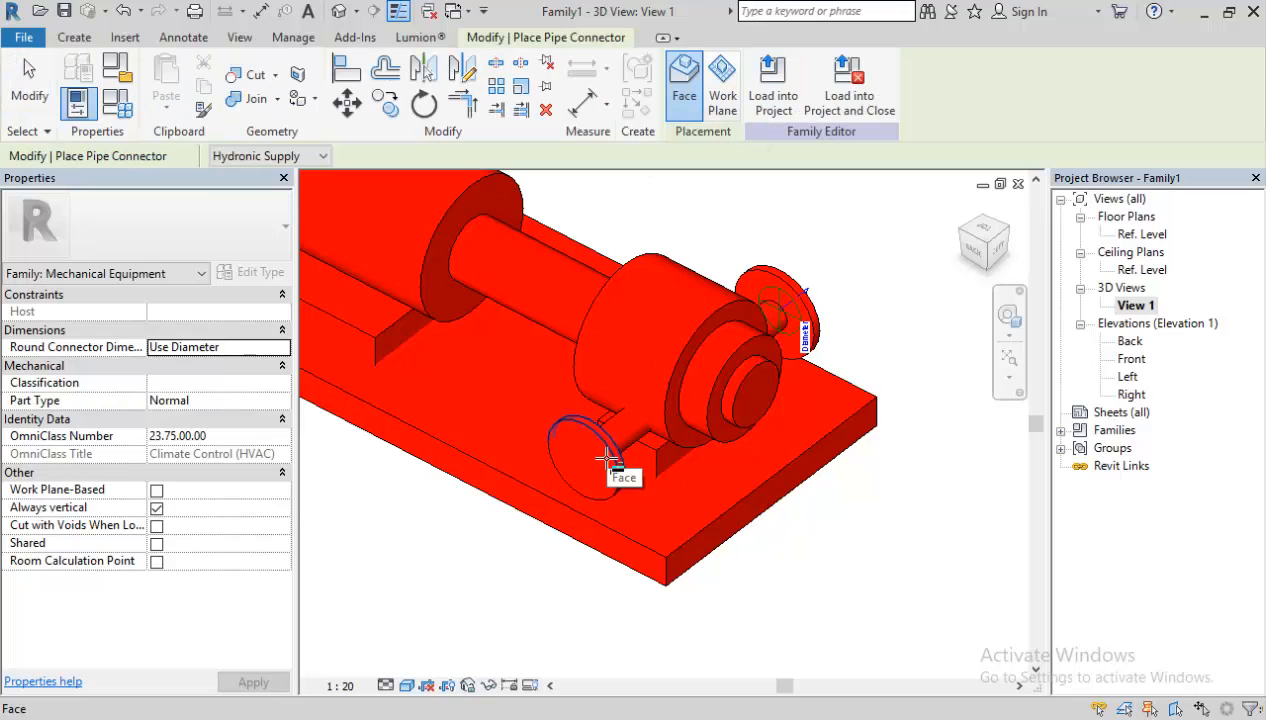
pyautogui.scroll(3, 596, 459)
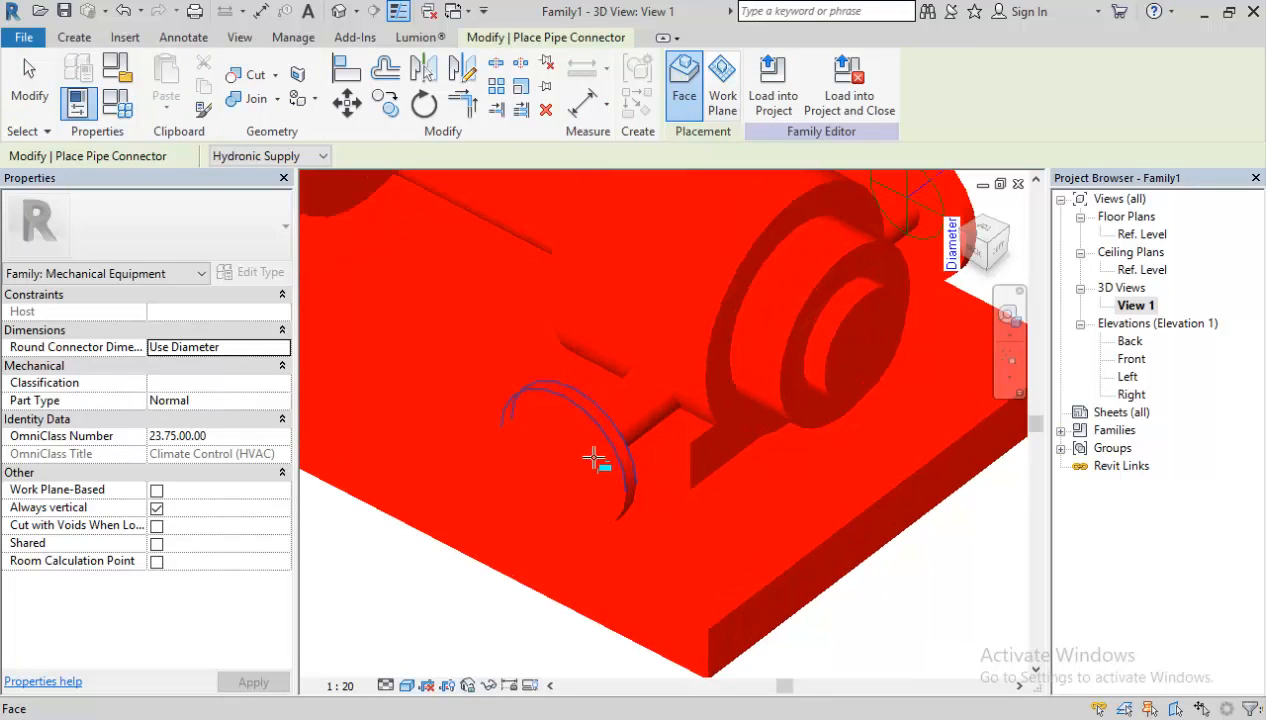
pyautogui.scroll(2, 596, 459)
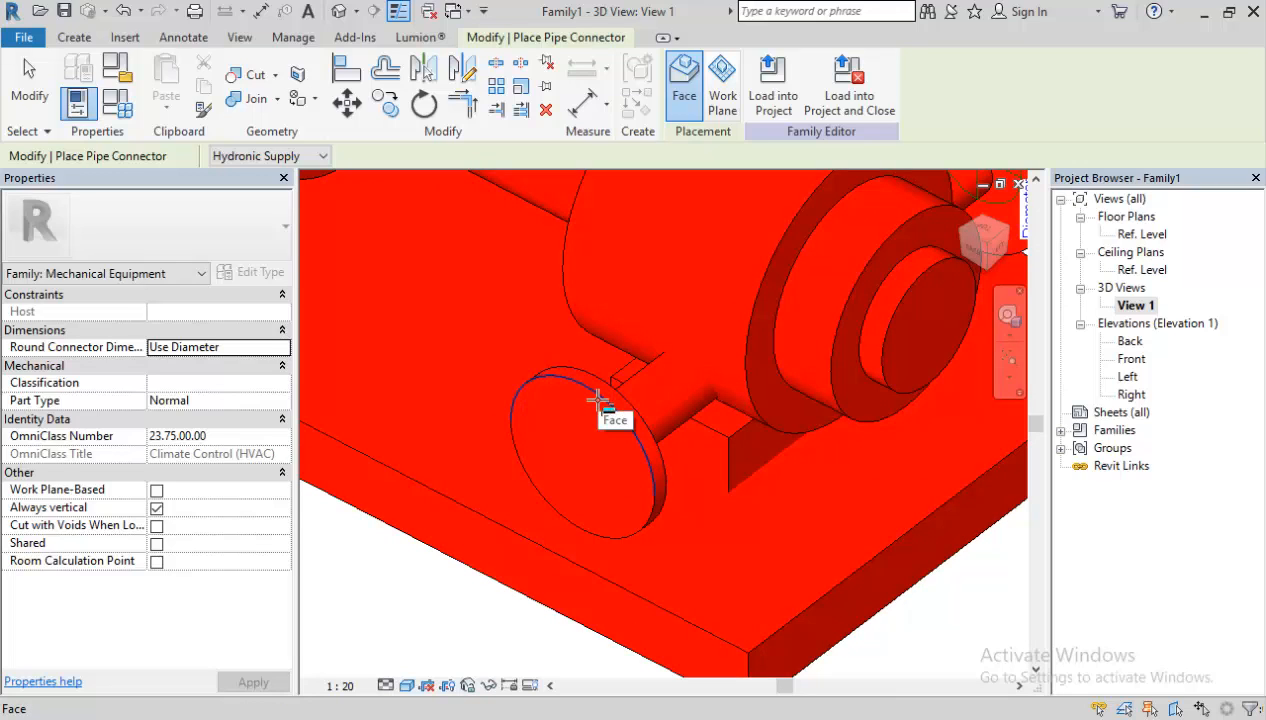
pyautogui.click(590, 404)
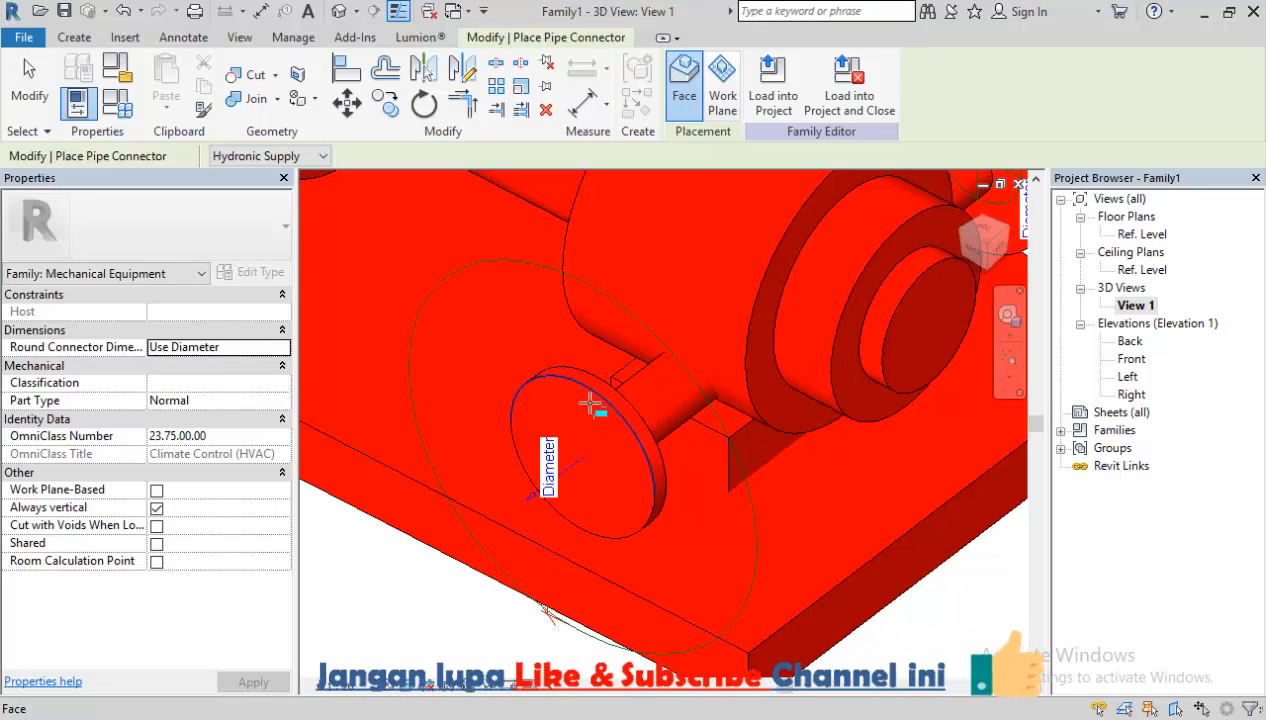
pyautogui.moveTo(579, 491); pyautogui.dragTo(645, 468, button='middle')
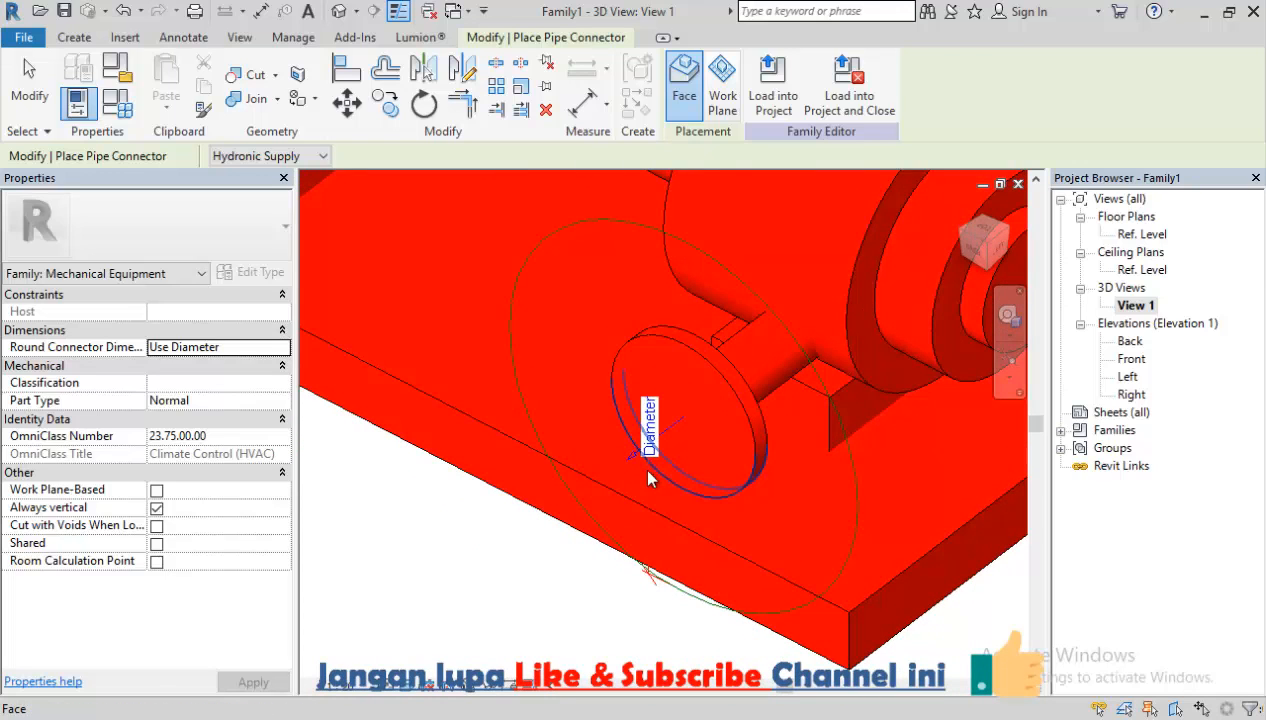
pyautogui.press('Escape')
# Set the diameter of the rear nozzle's pipe connector to 100 mm and clear the selection.
pyautogui.click(610, 548)
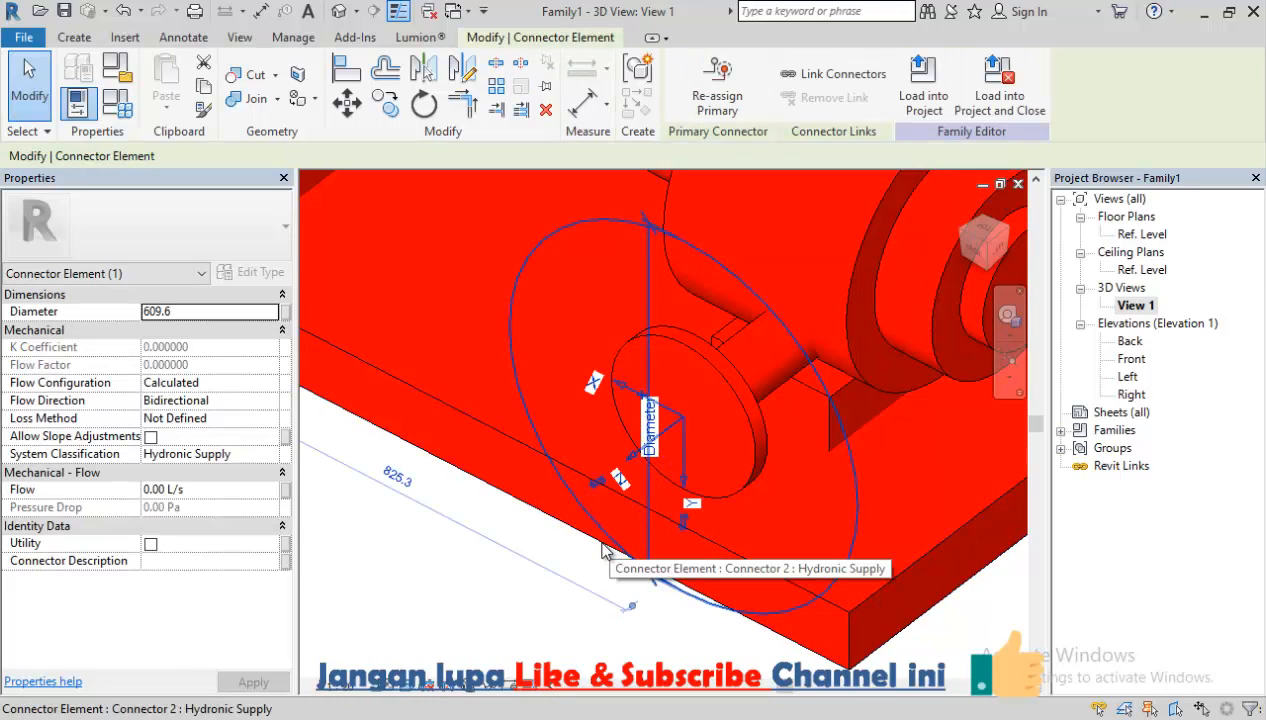
pyautogui.click(197, 314)
pyautogui.write('10')
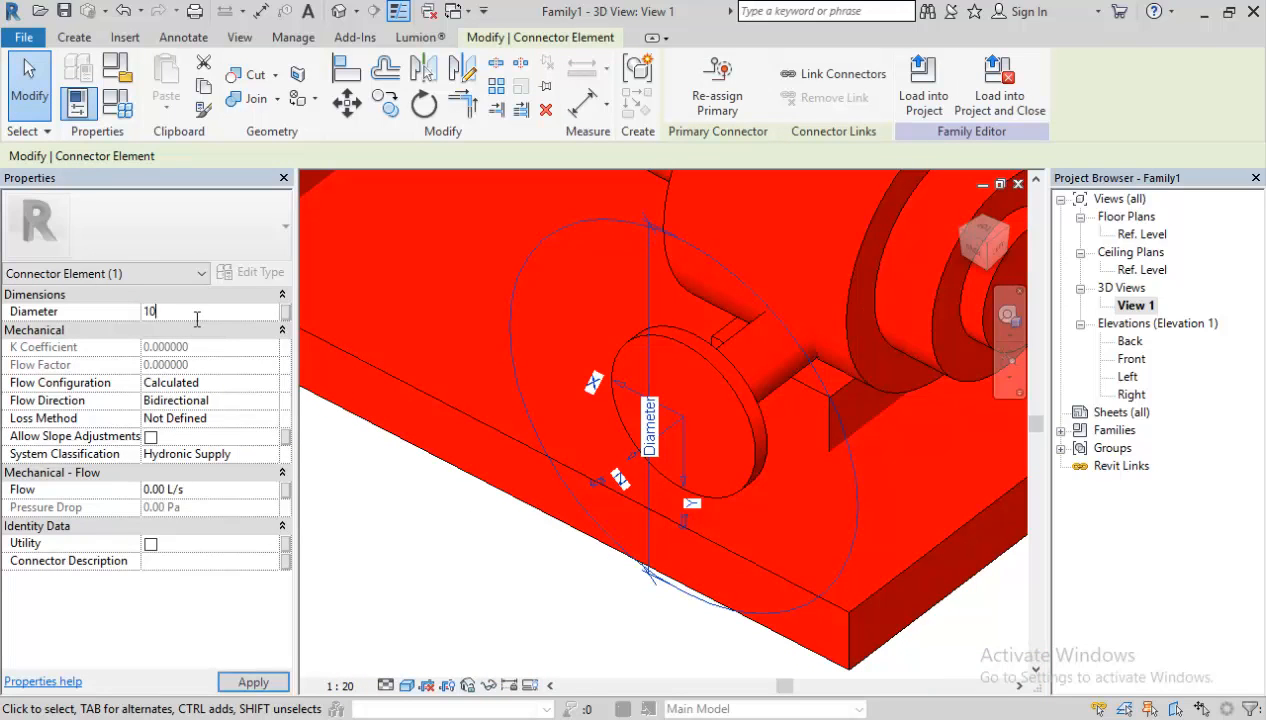
pyautogui.write('0')
pyautogui.press('Return')
pyautogui.scroll(-3, 544, 464)
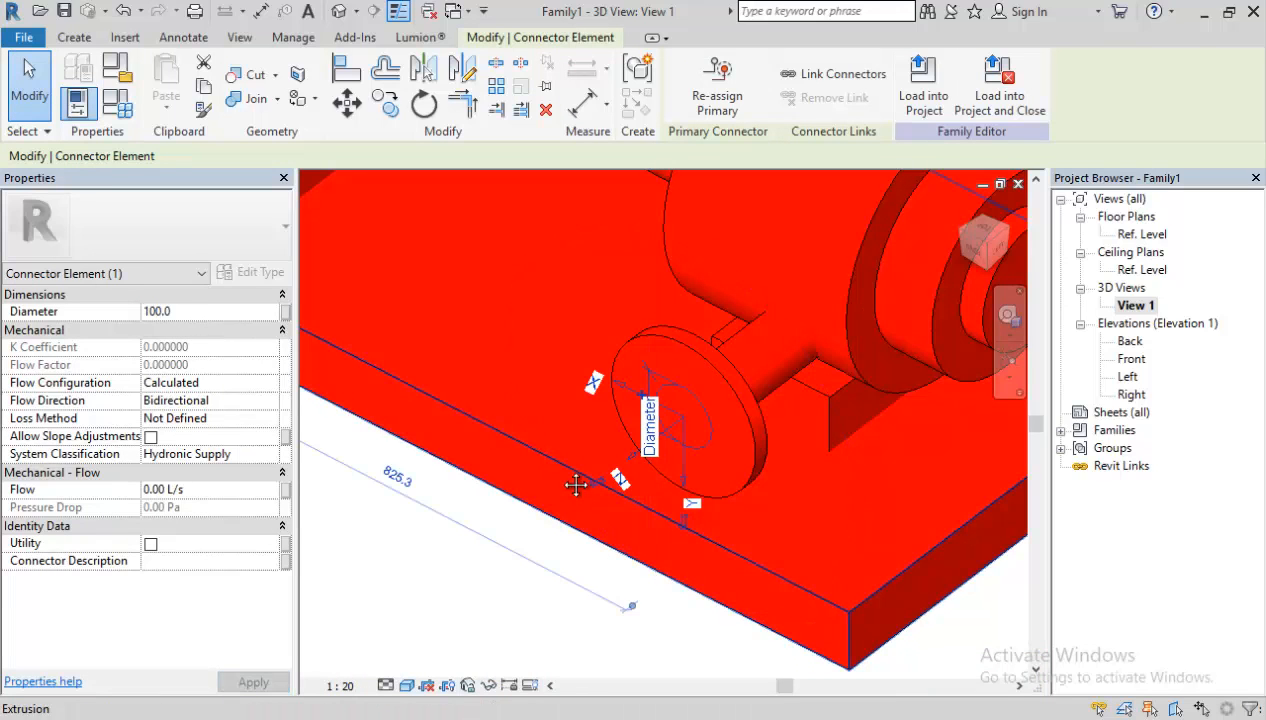
pyautogui.scroll(-3, 596, 498)
pyautogui.click(935, 568)
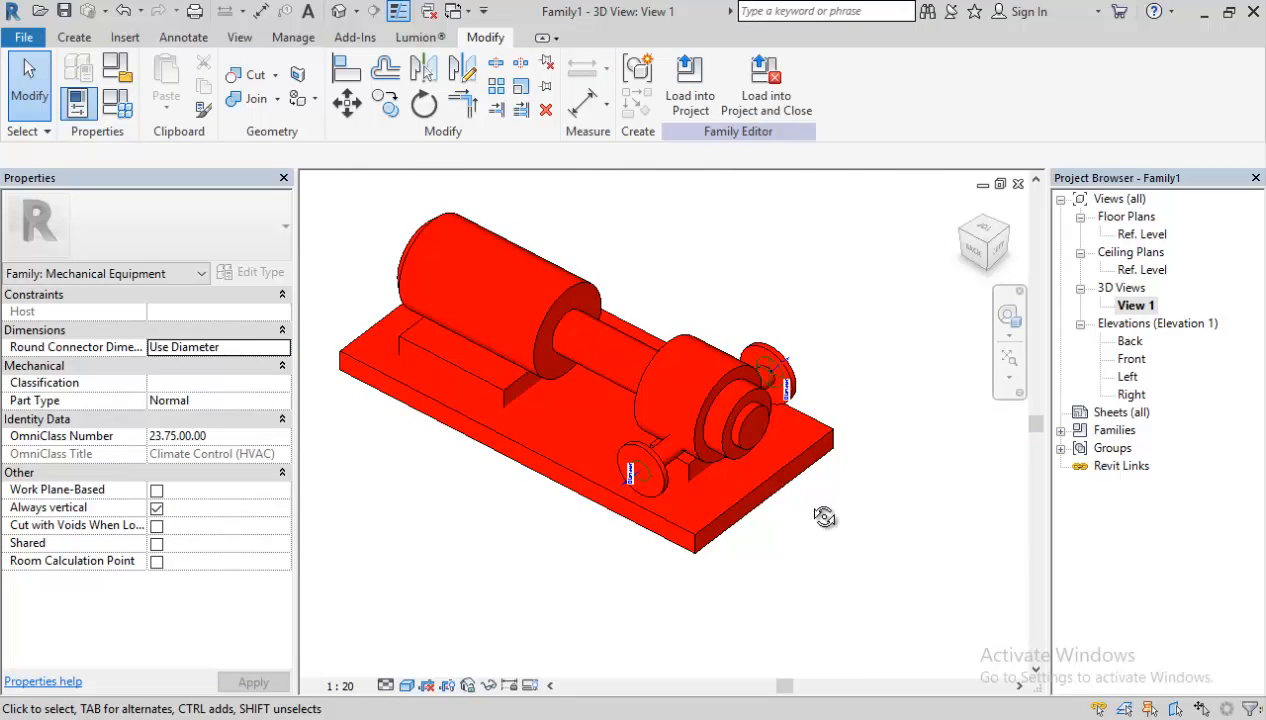
# Examine the pump model in the 3D view, the Ref. Level floor plan and the Front elevation.
pyautogui.keyDown('shift'); pyautogui.moveTo(822, 517); pyautogui.dragTo(514, 464, button='middle'); pyautogui.keyUp('shift')
pyautogui.moveTo(652, 446); pyautogui.dragTo(389, 578, button='middle')
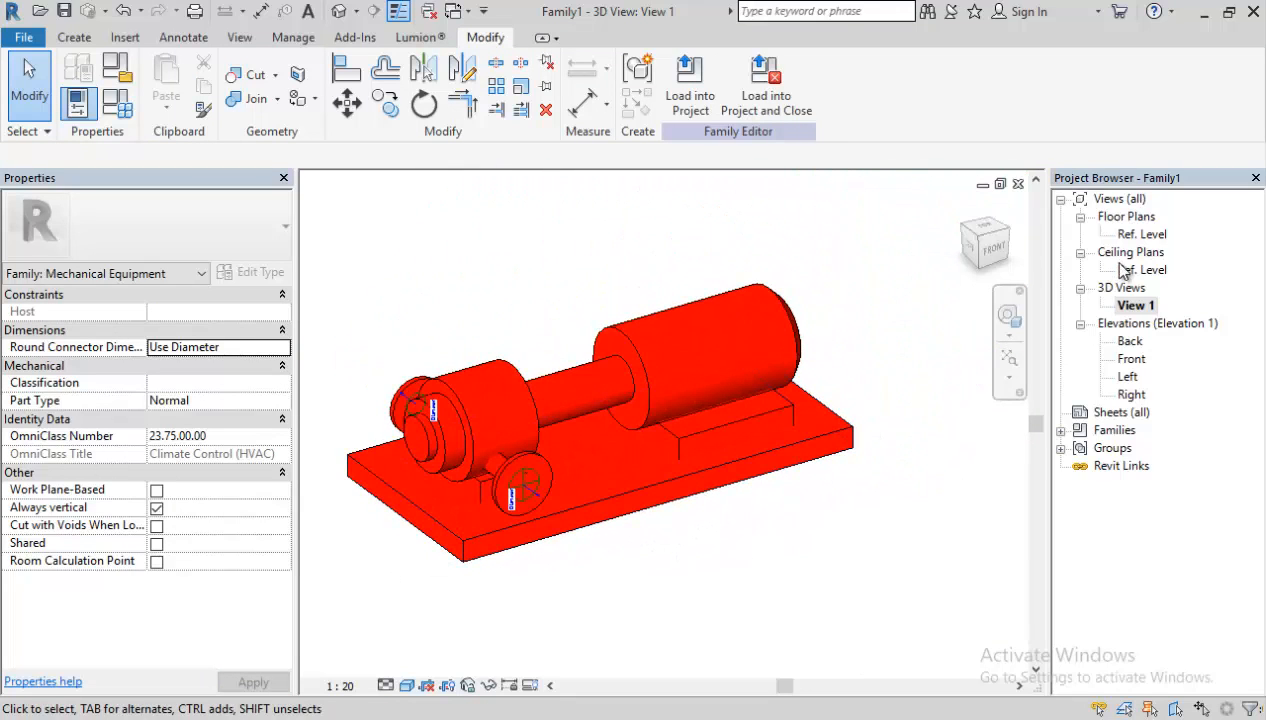
pyautogui.doubleClick(1138, 235)
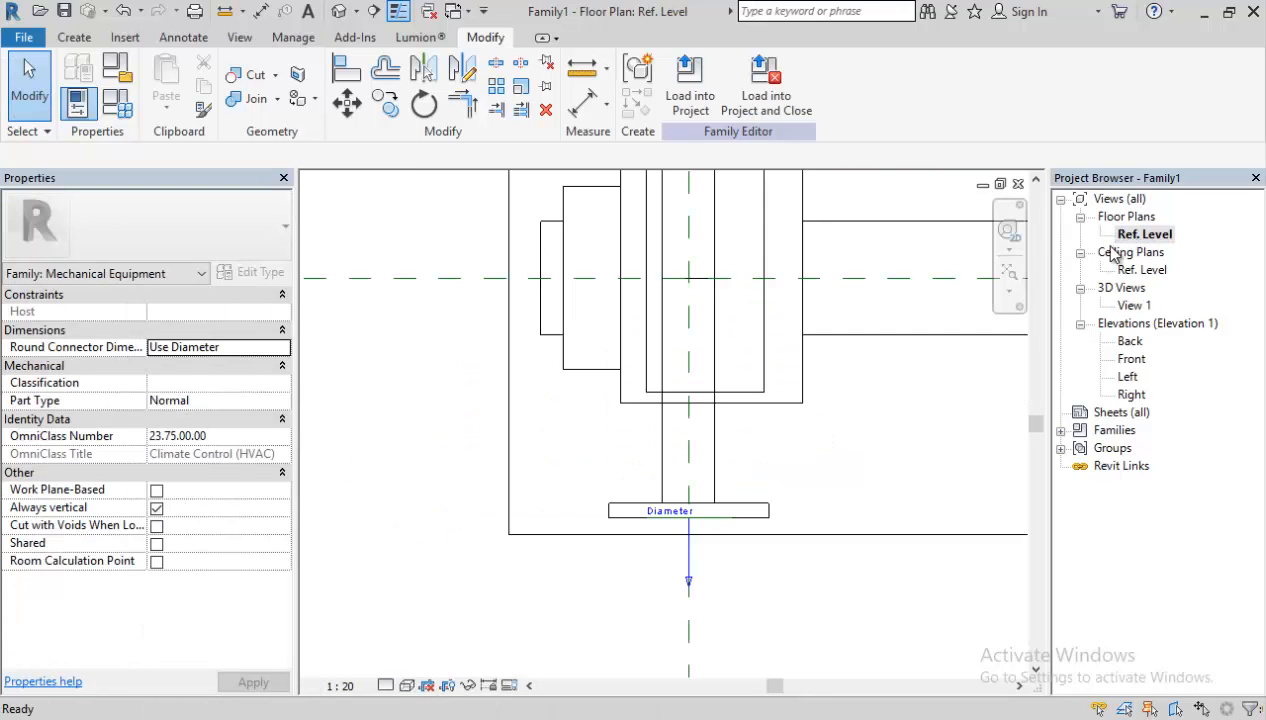
pyautogui.scroll(-3, 811, 405)
pyautogui.moveTo(690, 450); pyautogui.dragTo(584, 478, button='middle')
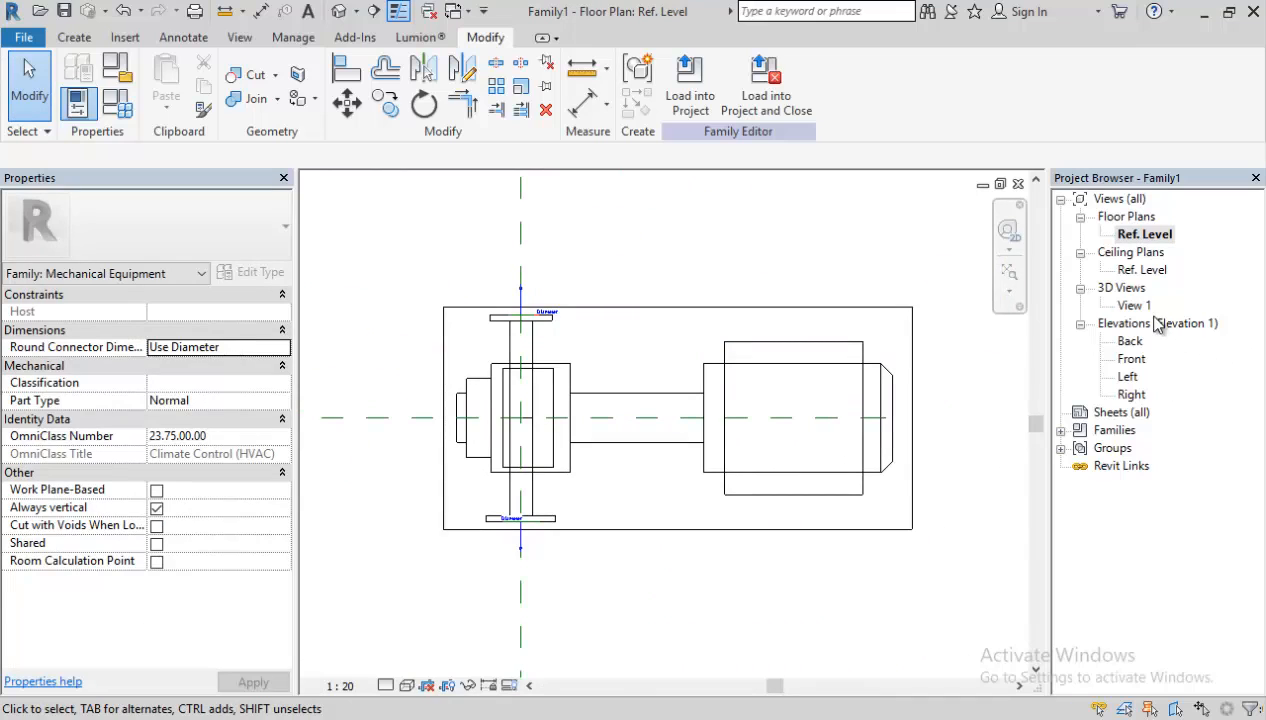
pyautogui.doubleClick(1131, 359)
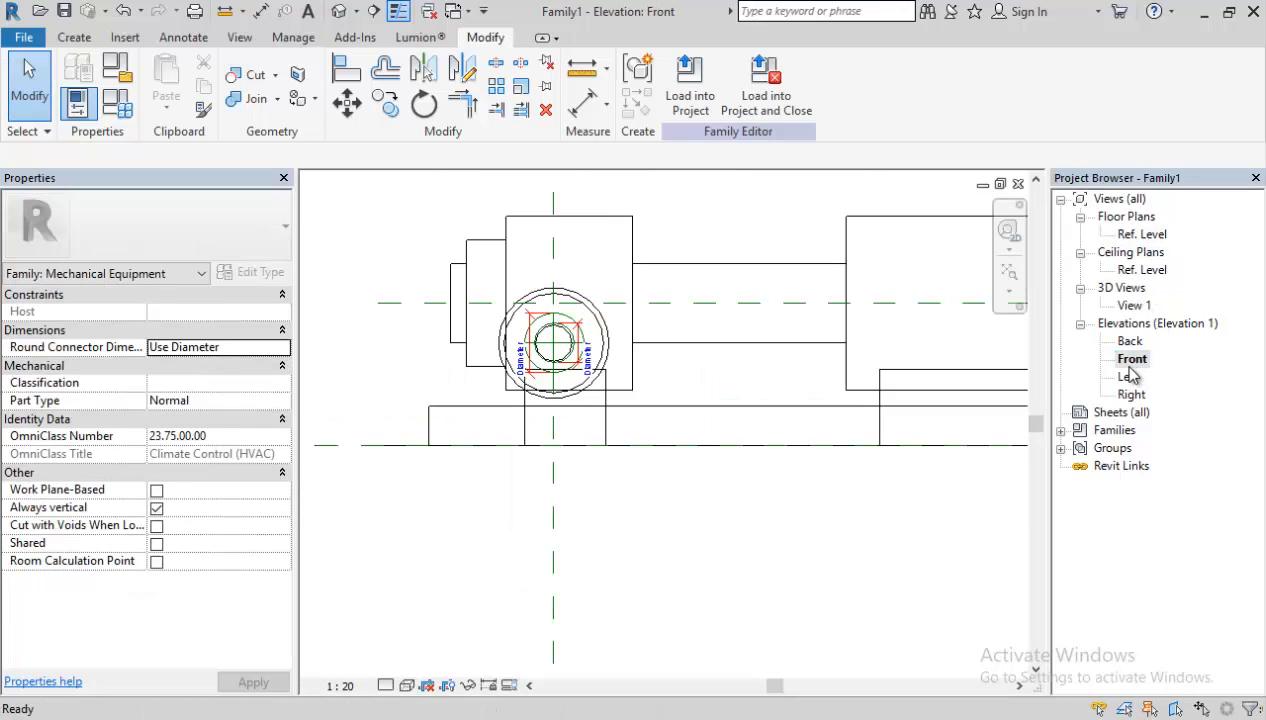
pyautogui.moveTo(704, 455)
pyautogui.mouseDown(button='middle')
pyautogui.moveTo(670, 511)
pyautogui.moveTo(595, 546)
pyautogui.mouseUp(button='middle')
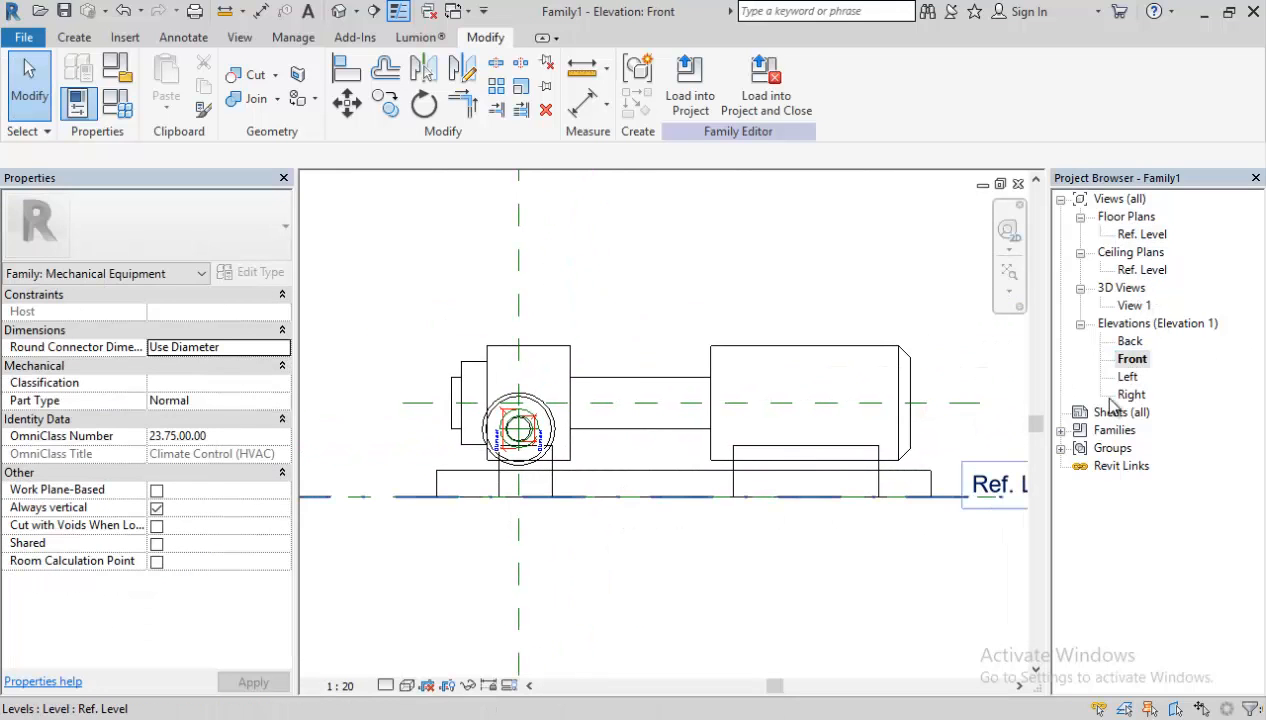
pyautogui.moveTo(947, 441); pyautogui.dragTo(927, 466, button='middle')
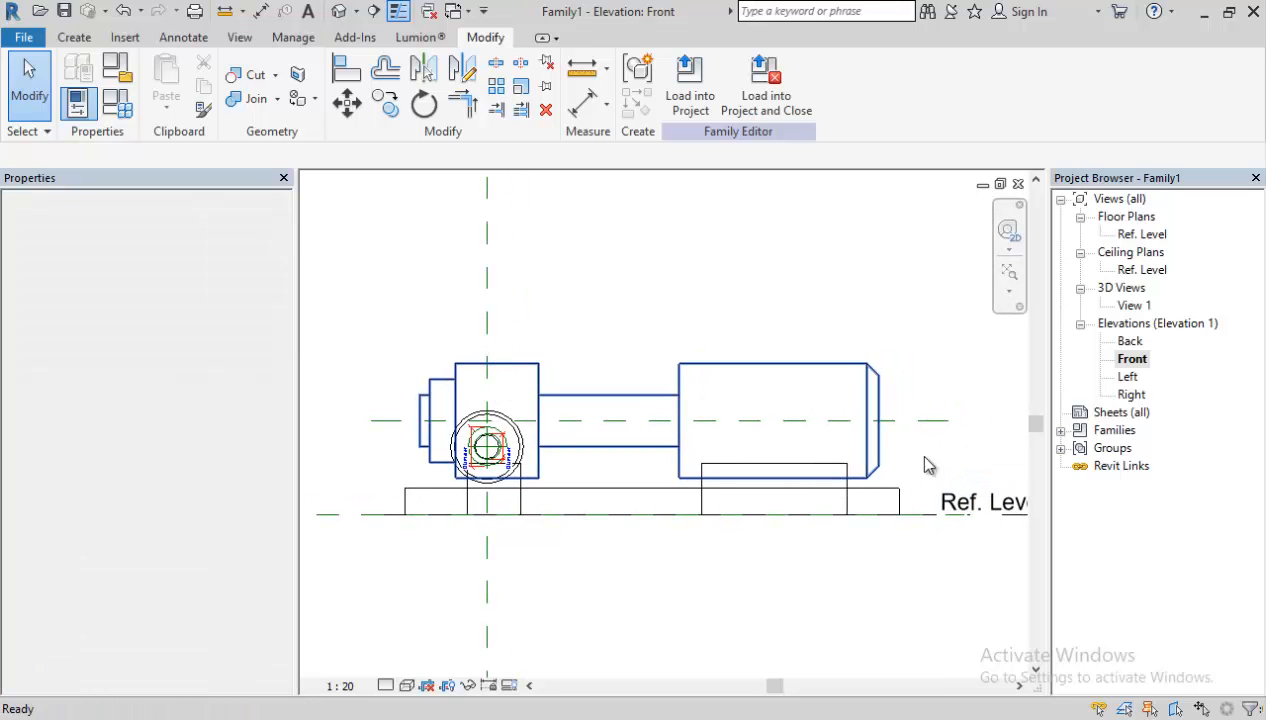
# Open the Left elevation, fit the model in it and set its visual style to Consistent Colors.
pyautogui.doubleClick(1128, 377)
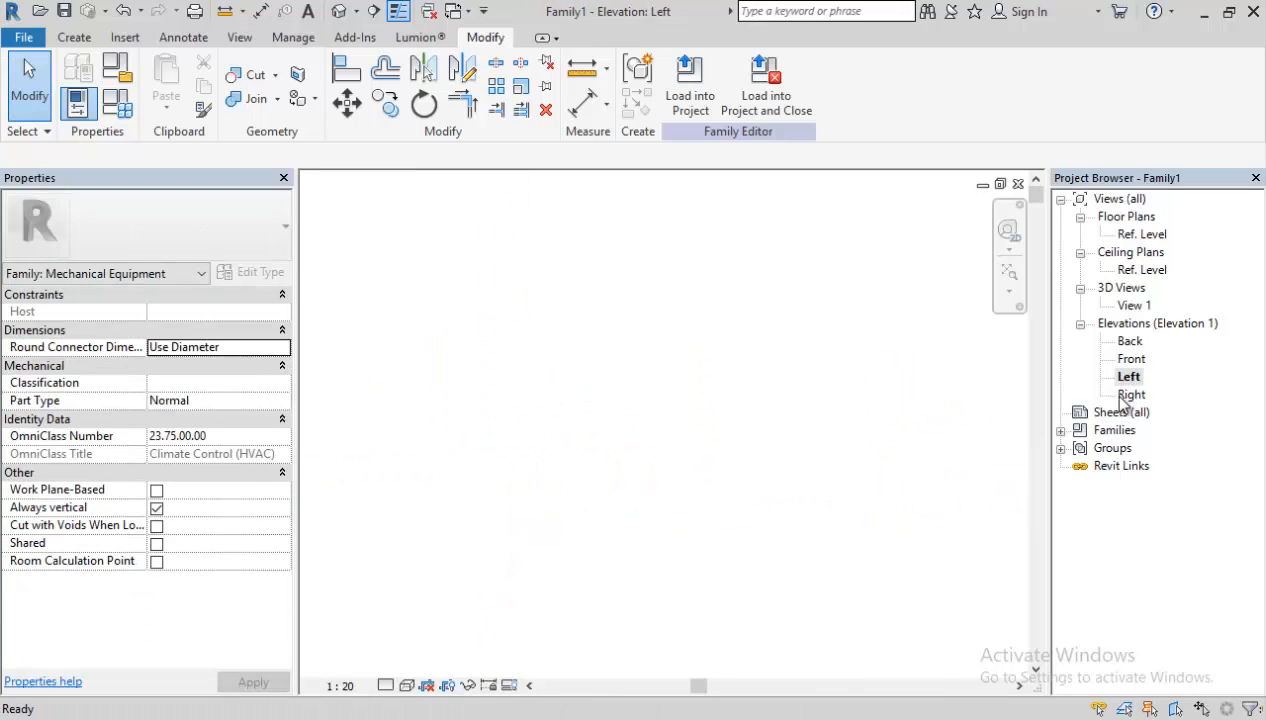
pyautogui.click(1009, 291)
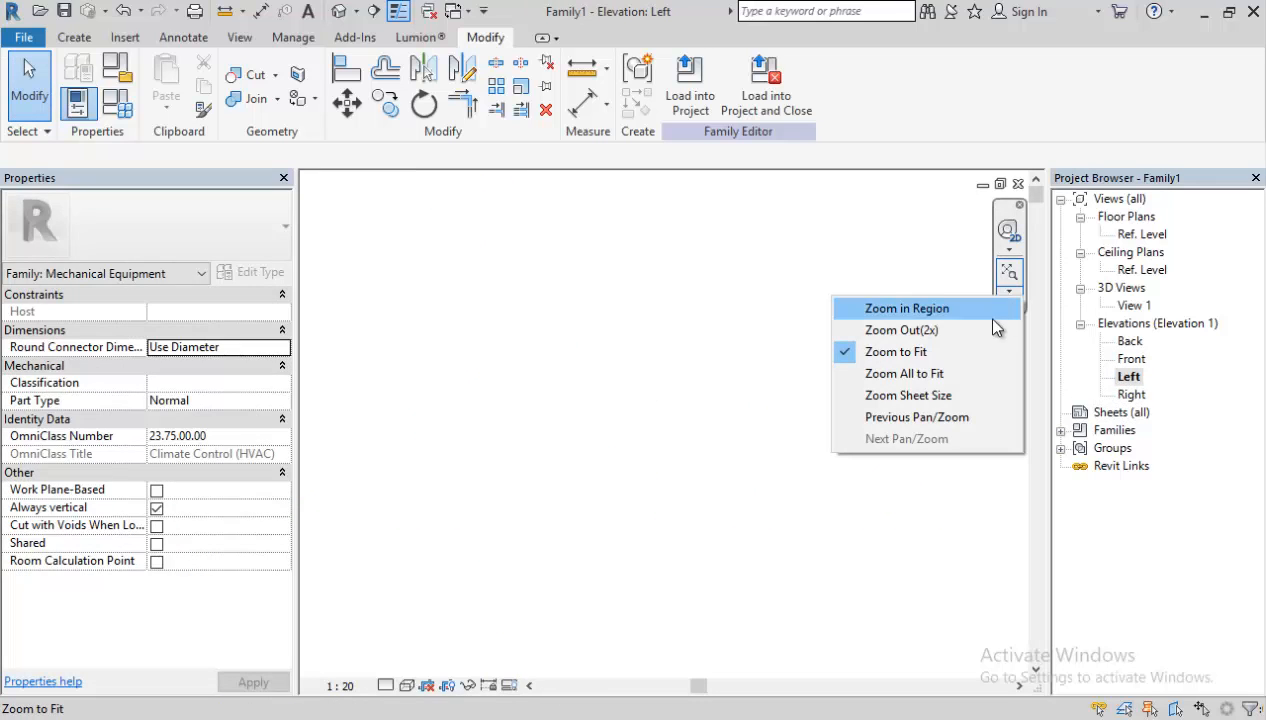
pyautogui.click(964, 372)
pyautogui.scroll(4, 570, 368)
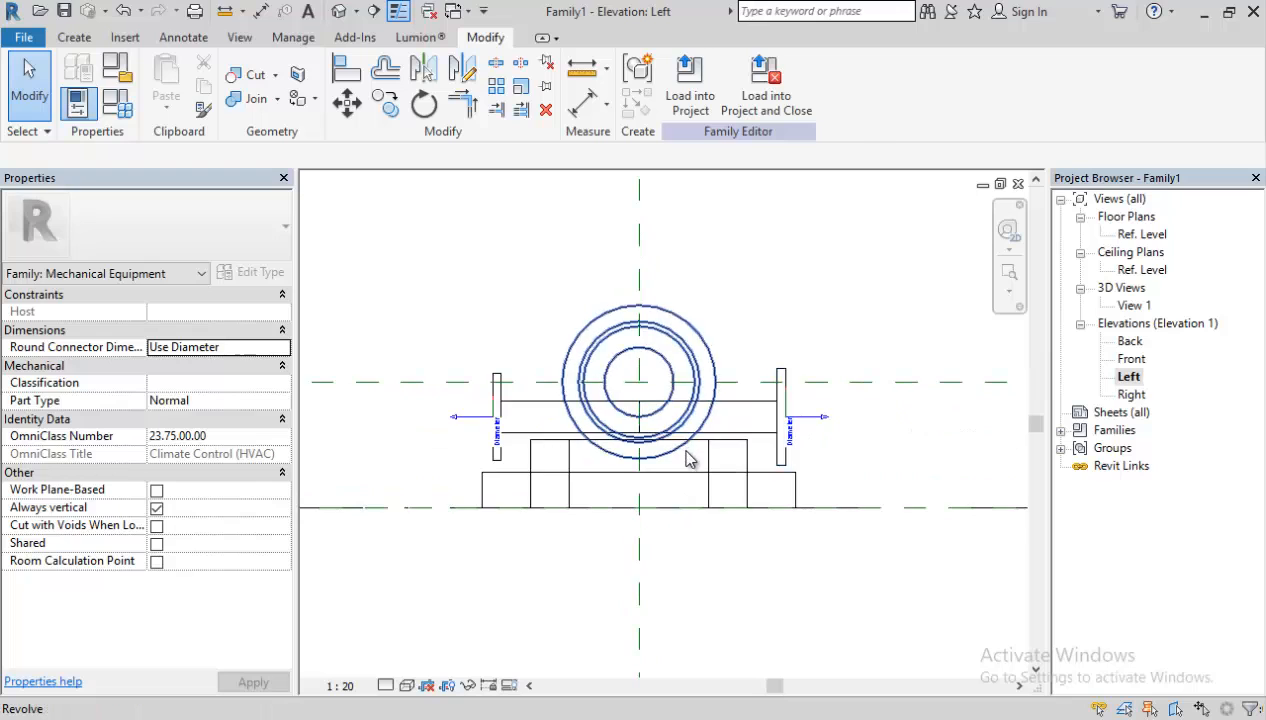
pyautogui.scroll(1, 688, 443)
pyautogui.click(406, 685)
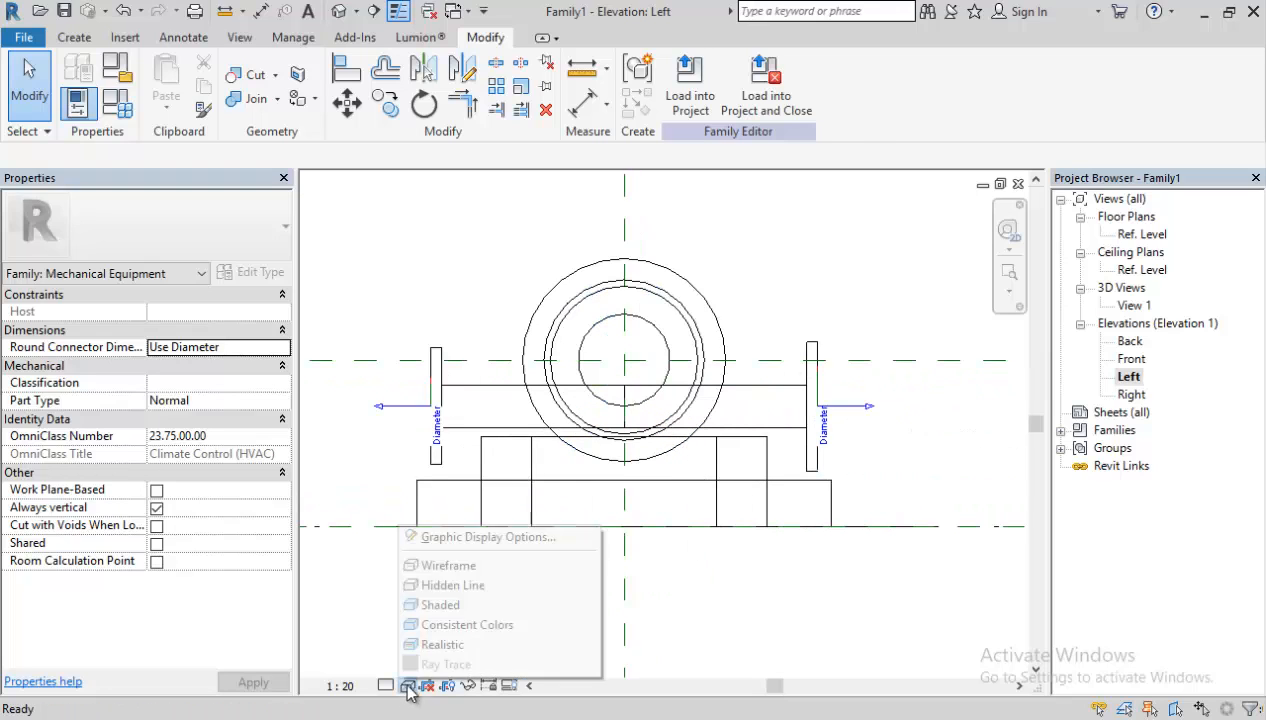
pyautogui.click(430, 626)
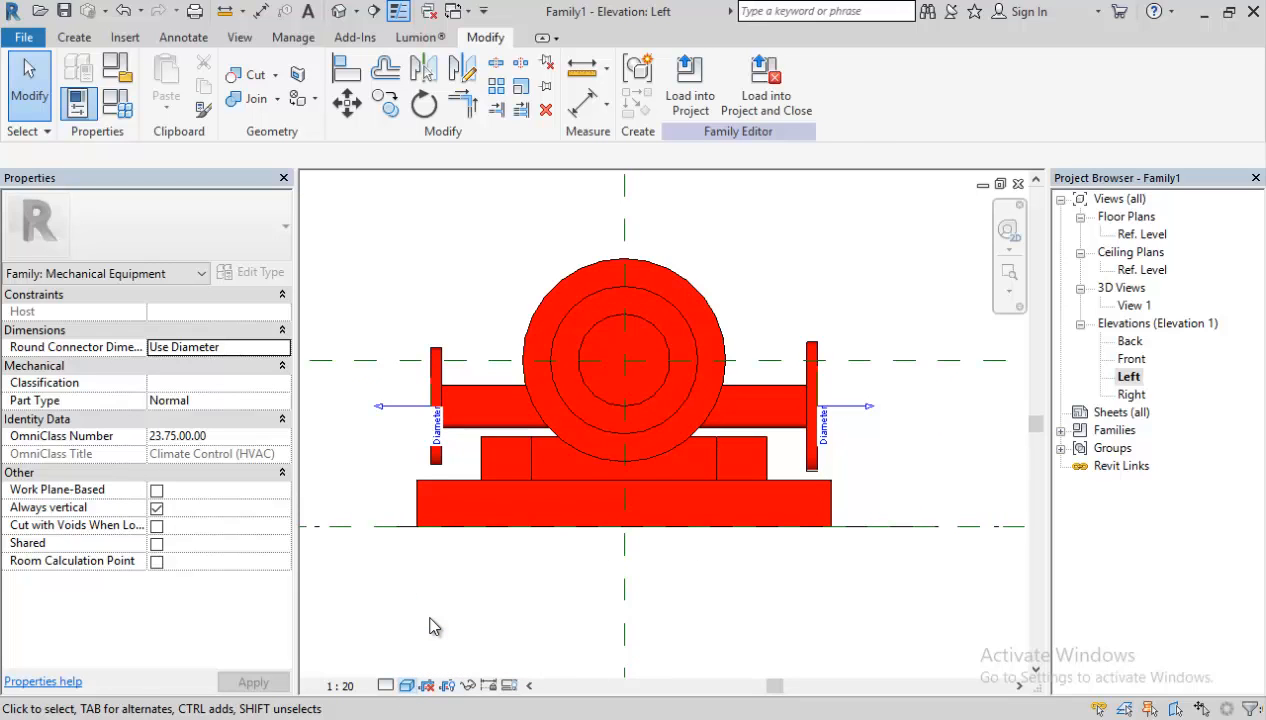
pyautogui.scroll(-1, 465, 612)
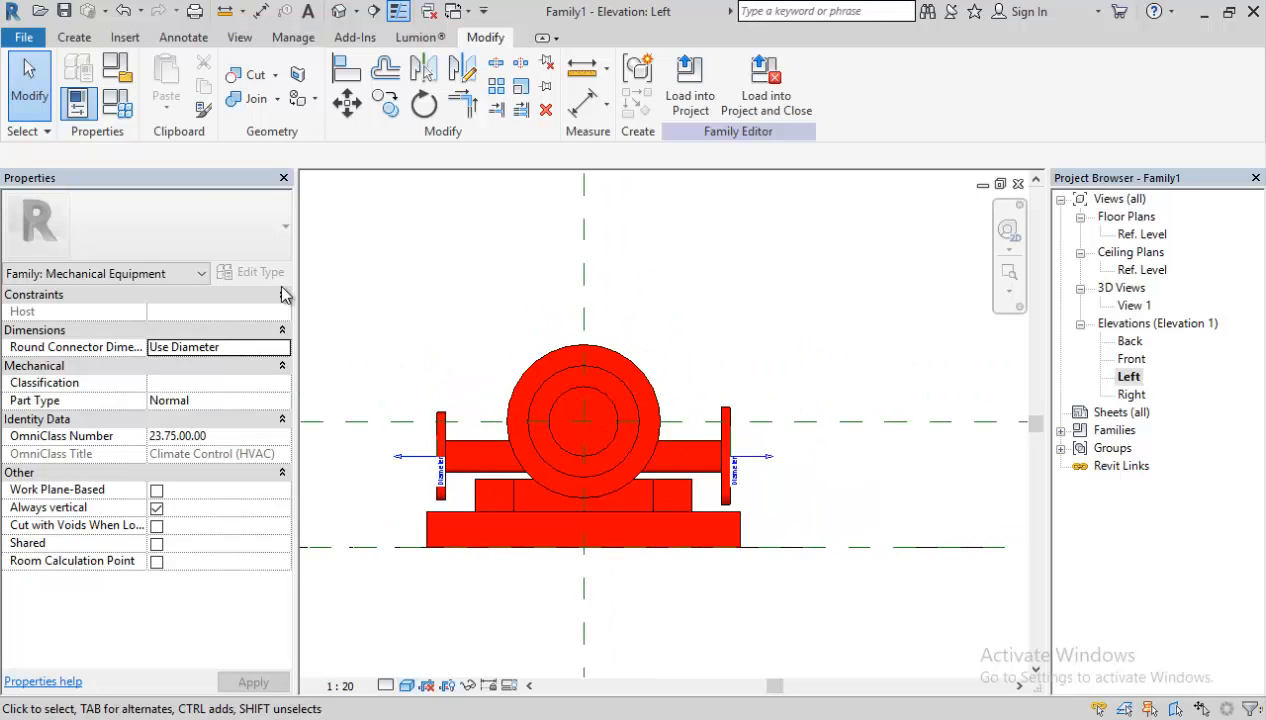
# Save the family as Fire Pump in the MEP Library folder inside Documents > Revit Family.
pyautogui.click(64, 12)
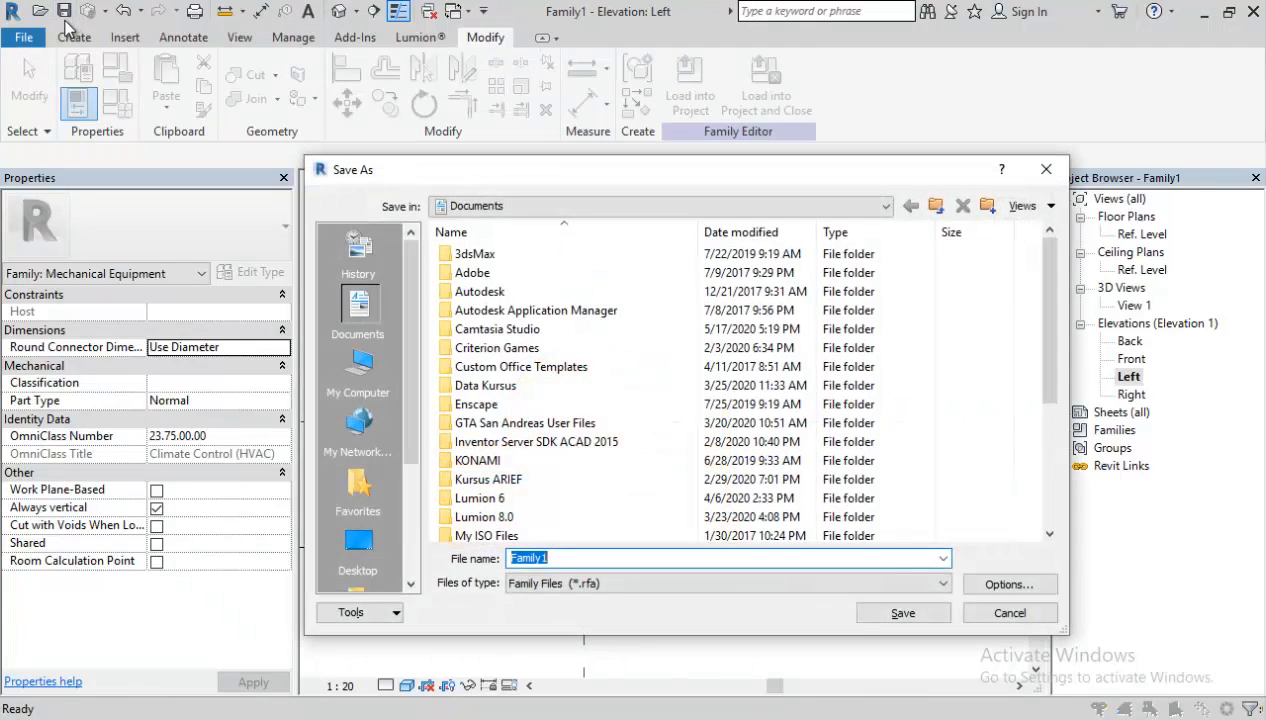
pyautogui.click(507, 423)
pyautogui.scroll(-4, 520, 450)
pyautogui.doubleClick(500, 368)
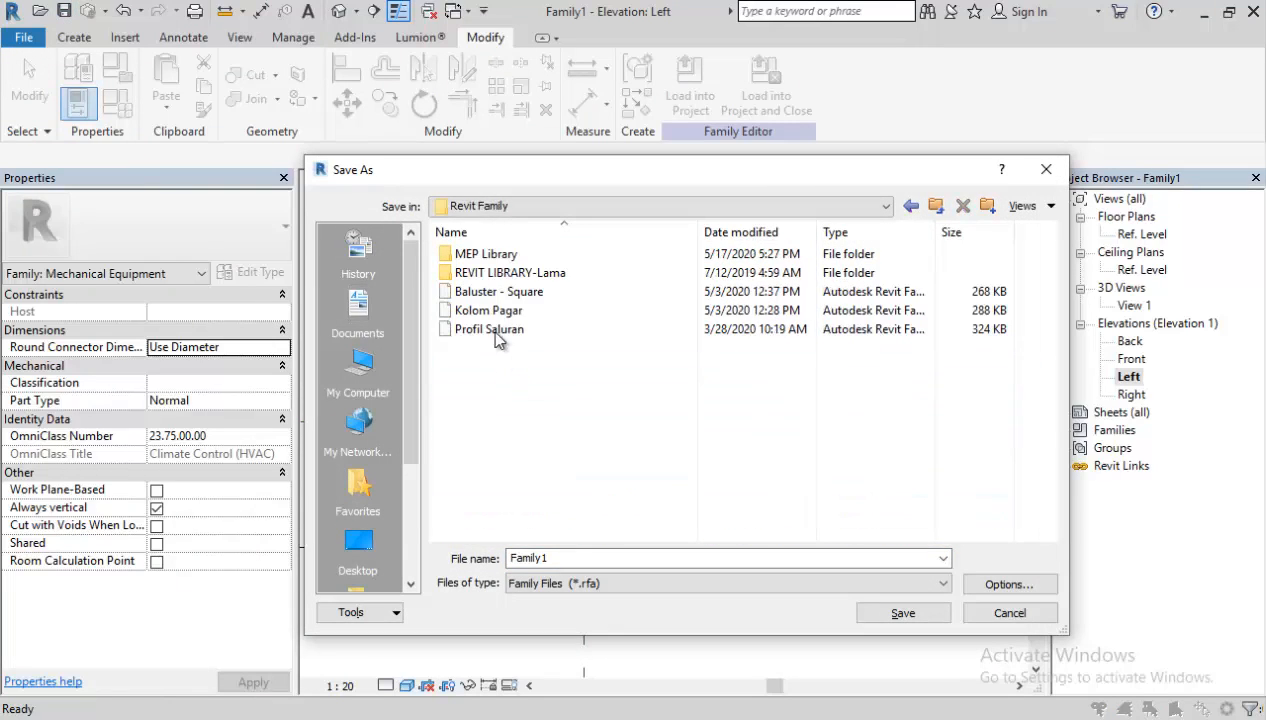
pyautogui.doubleClick(490, 254)
pyautogui.doubleClick(570, 557)
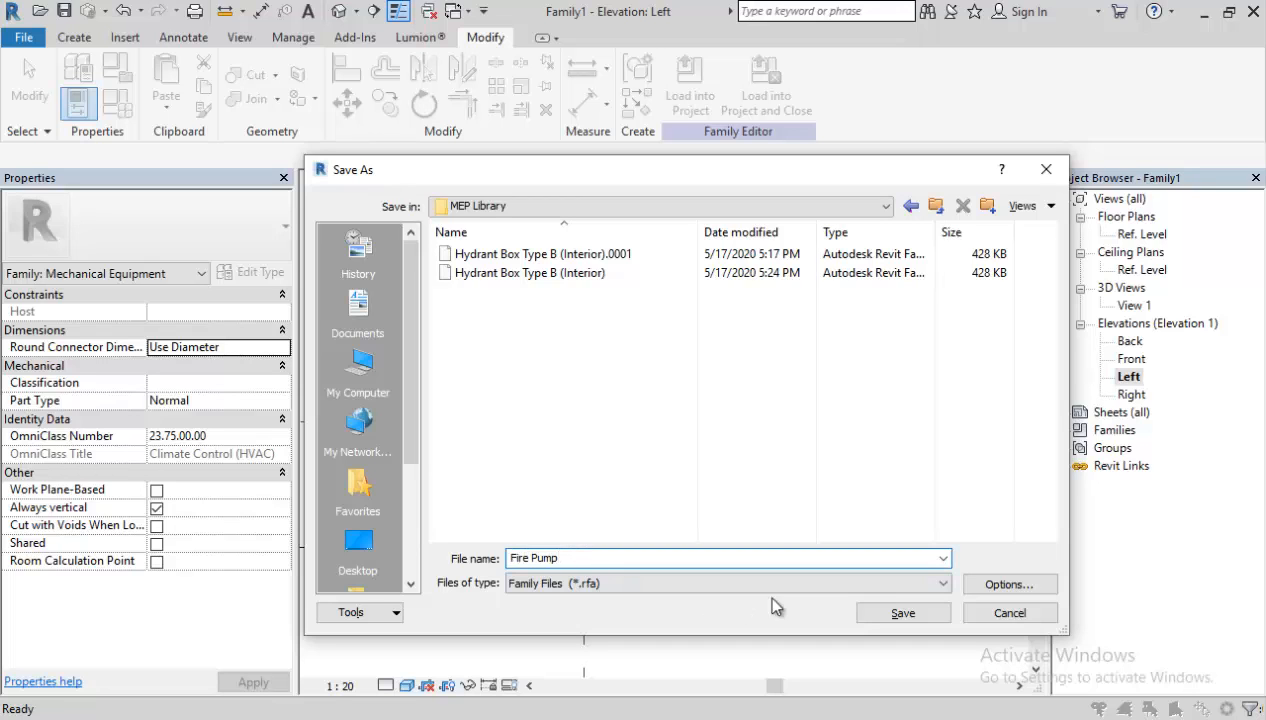
pyautogui.click(898, 613)
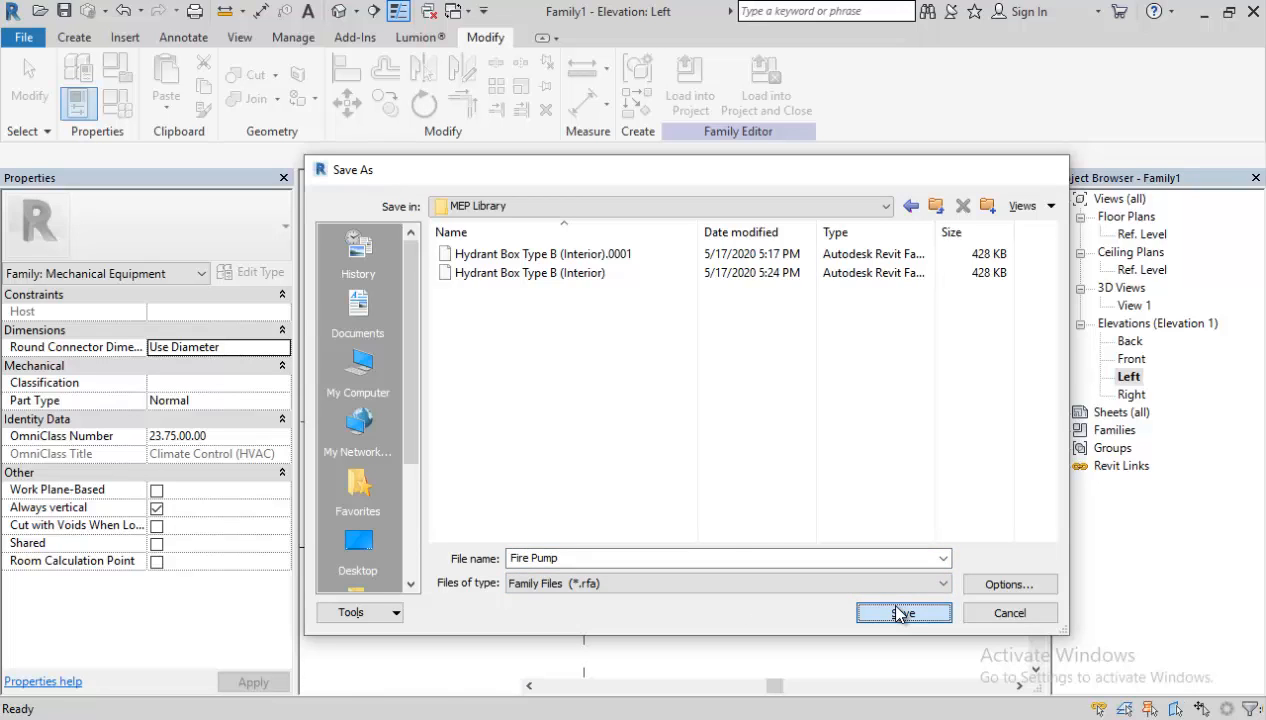
# Return to 3D View 1 and try to load the family into a project.
pyautogui.doubleClick(1130, 305)
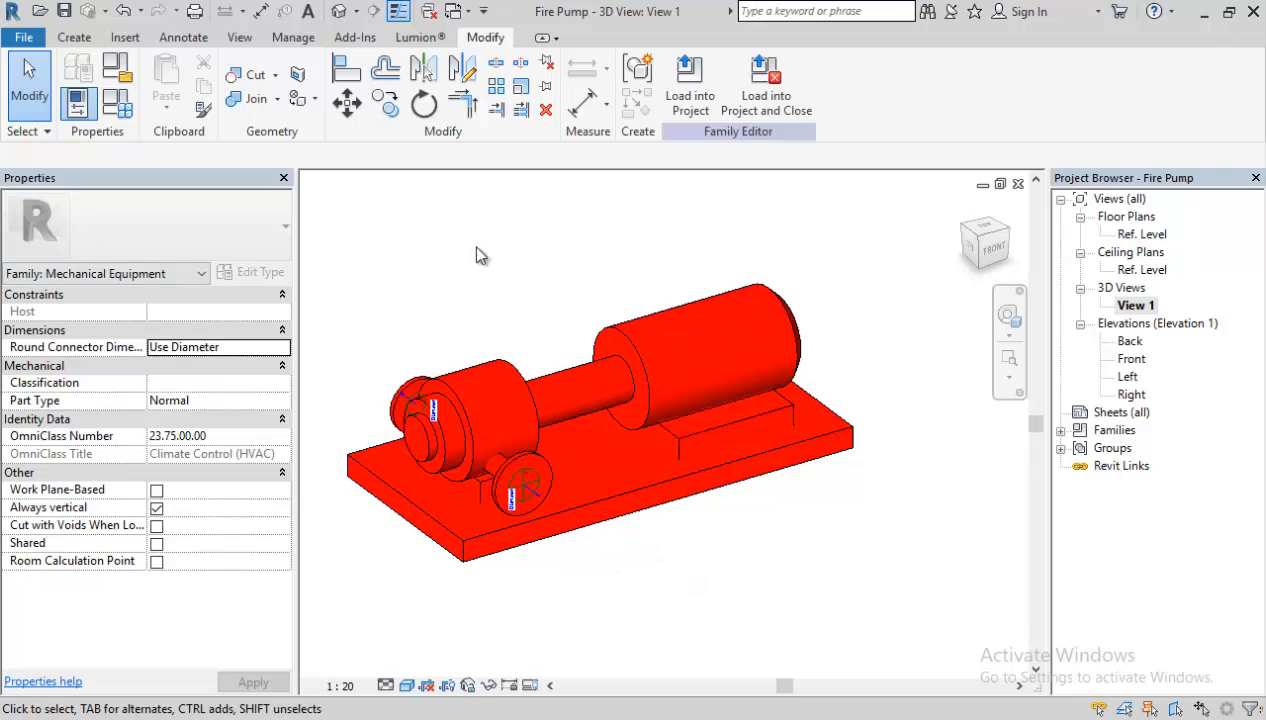
pyautogui.click(692, 100)
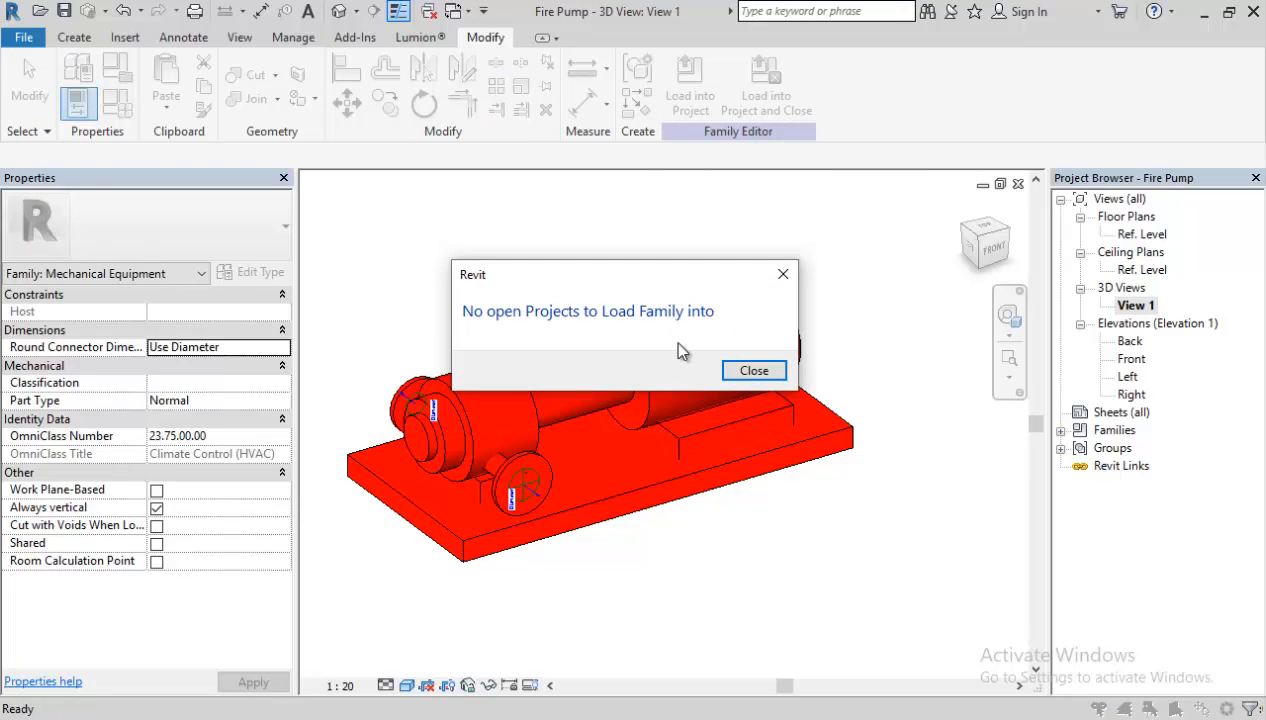
pyautogui.click(750, 371)
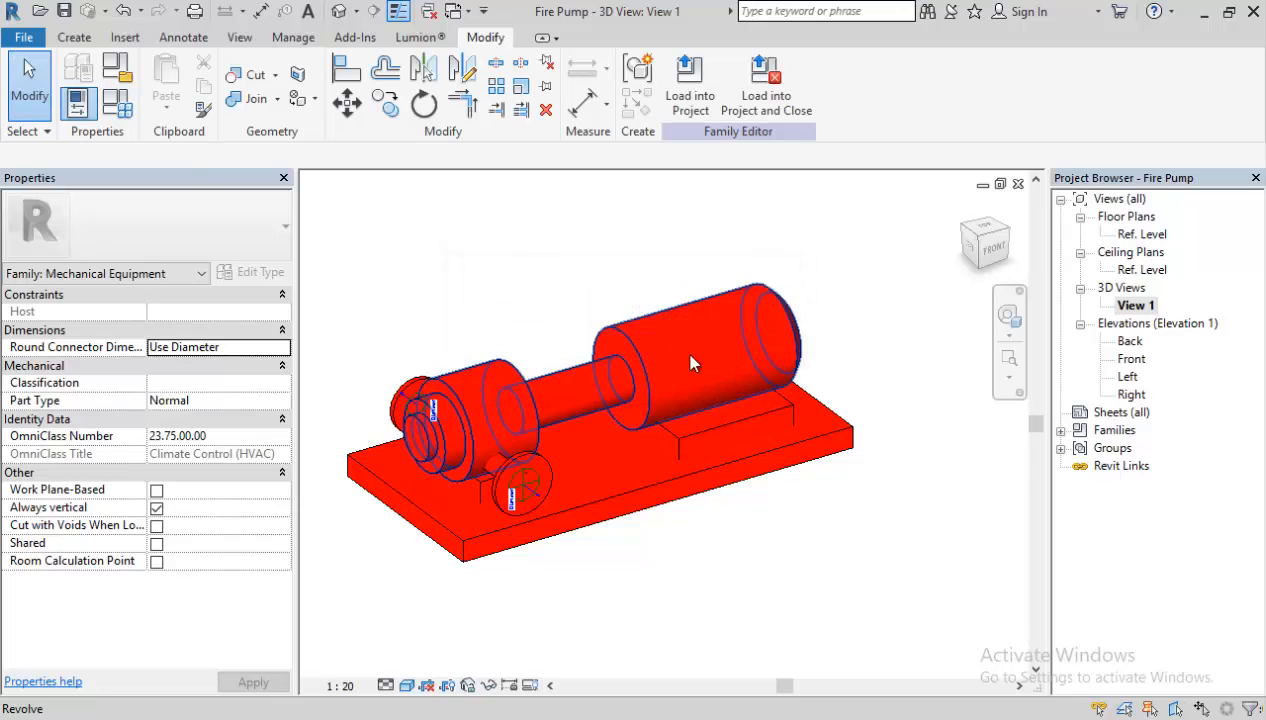
# Create a new project from the Mechanical Template.
pyautogui.click(24, 40)
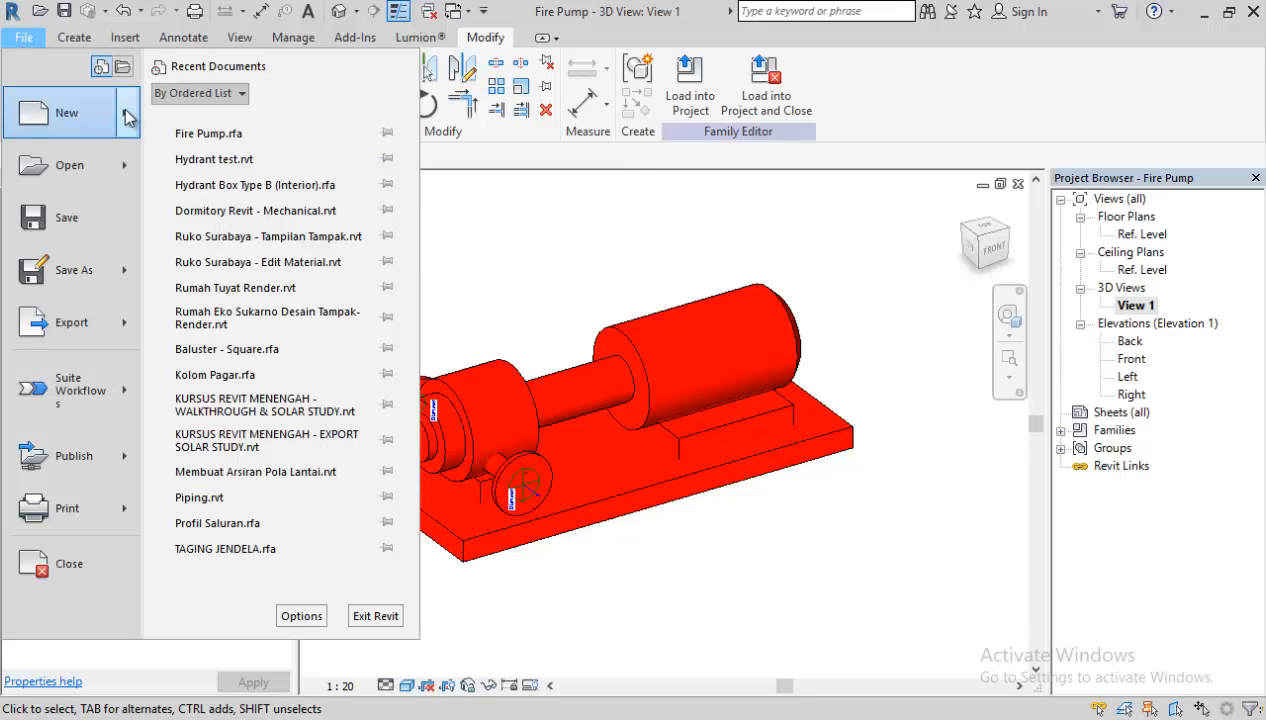
pyautogui.moveTo(128, 118)
pyautogui.click(213, 130)
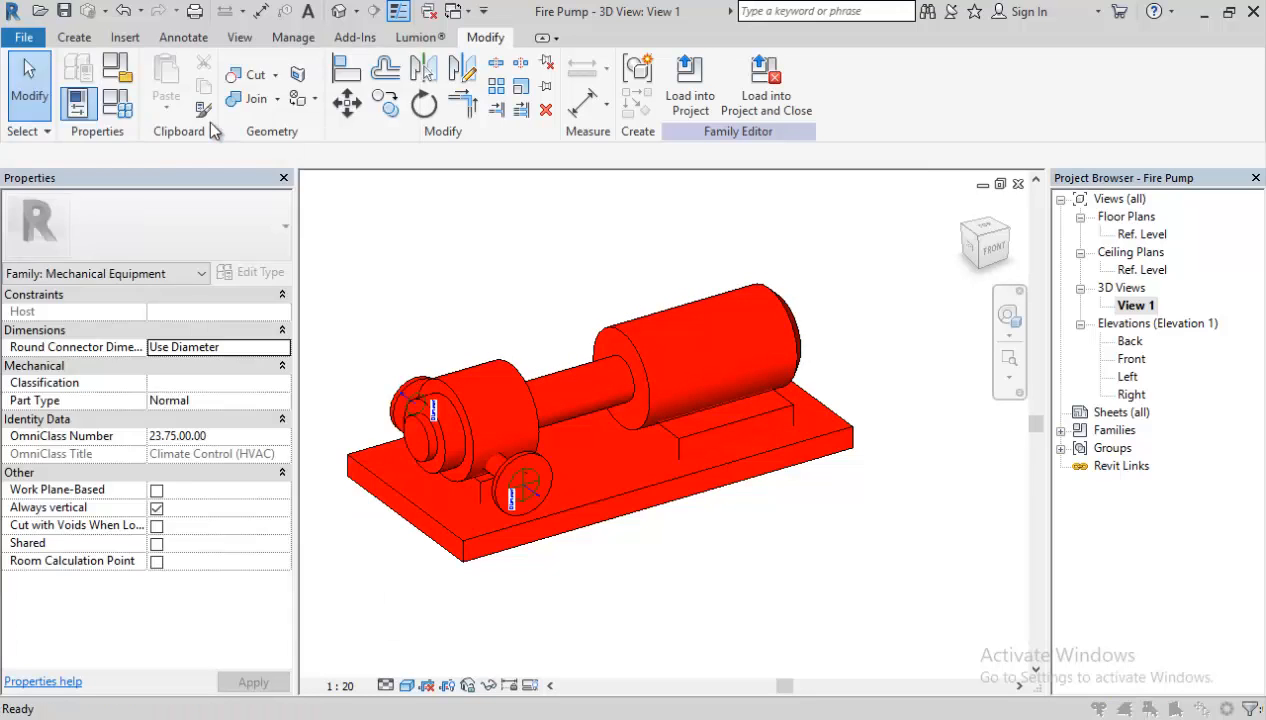
pyautogui.click(555, 328)
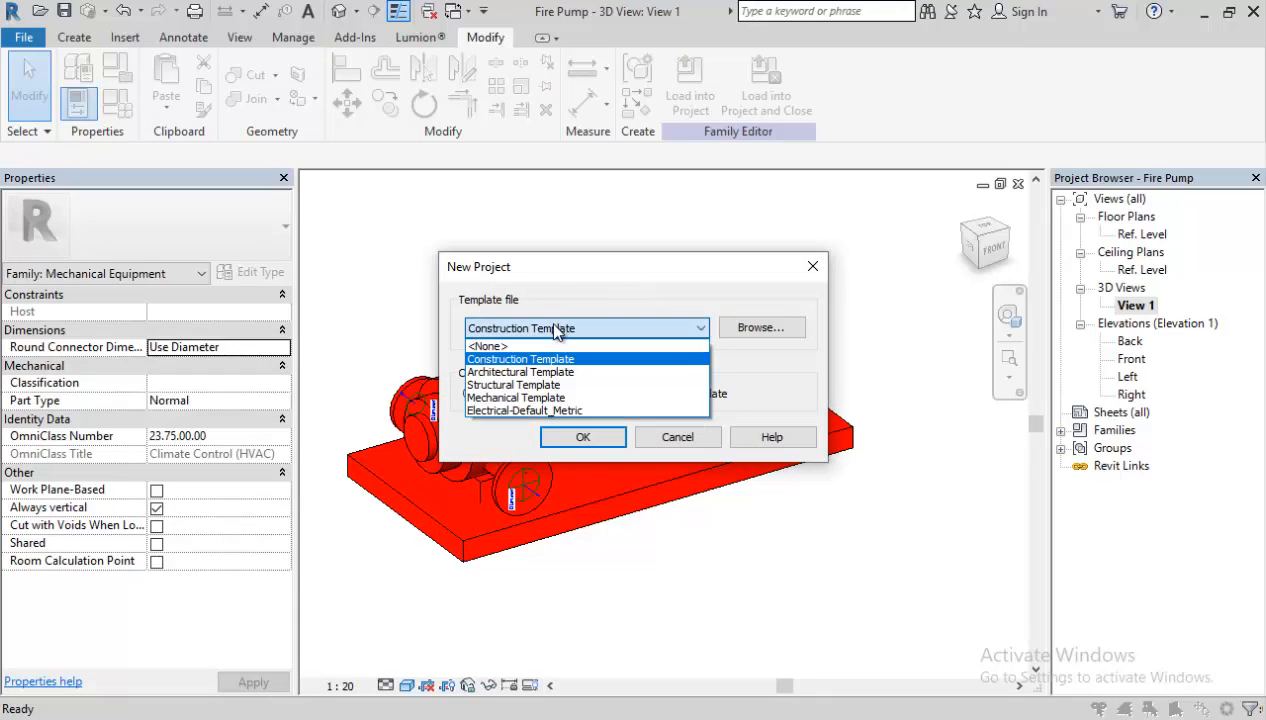
pyautogui.click(520, 397)
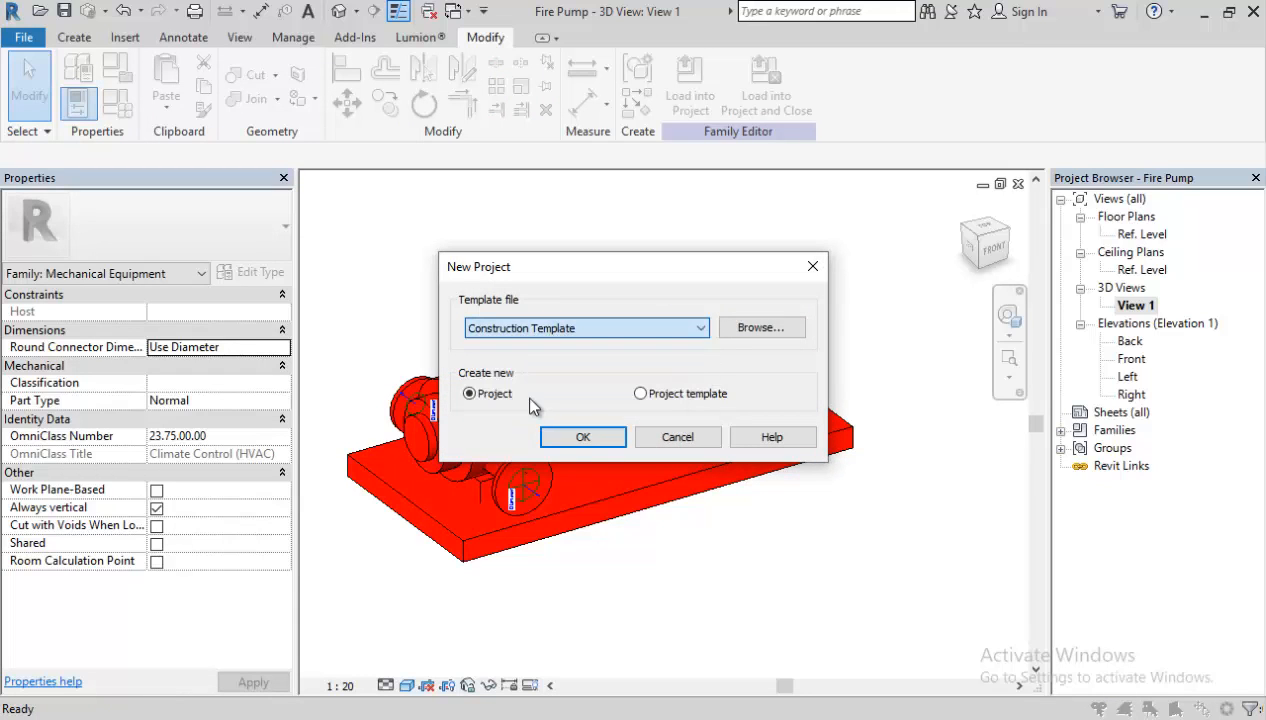
pyautogui.click(585, 444)
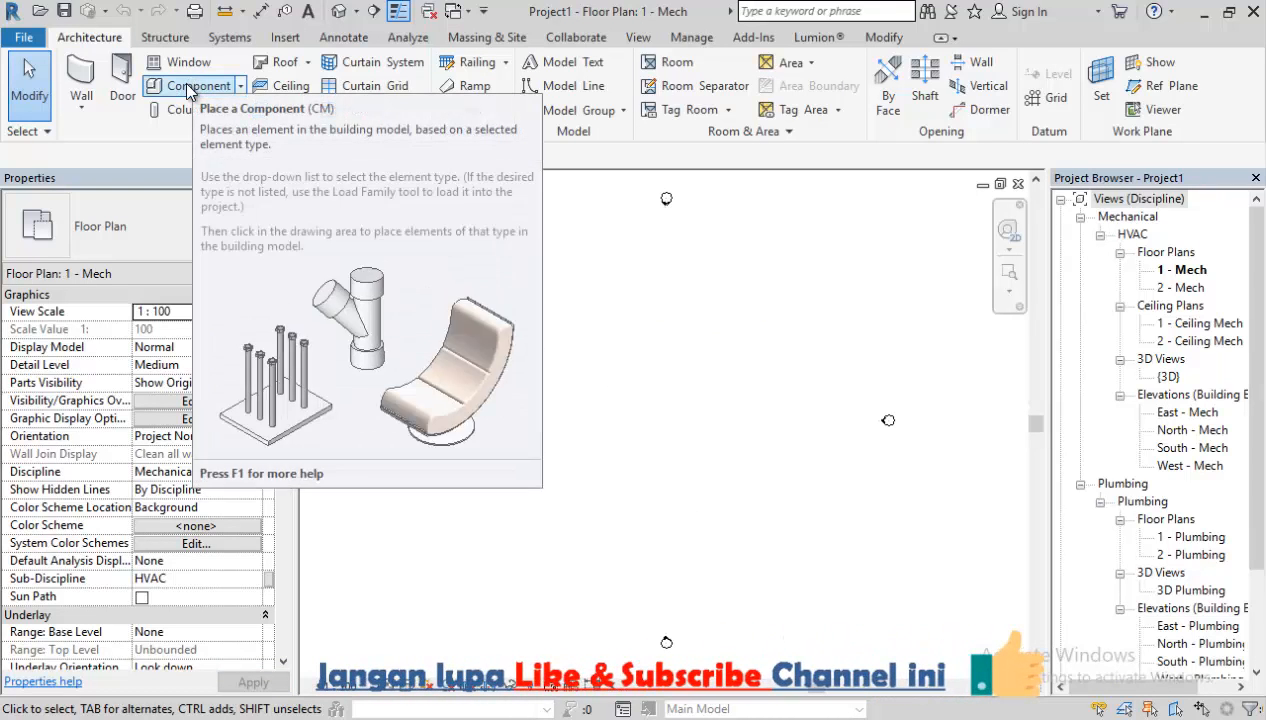
# Start placing mechanical equipment and load the Fire Pump family from the MEP Library folder in Documents > Revit Family.
pyautogui.click(226, 40)
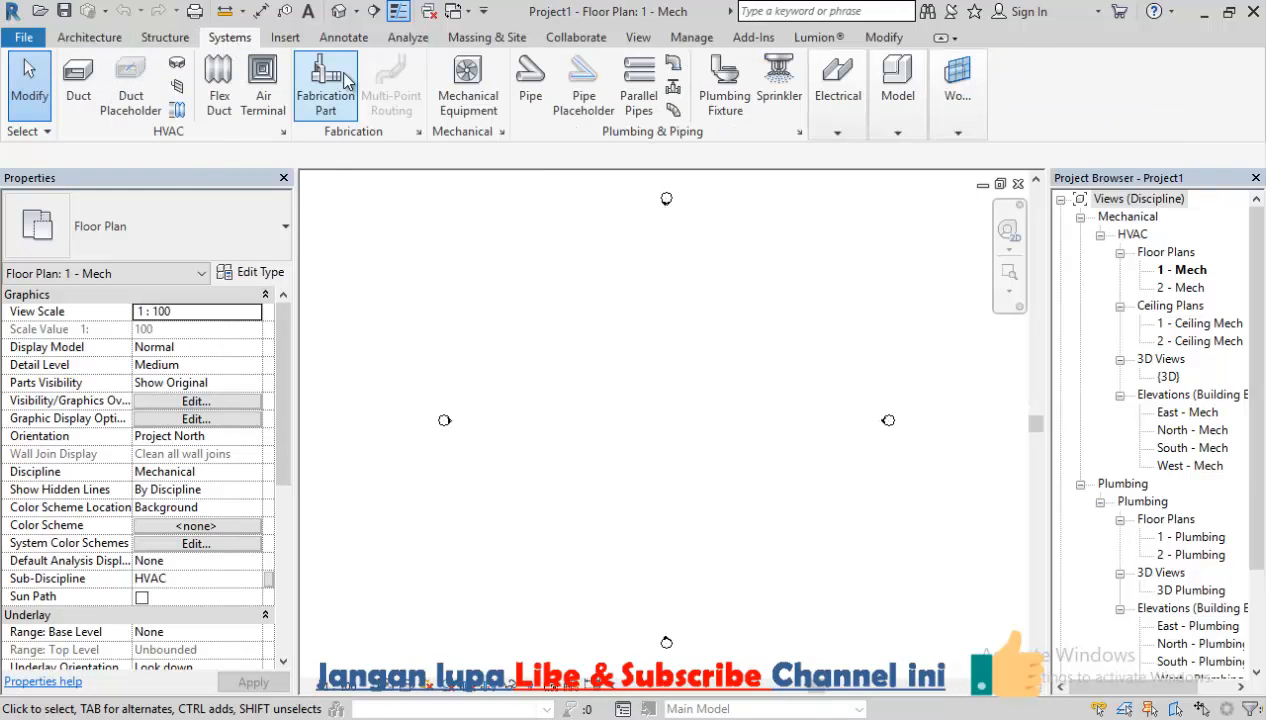
pyautogui.click(462, 90)
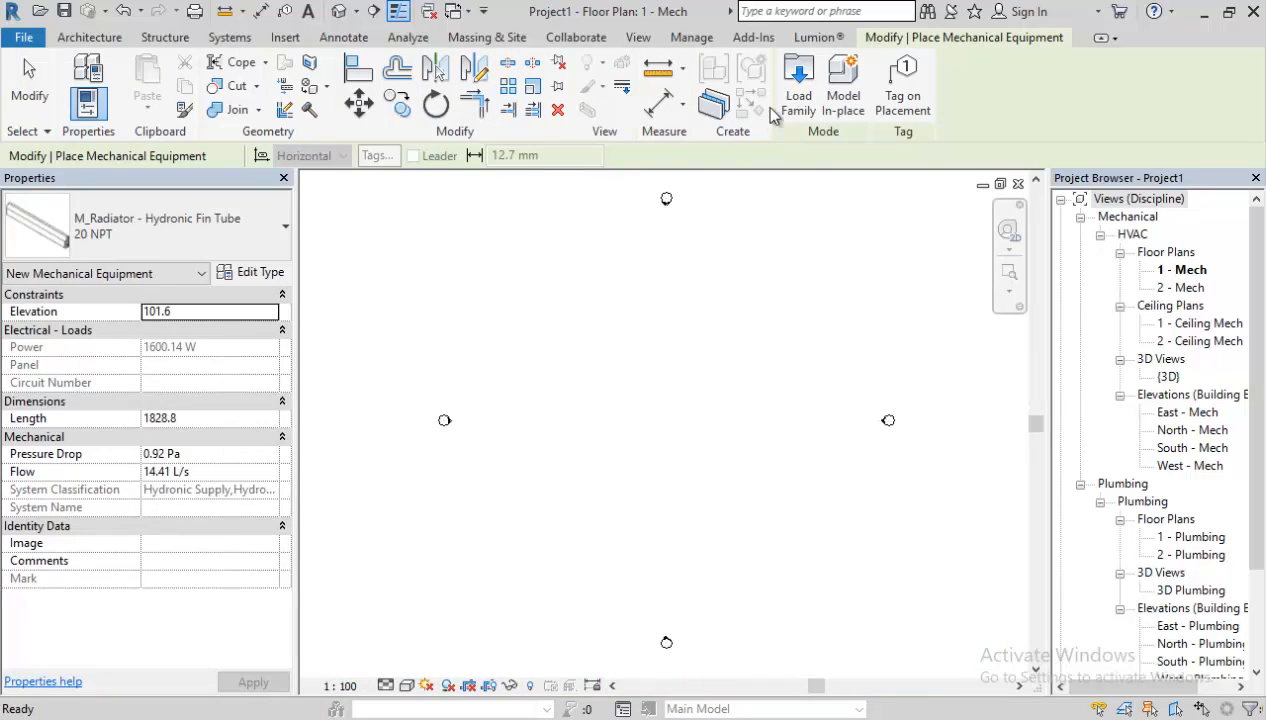
pyautogui.click(794, 98)
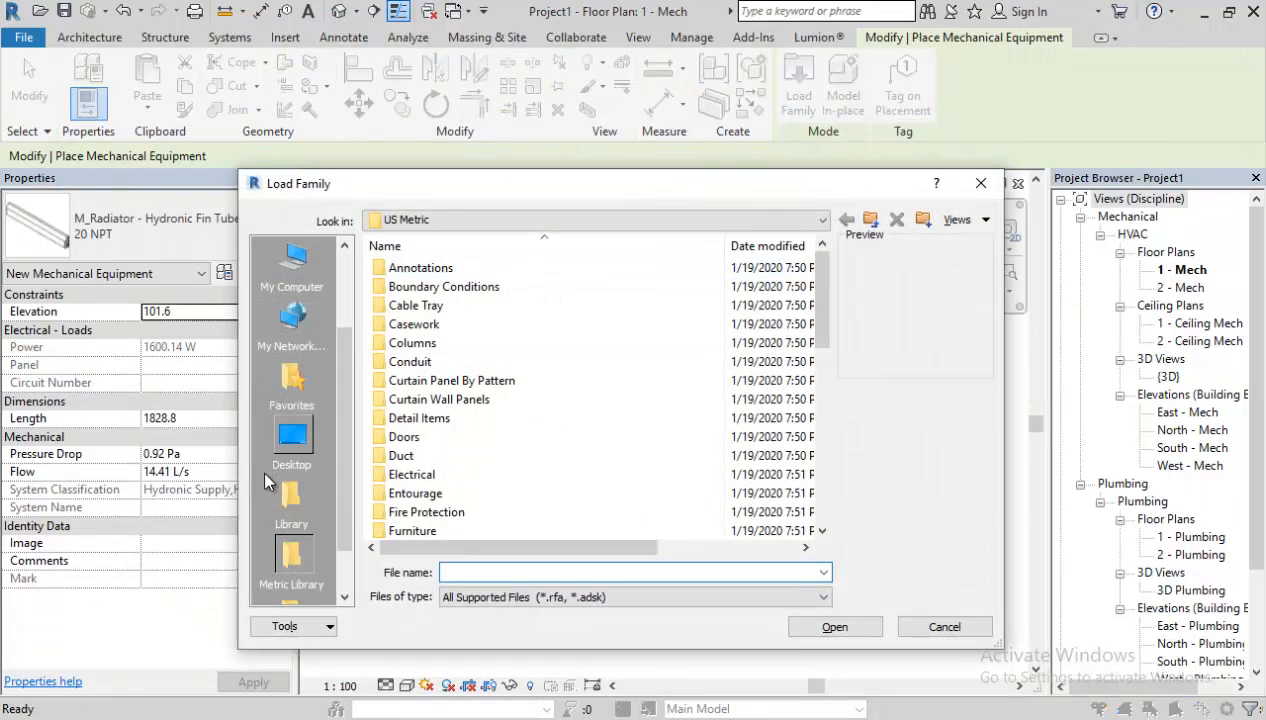
pyautogui.scroll(5, 340, 372)
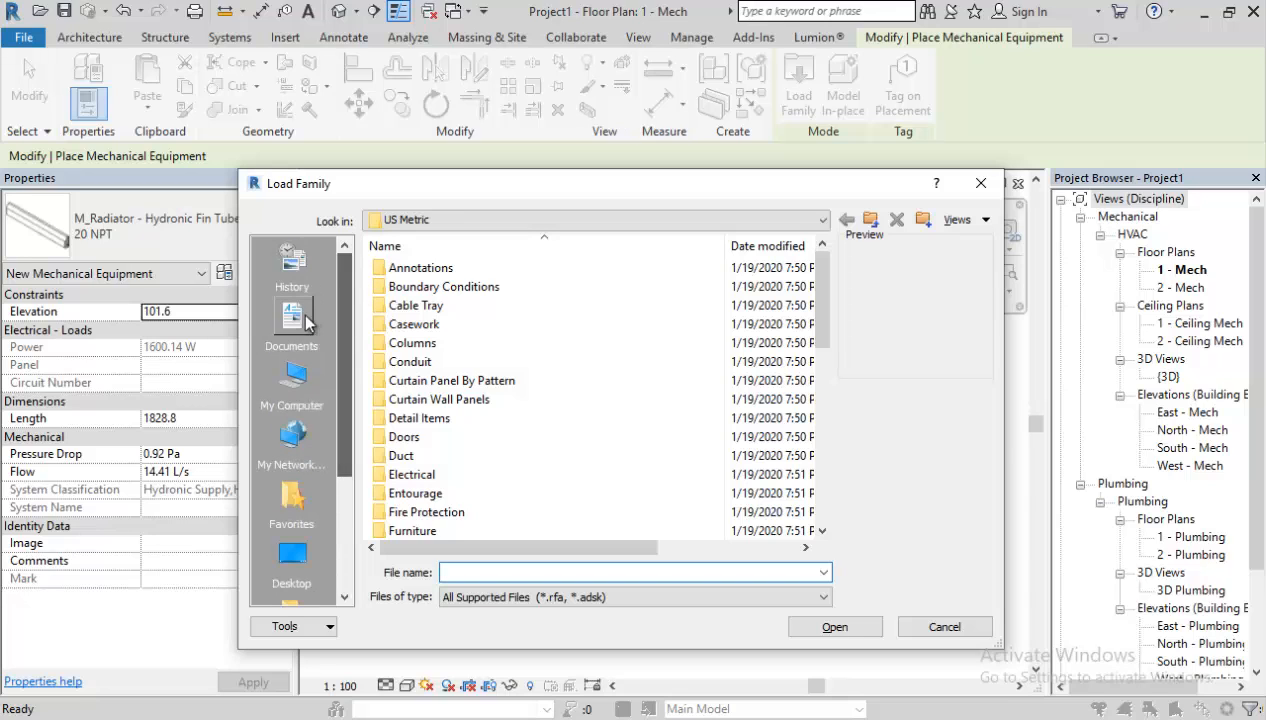
pyautogui.click(300, 322)
pyautogui.scroll(-5, 452, 350)
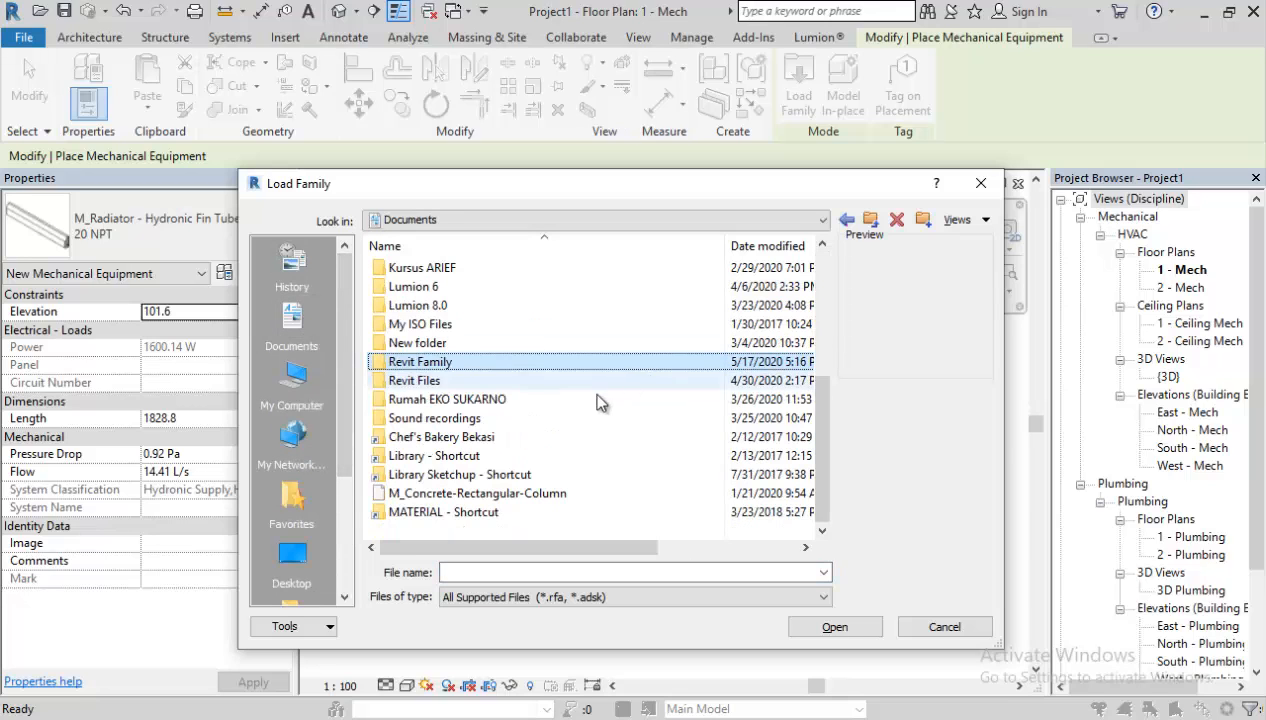
pyautogui.doubleClick(418, 362)
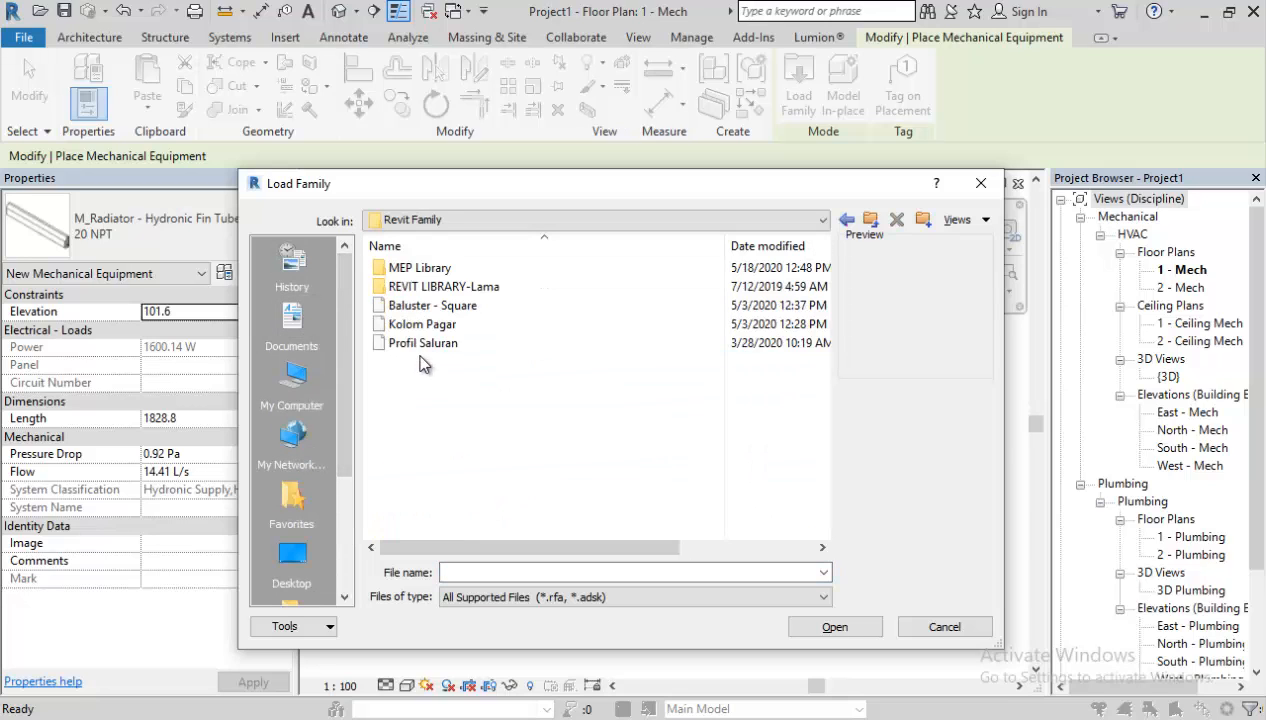
pyautogui.doubleClick(440, 268)
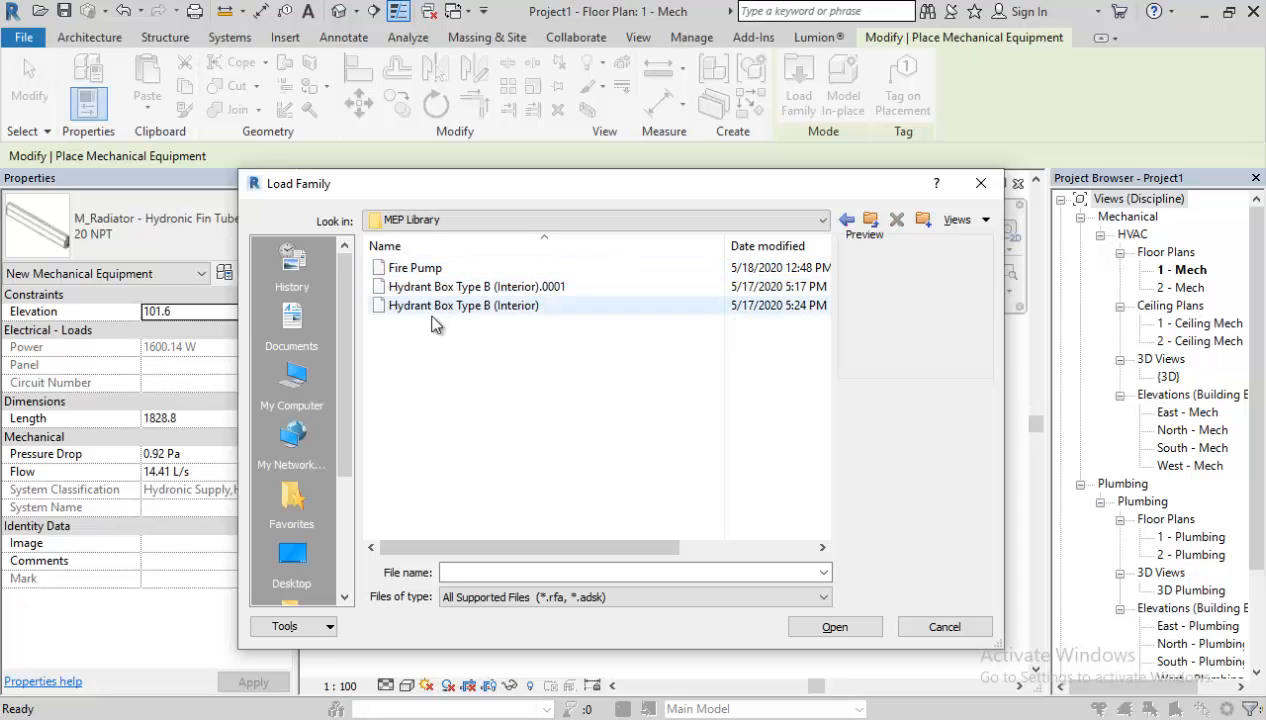
pyautogui.click(420, 268)
pyautogui.click(852, 627)
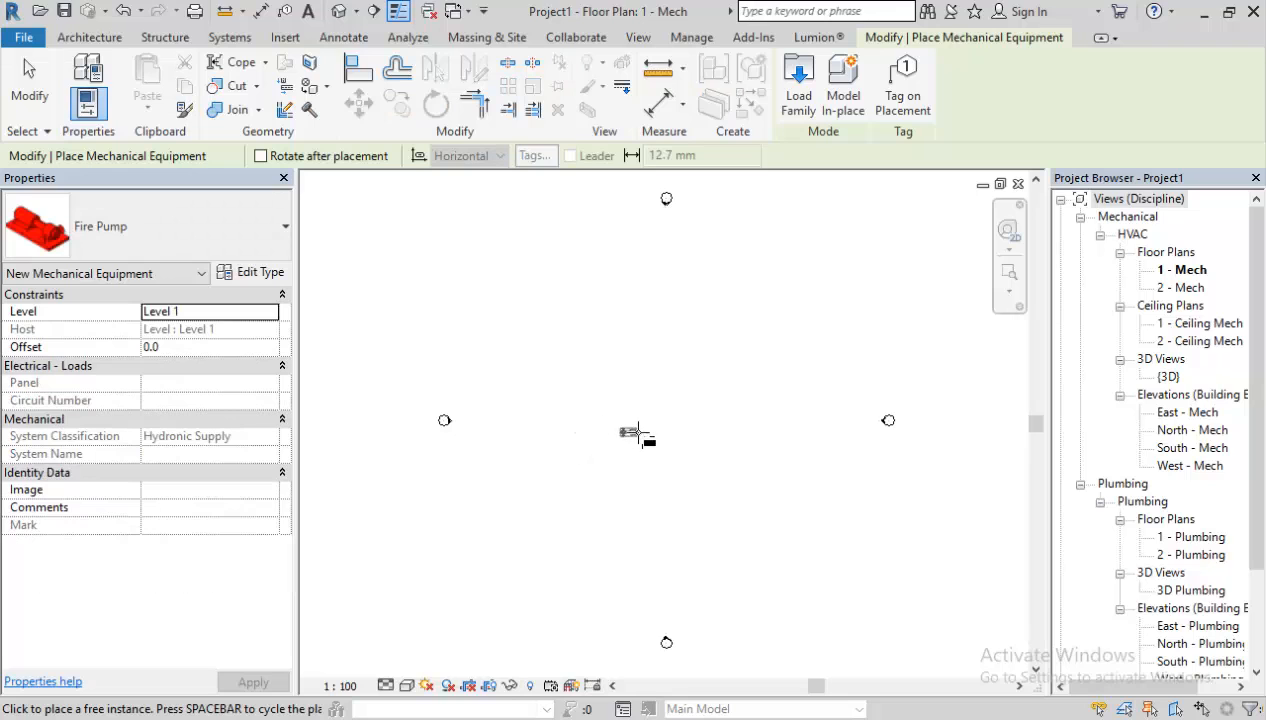
# Place one Fire Pump on Level 1 near the middle of the 1 - Mech floor plan, end placement and select the pump.
pyautogui.scroll(2, 640, 430)
pyautogui.click(650, 414)
pyautogui.scroll(3, 662, 428)
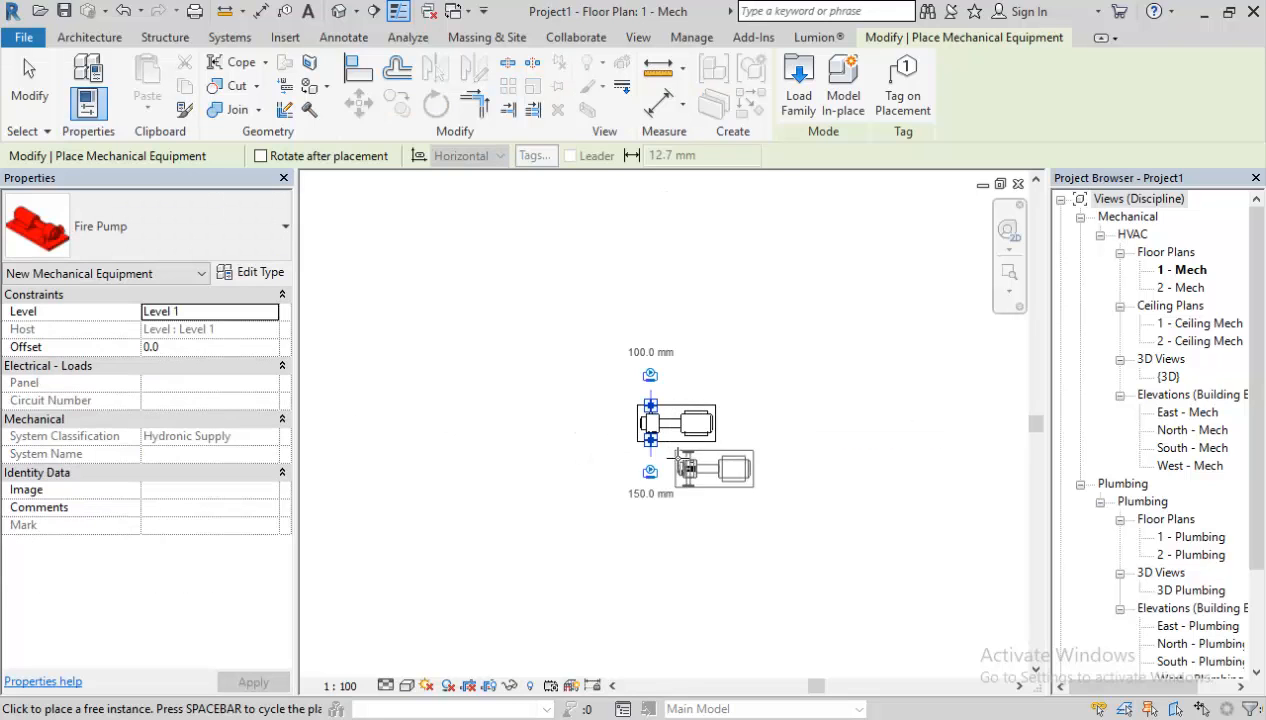
pyautogui.scroll(3, 672, 360)
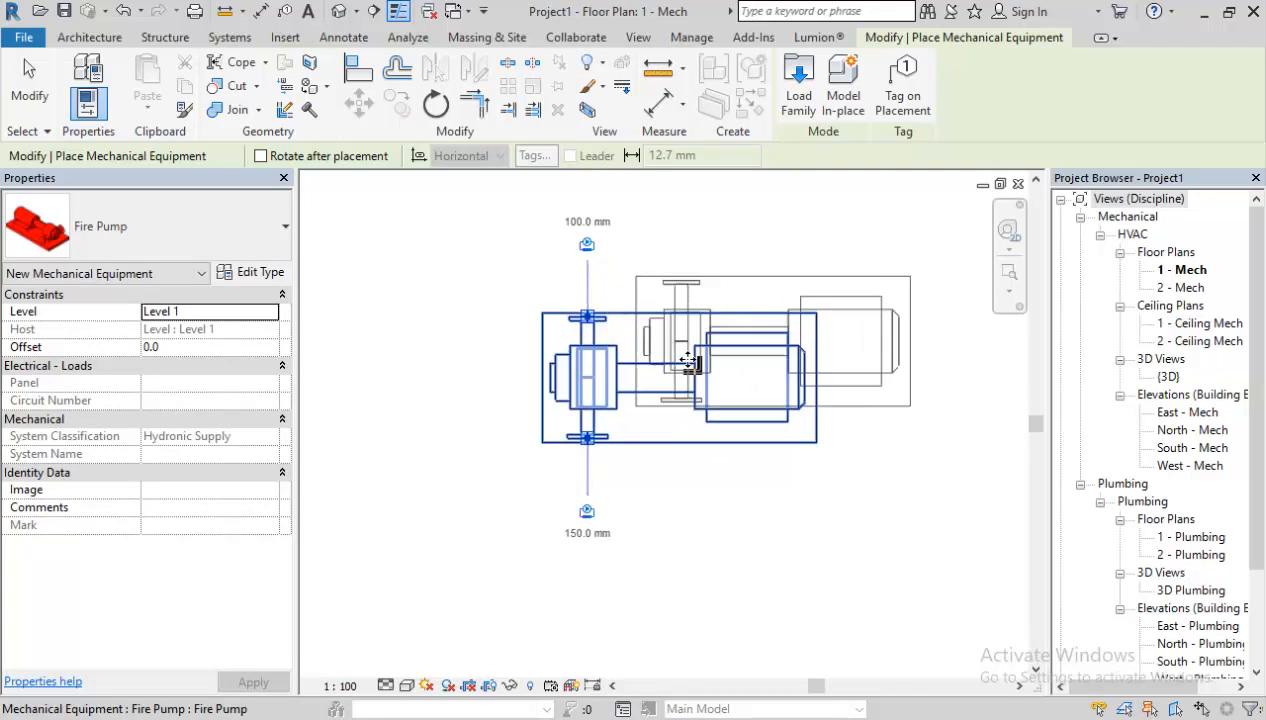
pyautogui.press('Escape')
pyautogui.press('Escape')
pyautogui.click(630, 376)
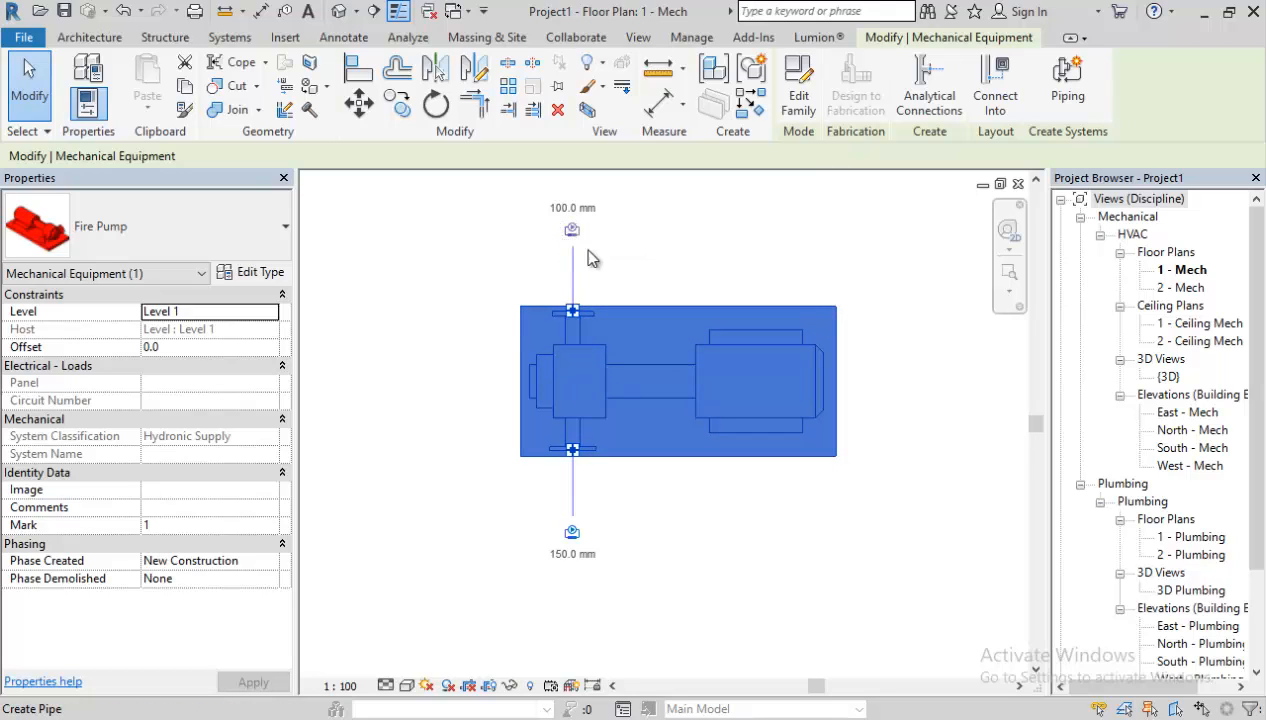
# Open the placed Fire Pump family for editing and set the 150 mm connector's flow direction to In in 3D View 1.
pyautogui.click(797, 88)
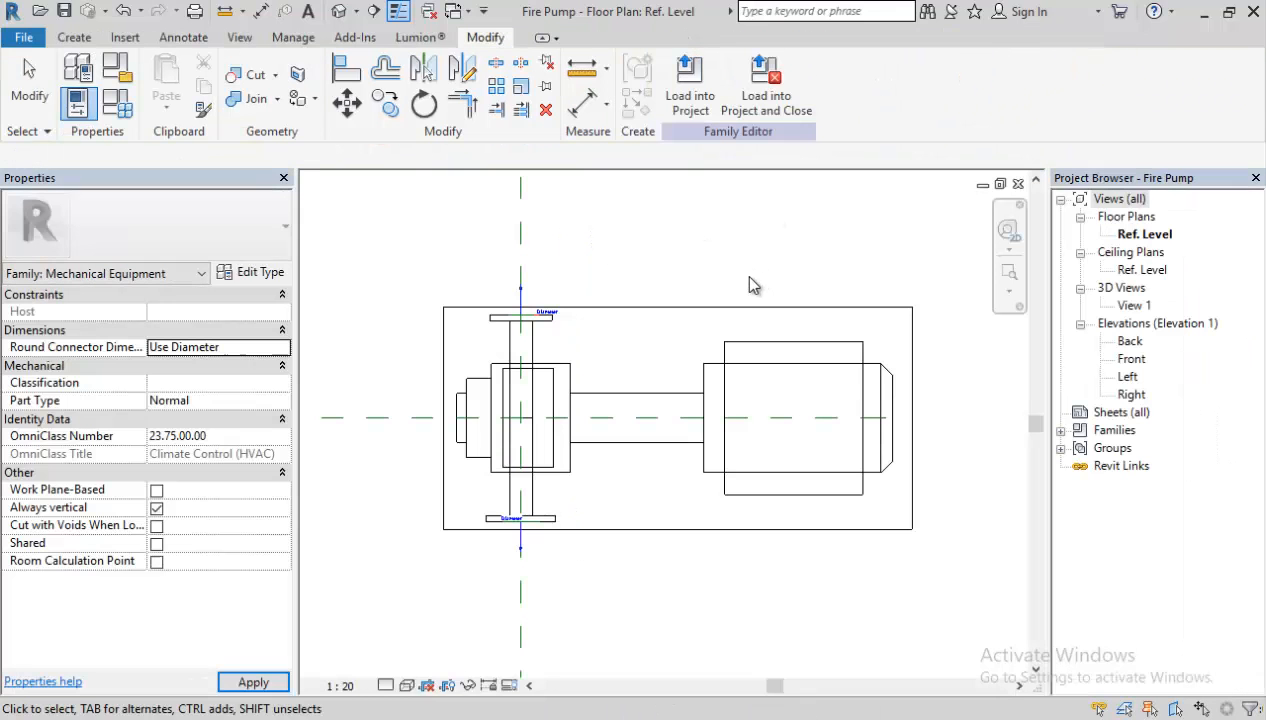
pyautogui.doubleClick(1133, 305)
pyautogui.scroll(5, 545, 478)
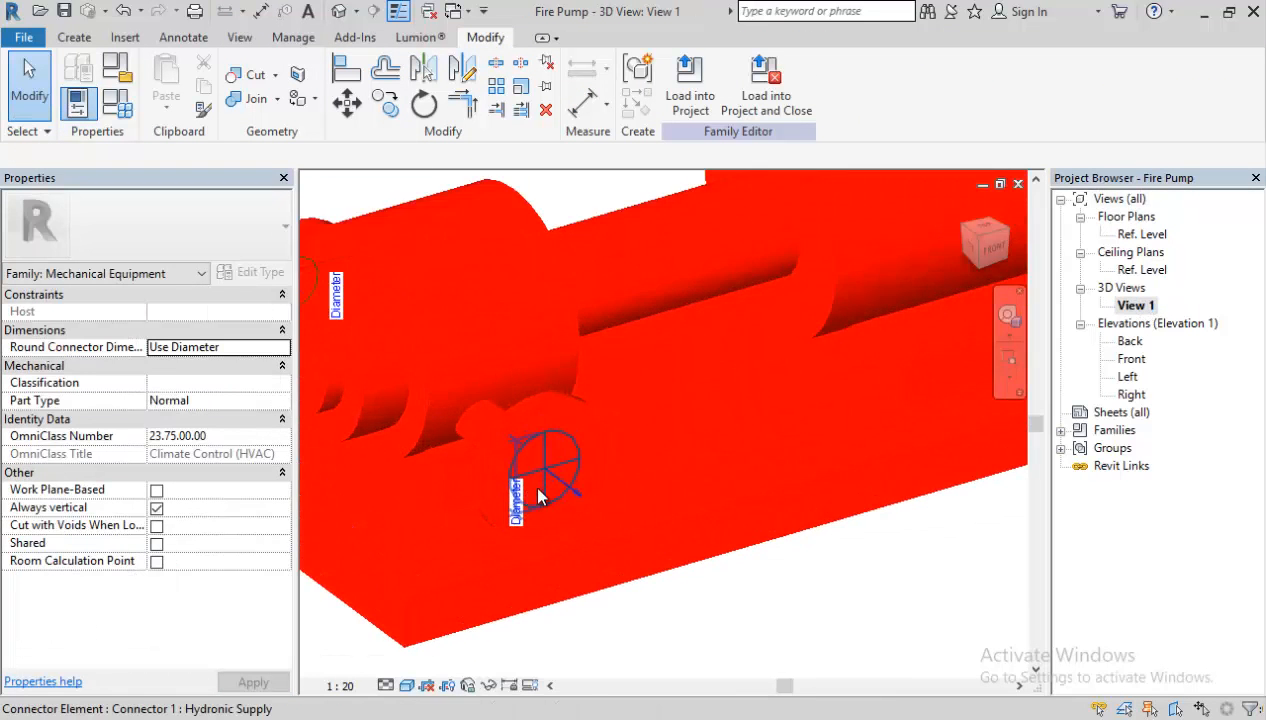
pyautogui.click(548, 477)
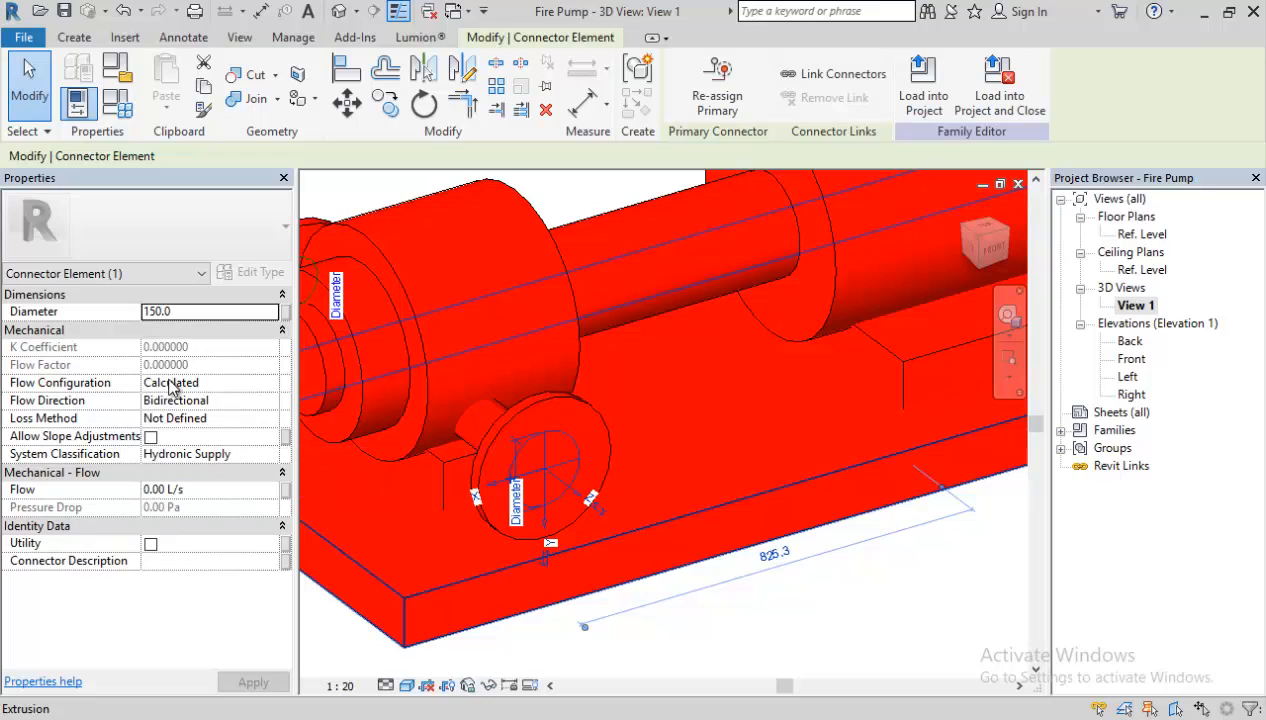
pyautogui.click(269, 402)
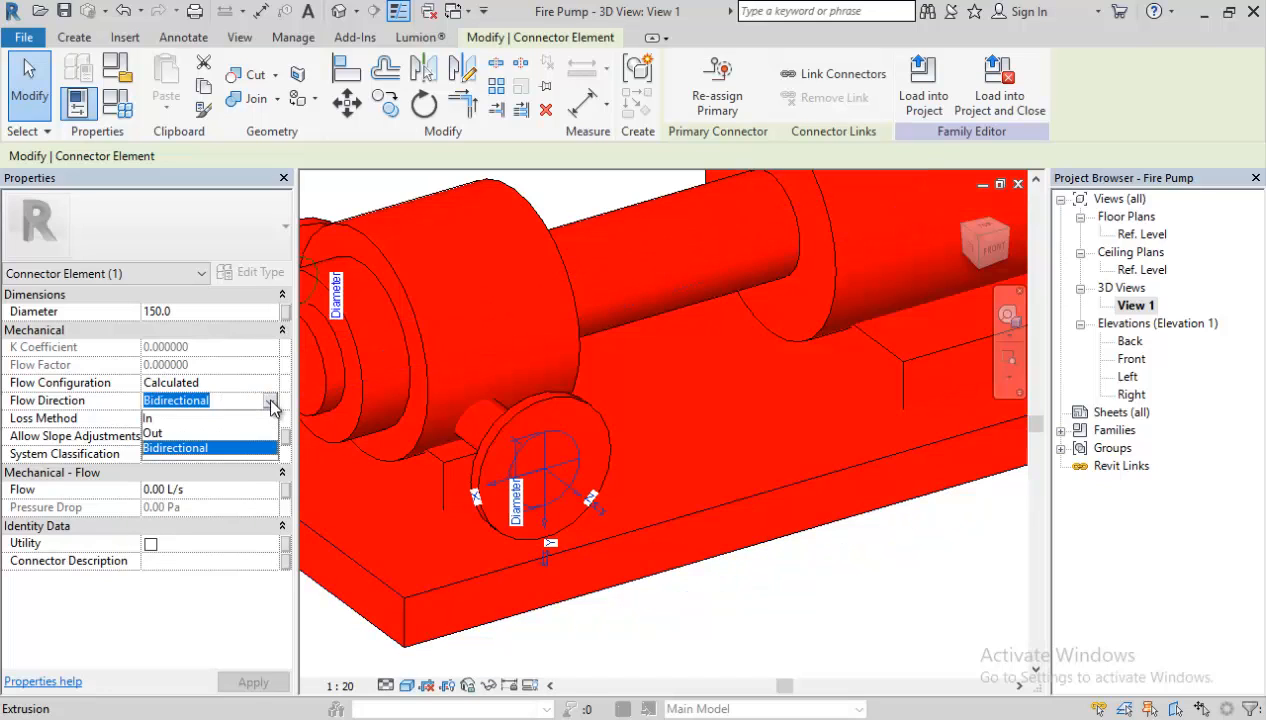
pyautogui.click(200, 418)
# Set the flow direction of the 100 mm connector on the opposite flange to Out.
pyautogui.keyDown('shift'); pyautogui.moveTo(600, 540); pyautogui.dragTo(728, 505, button='middle'); pyautogui.keyUp('shift')
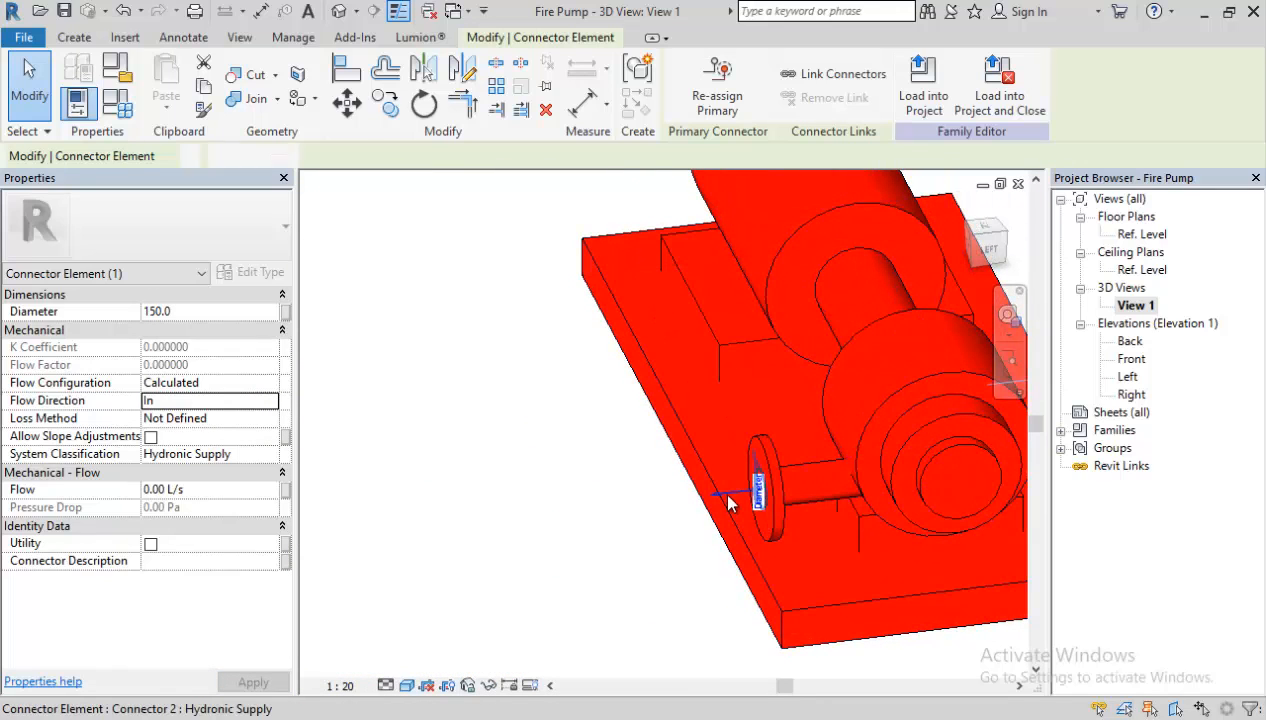
pyautogui.click(730, 500)
pyautogui.click(270, 400)
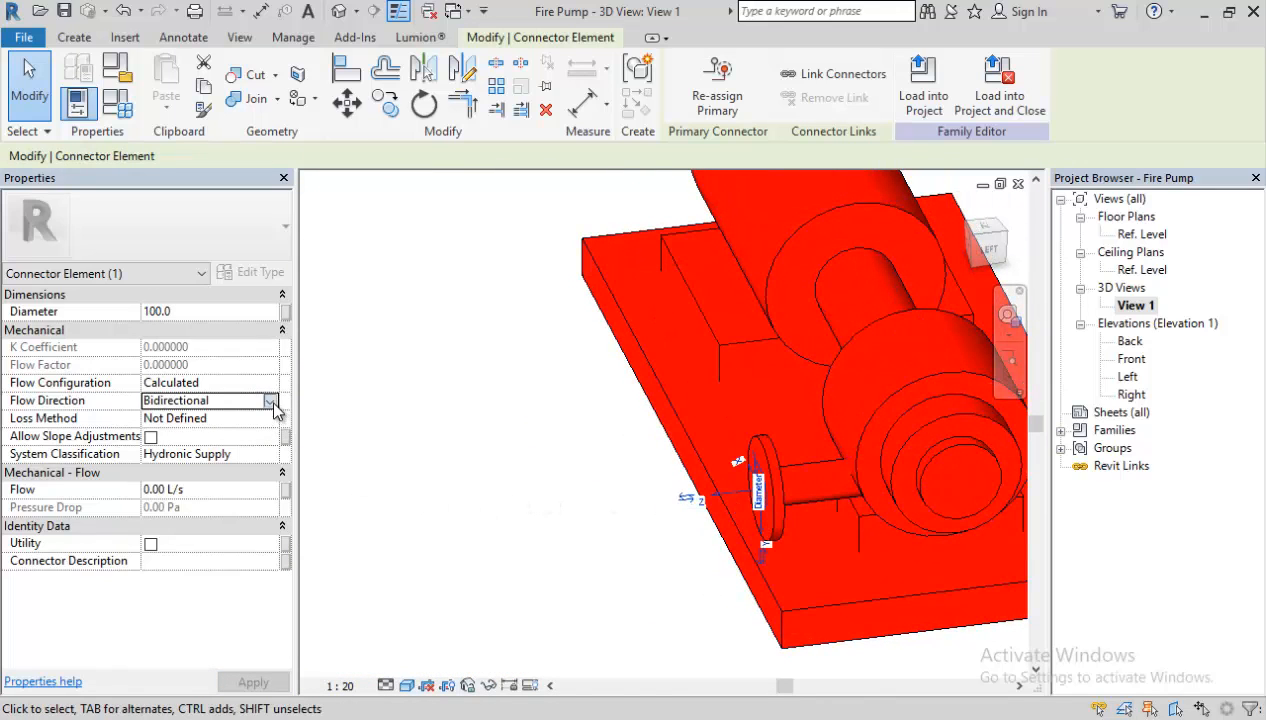
pyautogui.click(270, 400)
pyautogui.click(215, 431)
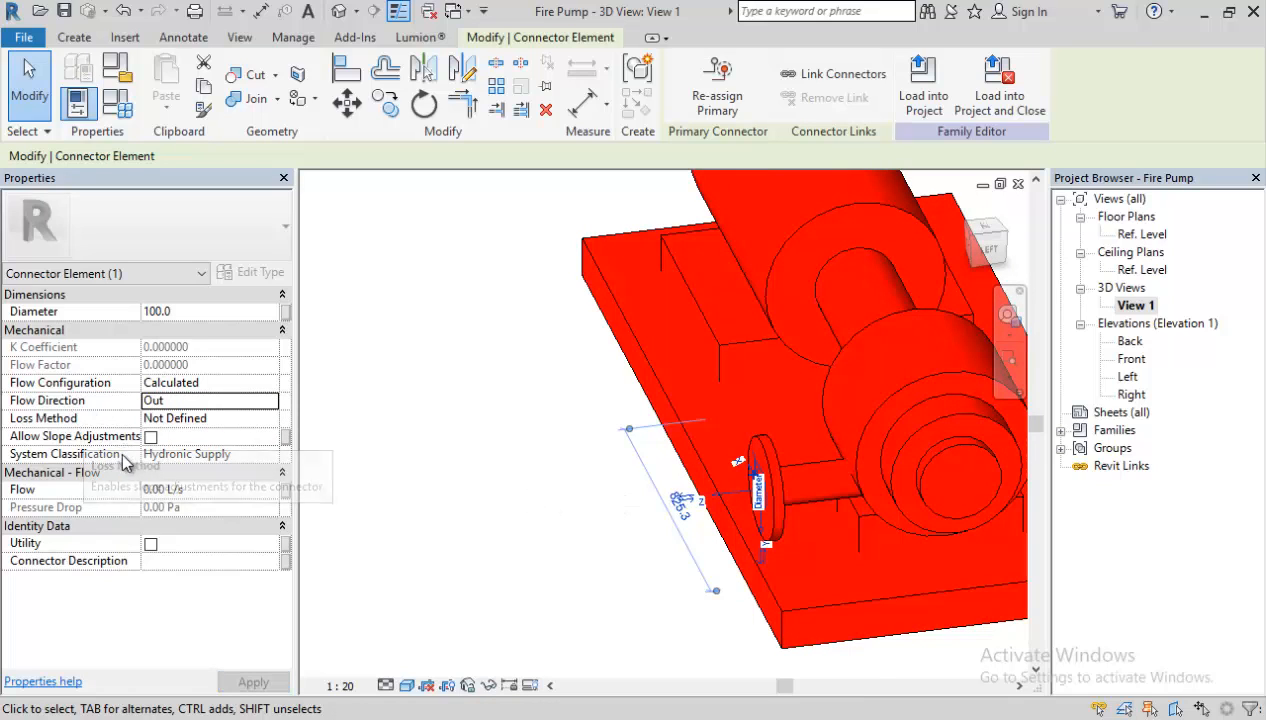
# Change the 100 mm connector's system classification to Fire Protection Wet.
pyautogui.click(195, 454)
pyautogui.click(270, 455)
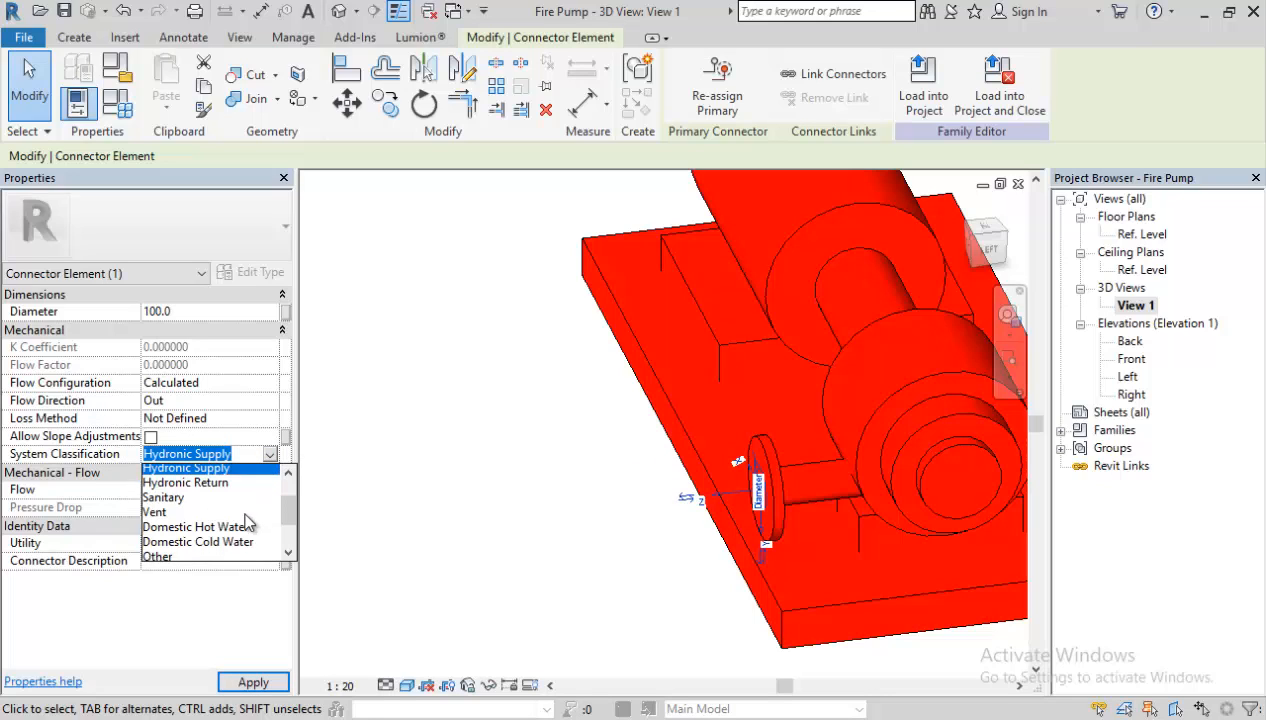
pyautogui.scroll(-2, 248, 520)
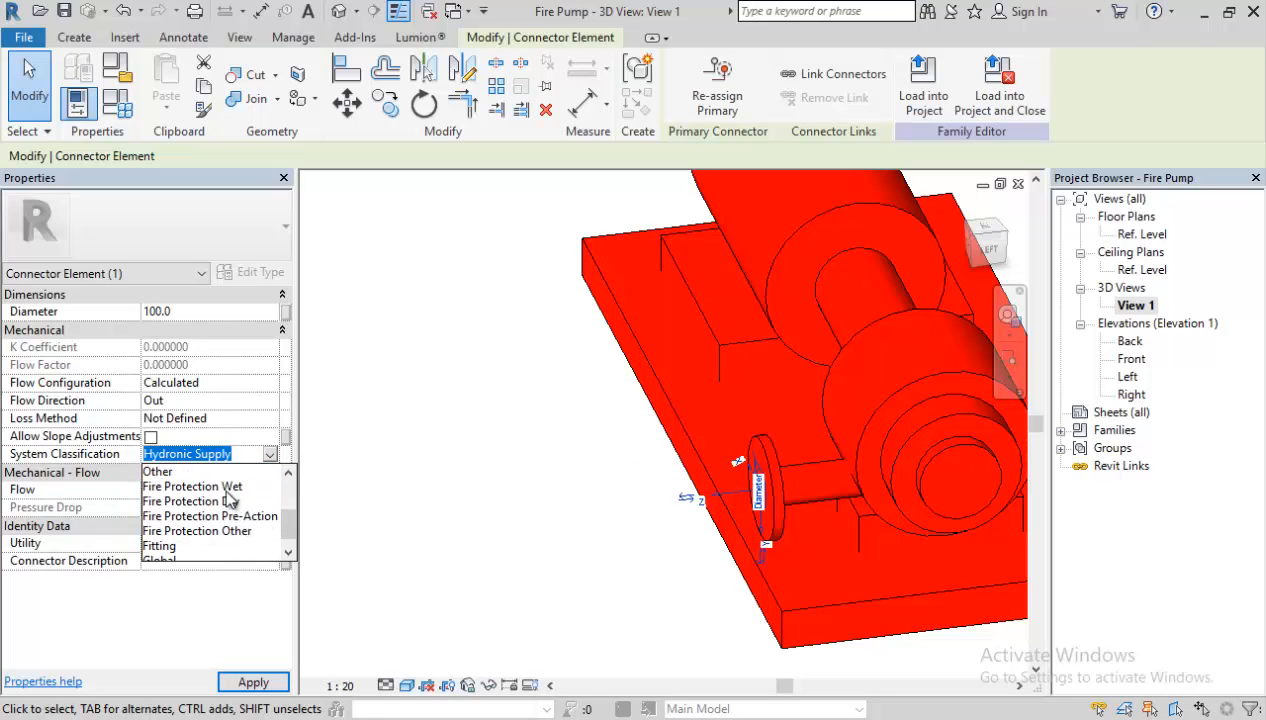
pyautogui.click(224, 489)
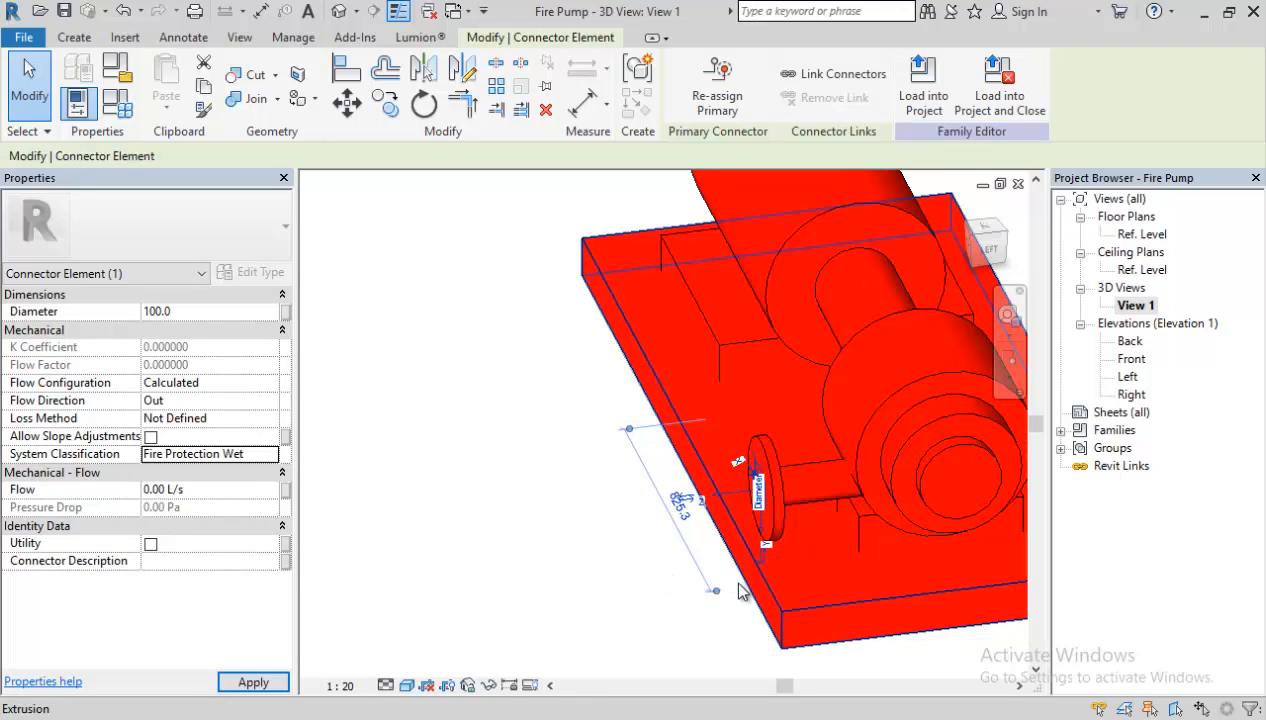
# Change the 150 mm connector's system classification to Fire Protection Wet and deselect it.
pyautogui.moveTo(742, 588); pyautogui.dragTo(421, 557, button='middle')
pyautogui.keyDown('shift'); pyautogui.moveTo(899, 580); pyautogui.dragTo(811, 510, button='middle'); pyautogui.keyUp('shift')
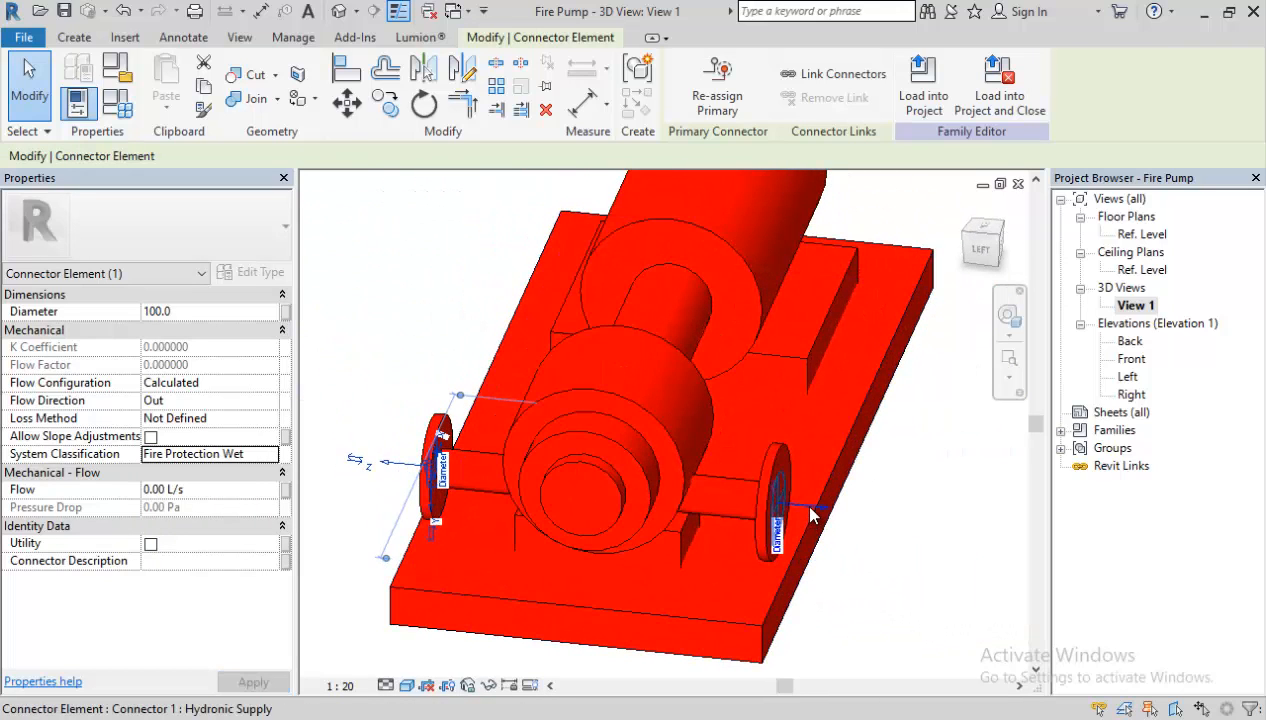
pyautogui.click(811, 510)
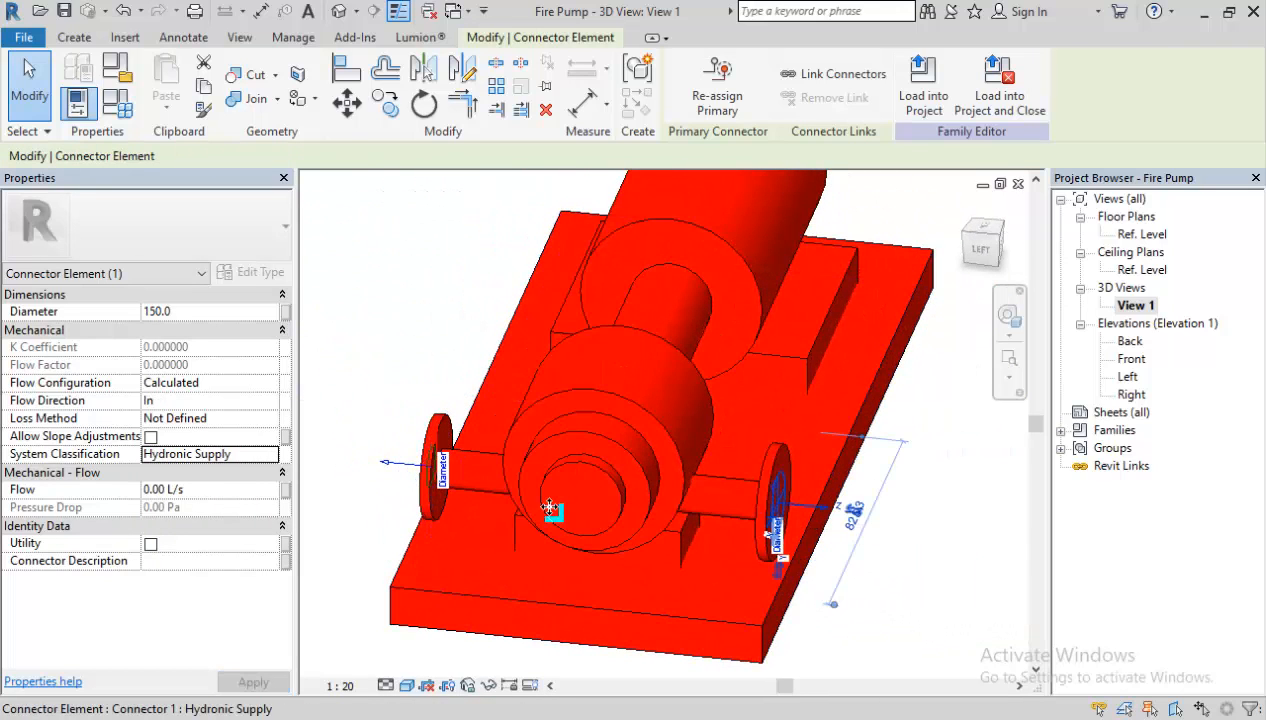
pyautogui.click(272, 458)
pyautogui.click(269, 455)
pyautogui.scroll(-3, 246, 517)
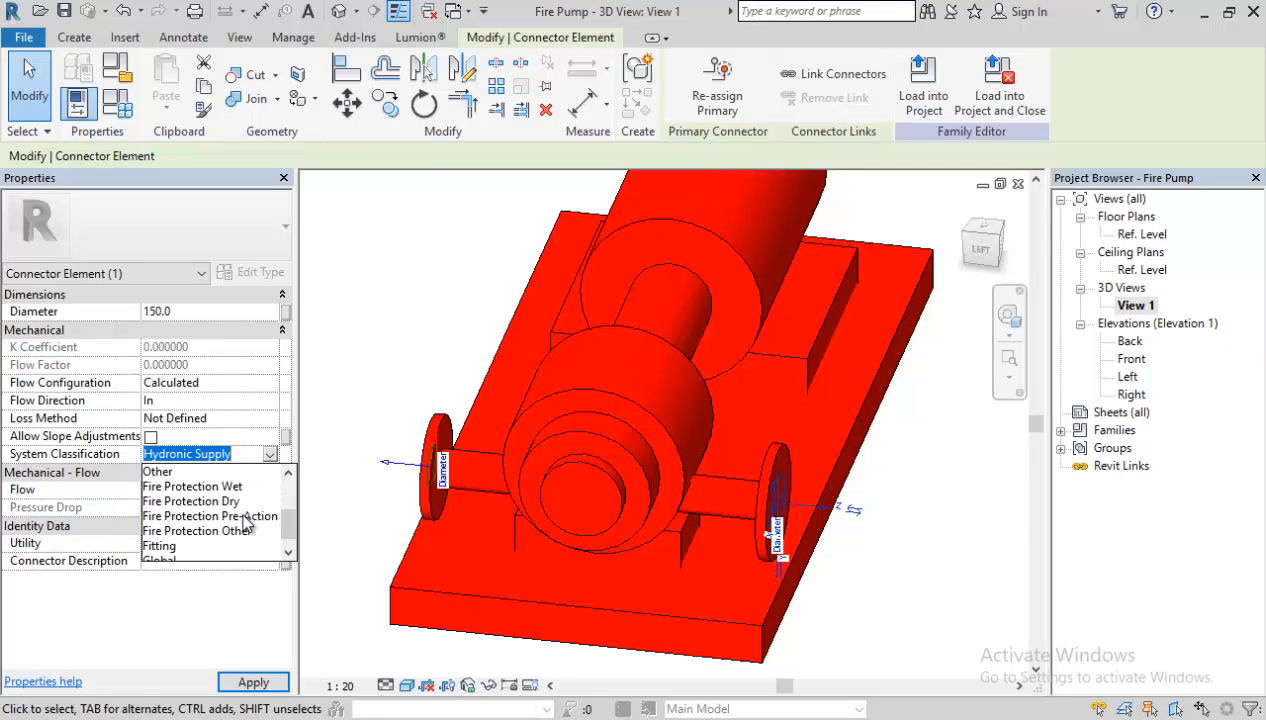
pyautogui.click(233, 487)
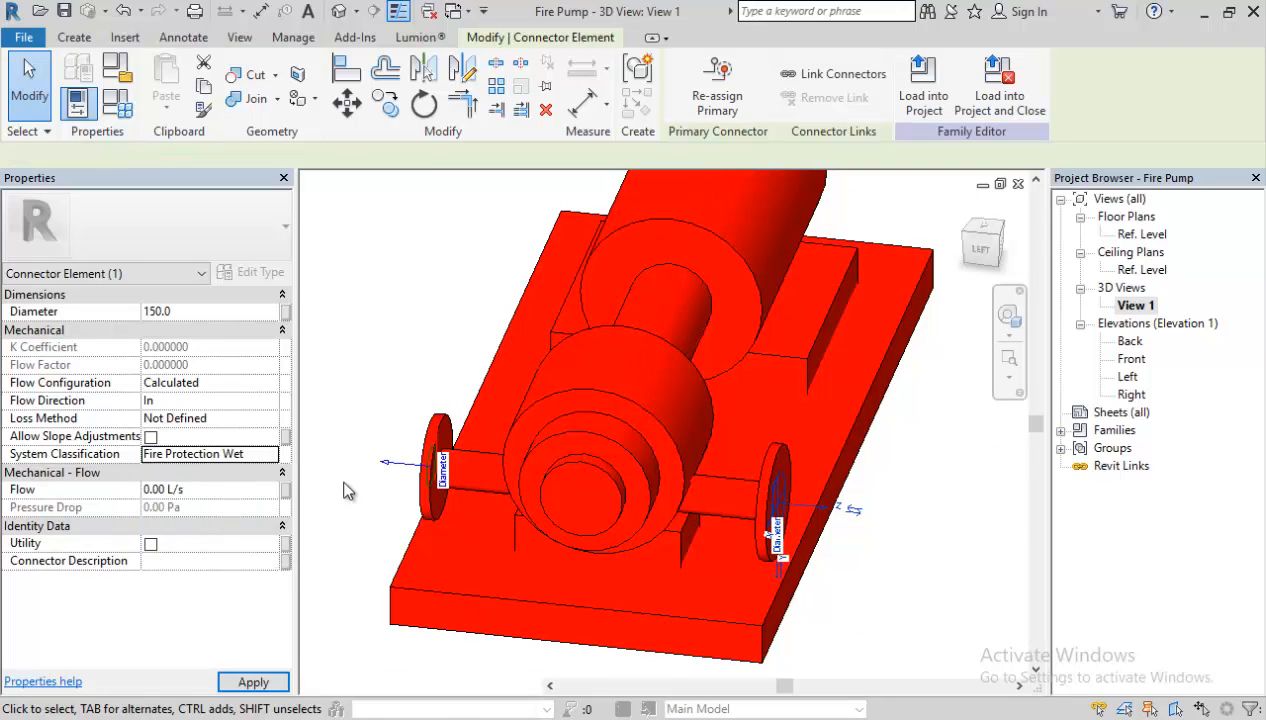
pyautogui.click(372, 360)
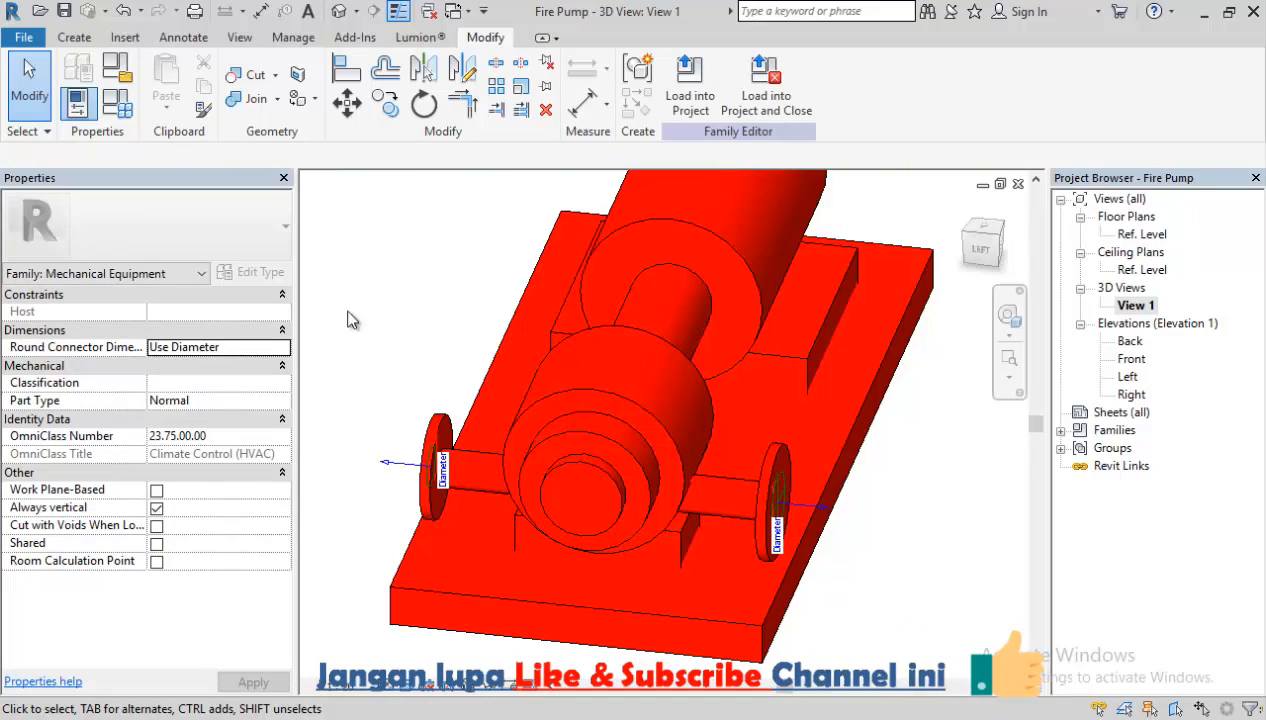
# Save the family and reload it into the project, overwriting the existing version and its parameter values.
pyautogui.click(65, 13)
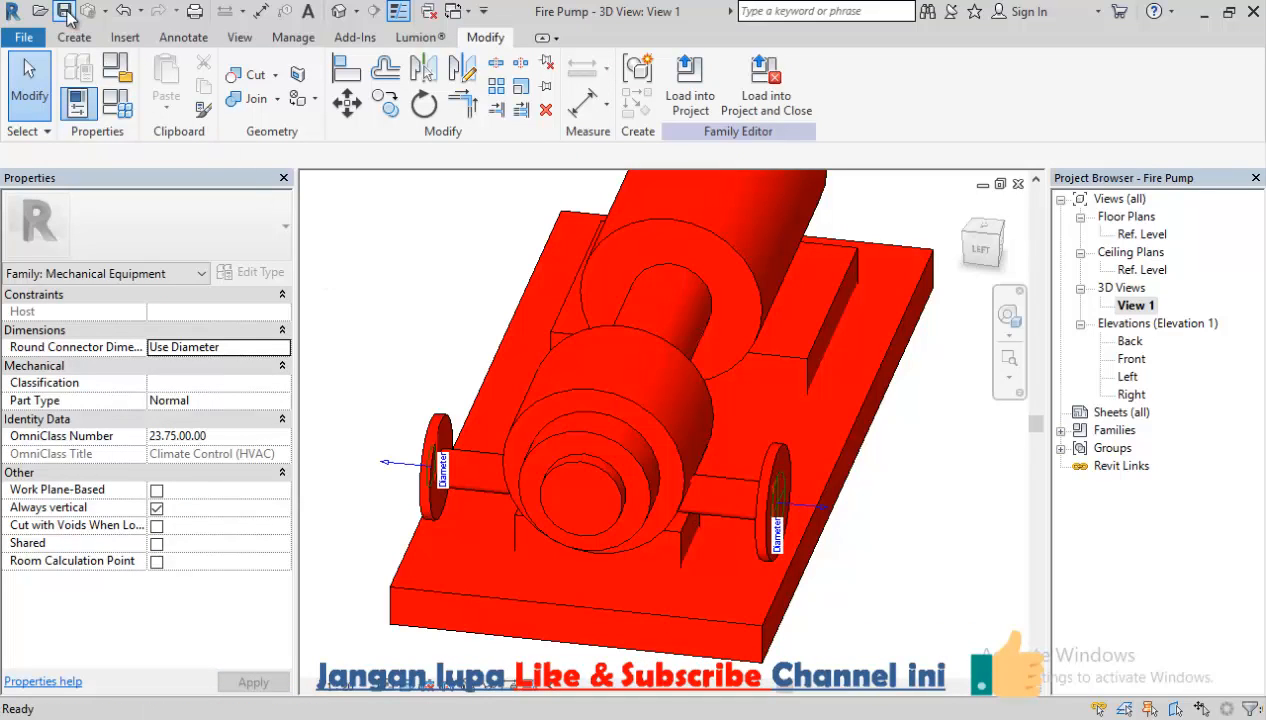
pyautogui.click(686, 90)
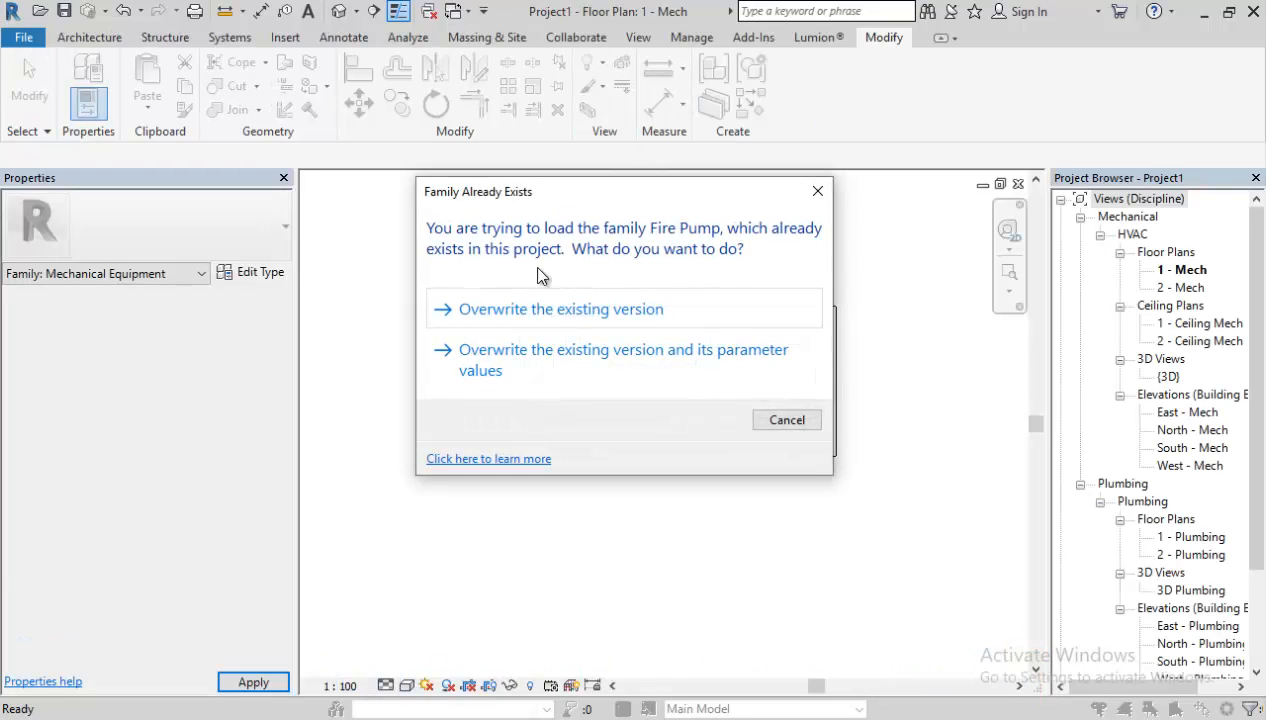
pyautogui.click(489, 357)
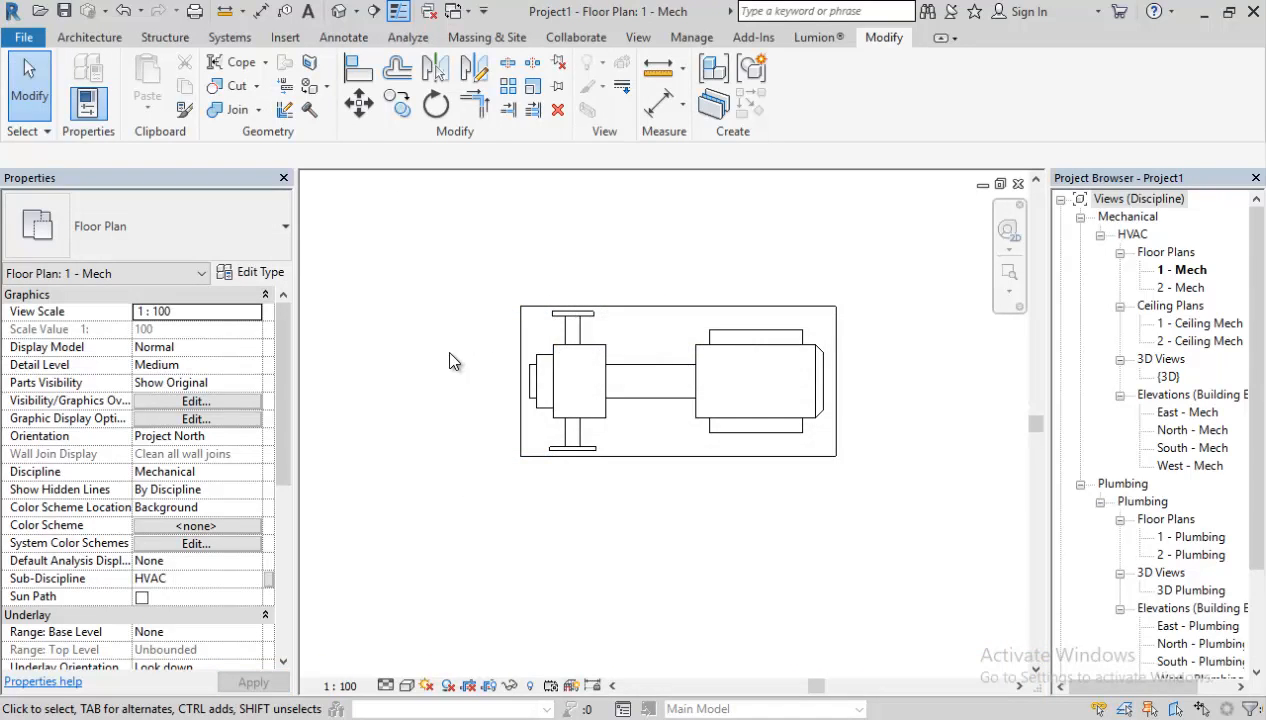
# Draw a 100 mm pipe straight out from the pump's Out connector, turning it about 480 mm away from the motor, and end the command.
pyautogui.click(593, 376)
pyautogui.moveTo(574, 311); pyautogui.dragTo(578, 318)
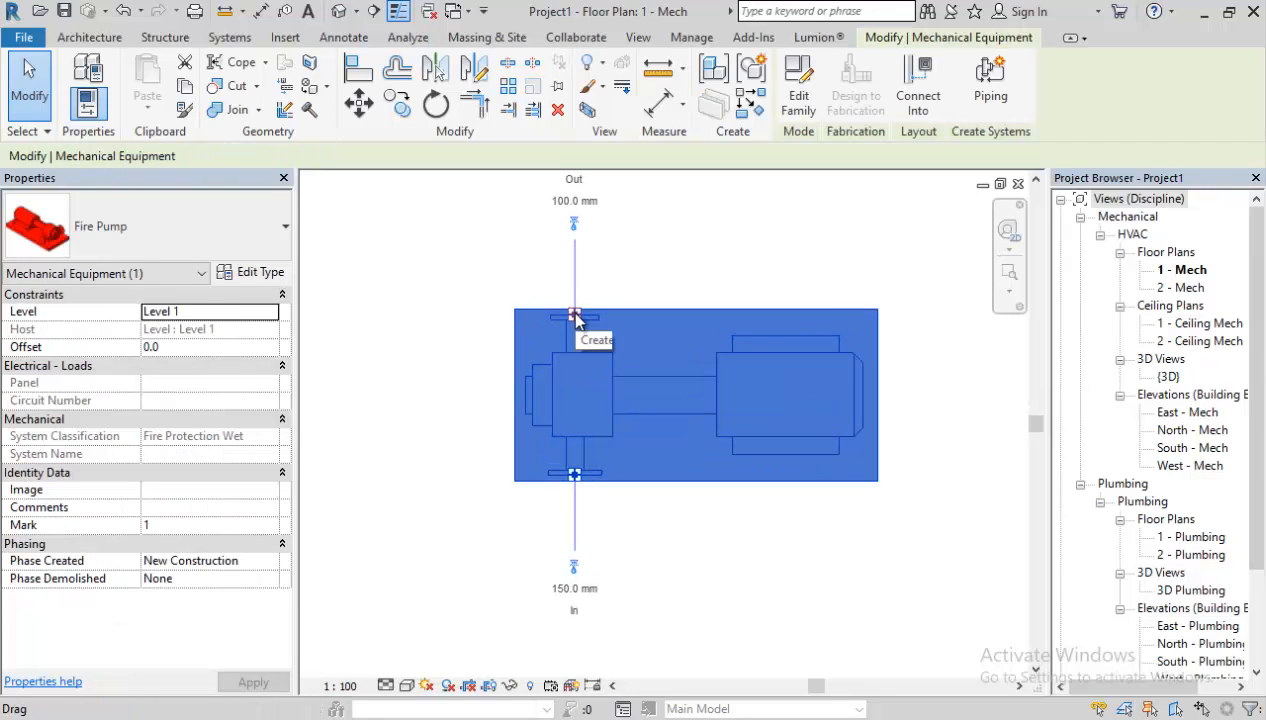
pyautogui.rightClick(576, 317)
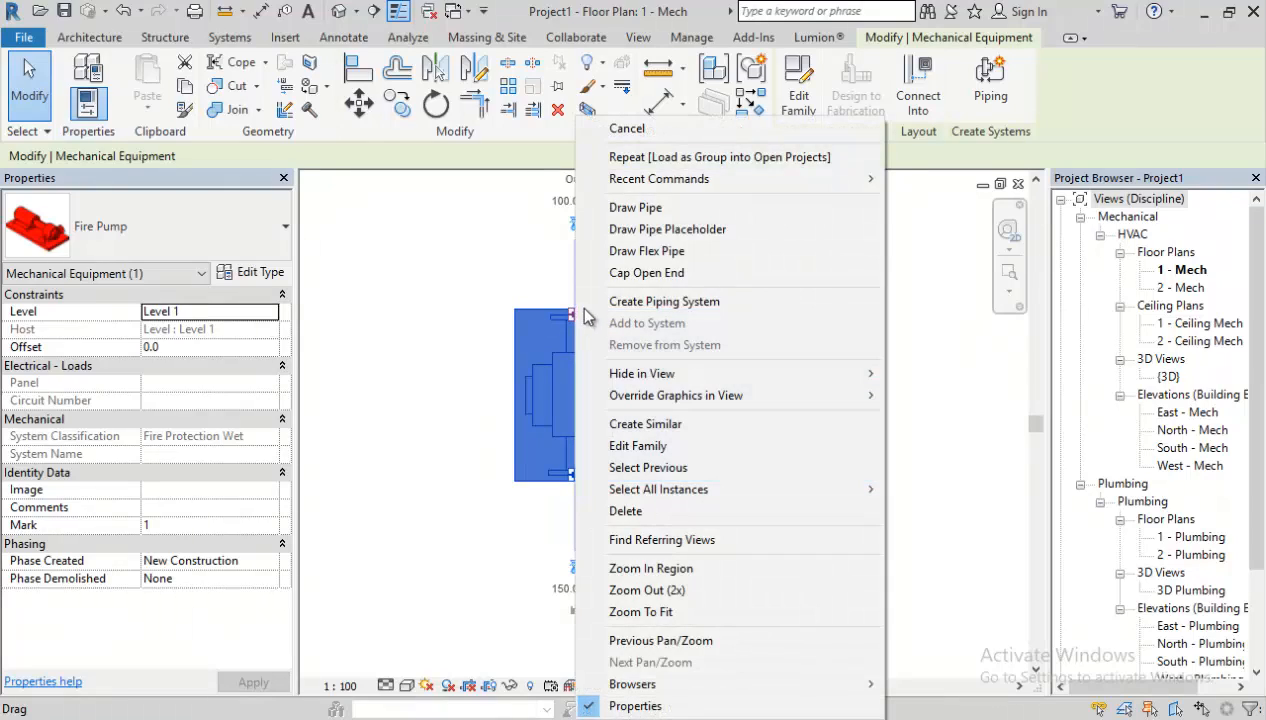
pyautogui.click(630, 204)
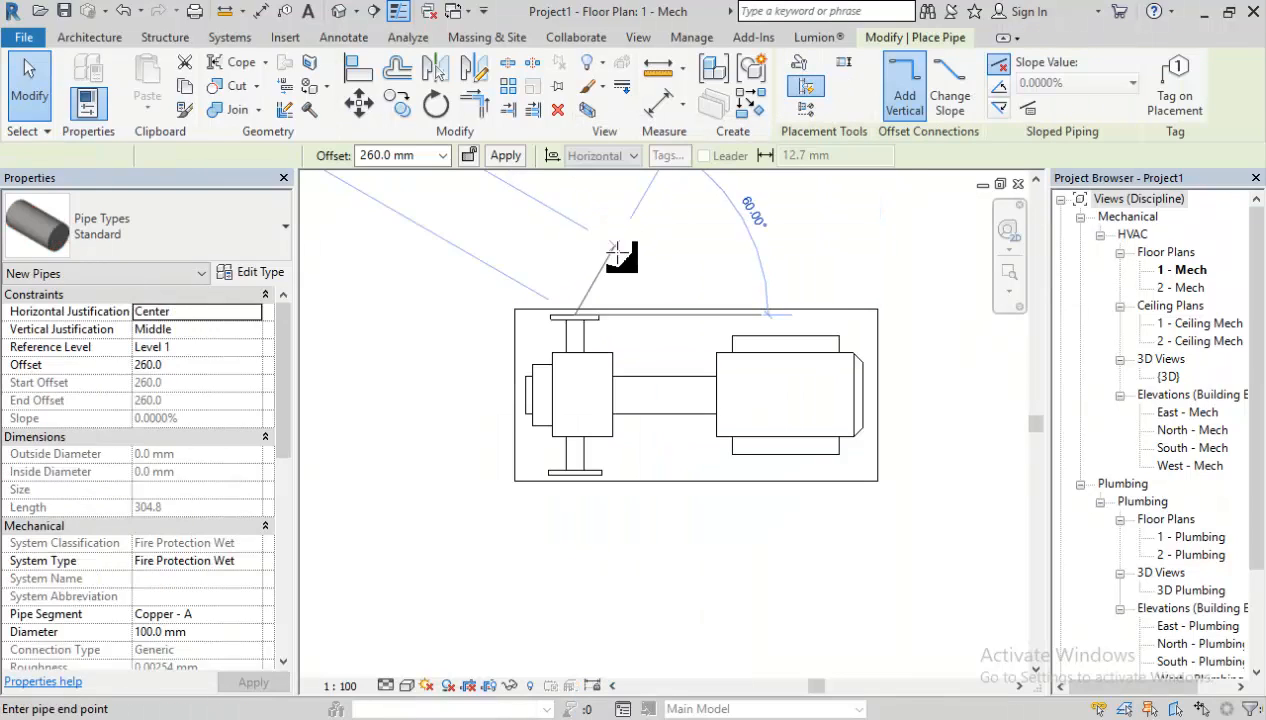
pyautogui.moveTo(619, 257); pyautogui.dragTo(617, 316, button='middle')
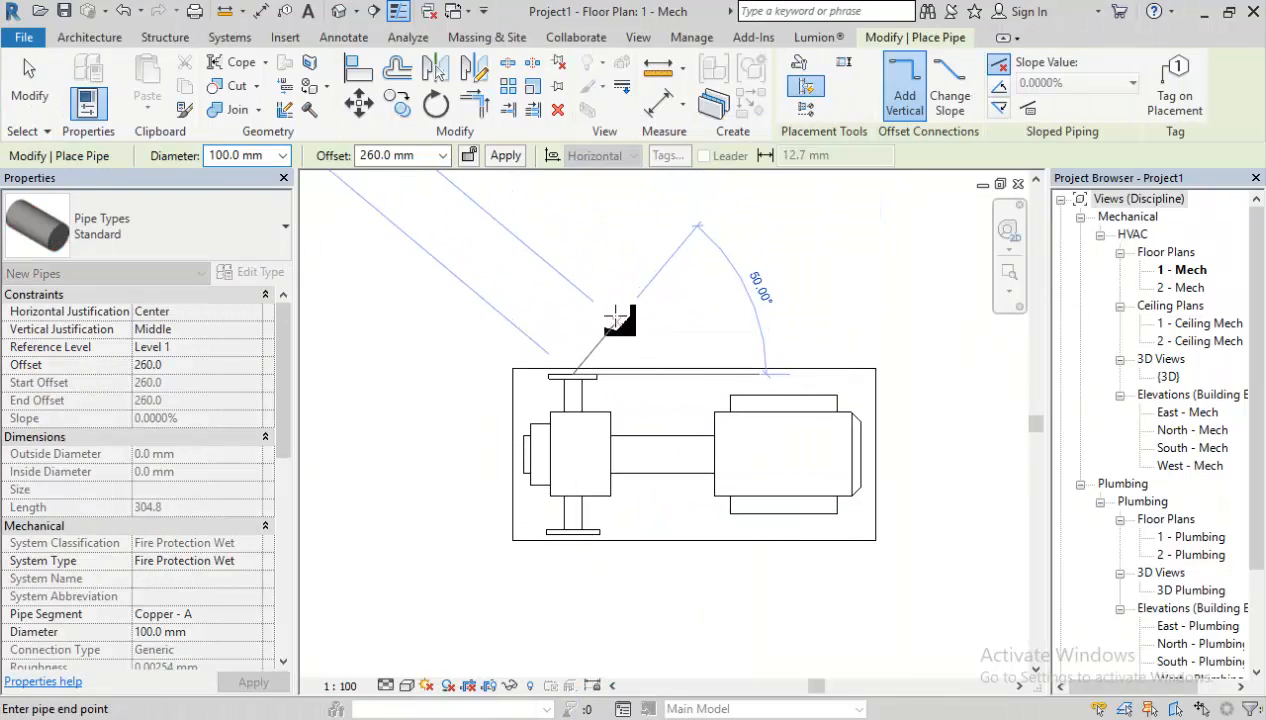
pyautogui.click(828, 287)
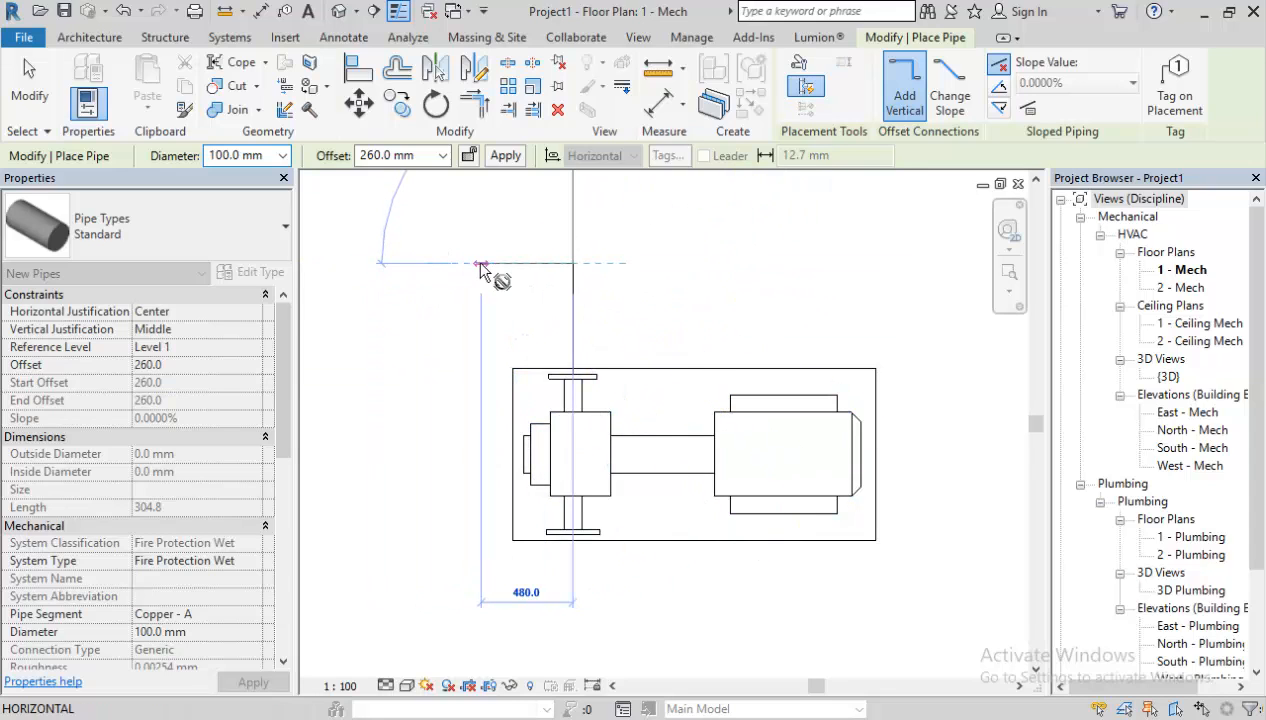
pyautogui.click(480, 265)
pyautogui.scroll(-1, 465, 290)
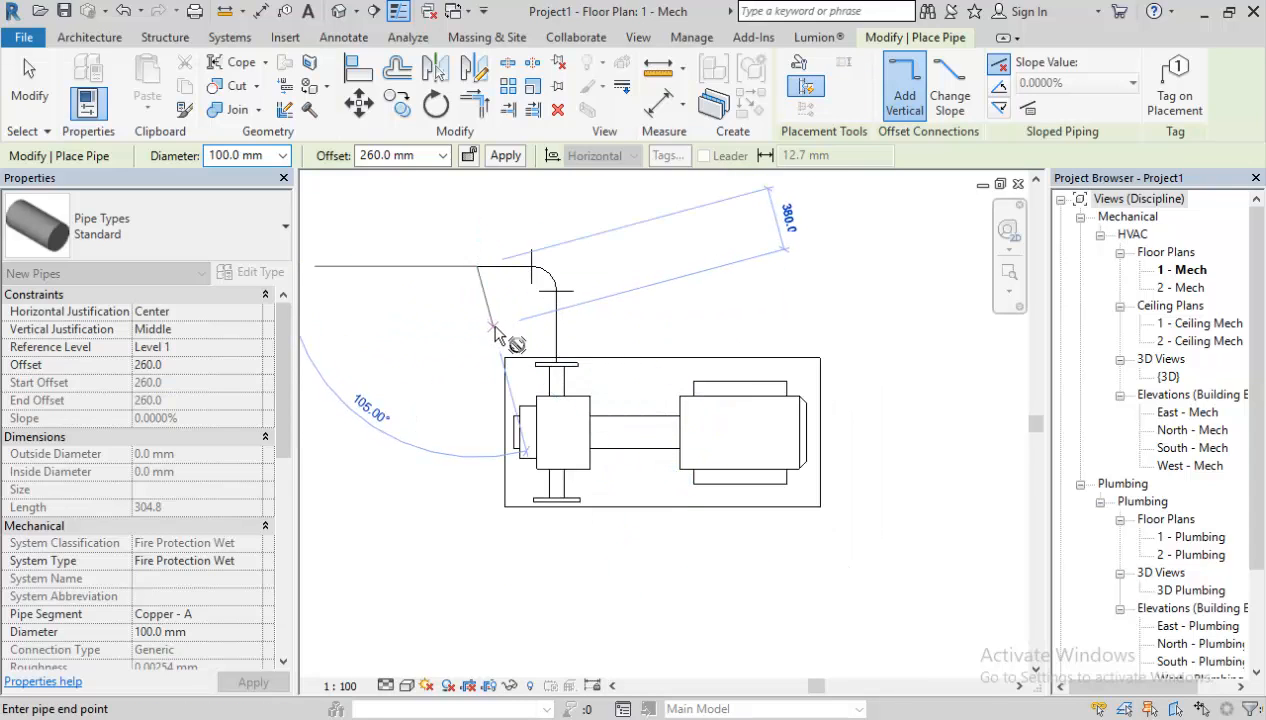
pyautogui.press('Escape')
pyautogui.scroll(1, 555, 330)
pyautogui.press('Escape')
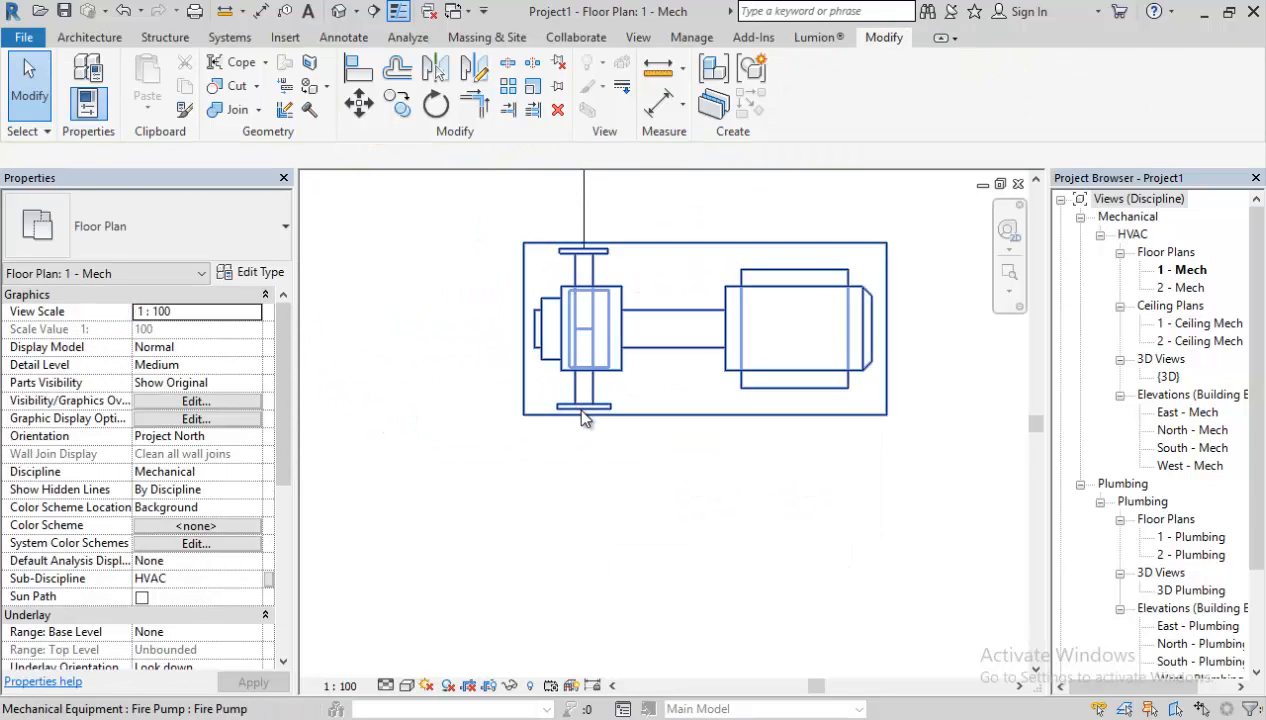
# Draw a 150 mm pipe about 800 mm straight out from the pump's In connector, turning it toward the motor side, and end the command.
pyautogui.click(585, 418)
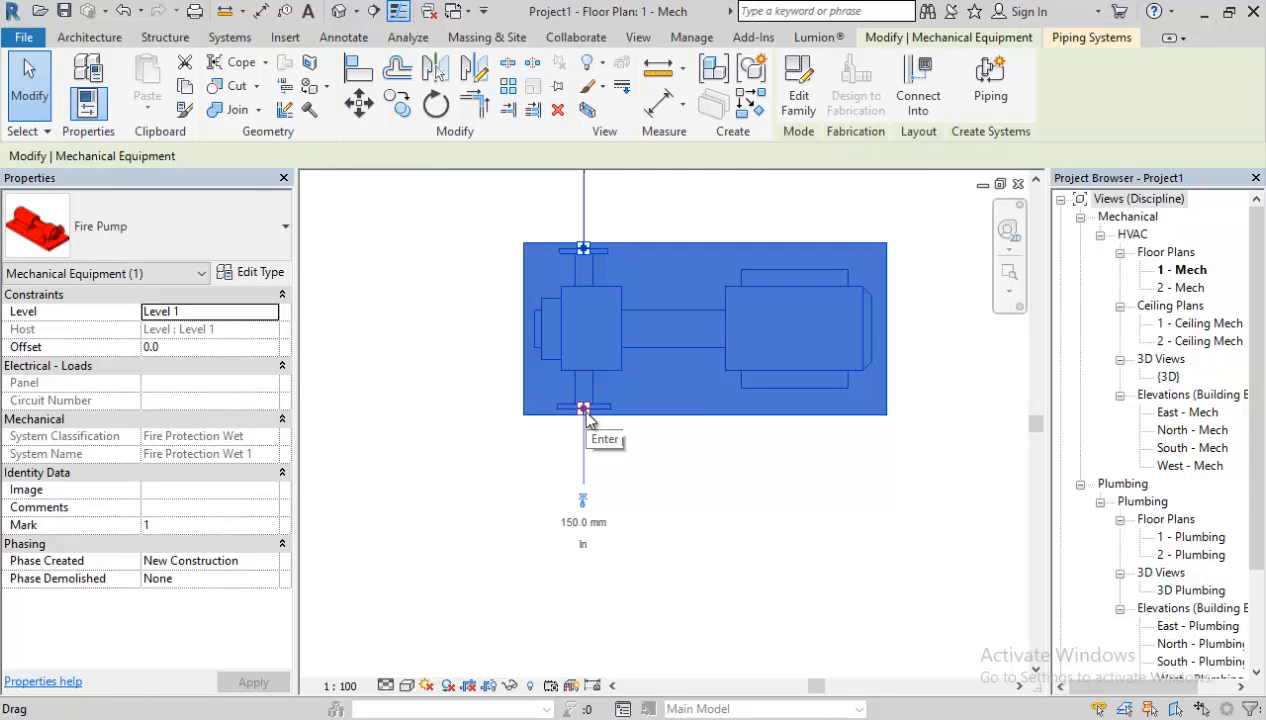
pyautogui.rightClick(585, 412)
pyautogui.click(645, 207)
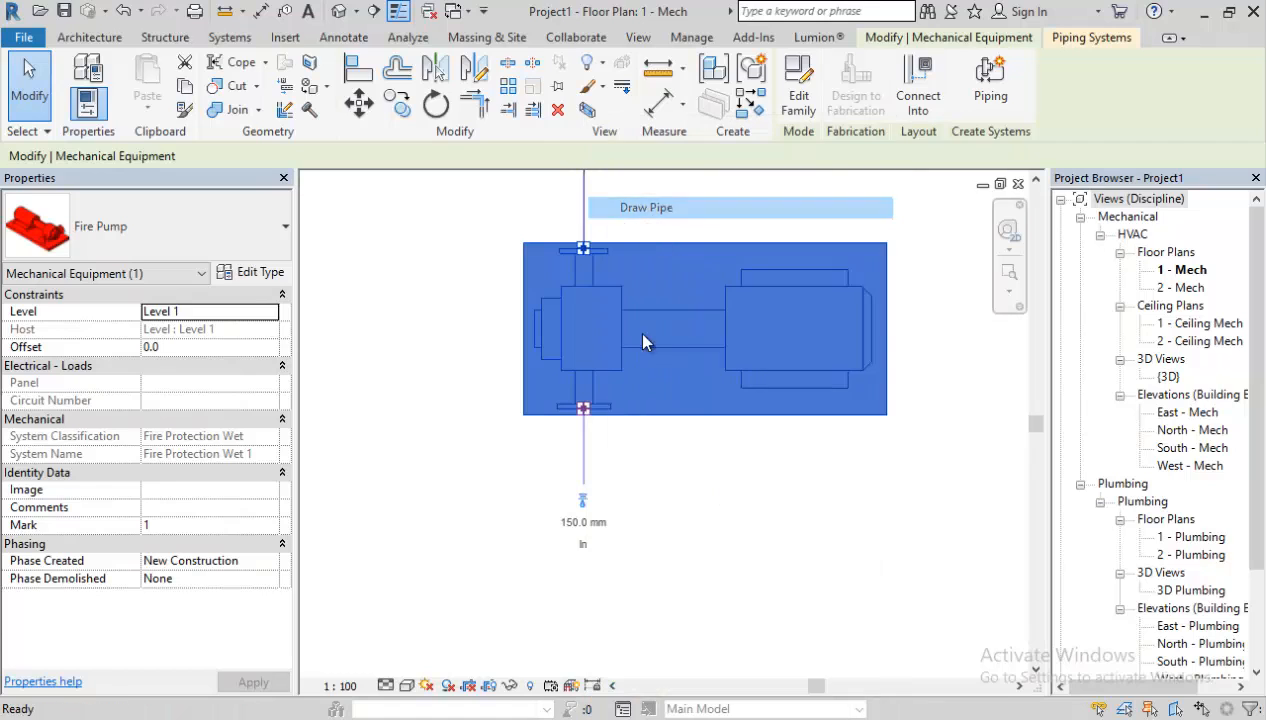
pyautogui.scroll(-1, 610, 570)
pyautogui.moveTo(611, 534); pyautogui.dragTo(616, 448, button='middle')
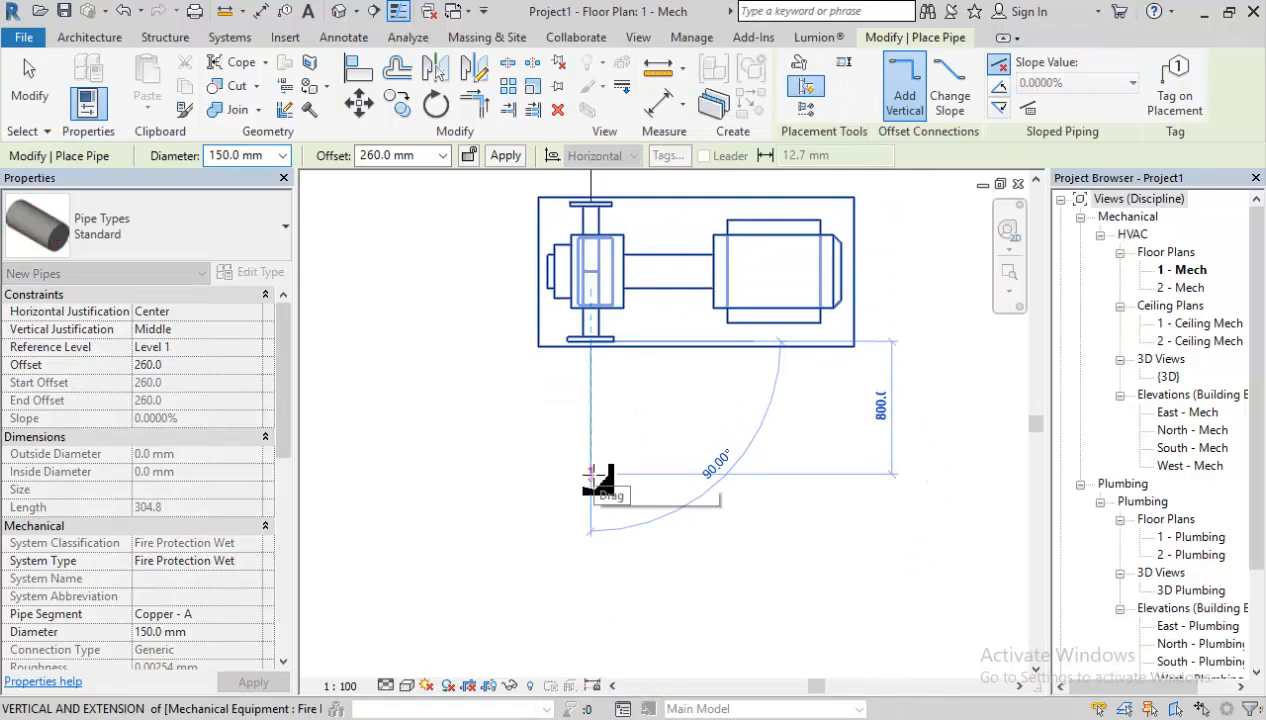
pyautogui.click(591, 472)
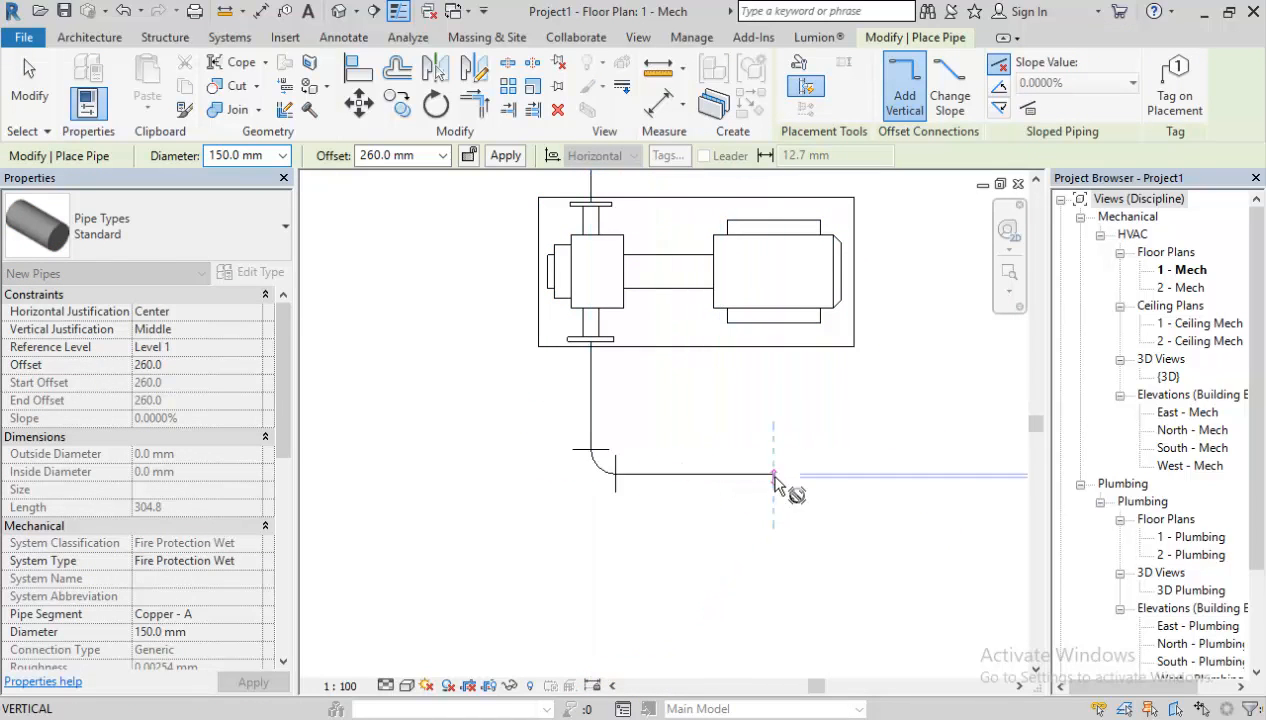
pyautogui.scroll(-1, 785, 512)
pyautogui.moveTo(785, 512)
pyautogui.mouseDown(button='middle')
pyautogui.moveTo(768, 568)
pyautogui.moveTo(729, 608)
pyautogui.mouseUp(button='middle')
pyautogui.press('Escape')
pyautogui.scroll(-1, 752, 559)
pyautogui.press('Escape')
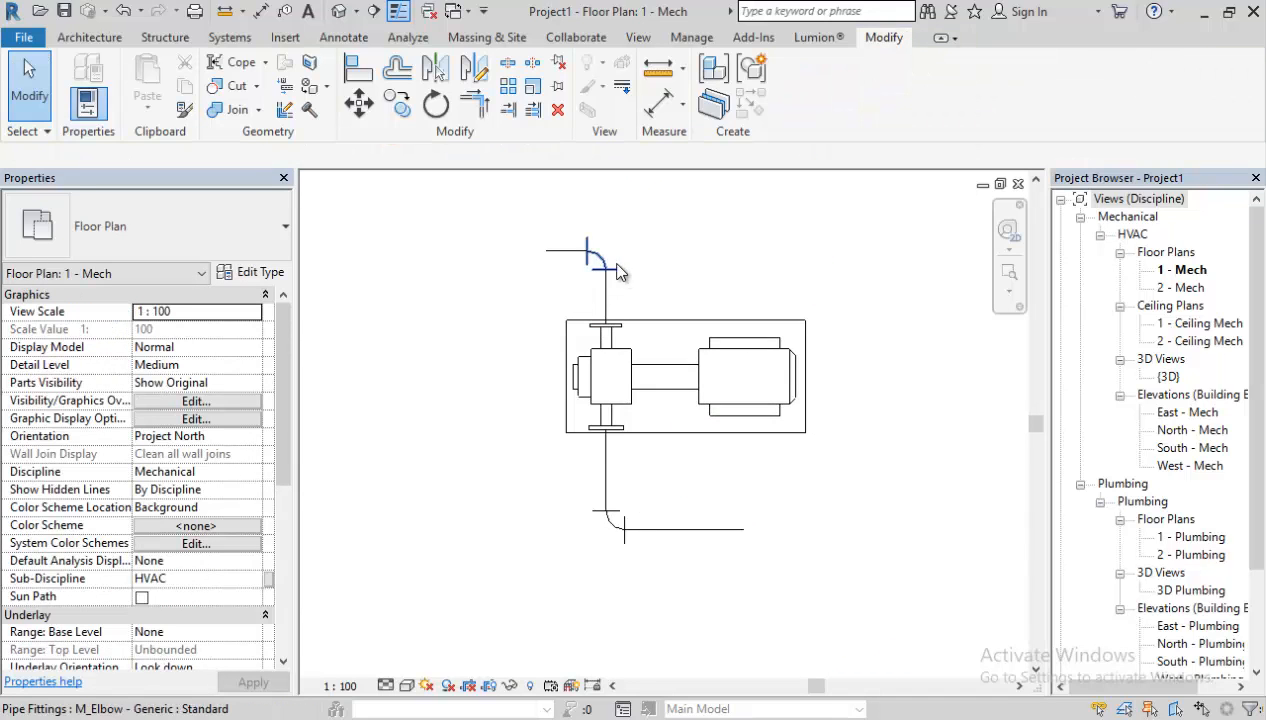
# Delete the elbow and the short horizontal pipe at the end of the 100 mm outlet pipe.
pyautogui.scroll(2, 605, 258)
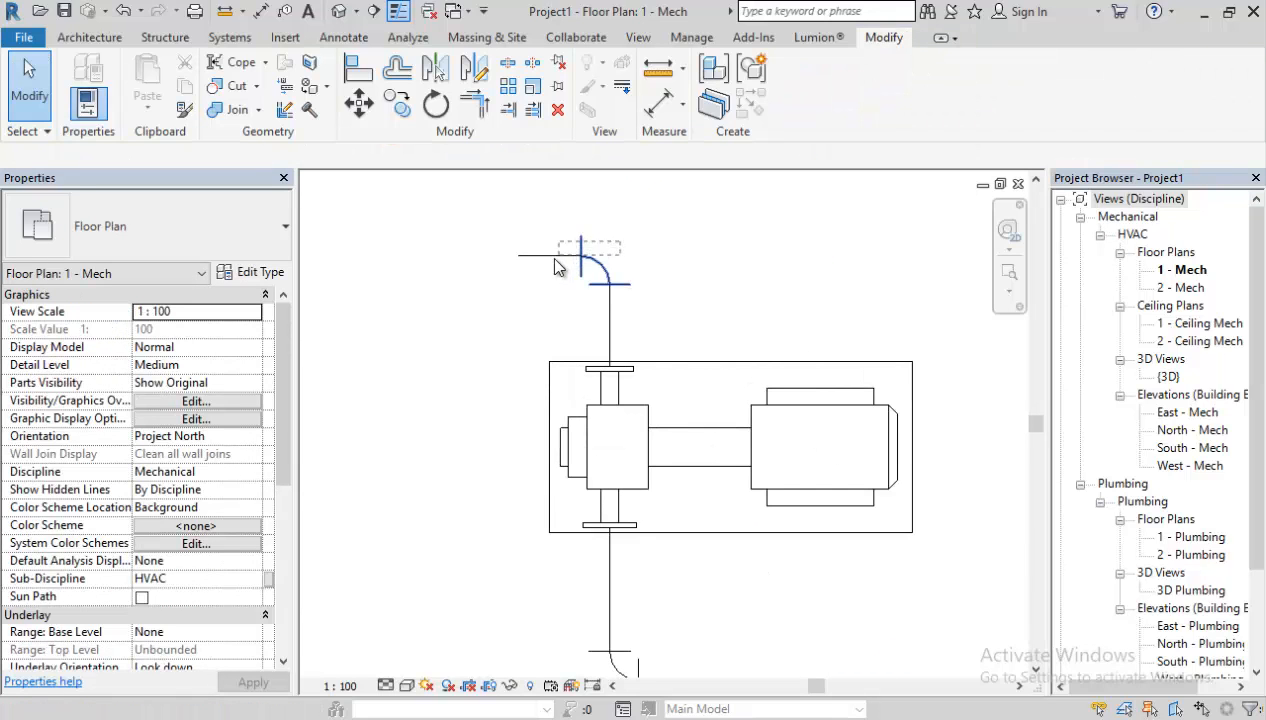
pyautogui.click(557, 268)
pyautogui.press('Delete')
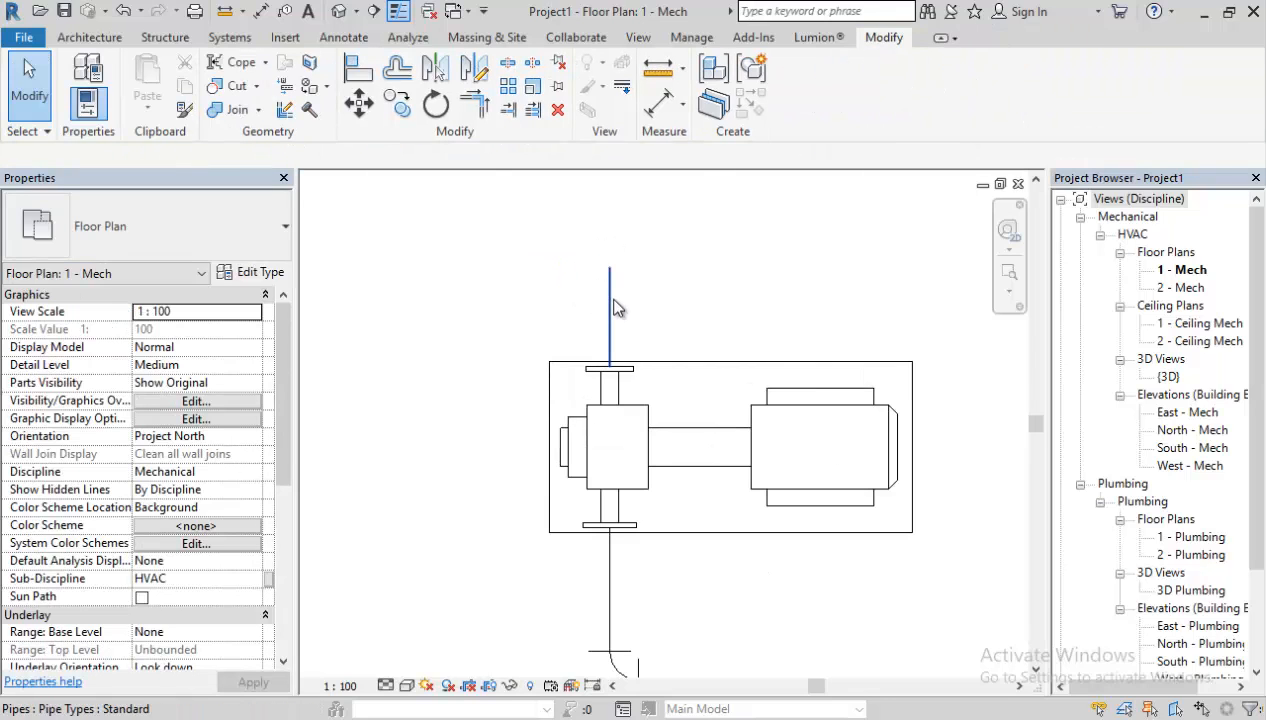
# Draw a 100 mm vertical riser from the open end of the pump's outlet pipe up to an offset of 1500 mm.
pyautogui.click(617, 308)
pyautogui.rightClick(612, 277)
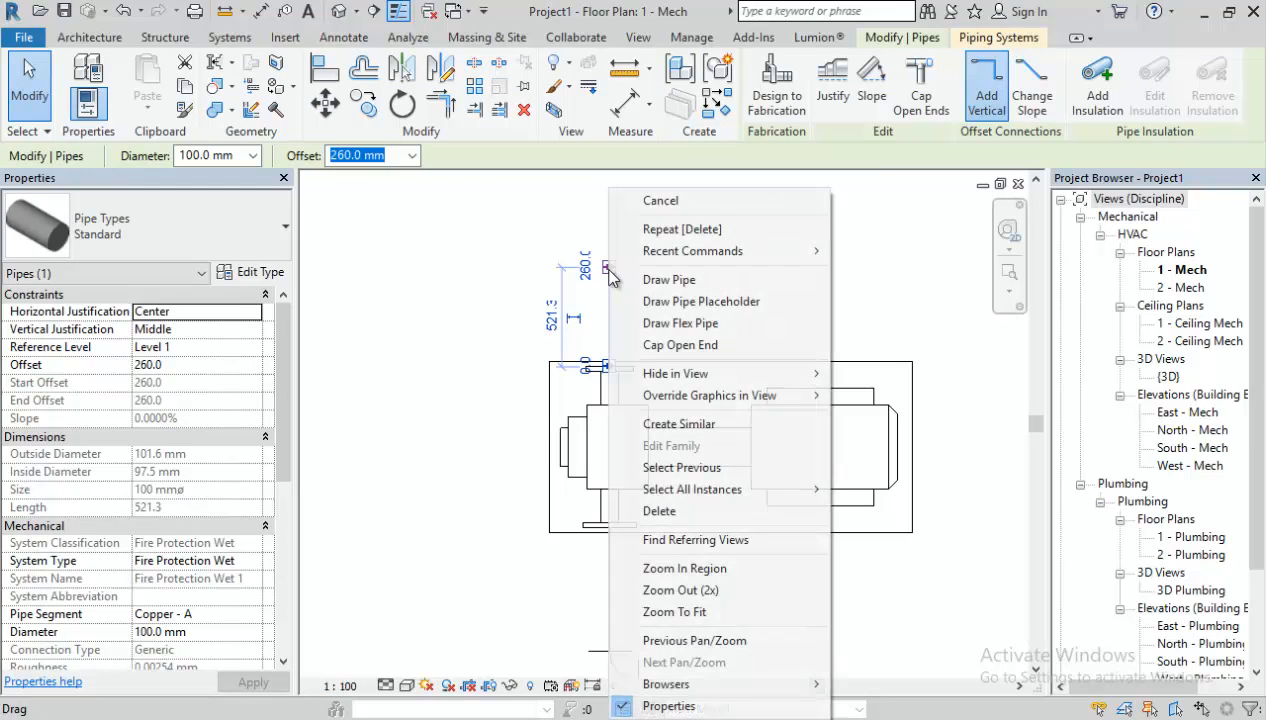
pyautogui.click(655, 280)
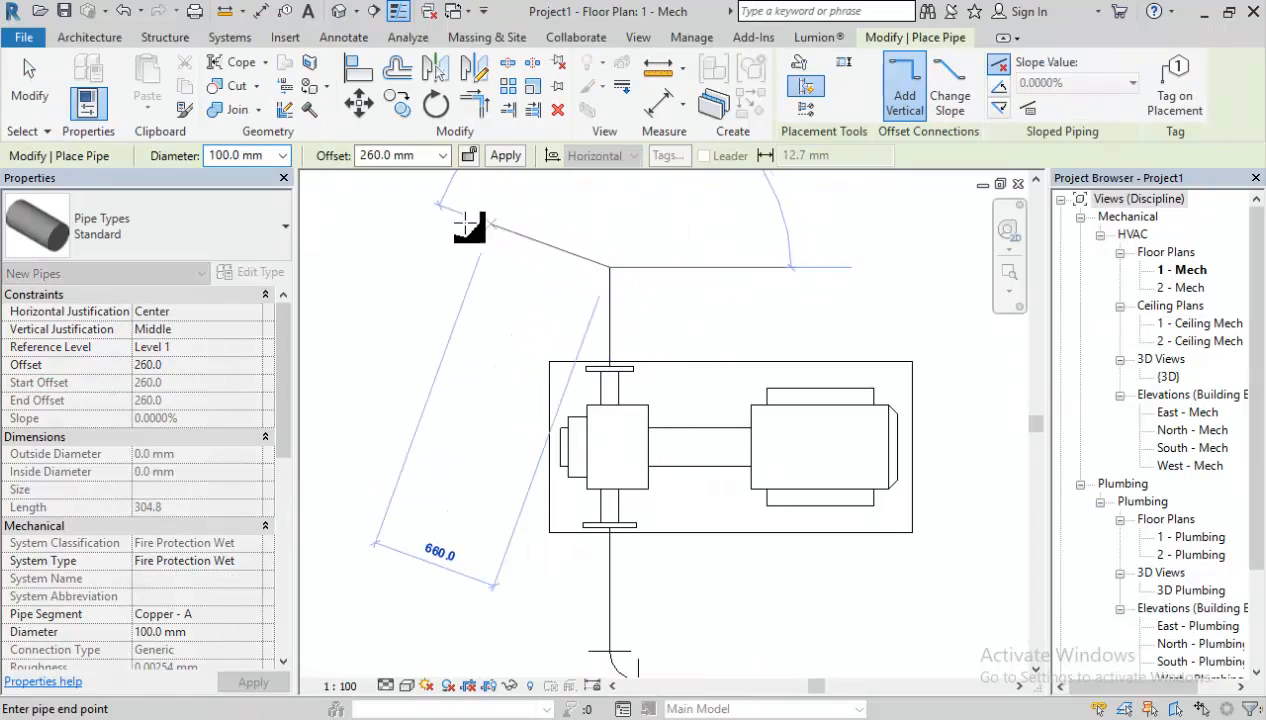
pyautogui.click(424, 157)
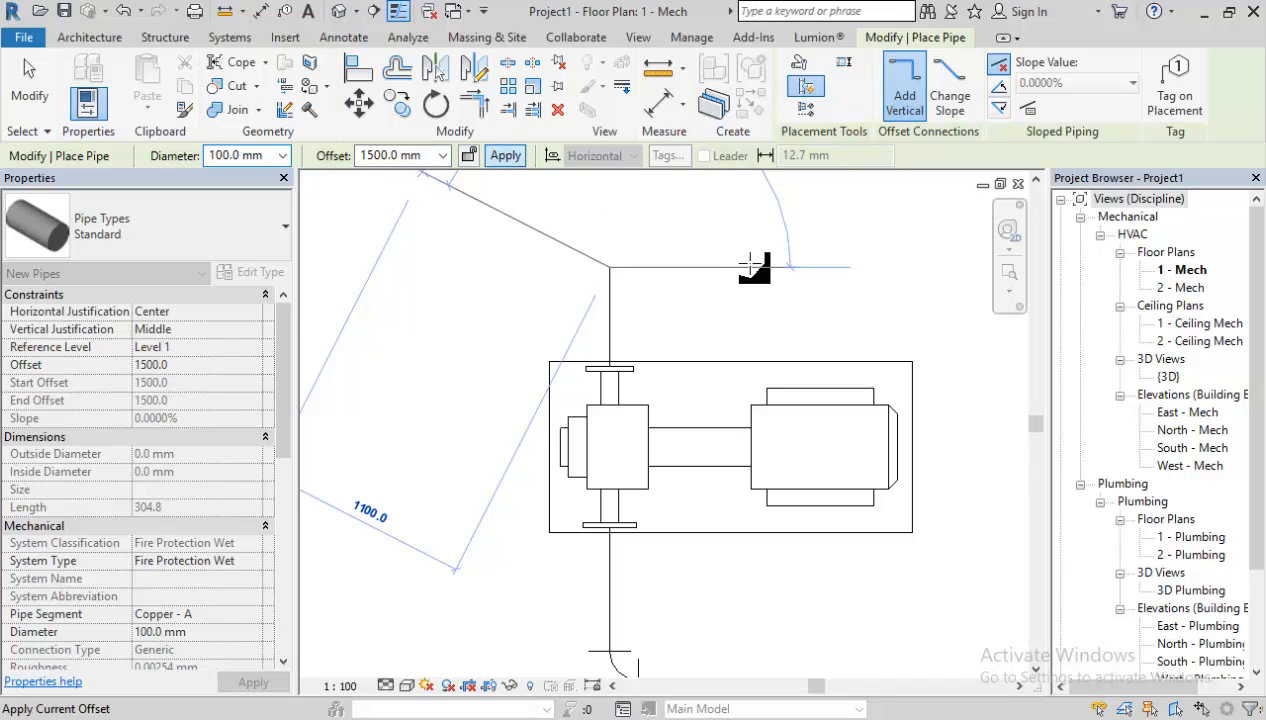
pyautogui.scroll(-1, 719, 311)
pyautogui.moveTo(720, 312); pyautogui.dragTo(702, 309, button='middle')
pyautogui.scroll(-1, 700, 296)
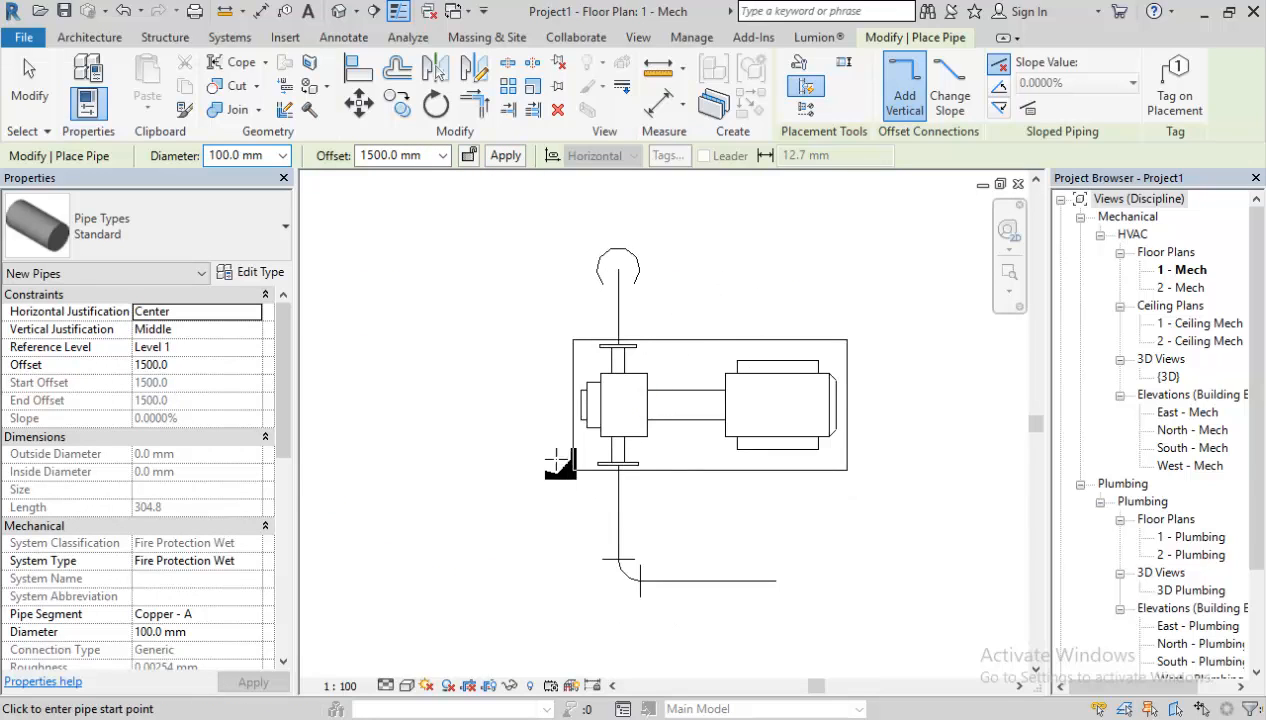
# Set the detail level to Fine in both the 1 - Mech floor plan and the default {3D} view.
pyautogui.click(385, 686)
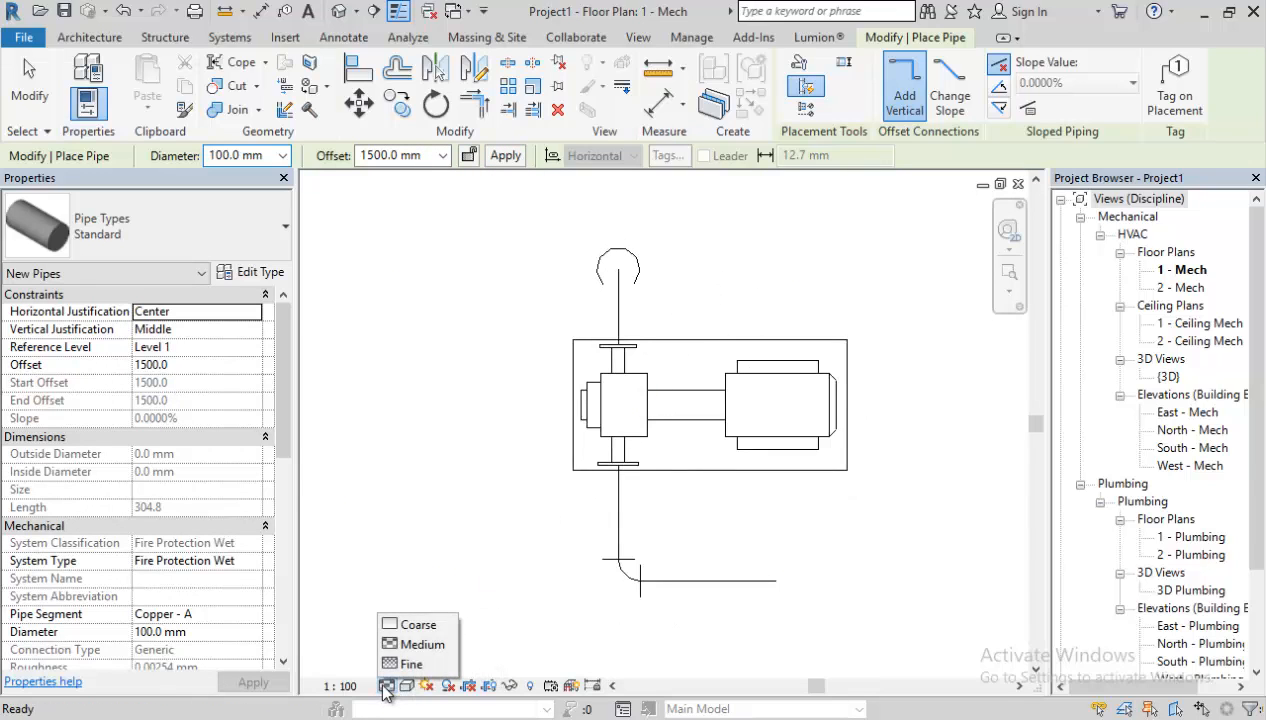
pyautogui.click(408, 661)
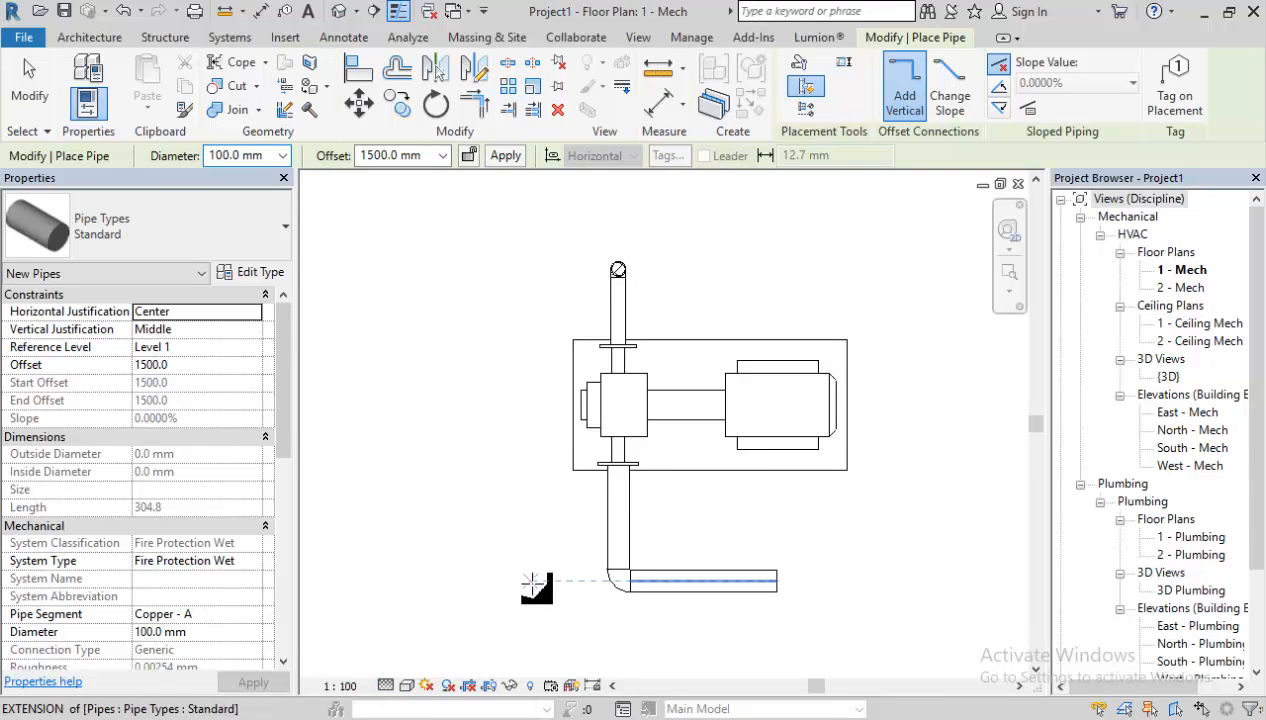
pyautogui.doubleClick(1166, 378)
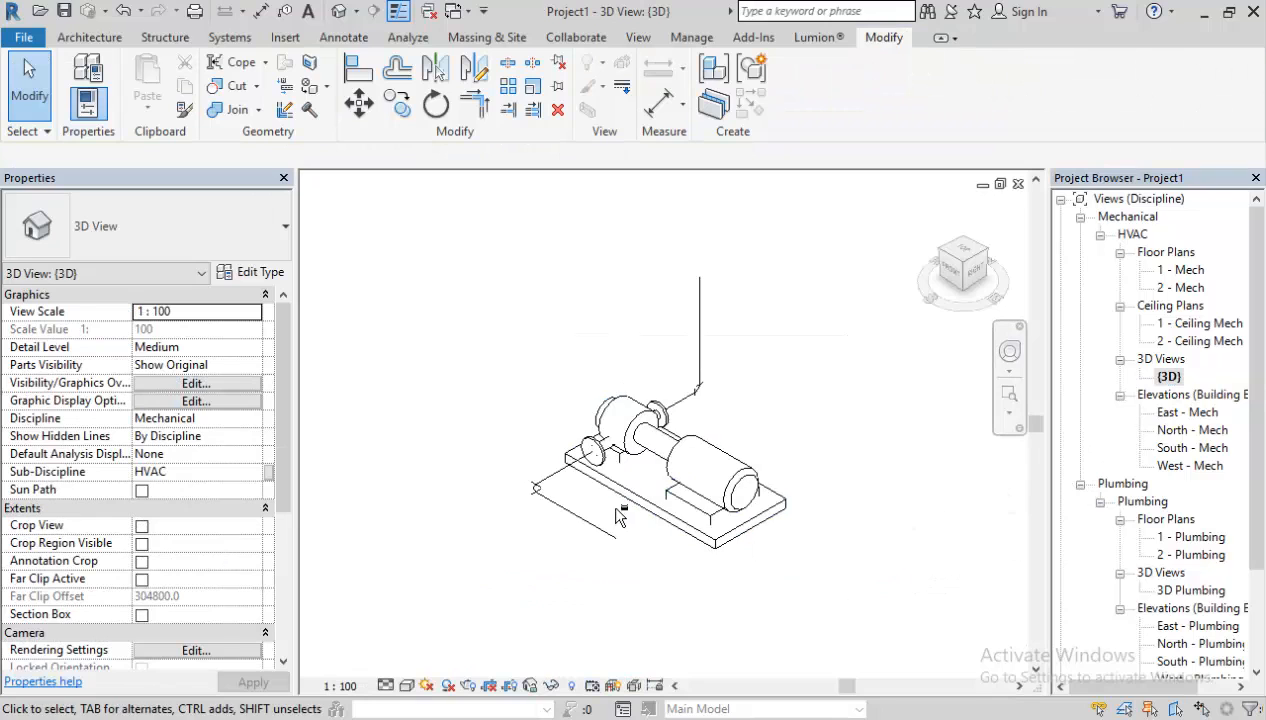
pyautogui.keyDown('shift'); pyautogui.moveTo(618, 515); pyautogui.dragTo(720, 560, button='middle'); pyautogui.keyUp('shift')
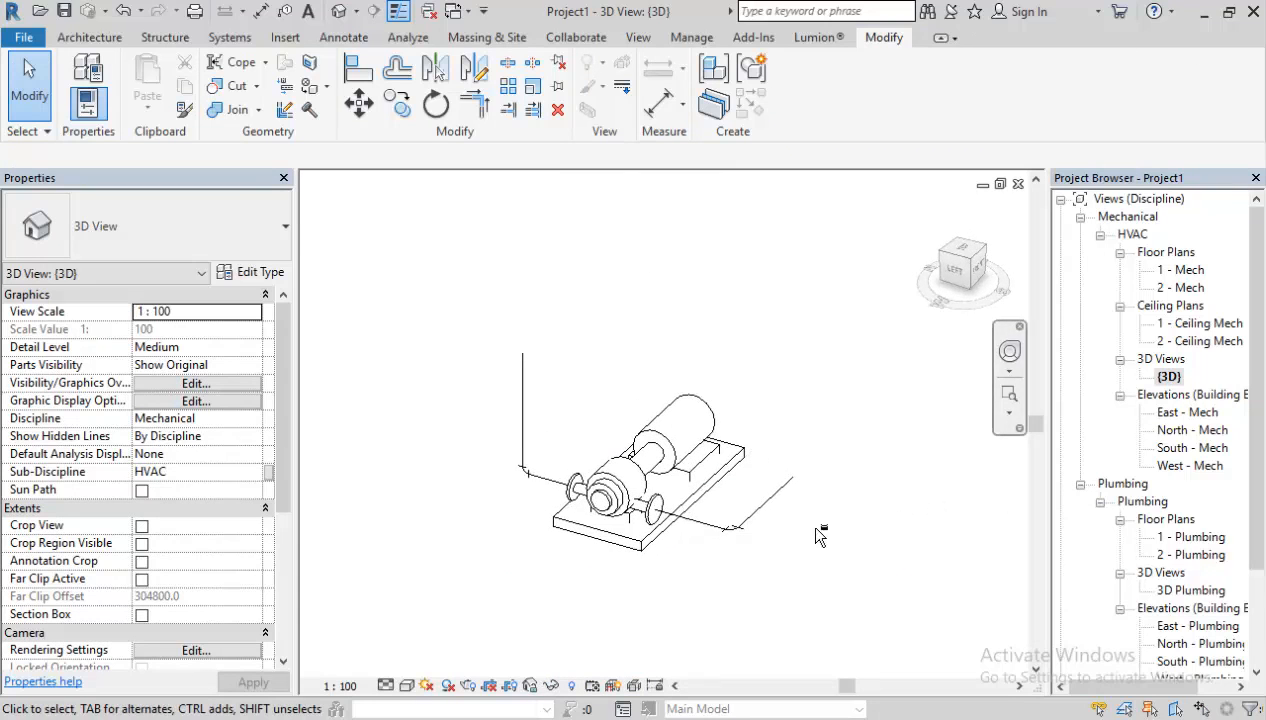
pyautogui.click(386, 686)
pyautogui.click(410, 666)
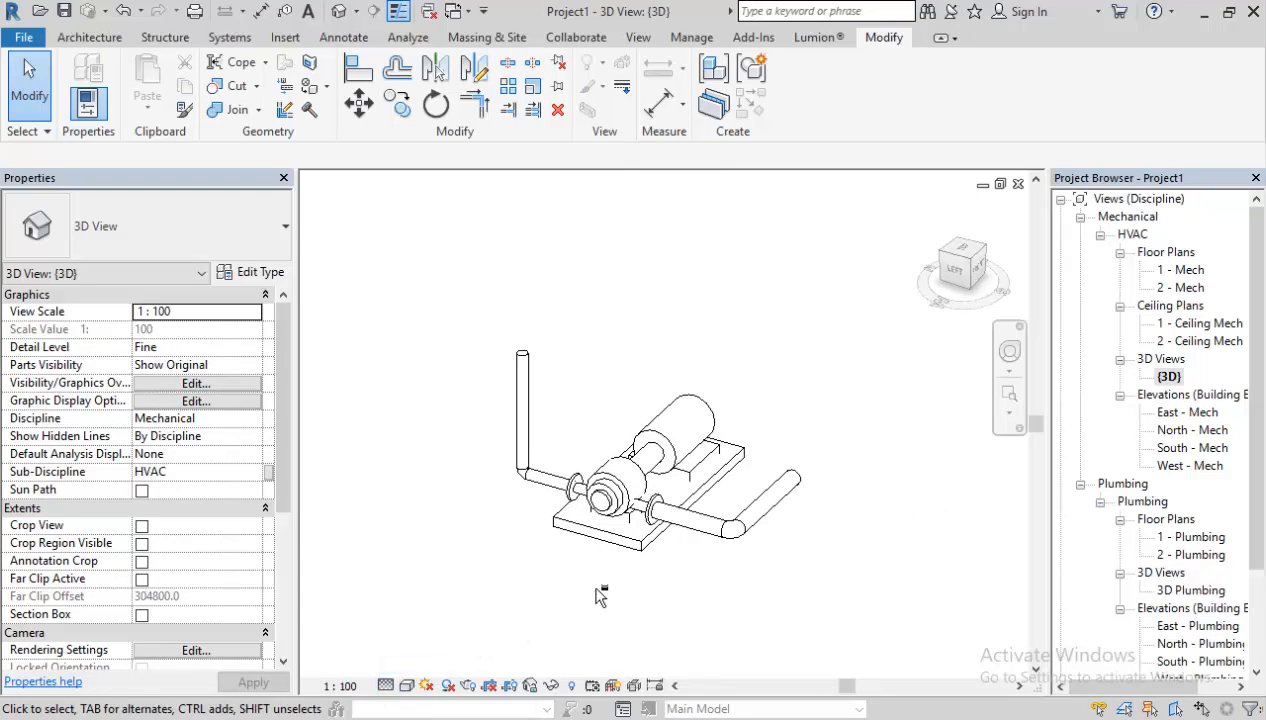
# Examine in 3D how the inlet and outlet pipes meet the flanges on both sides of the pump.
pyautogui.keyDown('shift'); pyautogui.moveTo(600, 596); pyautogui.dragTo(588, 599, button='middle'); pyautogui.keyUp('shift')
pyautogui.scroll(5, 602, 565)
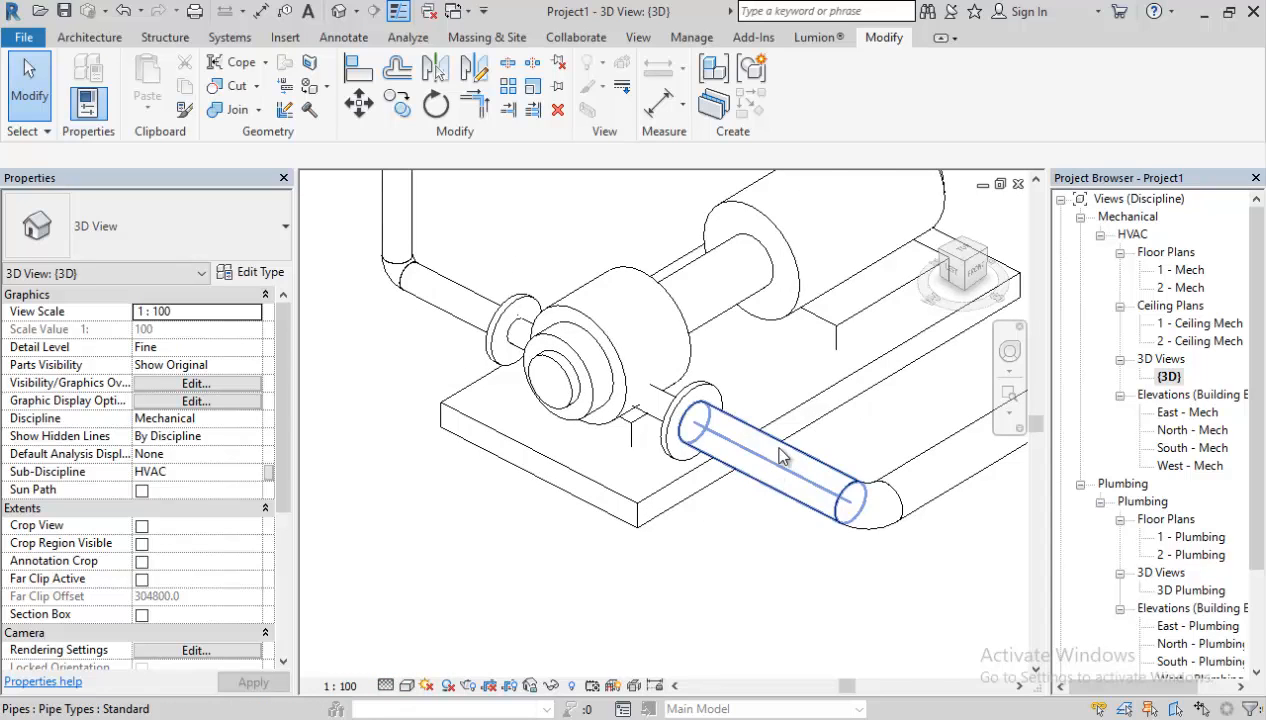
pyautogui.keyDown('shift'); pyautogui.moveTo(783, 456); pyautogui.dragTo(503, 572, button='middle'); pyautogui.keyUp('shift')
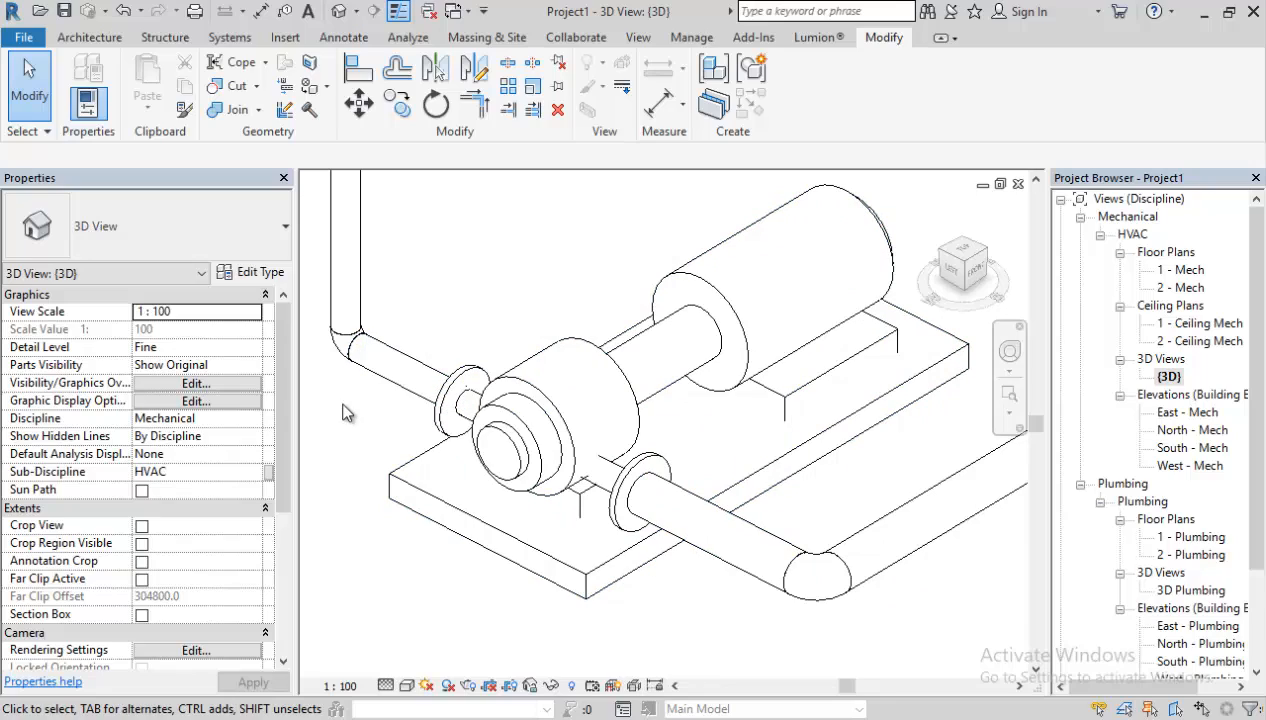
pyautogui.keyDown('shift'); pyautogui.moveTo(565, 495); pyautogui.dragTo(788, 514, button='middle'); pyautogui.keyUp('shift')
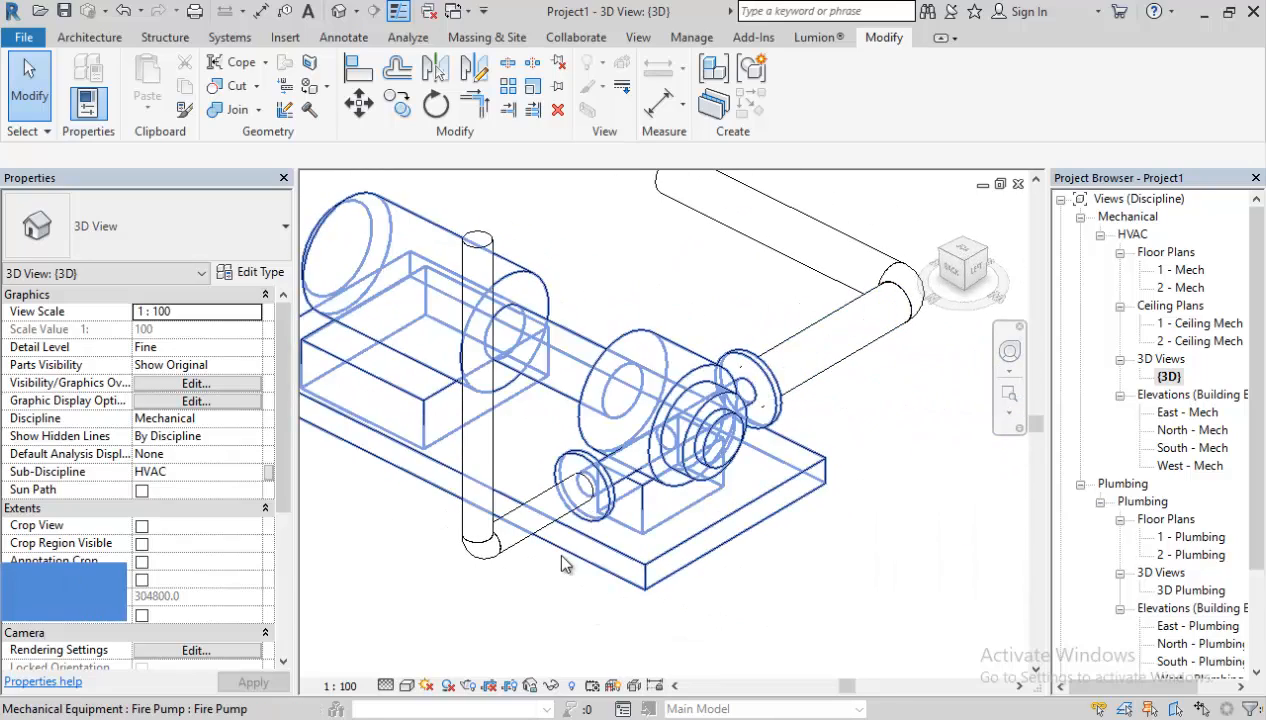
pyautogui.scroll(3, 553, 540)
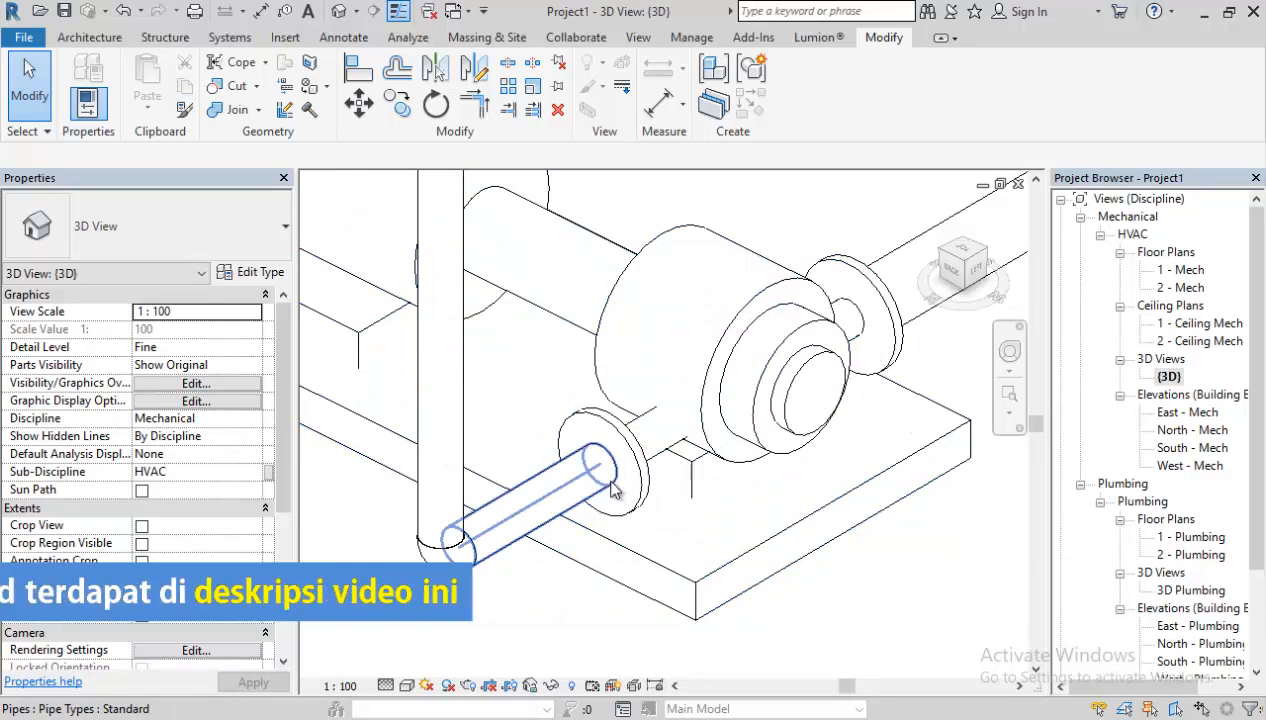
pyautogui.scroll(-3, 535, 548)
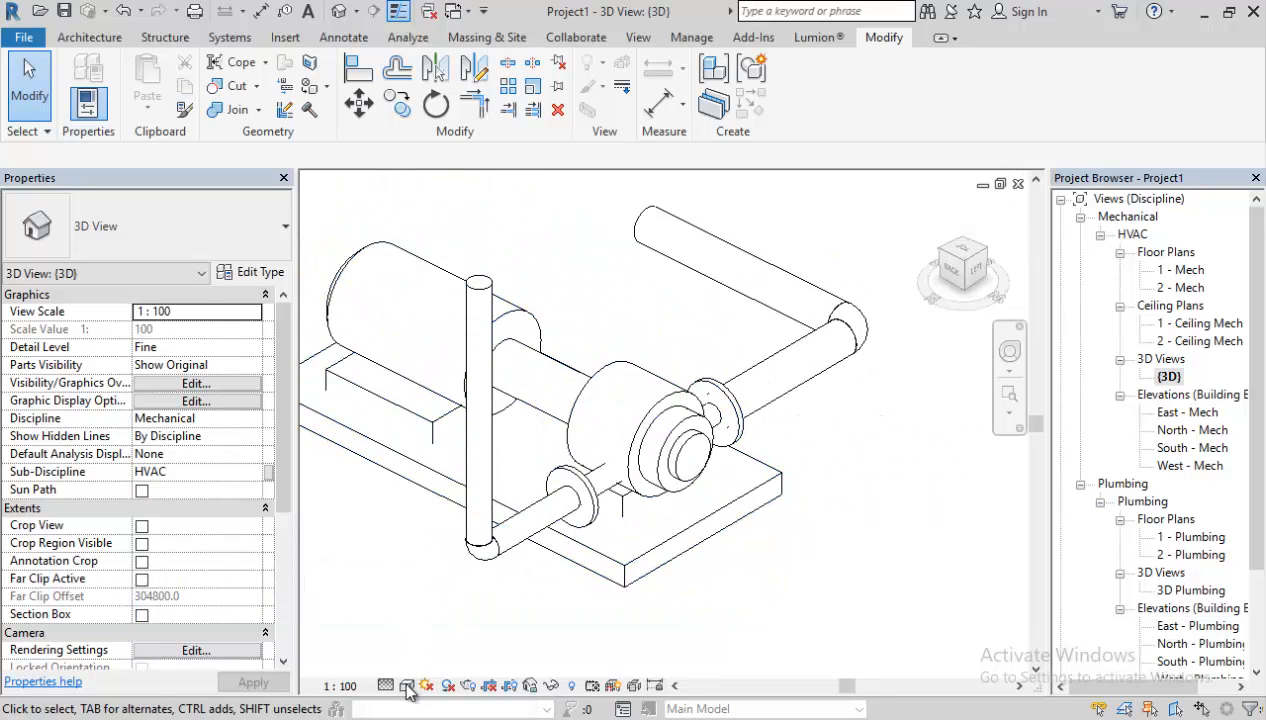
# Display the 3D view in the Shaded visual style and review the whole pump with its connected pipes.
pyautogui.click(408, 687)
pyautogui.click(435, 605)
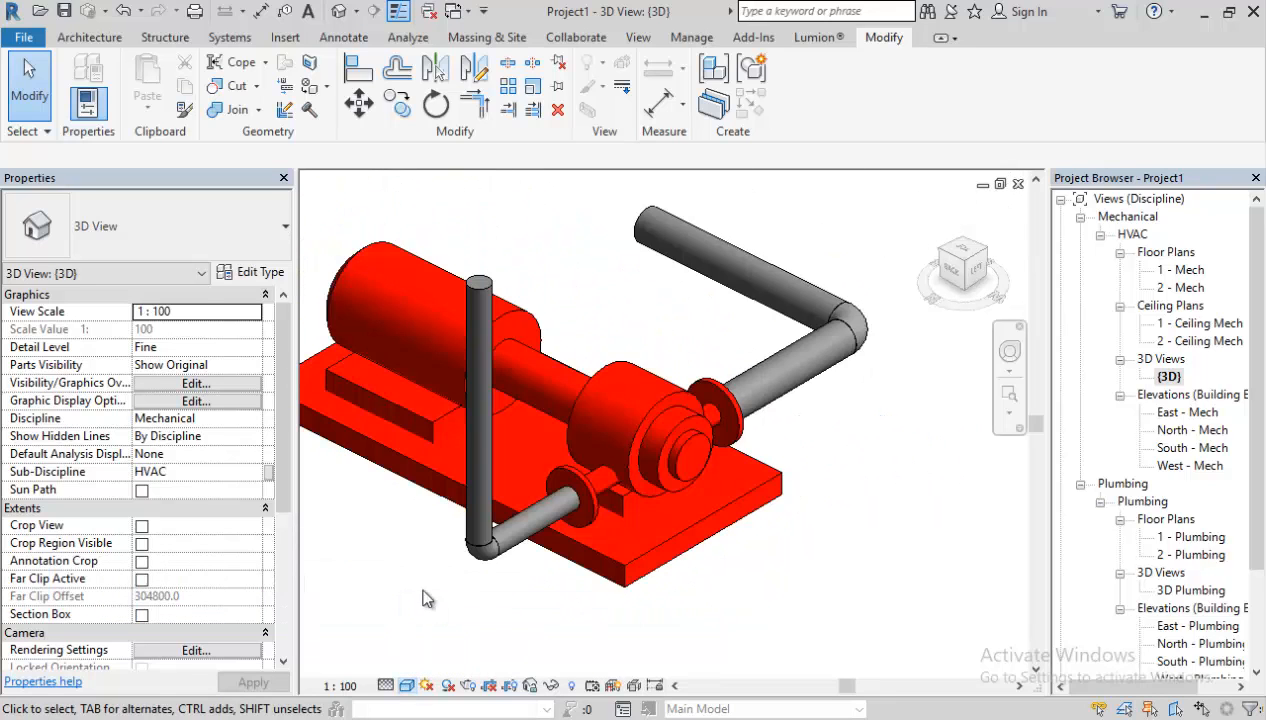
pyautogui.moveTo(424, 599)
pyautogui.keyDown('shift'); pyautogui.mouseDown(button='middle')
pyautogui.moveTo(805, 565)
pyautogui.moveTo(297, 537)
pyautogui.moveTo(848, 565)
pyautogui.moveTo(820, 572)
pyautogui.mouseUp(button='middle'); pyautogui.keyUp('shift')
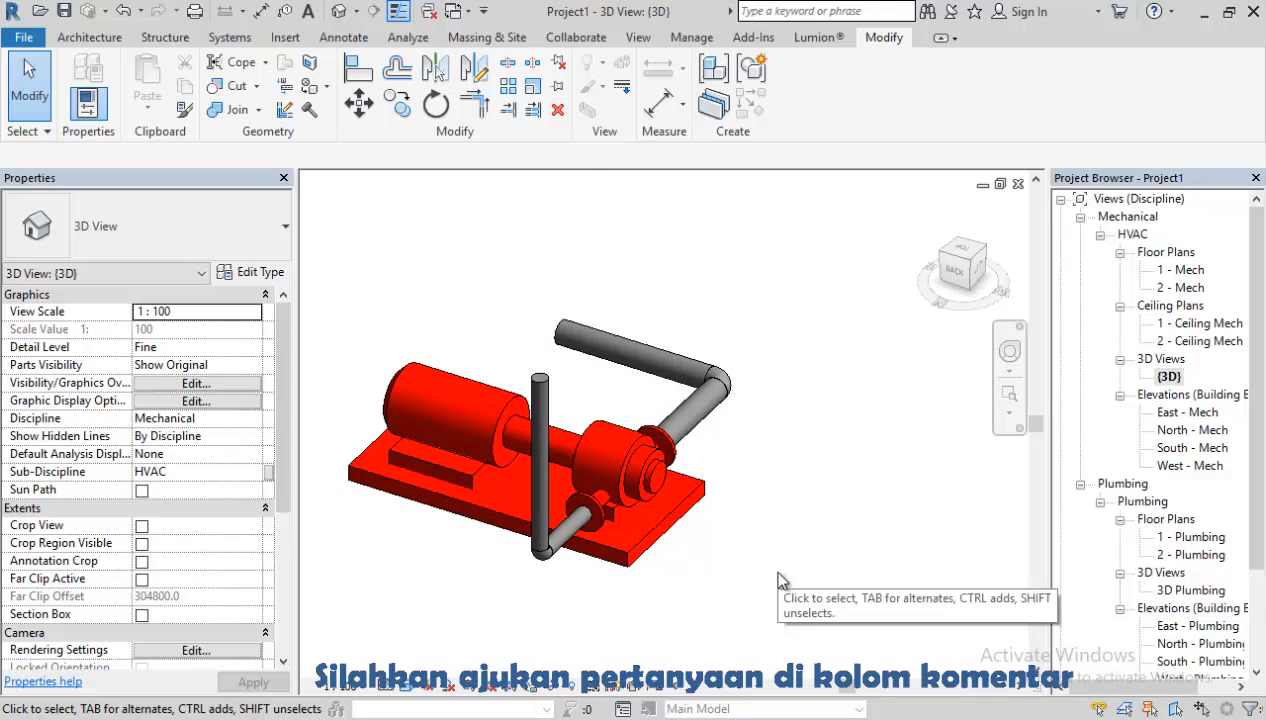